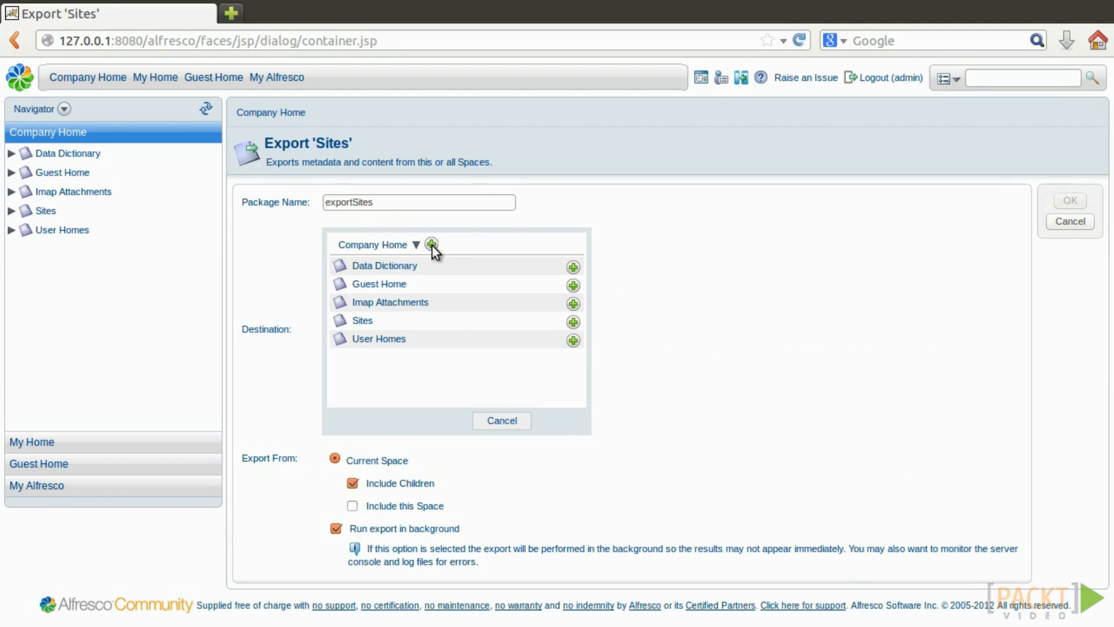
Export the Sites space, including the space itself, as exportSites.acp in Company Home.
left_click(351, 304)
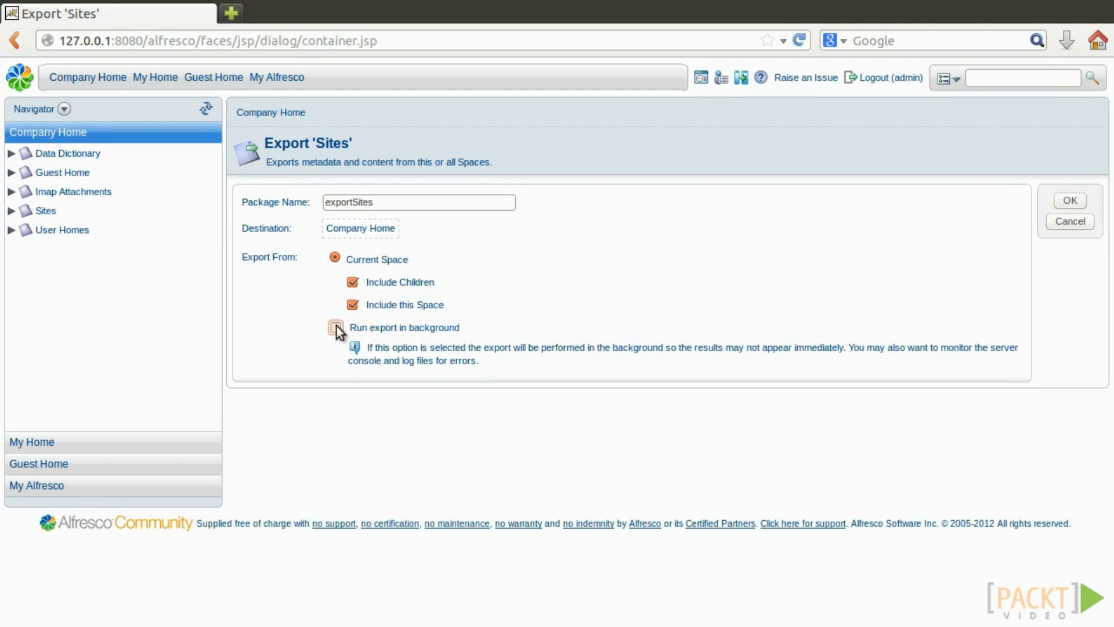
left_click(1080, 199)
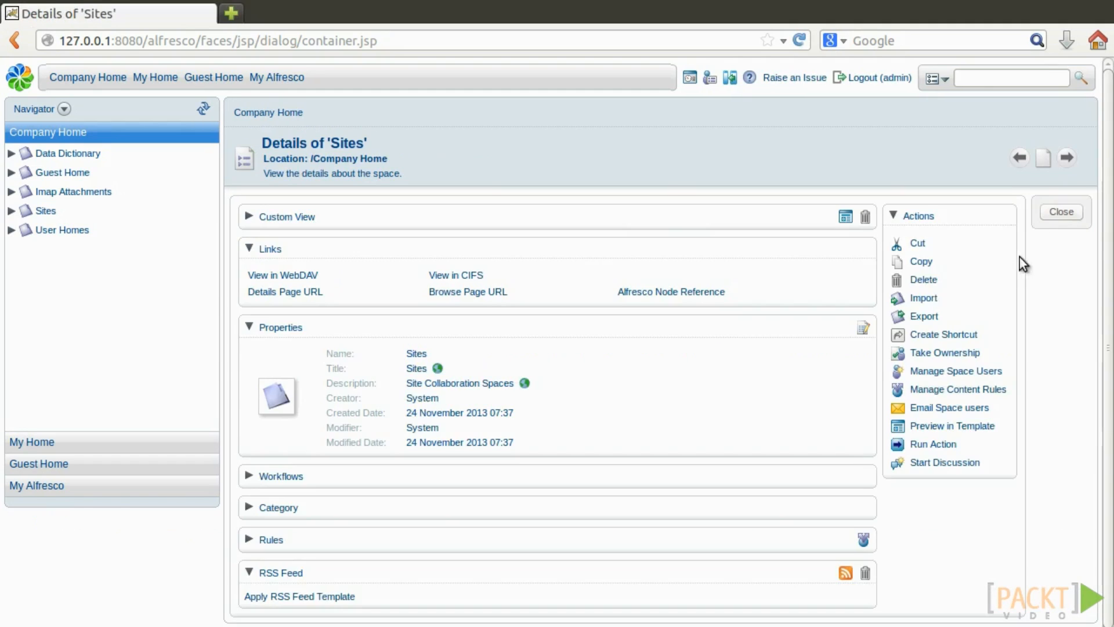
left_click(1059, 215)
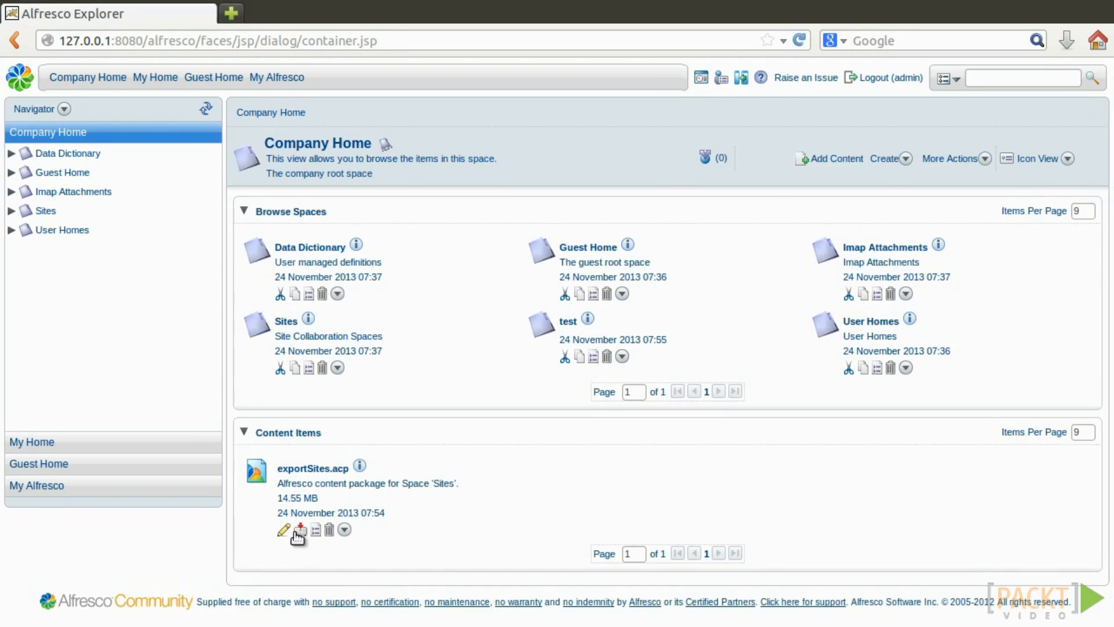
Download exportSites.acp to disk and open the test space.
left_click(300, 531)
left_click(727, 447)
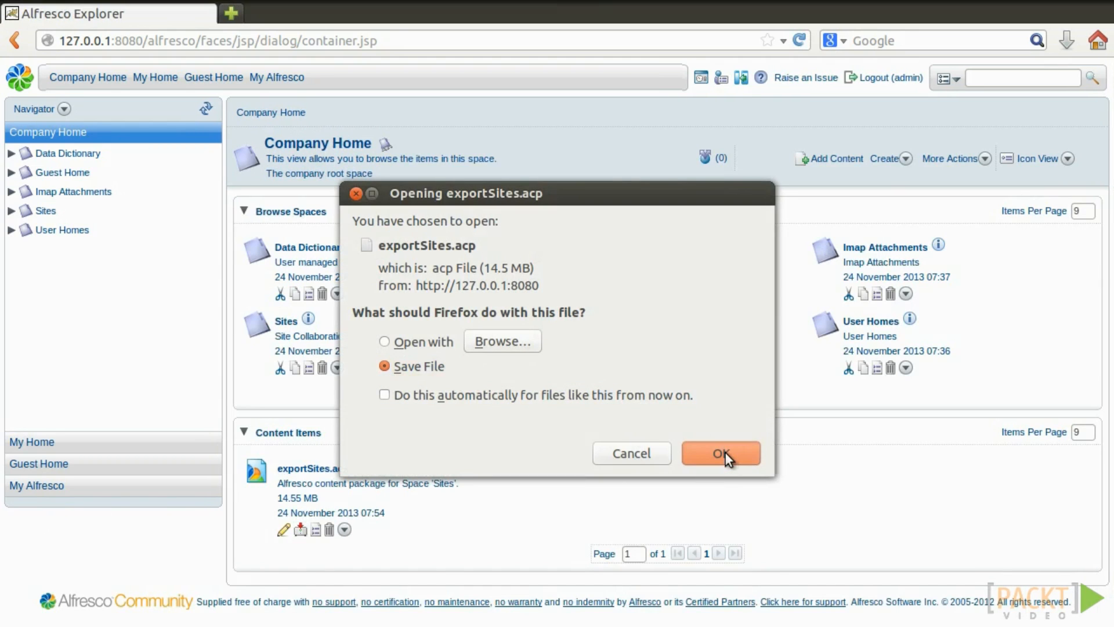
left_click(567, 325)
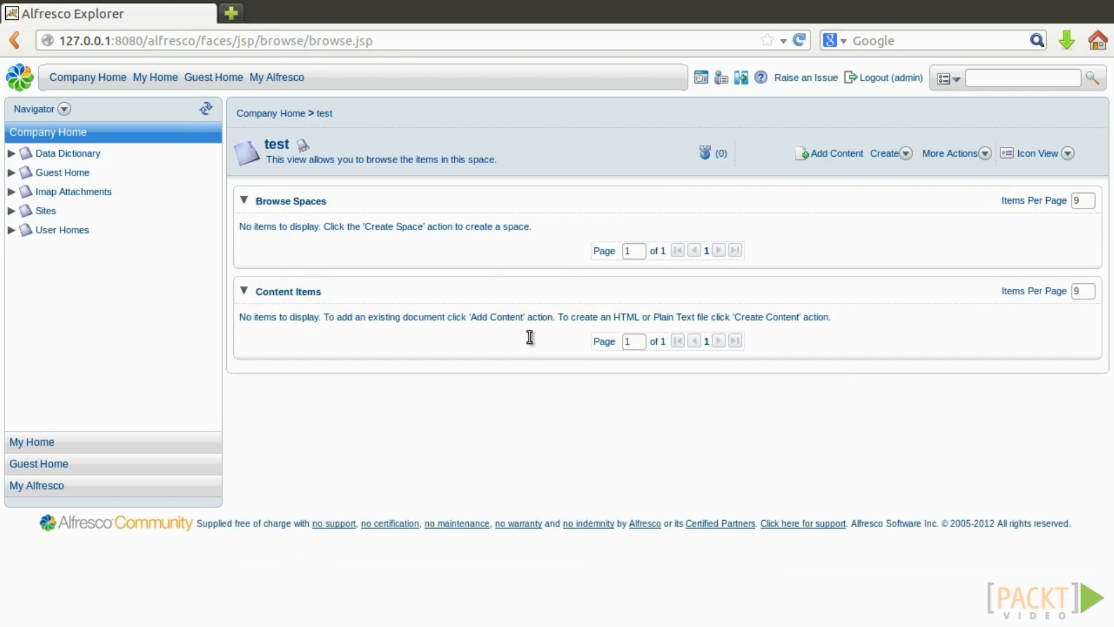
Import exportSites.acp from the alfresco Downloads folder into the test space.
left_click(954, 153)
left_click(965, 260)
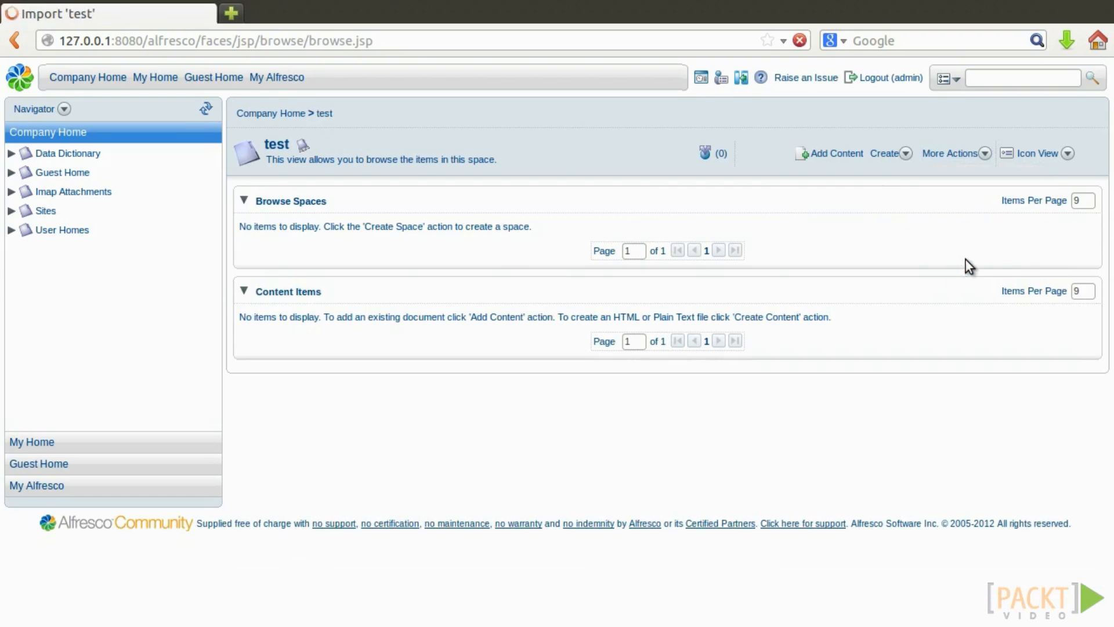
left_click(480, 239)
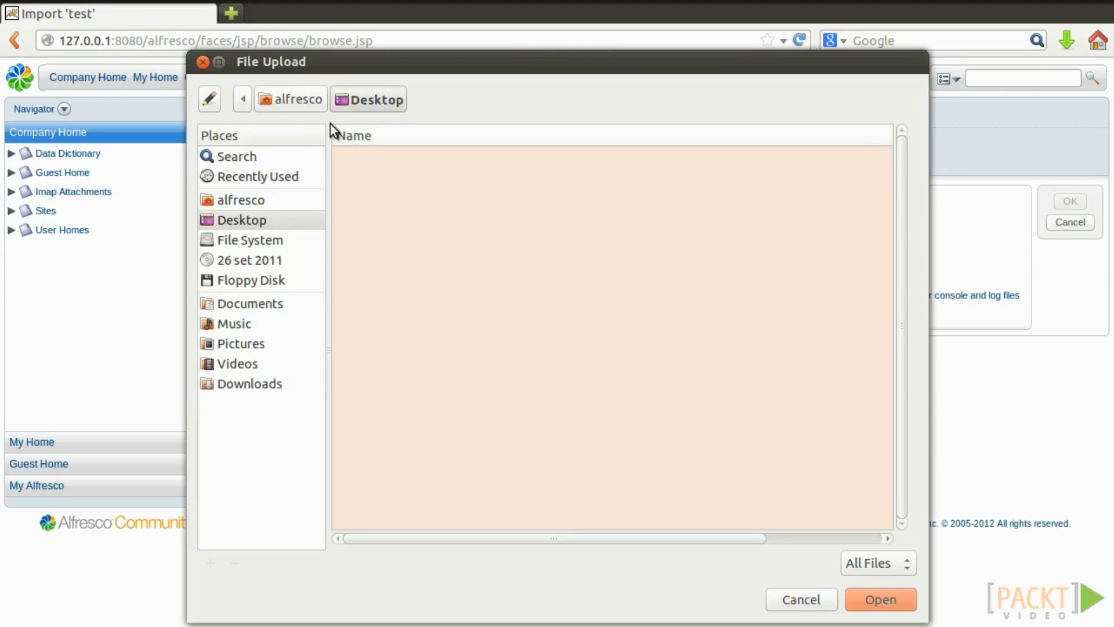
left_click(242, 199)
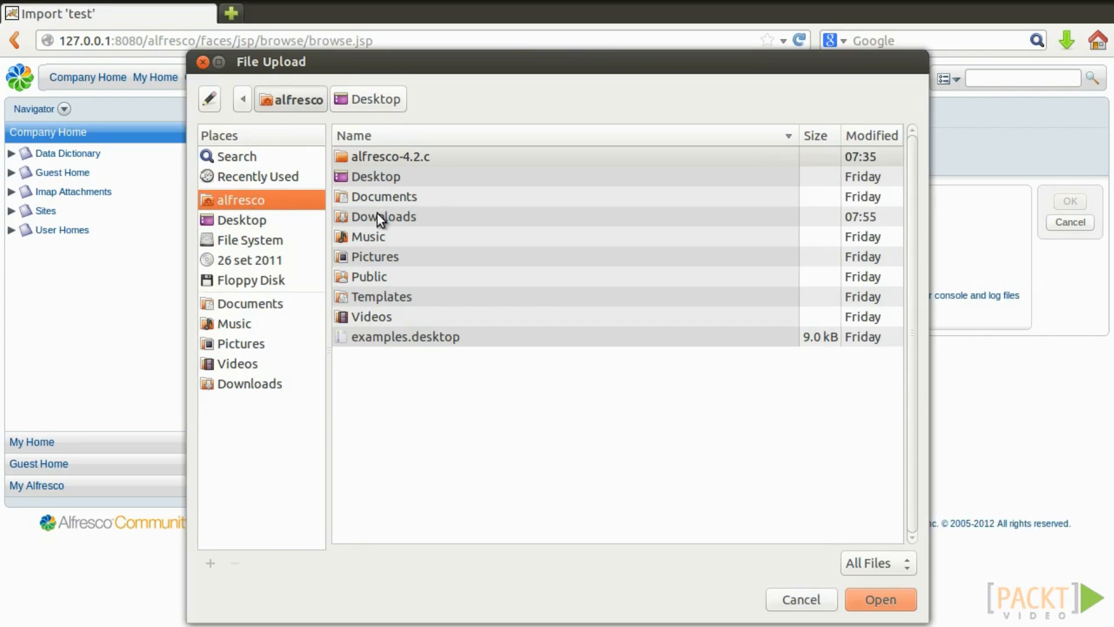
double_click(378, 215)
left_click(395, 201)
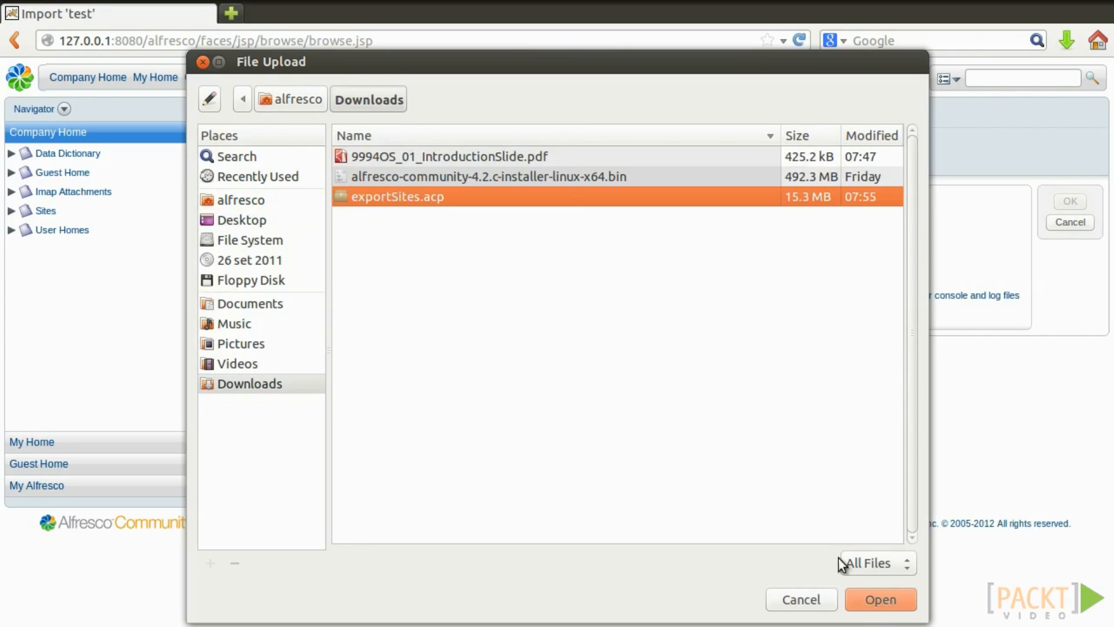
left_click(868, 601)
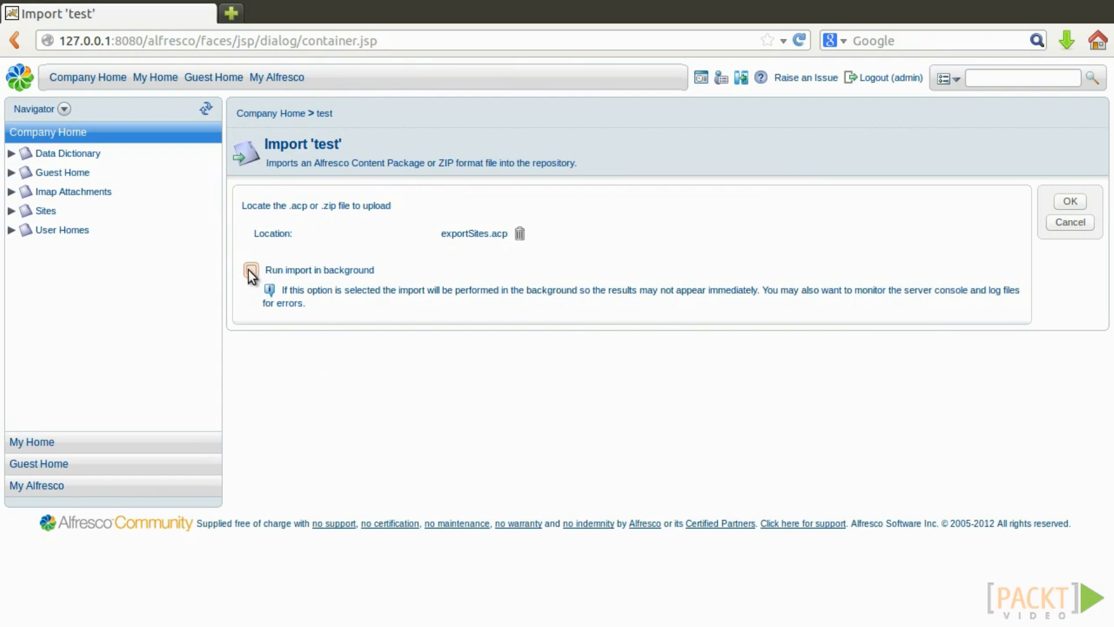
left_click(1082, 201)
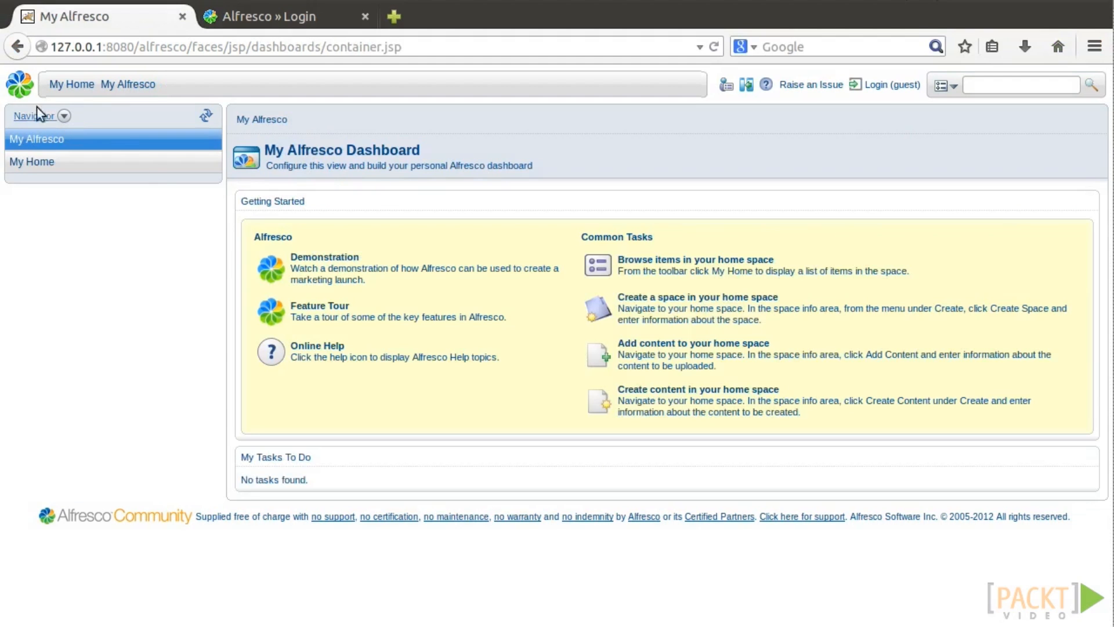
Check the Alfresco version info, then log in to Alfresco Share as admin with its password.
left_click(20, 84)
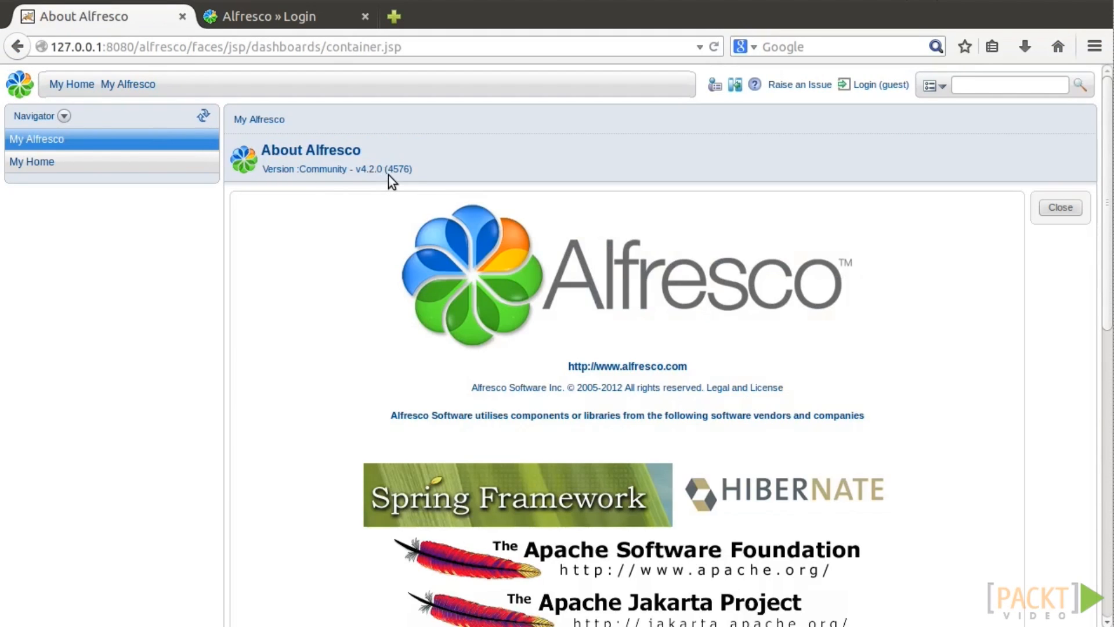
left_click(309, 26)
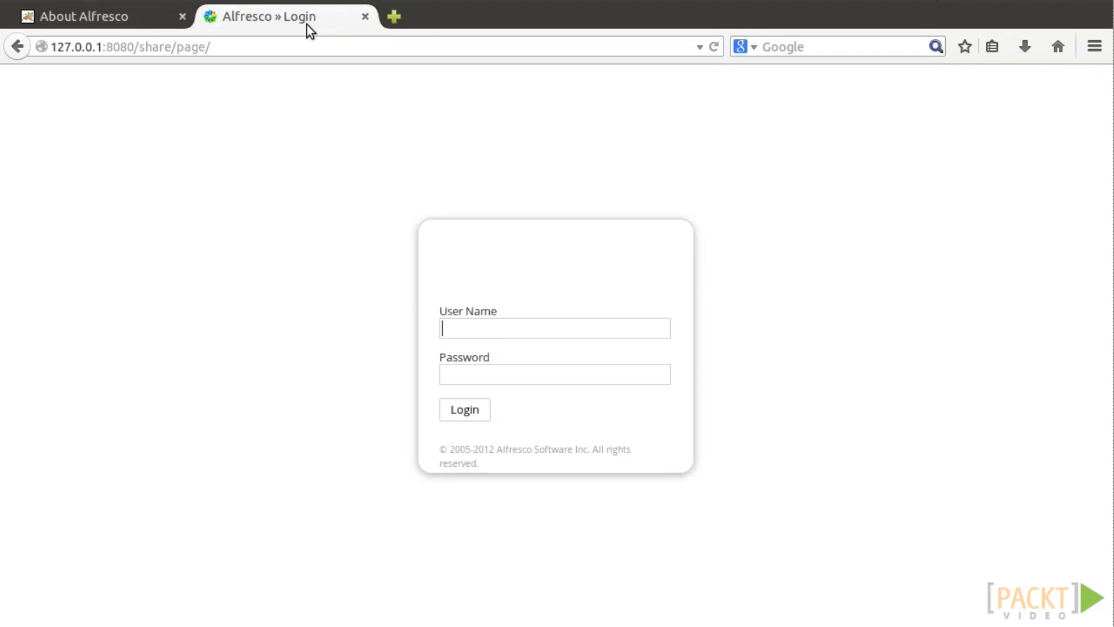
type("admin")
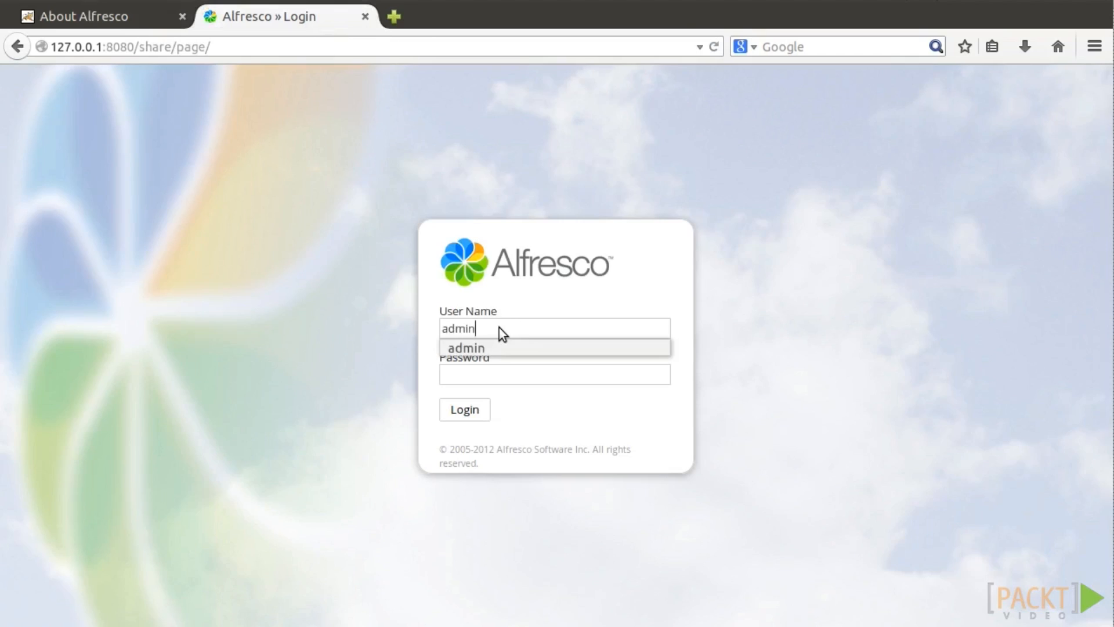
key("Tab")
type("admin")
key("Return")
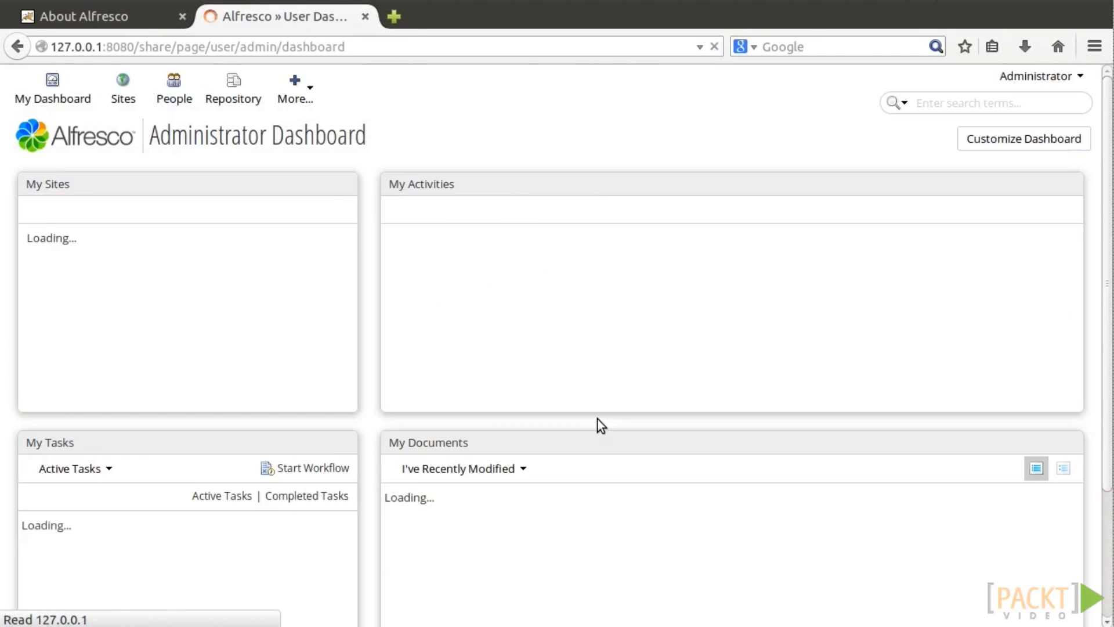
View the Alfresco Community v4.2.0 version details from the Share footer and close them.
scroll(1108, 417, "down", 5)
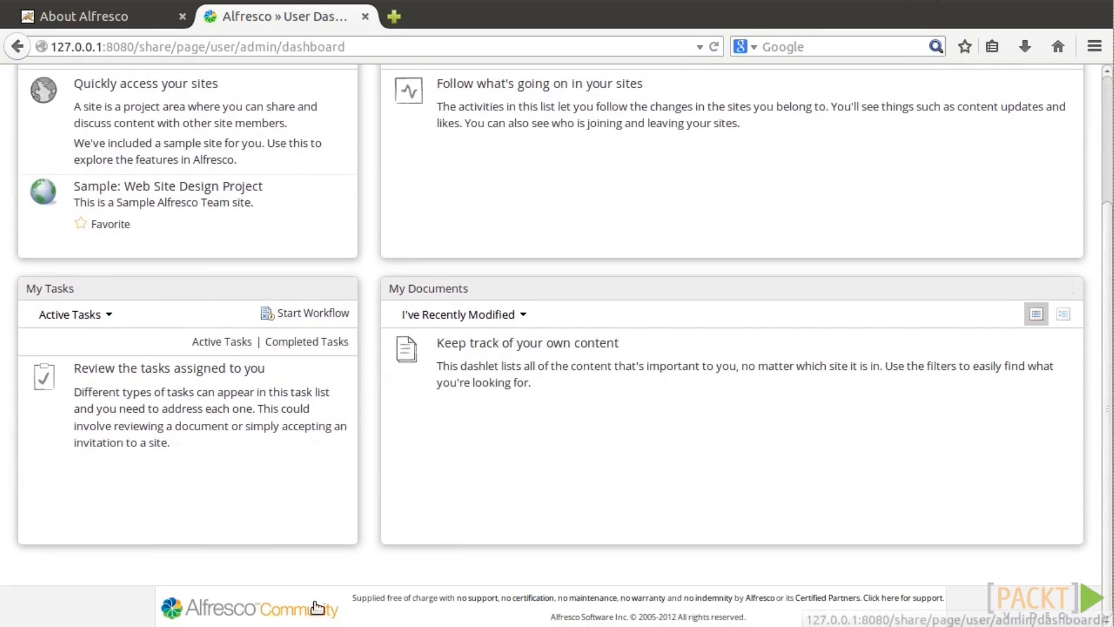
left_click(250, 606)
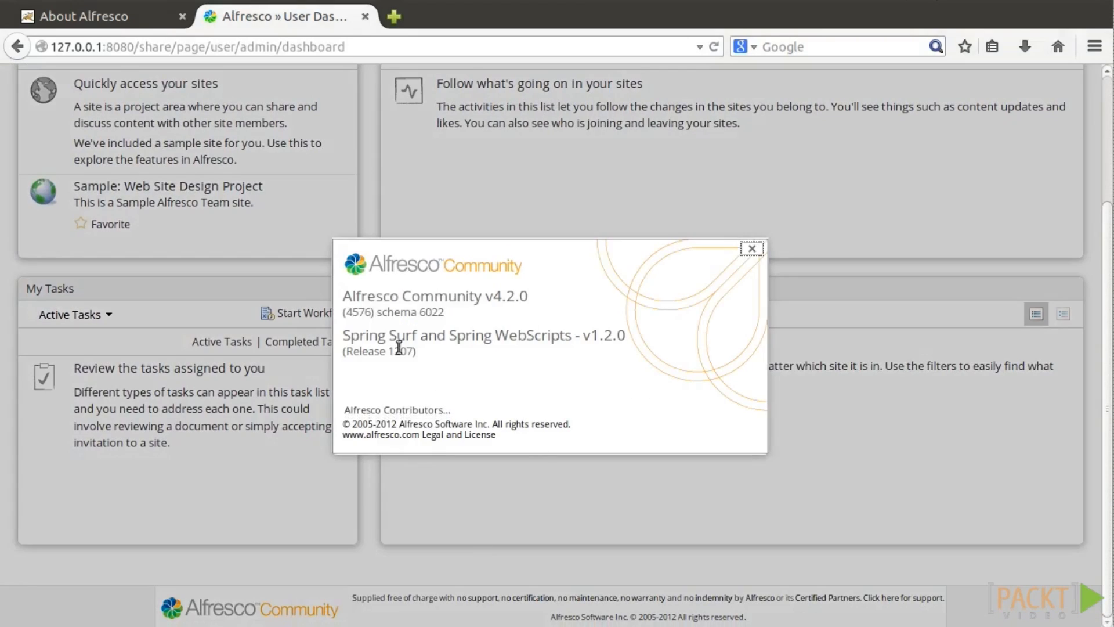
left_click(754, 250)
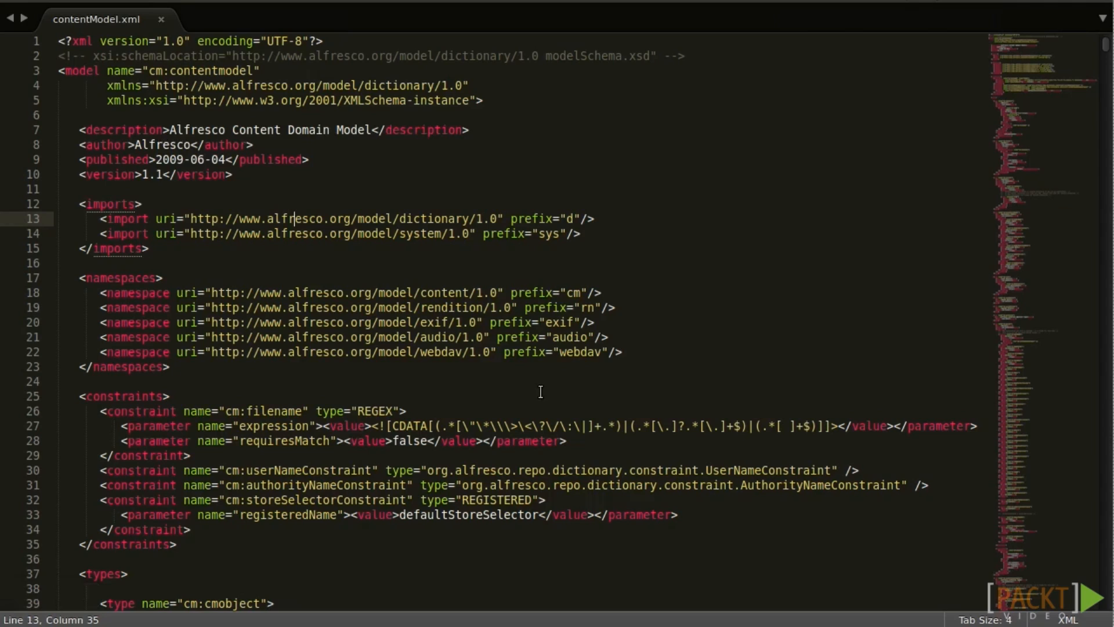
Review the contentModel.xml header lines, then locate customModel.xml.sample in the extension folder.
left_click_drag(267, 174, 52, 132)
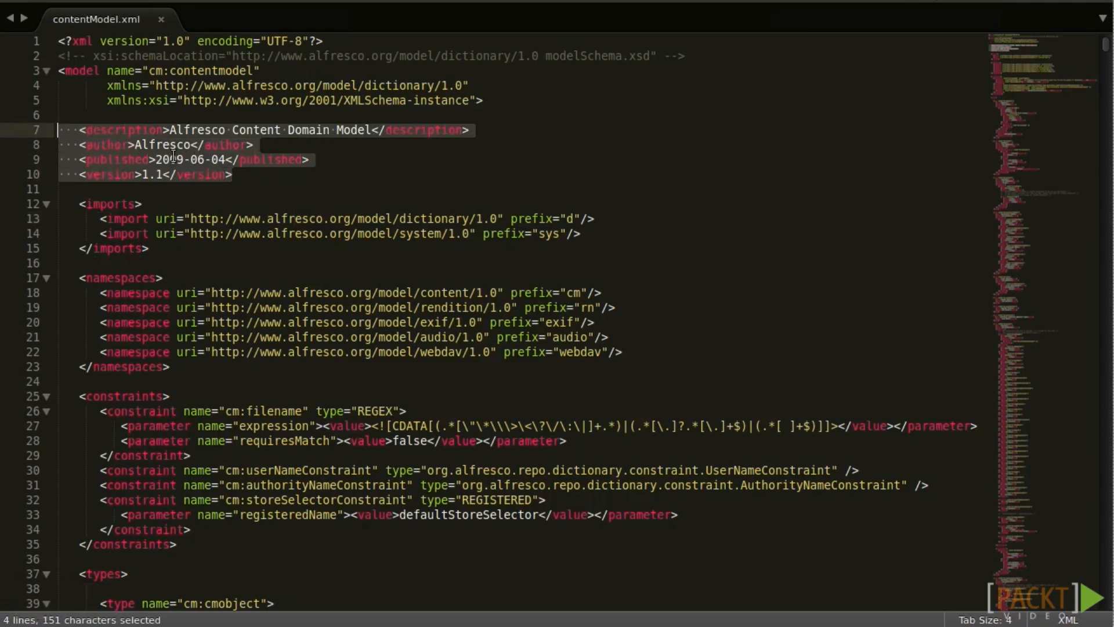
left_click(203, 160)
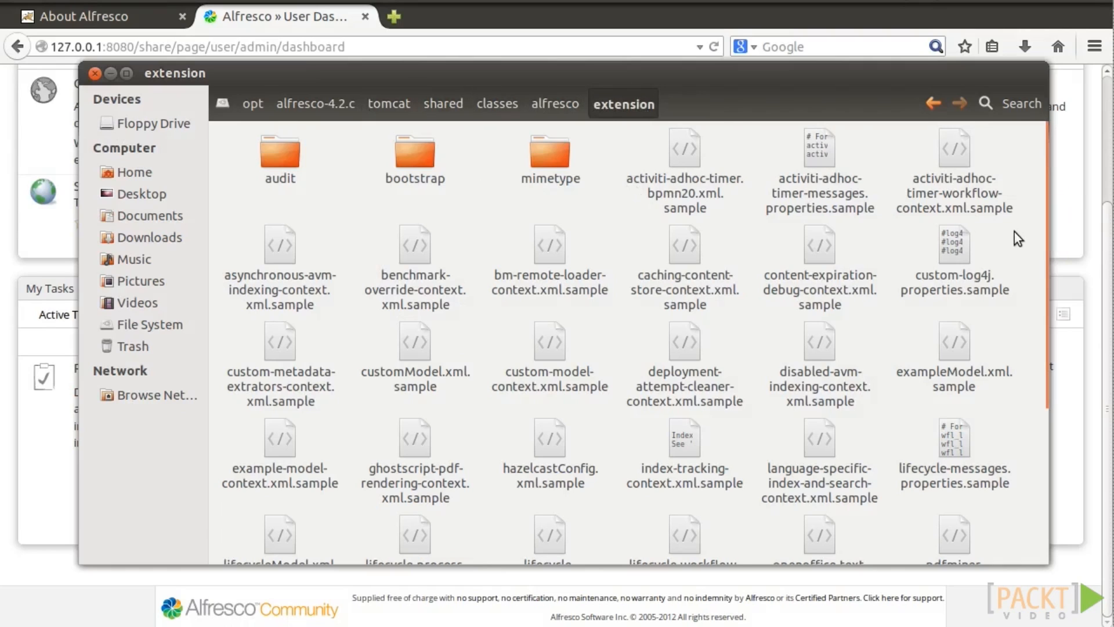
scroll(1017, 238, "down", 2)
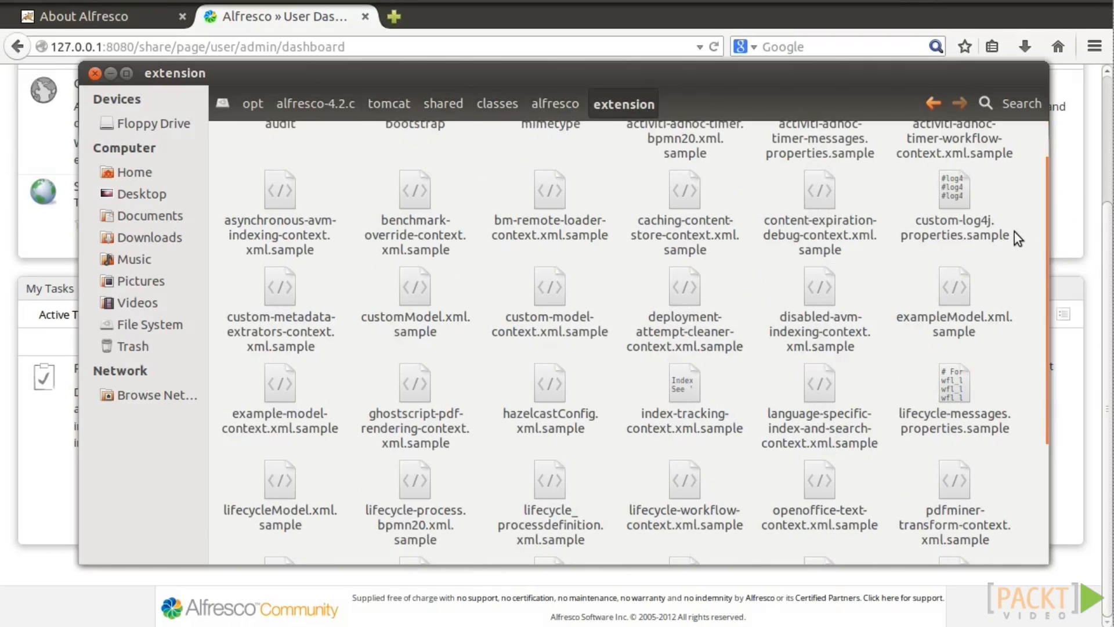
left_click(410, 297)
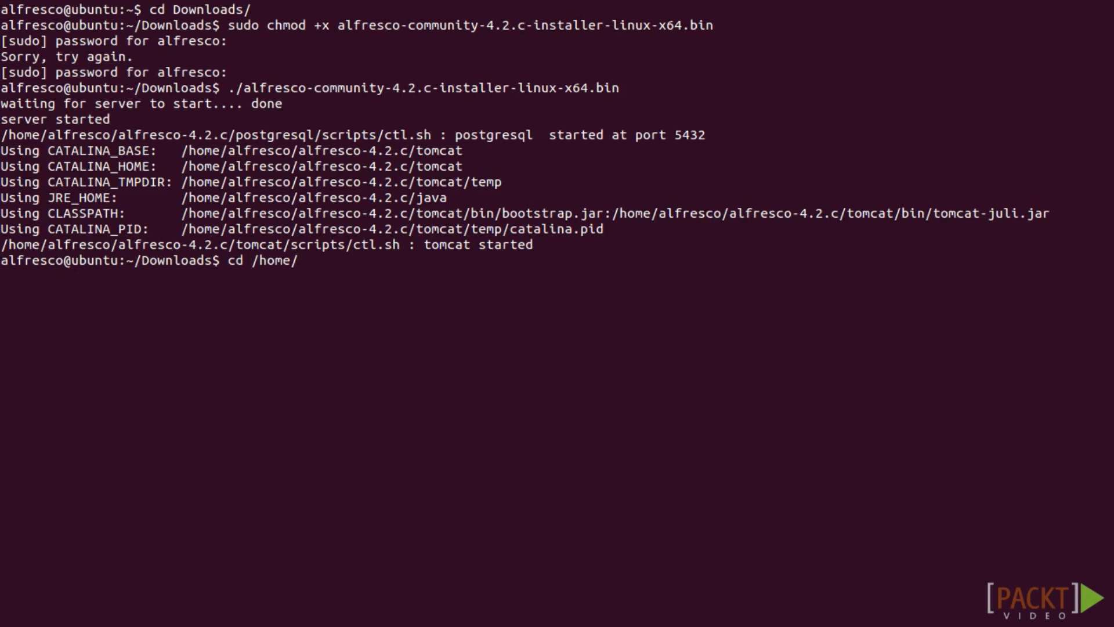
Change to /home/alfresco/alfresco-4.2.c and stop the server with ./alfresco.sh stop.
type("alfresco/alfresco-4.2.c/")
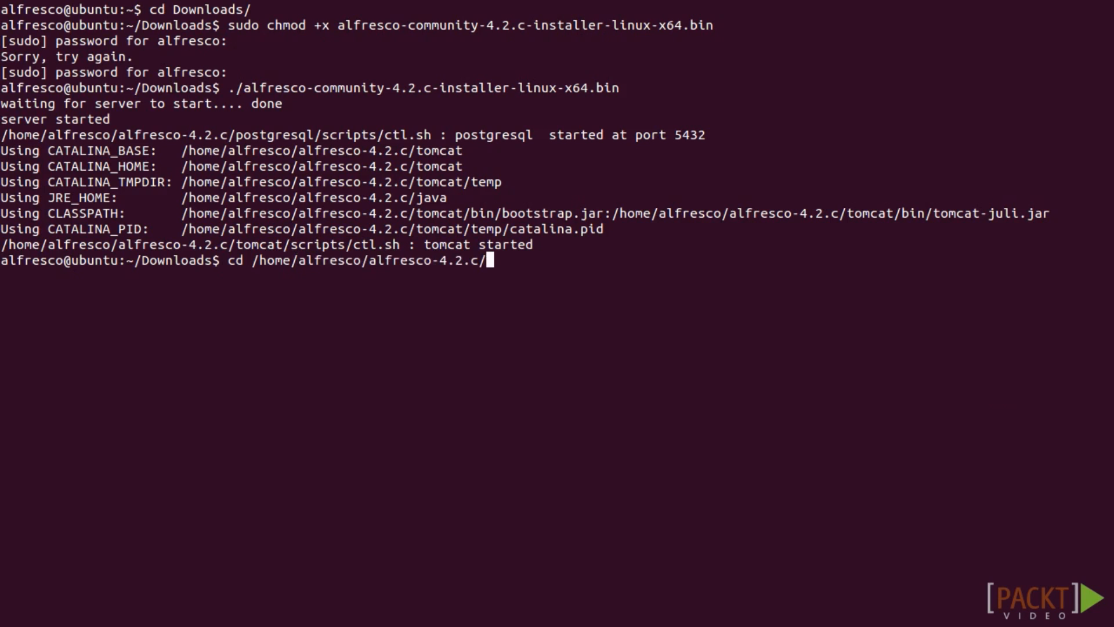
key("Return")
type("./alf")
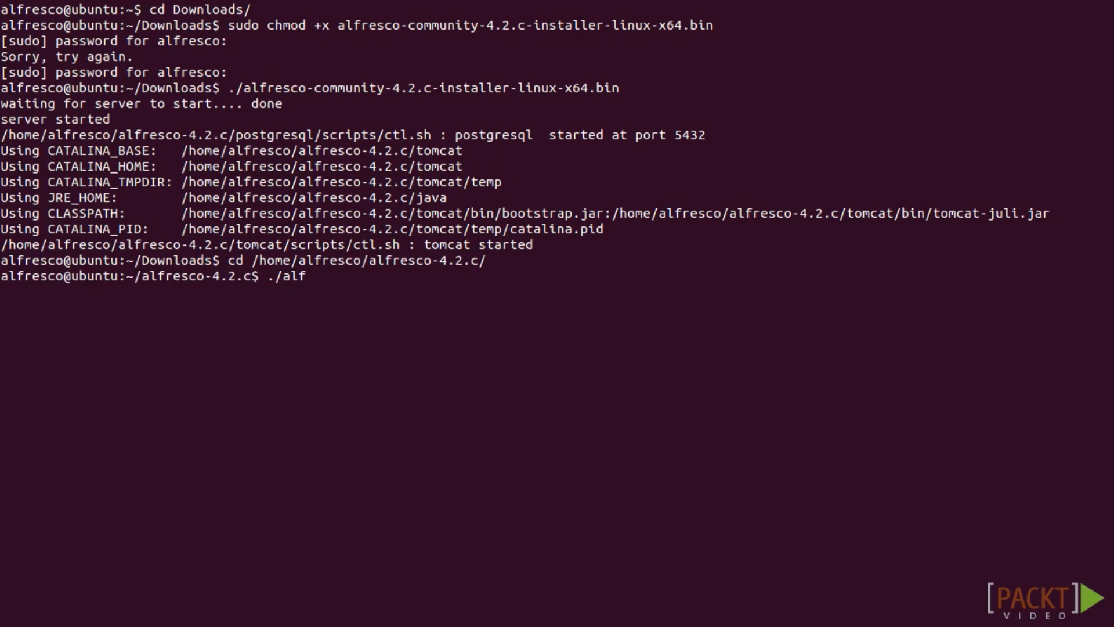
key("Tab")
type("stop")
key("Return")
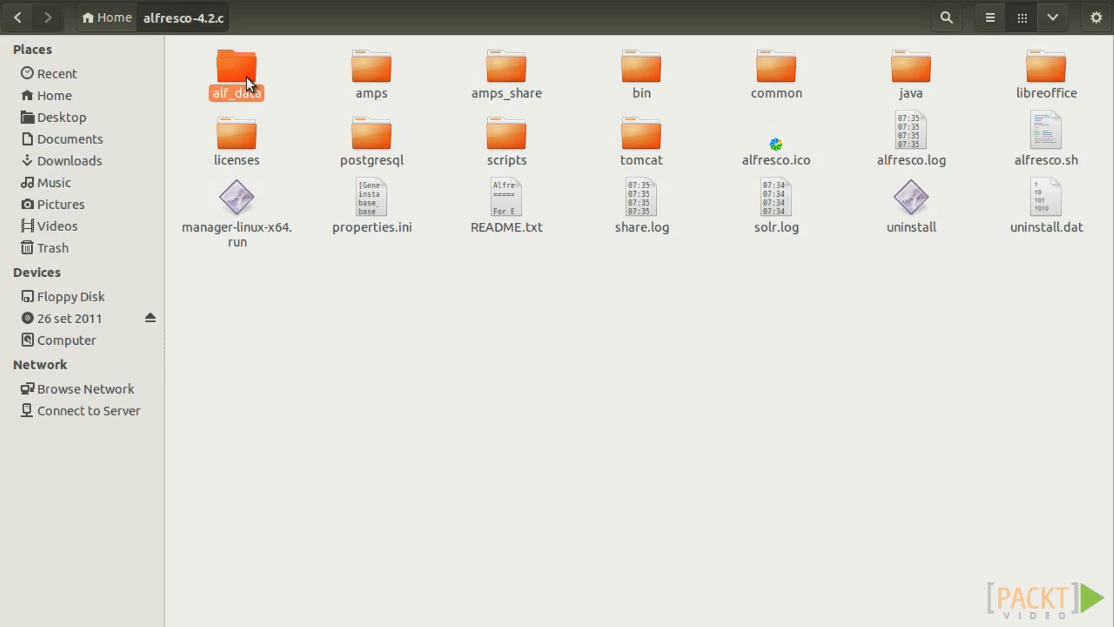
Open the tomcat folder, choose Copy To… on the shared folder, then return to alf_data.
right_click(246, 77)
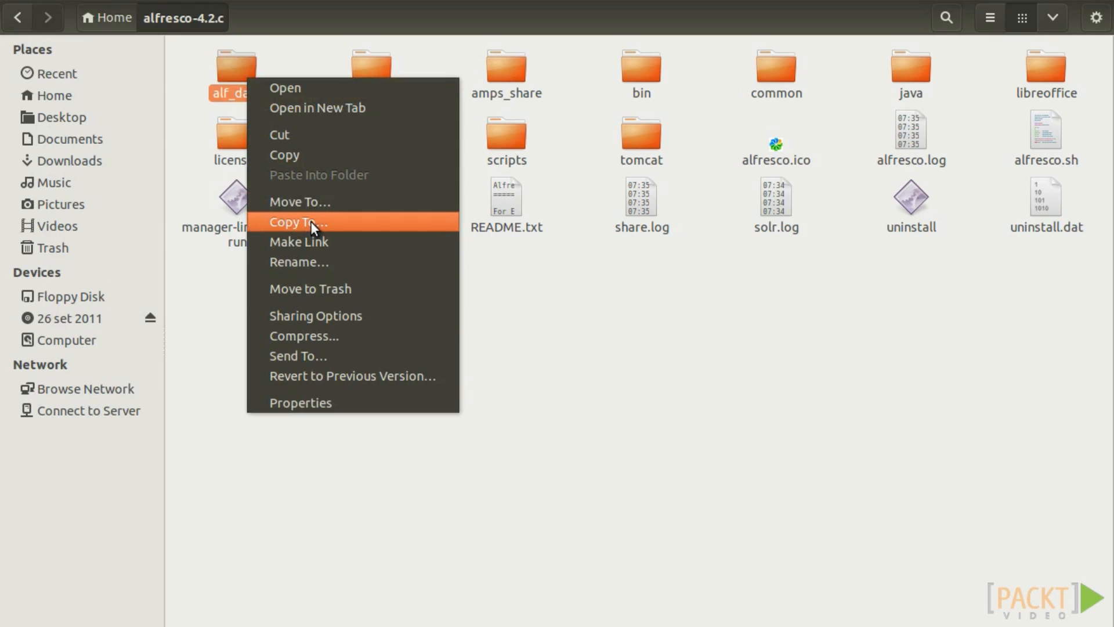
left_click(772, 454)
double_click(656, 156)
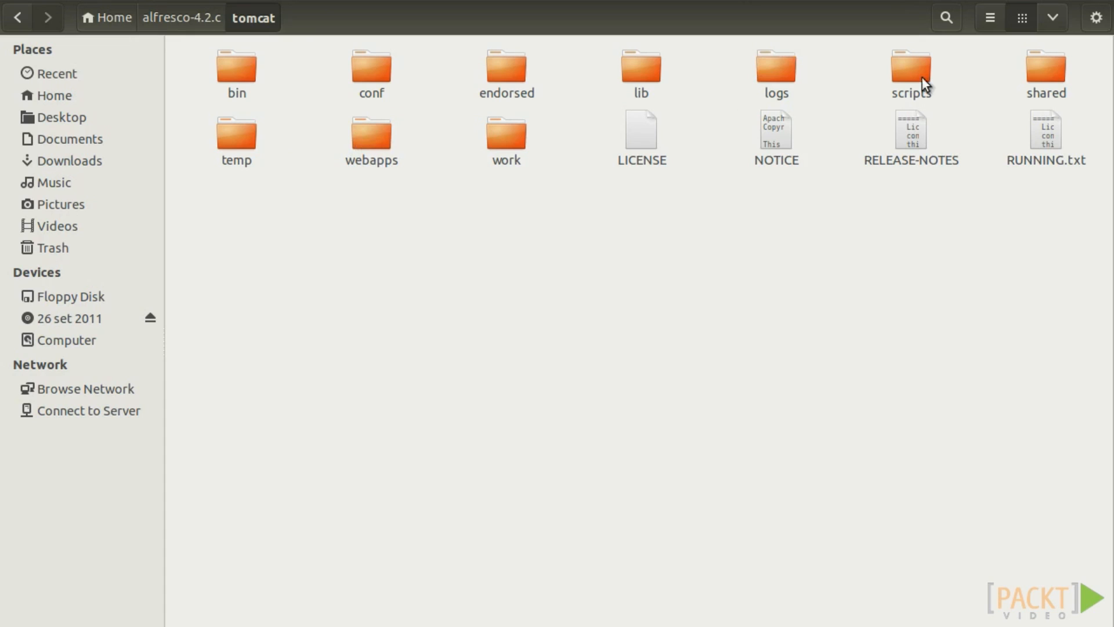
mouse_move(1046, 70)
left_mouse_down()
mouse_move(1101, 107)
mouse_move(1047, 65)
left_mouse_up()
right_click(1051, 72)
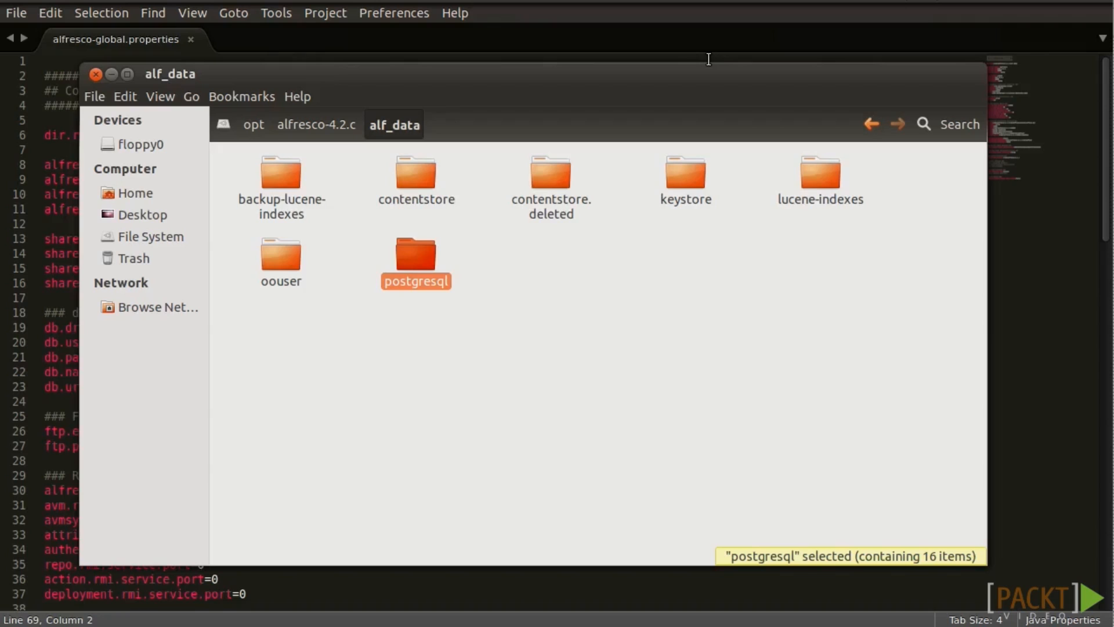
left_click(606, 272)
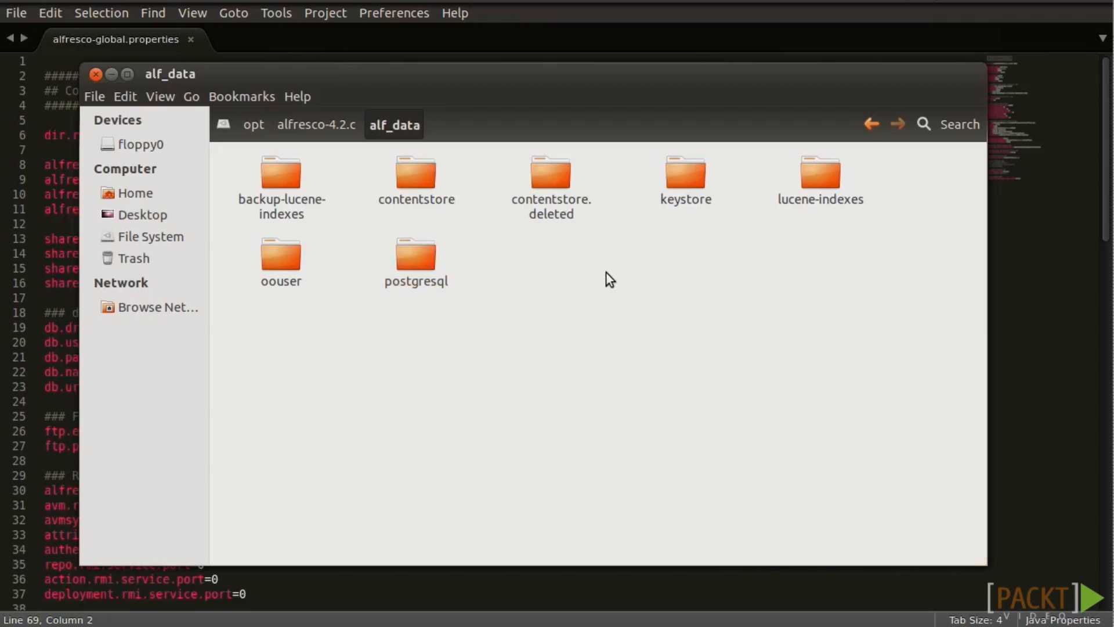
Inspect the postgresql folder, then review the dir.root and database lines in alfresco-global.properties.
left_click(420, 255)
right_click(420, 254)
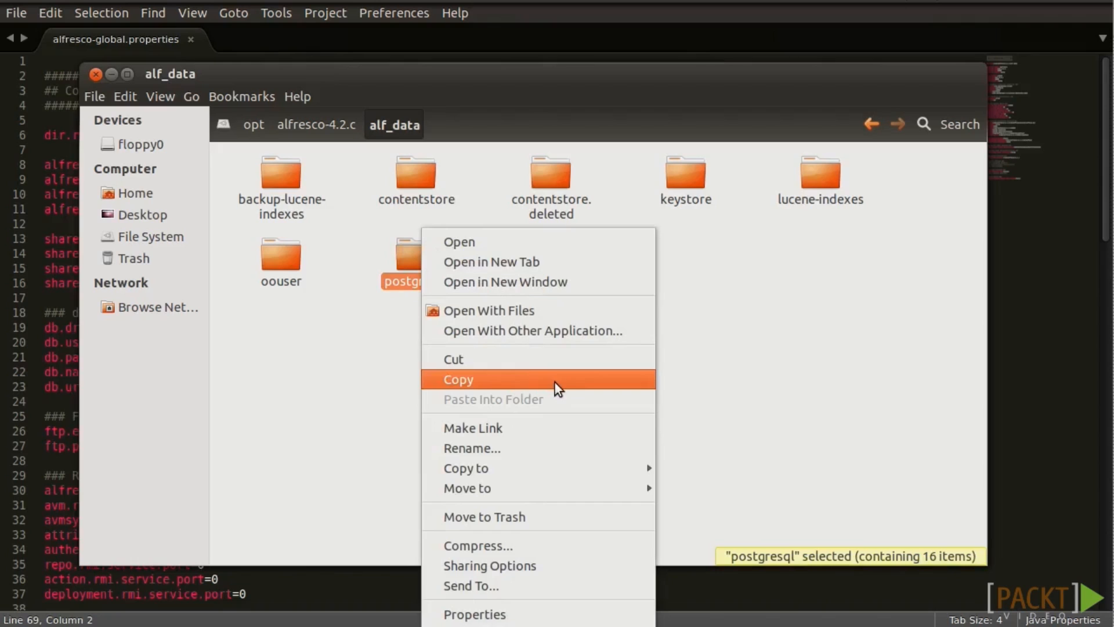
left_click(790, 384)
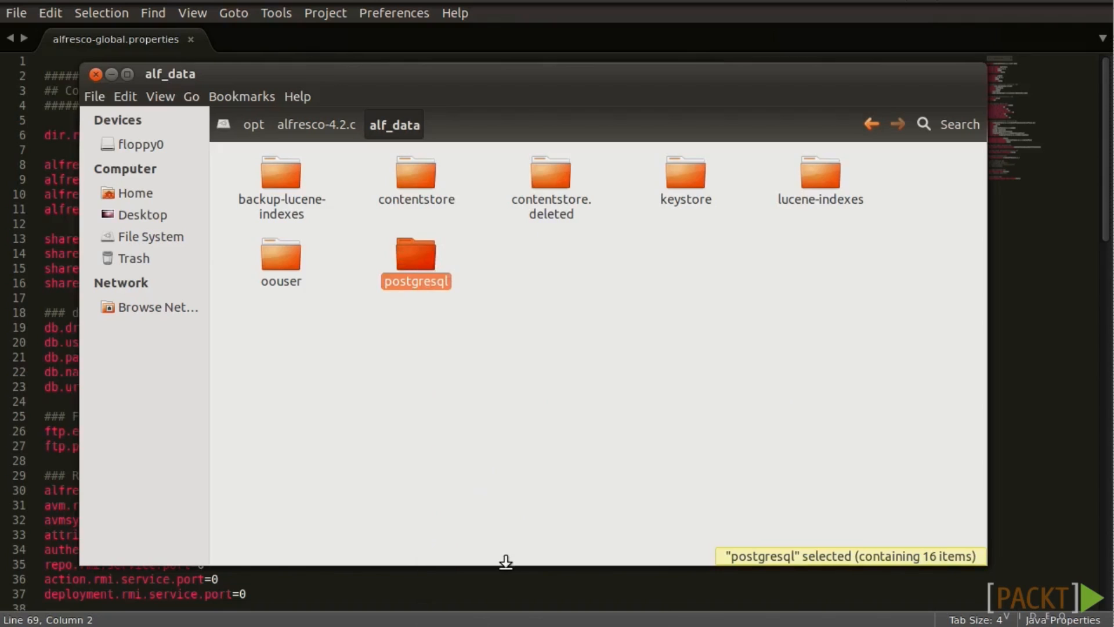
left_click(489, 587)
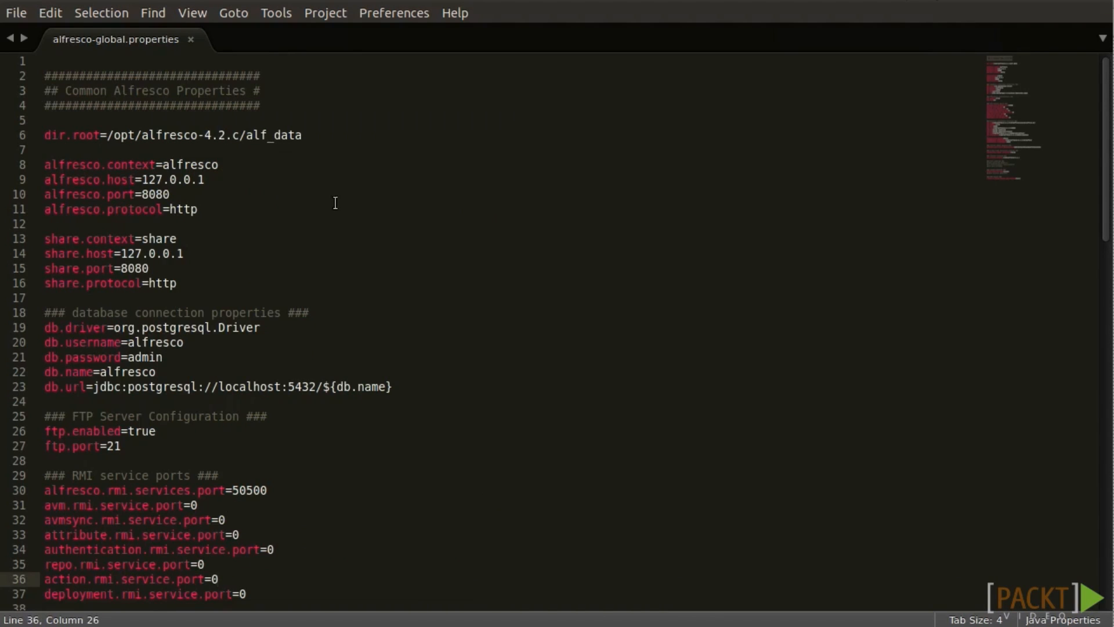
left_click_drag(321, 134, 191, 135)
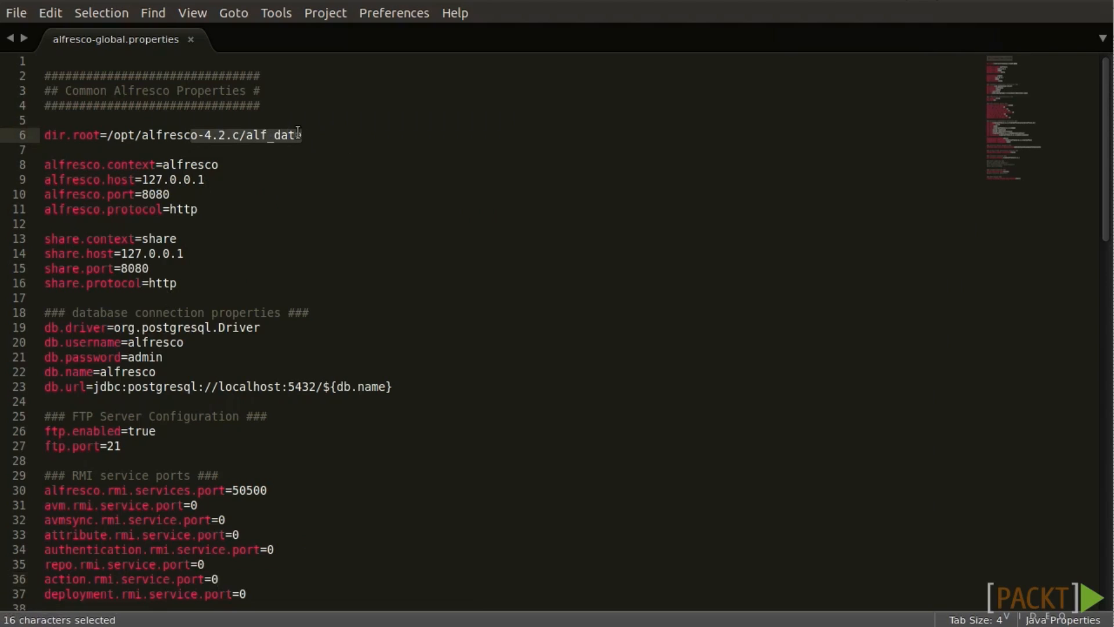
left_click_drag(404, 392, 31, 316)
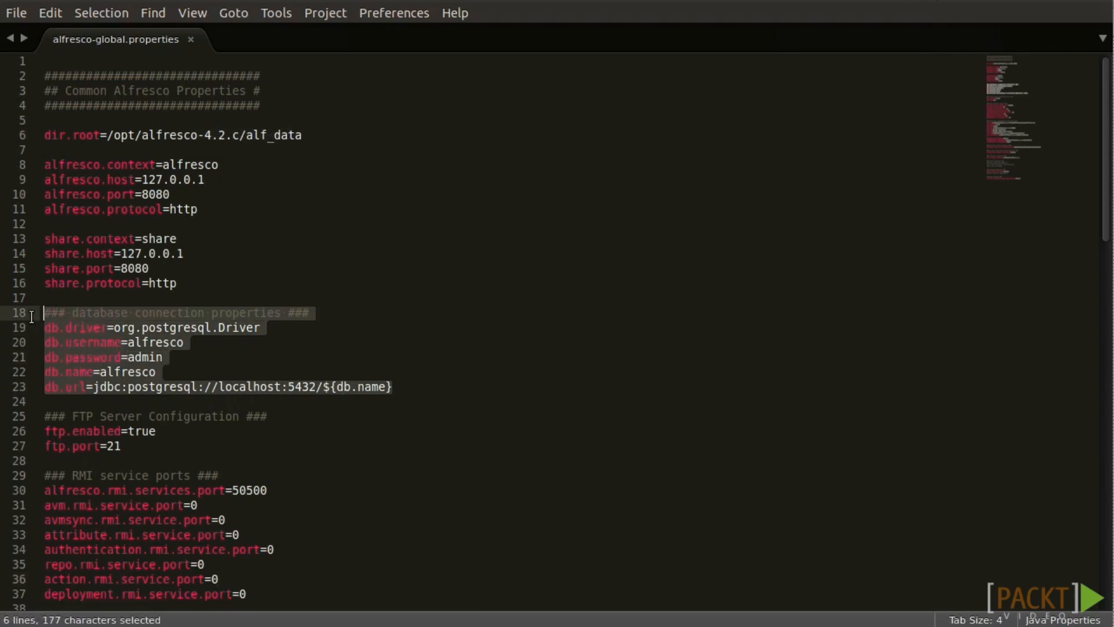
left_click(264, 147)
left_click_drag(321, 135, 39, 134)
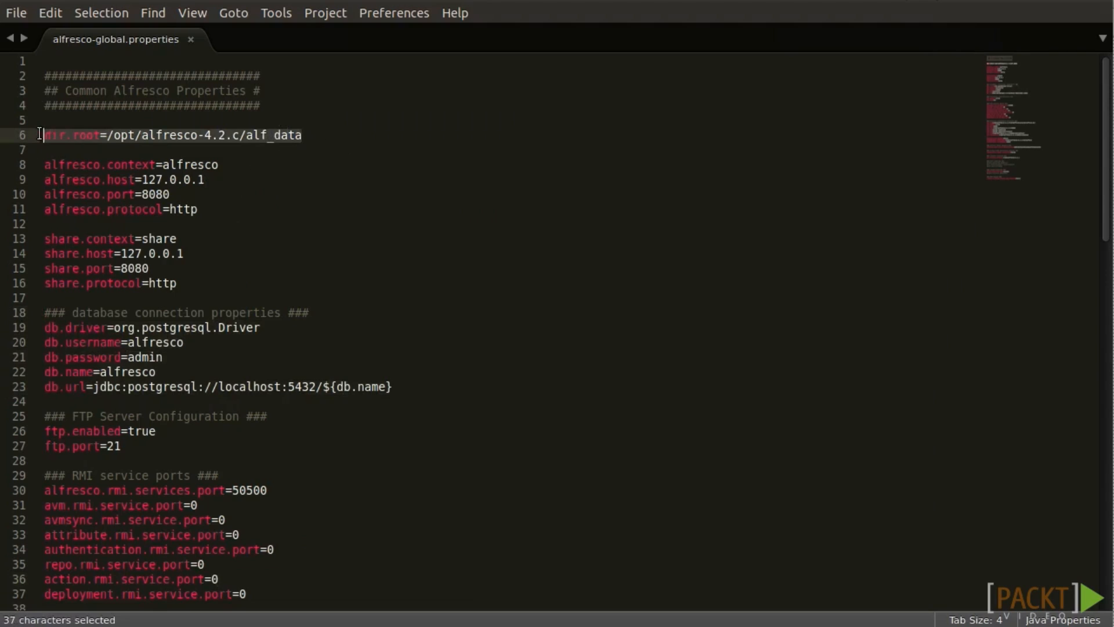
left_click(225, 313)
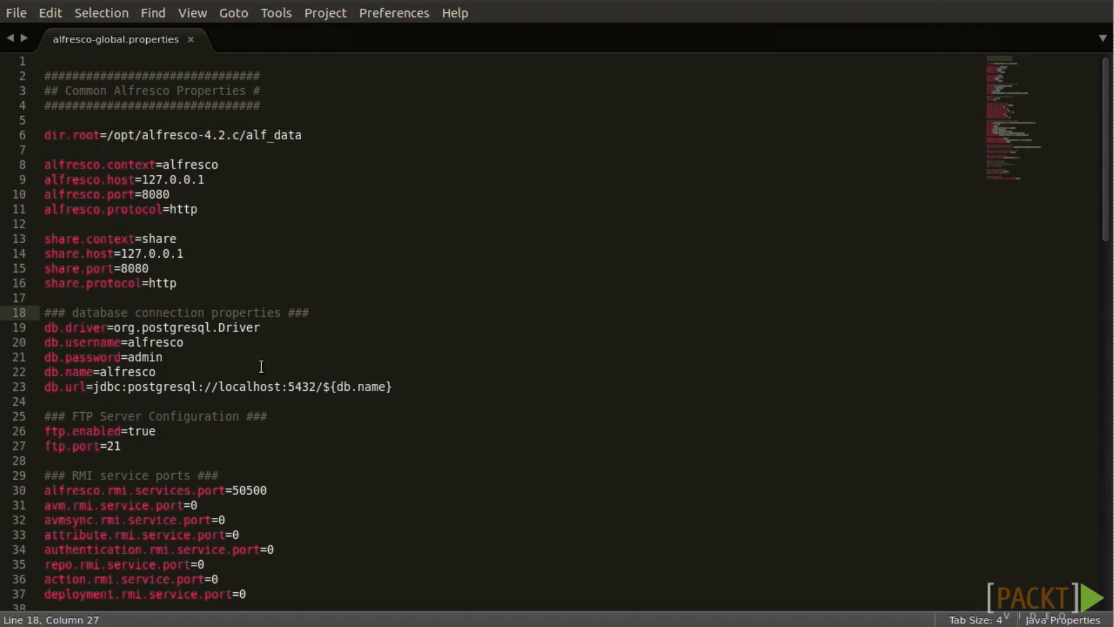
Move the lucene-indexes folder in alf_data to the trash and select backup-lucene-indexes.
left_click(3, 97)
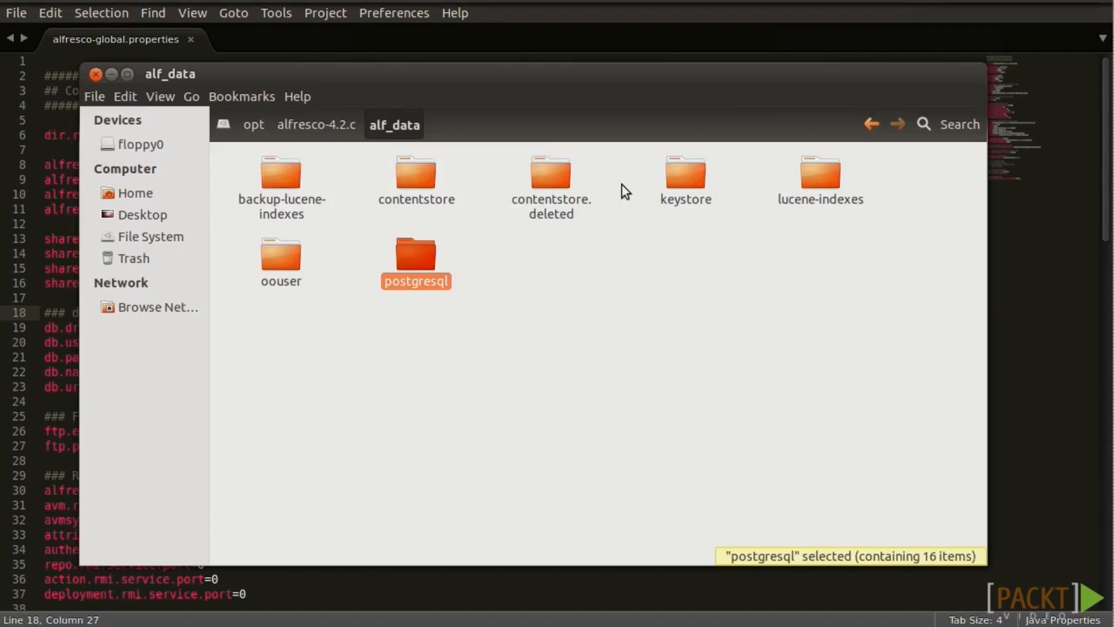
left_click(823, 171)
right_click(823, 168)
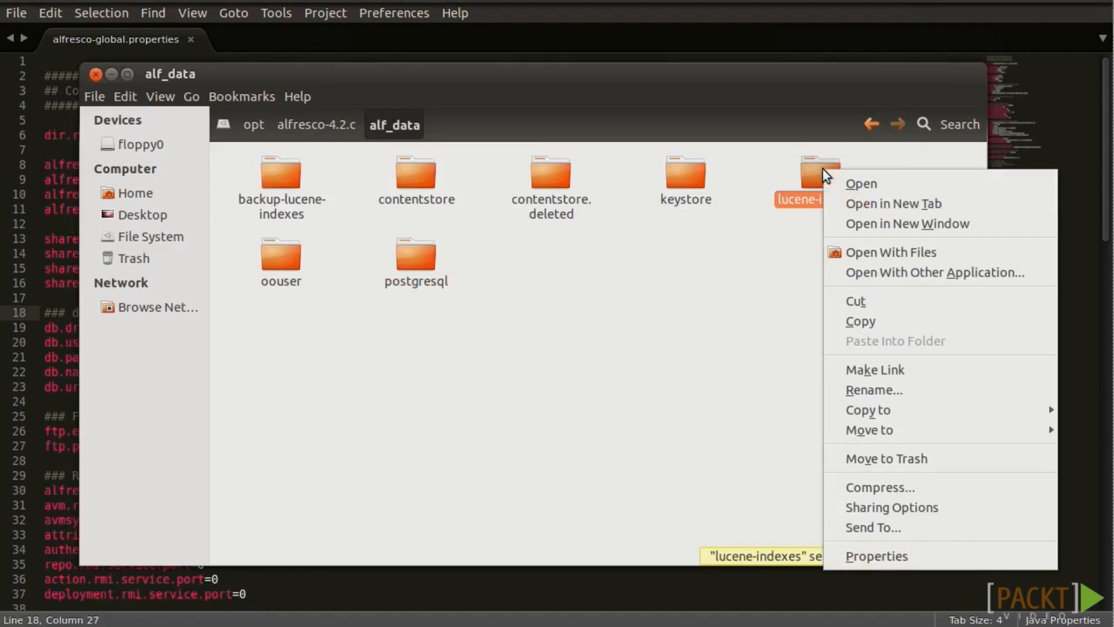
left_click(907, 458)
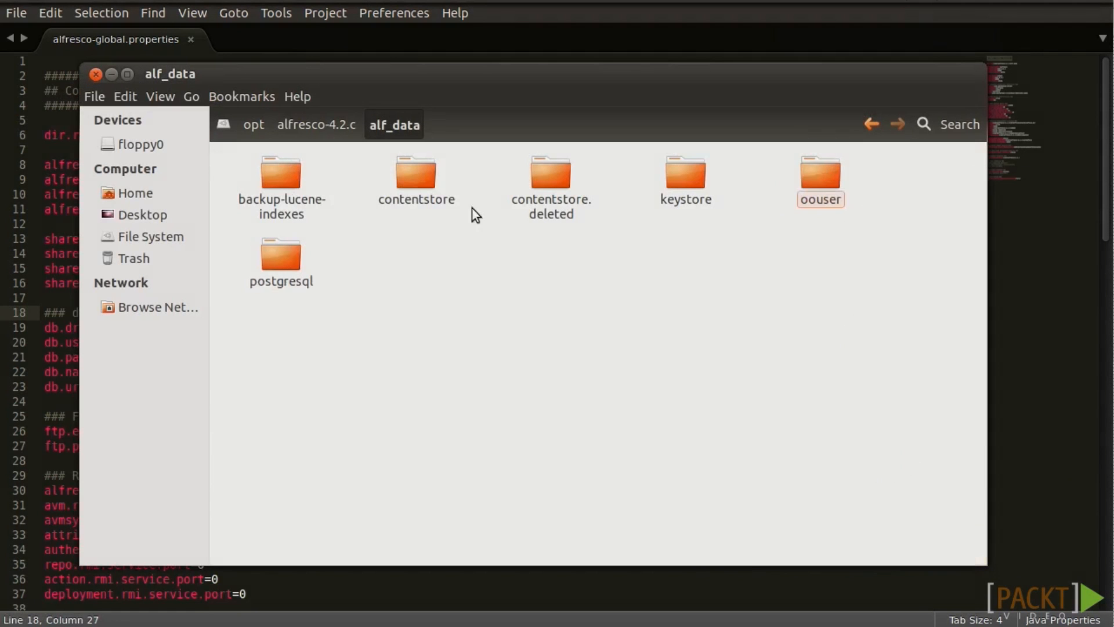
left_click(280, 180)
Rename backup-lucene-indexes to lucene-indexes by deleting its backup- prefix.
right_click(279, 180)
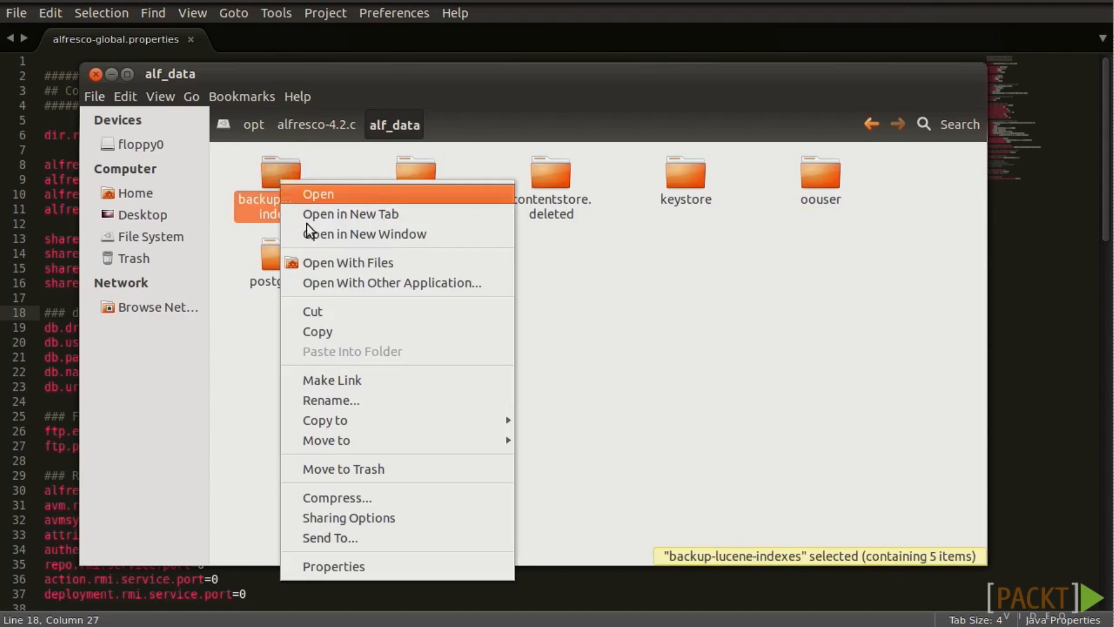
left_click(336, 394)
key("Home")
key("shift+Right")
key("shift+Right")
key("shift+Right")
key("shift+Right")
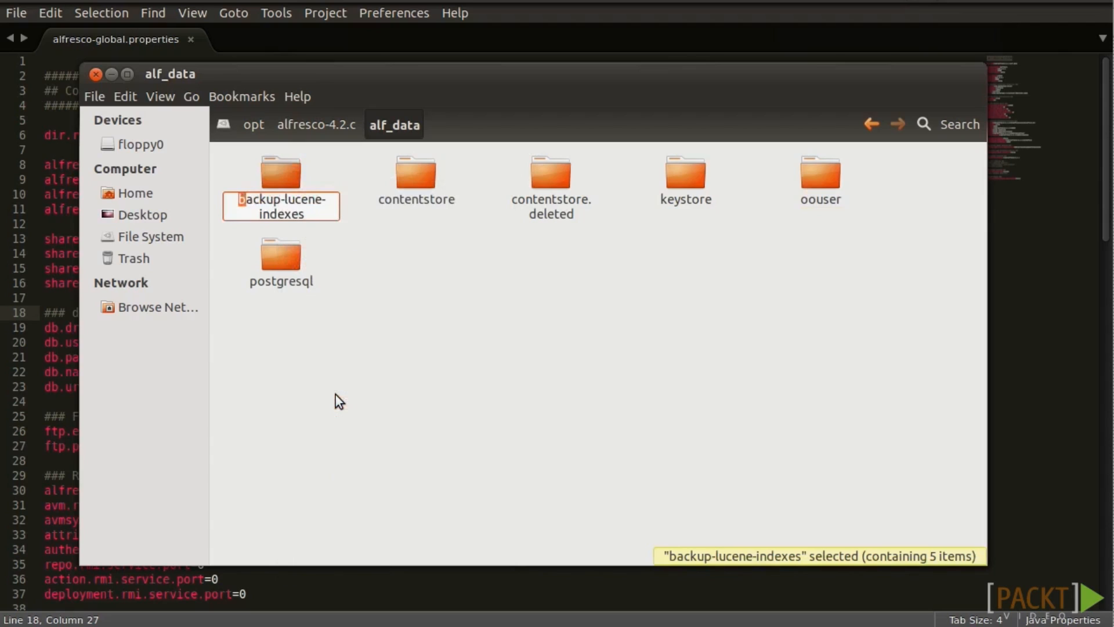
key("shift+Right")
key("shift+Right")
key("shift+Right")
key("Delete")
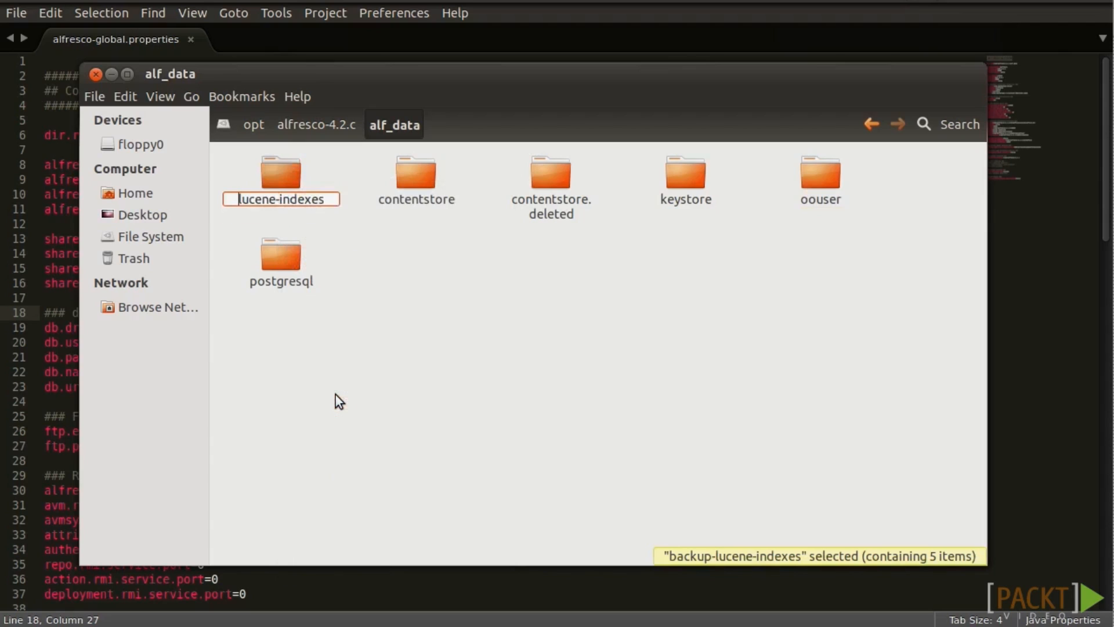
key("Return")
left_click(531, 406)
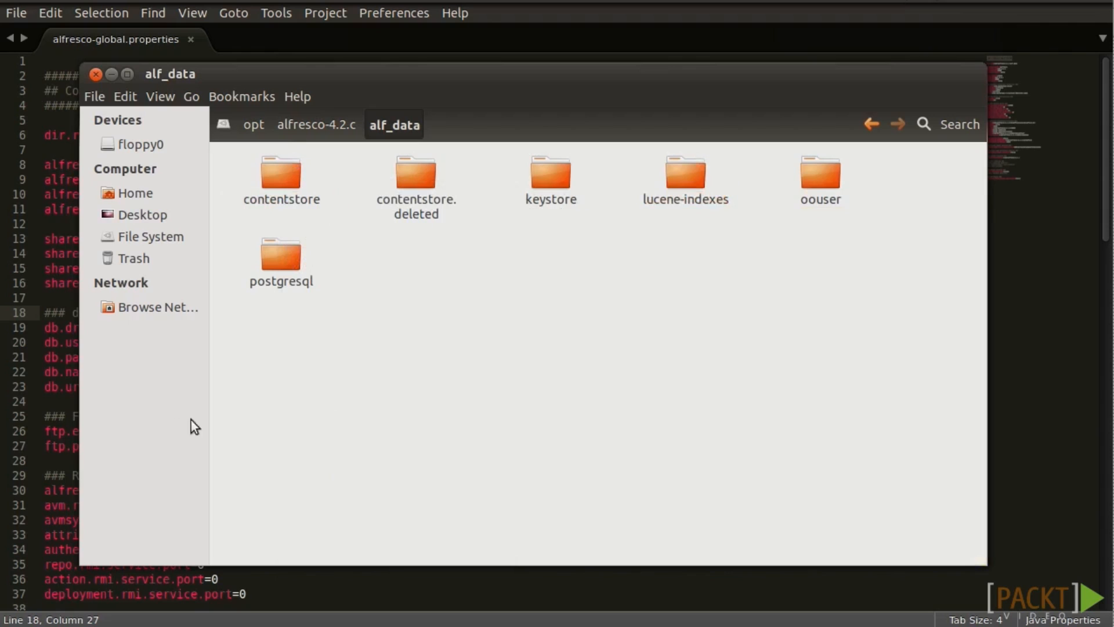
Remove the # before index.recovery.mode=FULL on line 69 and save alfresco-global.properties.
left_click(77, 367)
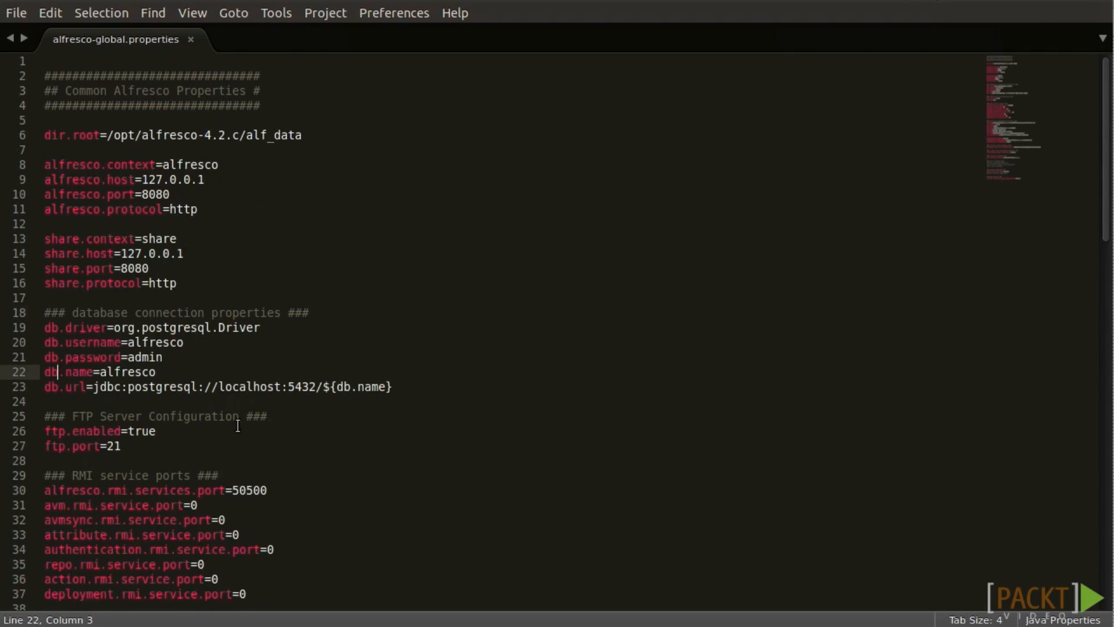
left_click(244, 429)
left_click_drag(1104, 219, 1104, 483)
left_click_drag(219, 299, 42, 285)
left_click(50, 300)
key("BackSpace")
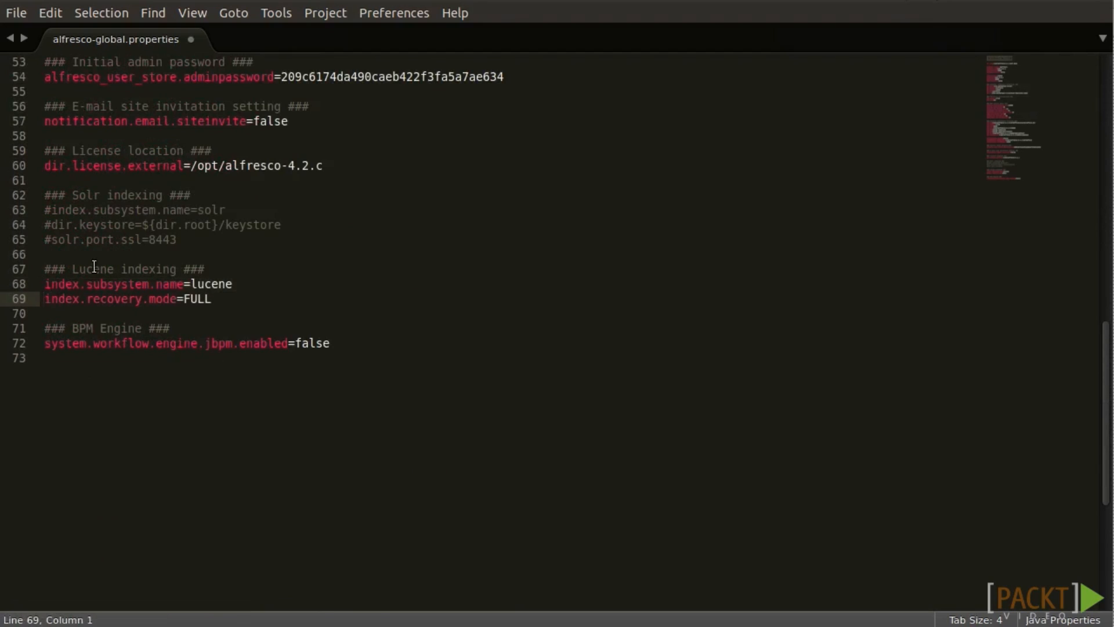
left_click(23, 9)
left_click(35, 155)
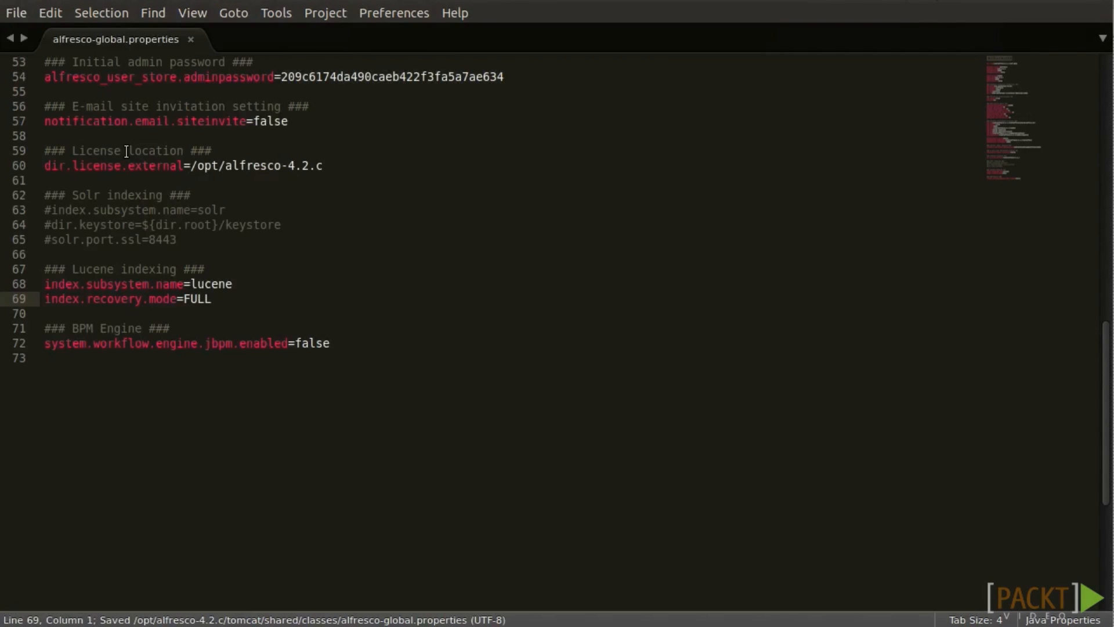
key("alt+Tab")
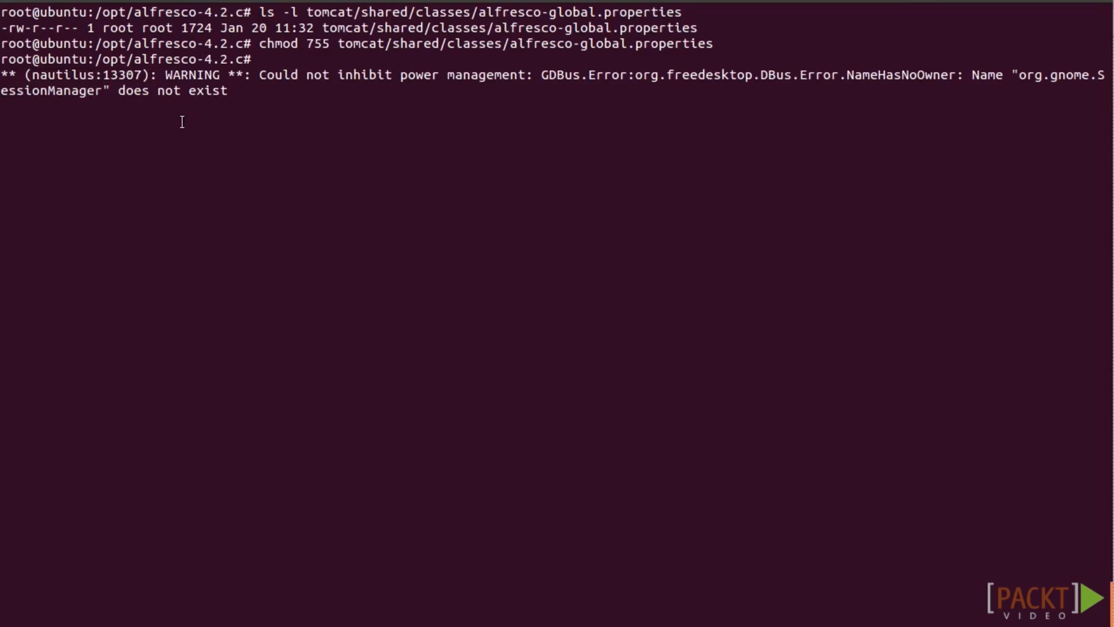
Clear the terminal and run sh alfresco.sh start while tailing tomcat/logs/catalina.out.
key("Return")
key("Return")
type("clear")
key("Return")
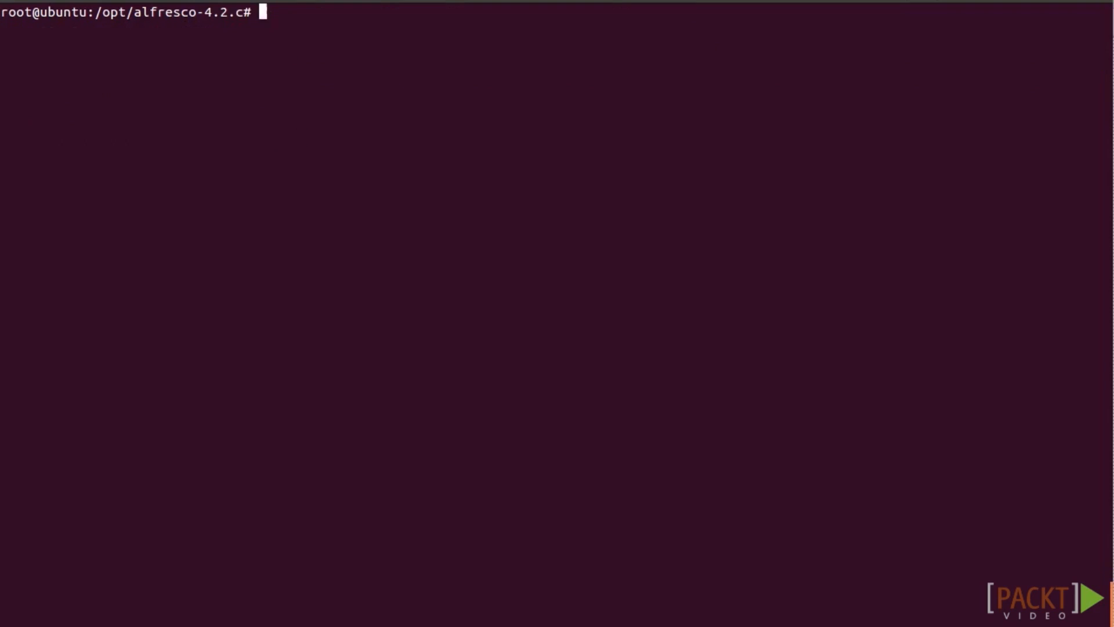
type("sh alfresco")
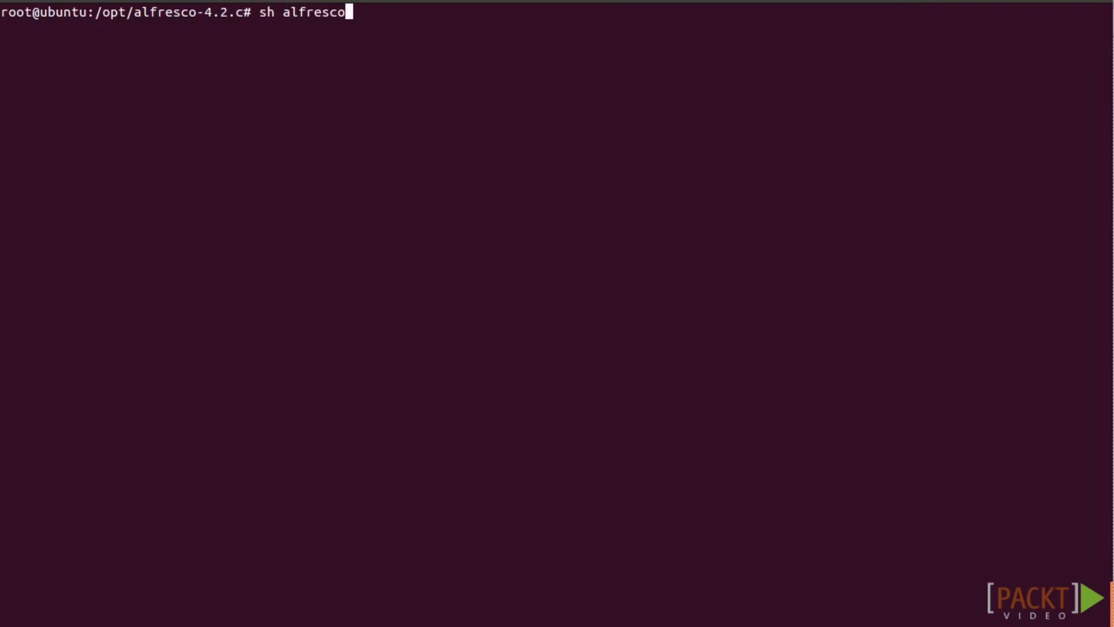
type(".sh start; tail -f tomcat/lo")
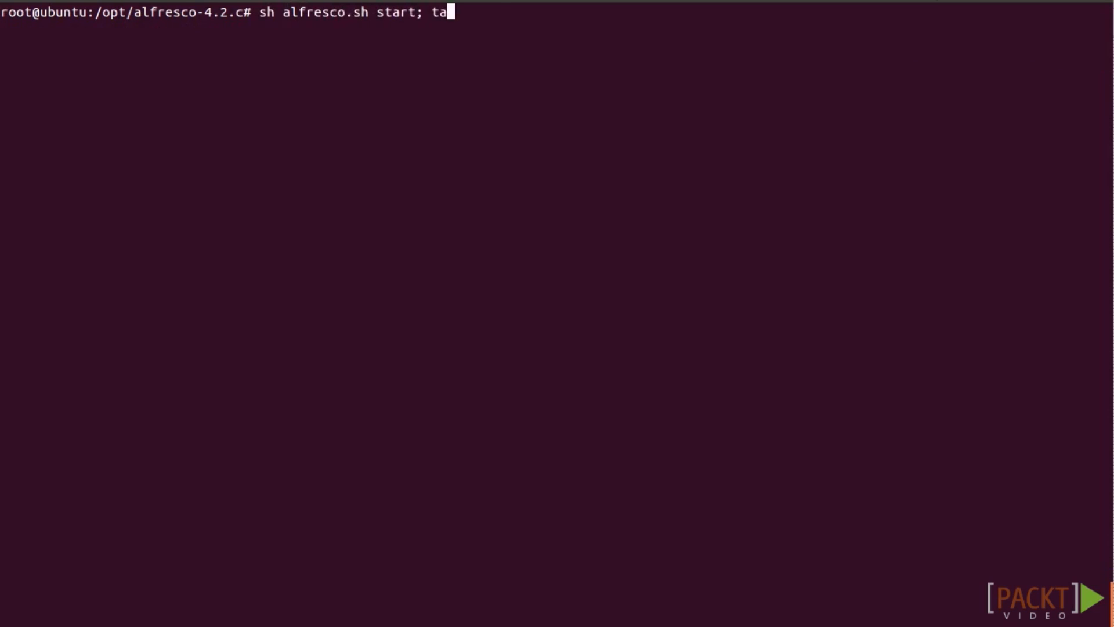
type("gs/catalina.out")
key("Return")
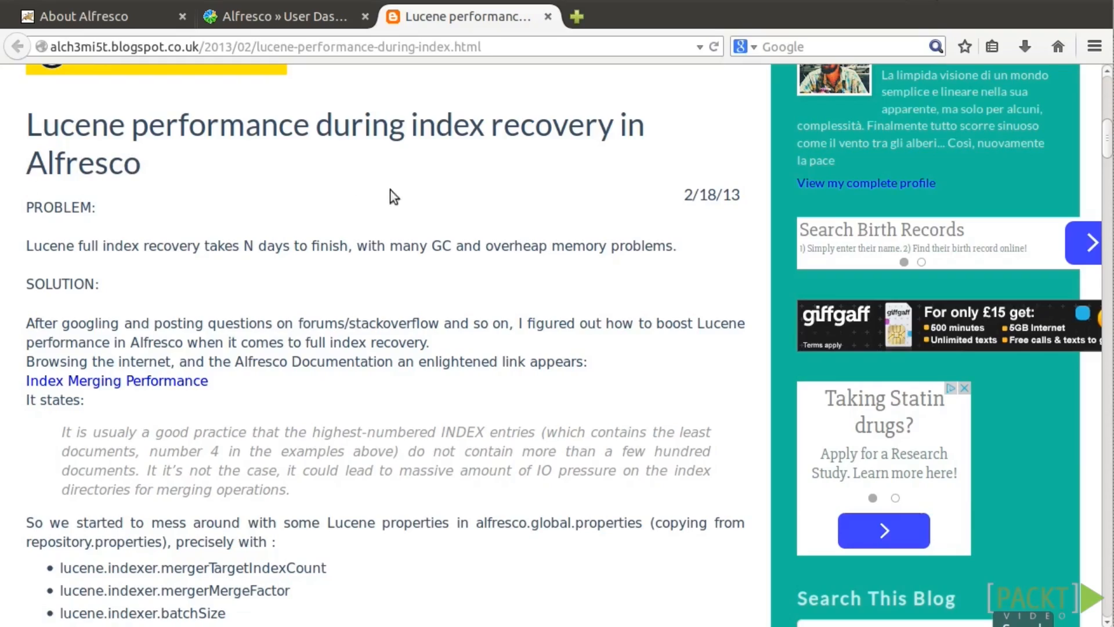
Search Share for 'alfresco' across the whole Repository (77 results), then view the Lucene performance post.
left_click(227, 27)
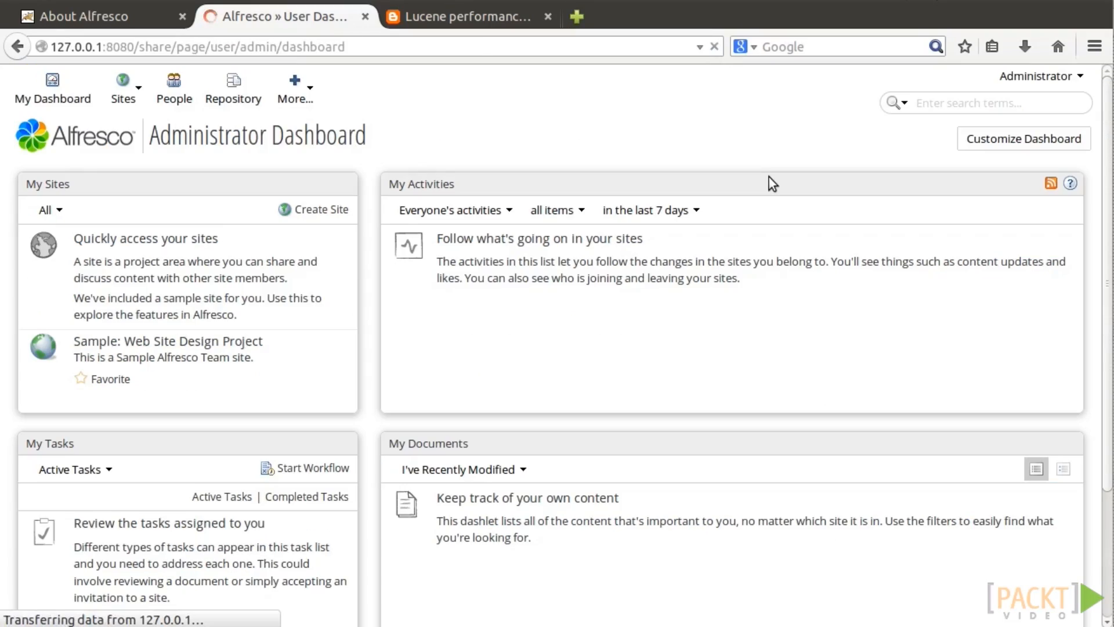
left_click(982, 100)
type("alfresco")
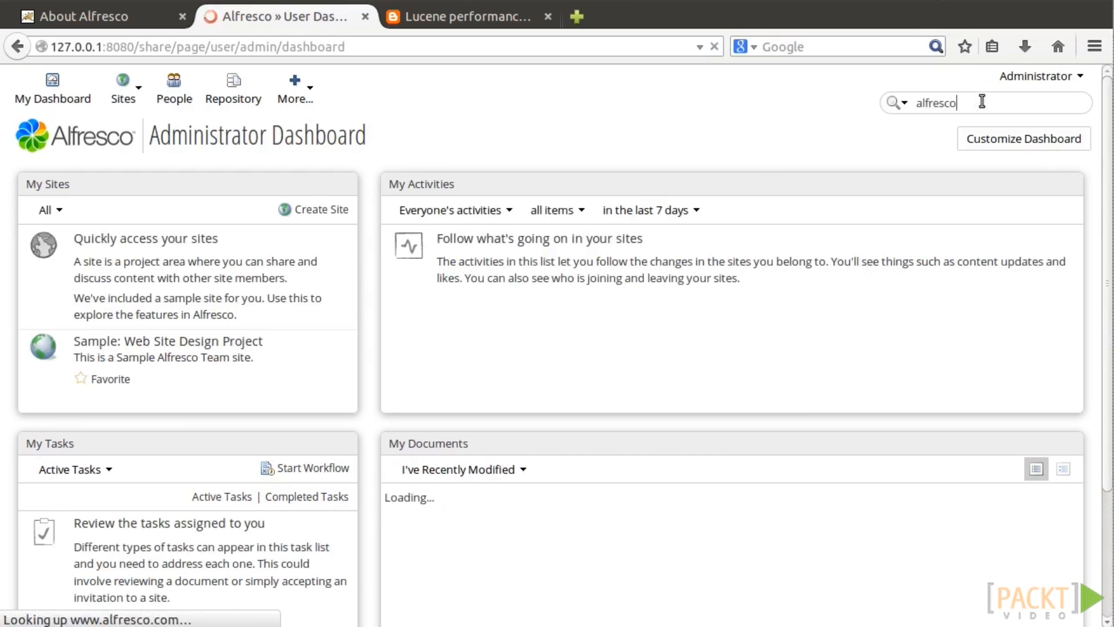
key("Return")
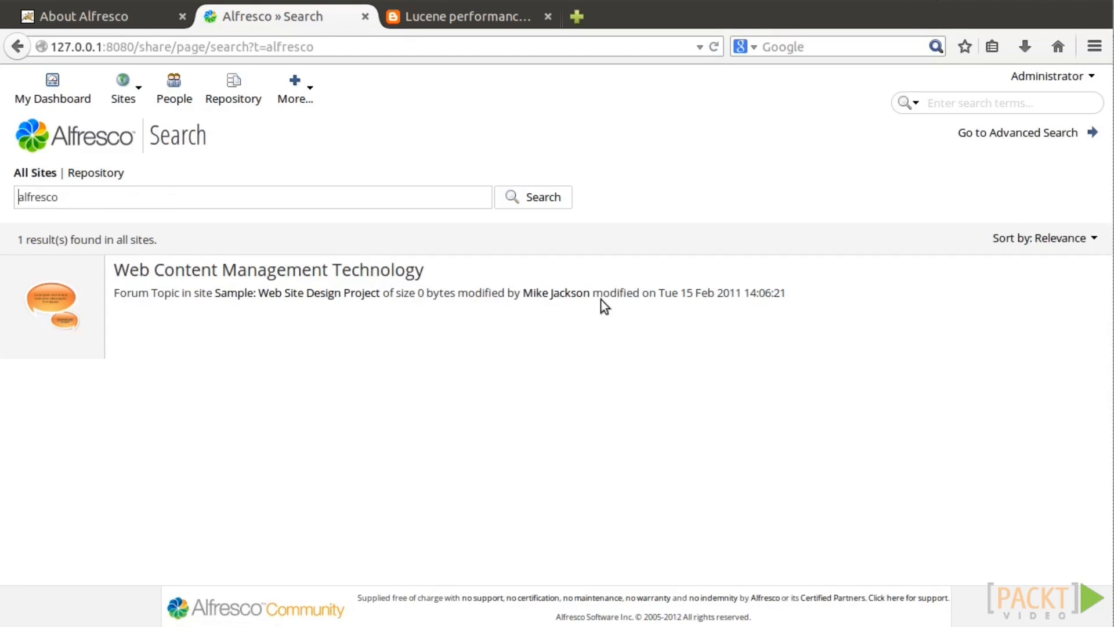
left_click(94, 176)
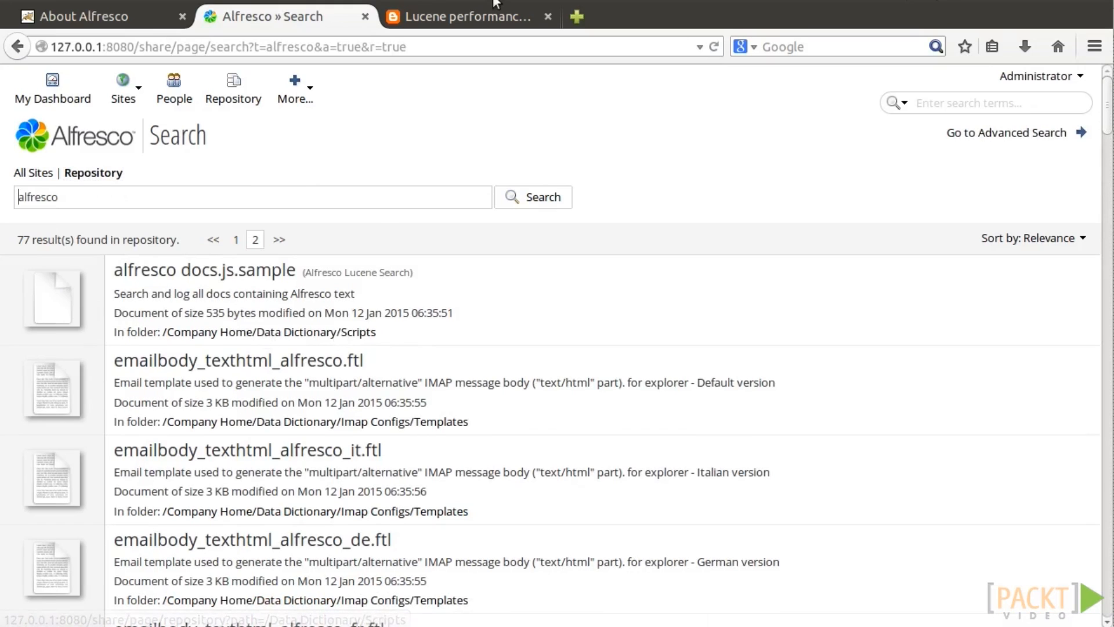
left_click(446, 16)
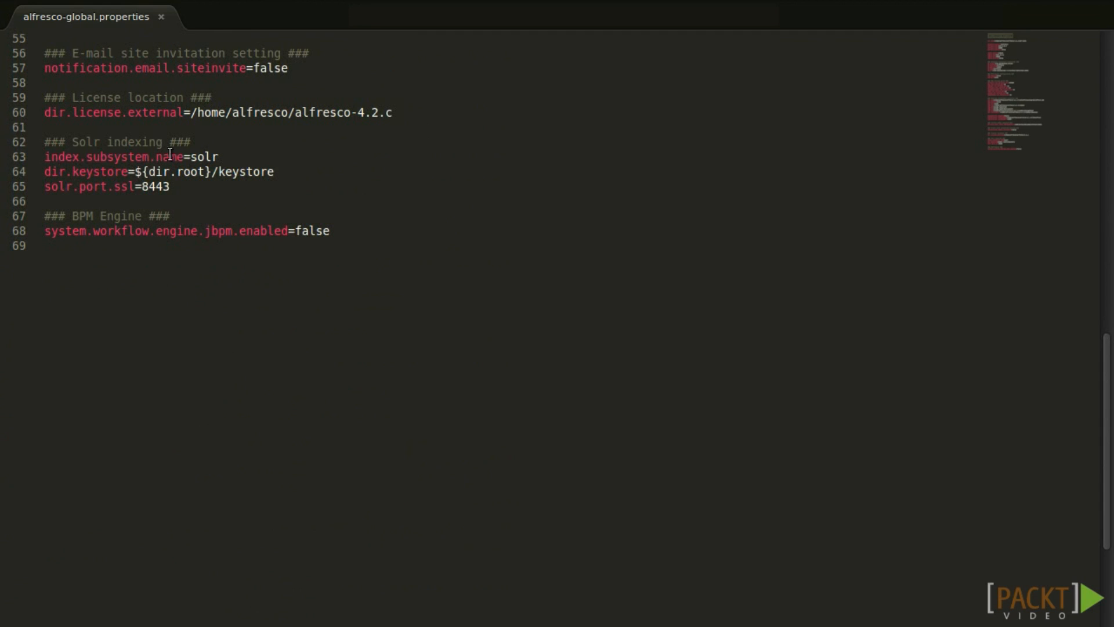
Try changing index.subsystem.name on line 63 to lucene, then revert it to solr.
left_click(210, 156)
double_click(211, 155)
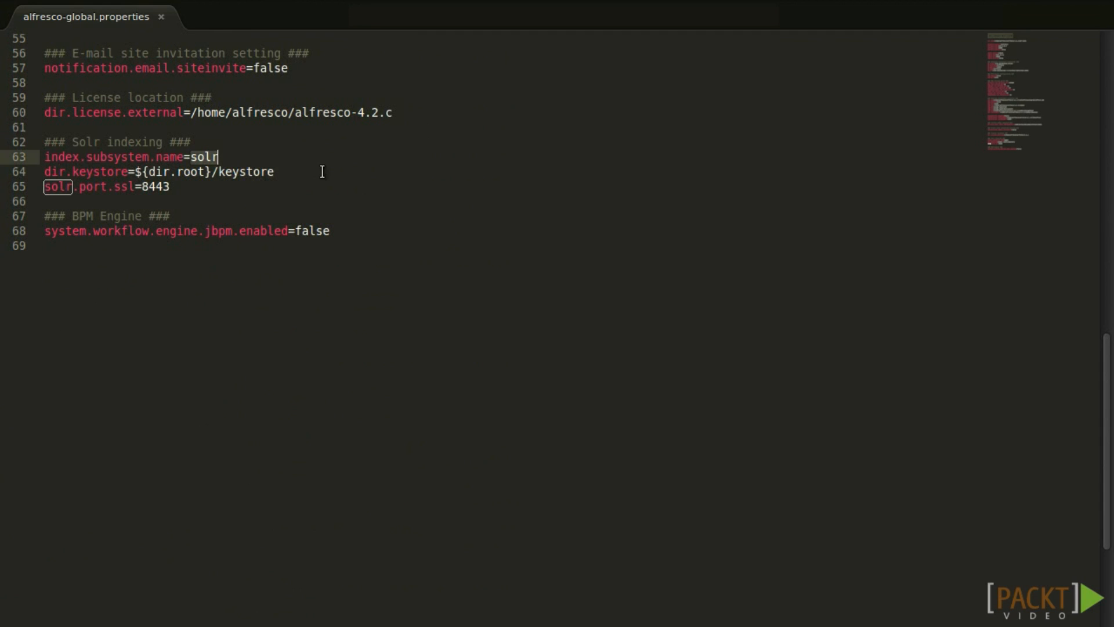
type("lucene")
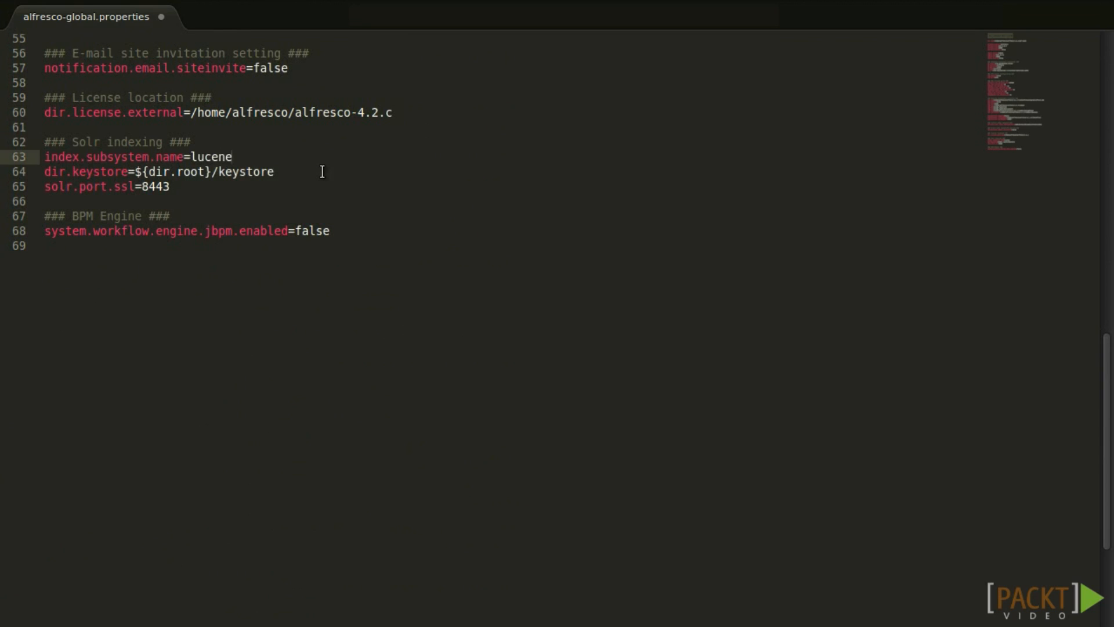
key("ctrl+shift+Left")
key("ctrl+z")
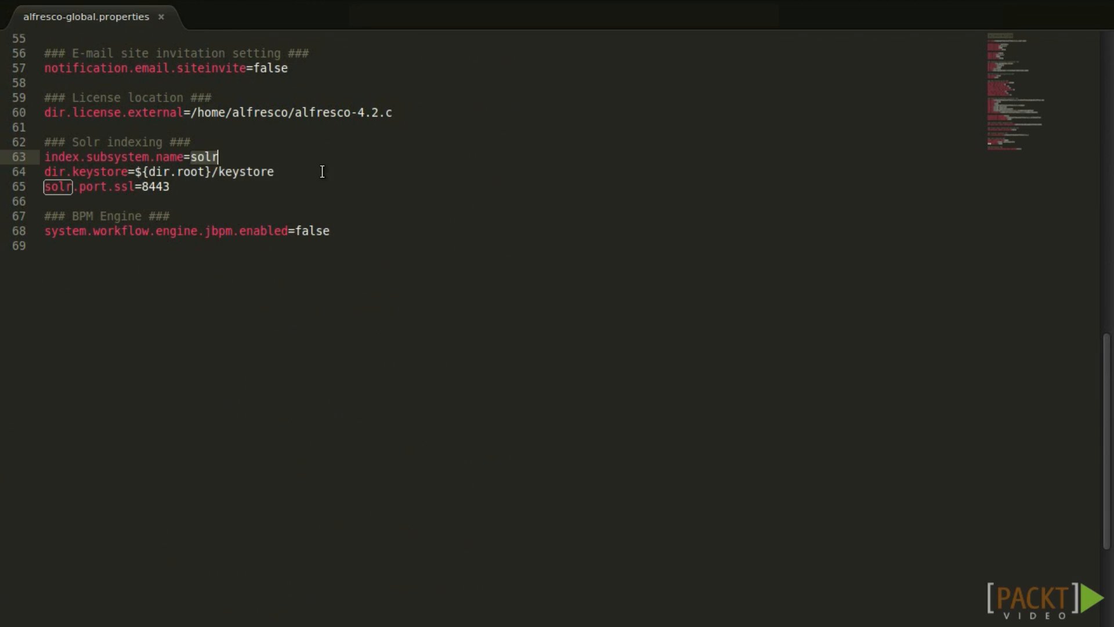
Add a new line index.recovery.mode=FULL after line 69.
left_click(478, 283)
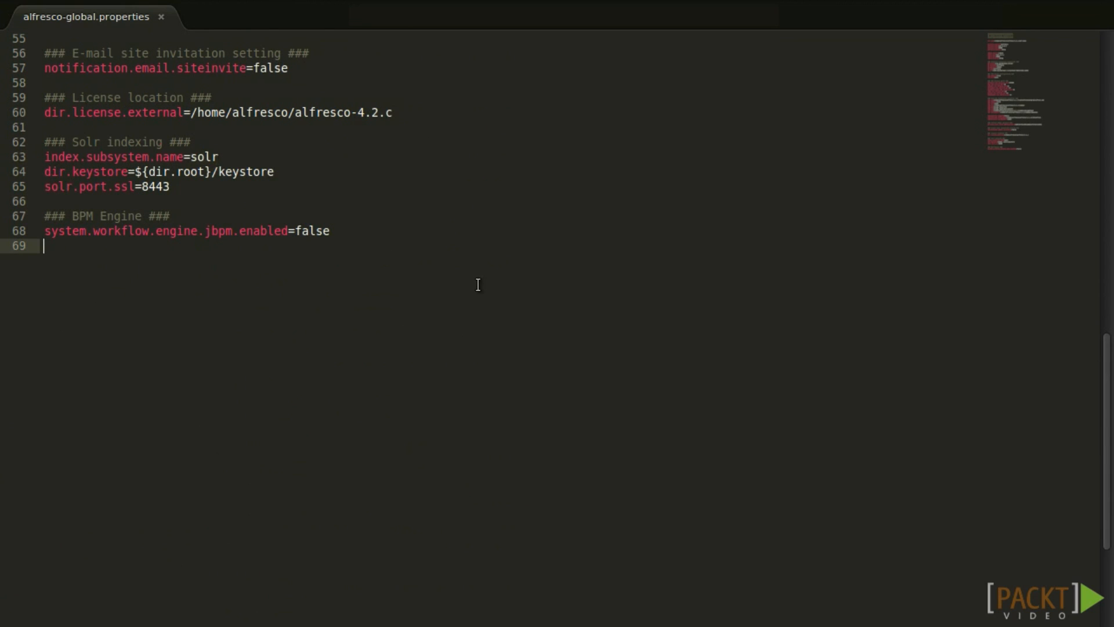
key("Return")
type("index.recovery.mode=FULL")
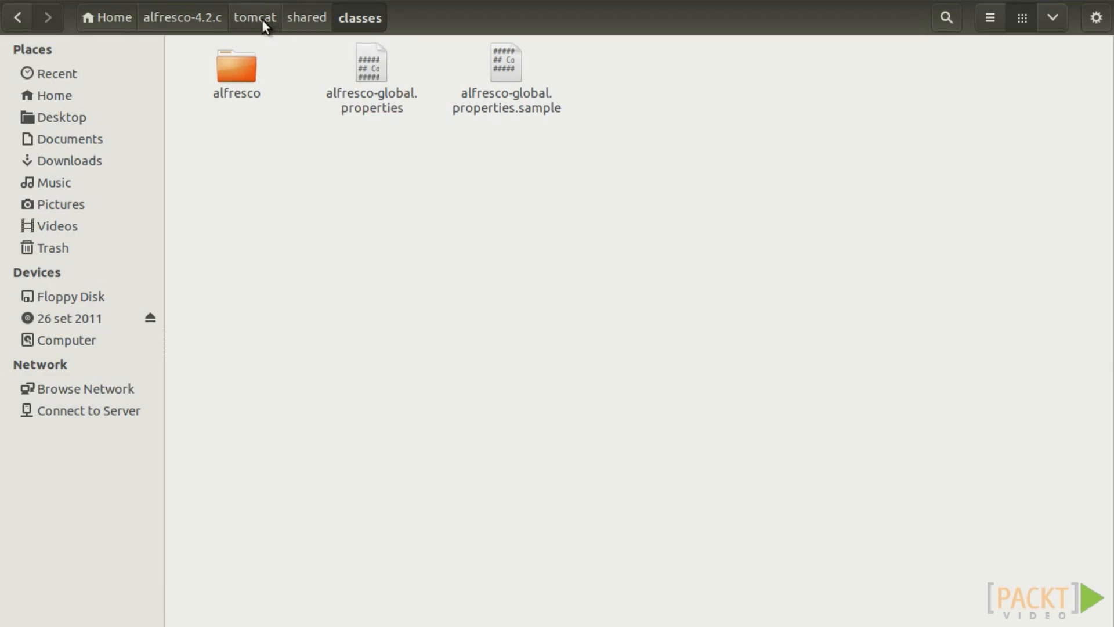
Go up to the tomcat folder and open its logs folder.
left_click(258, 18)
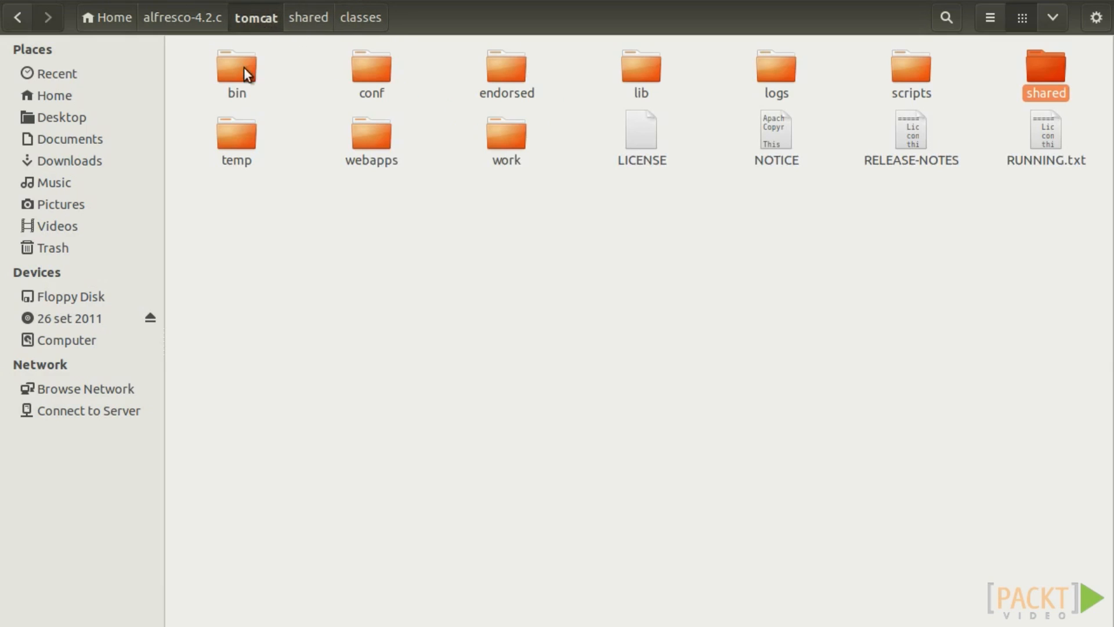
double_click(774, 78)
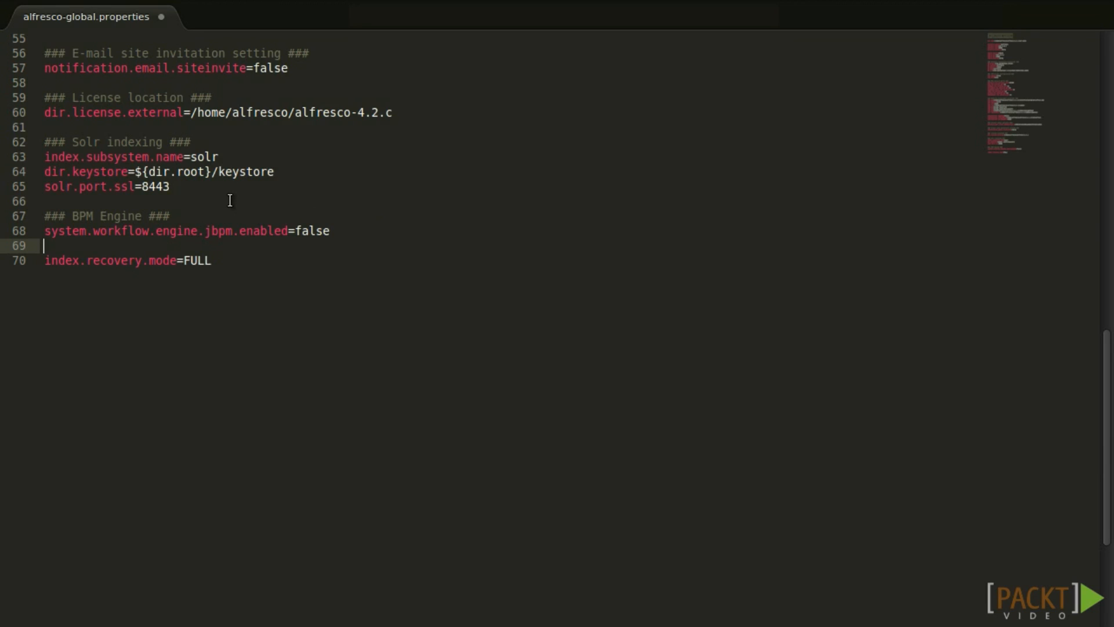
Change the index.recovery.mode value on line 70 from FULL to AUTO.
double_click(197, 262)
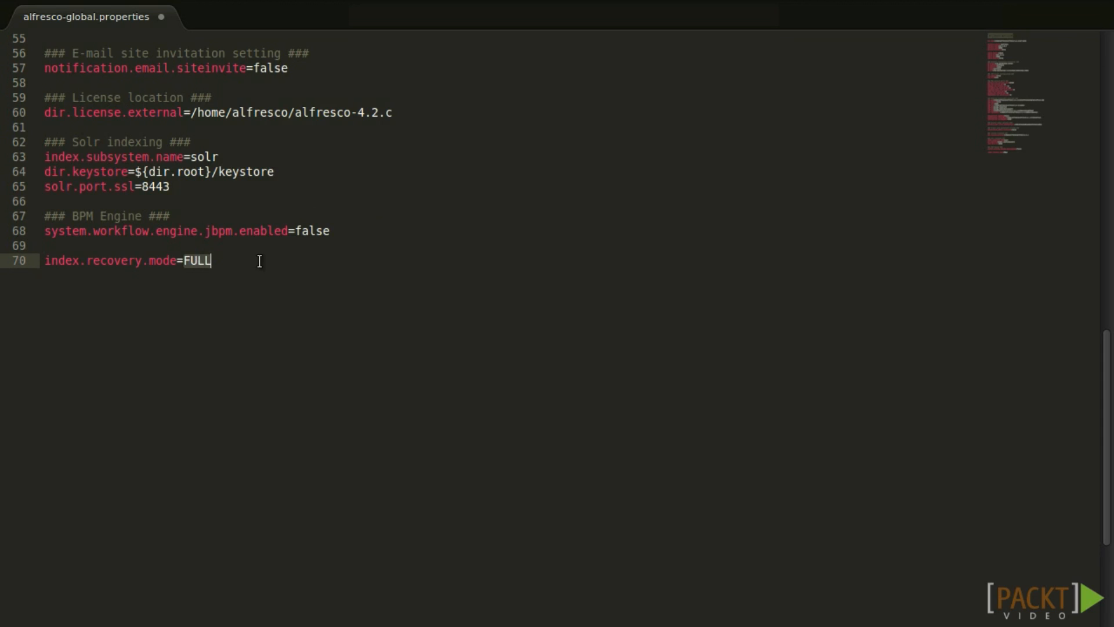
type("AUTO")
left_click(348, 230)
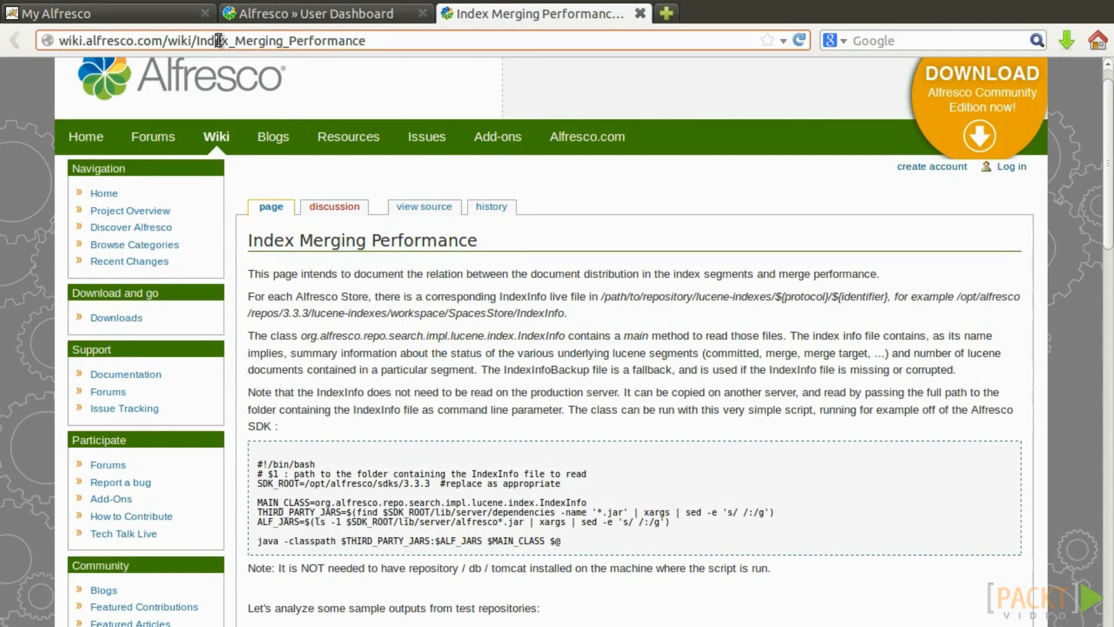
left_click(218, 40)
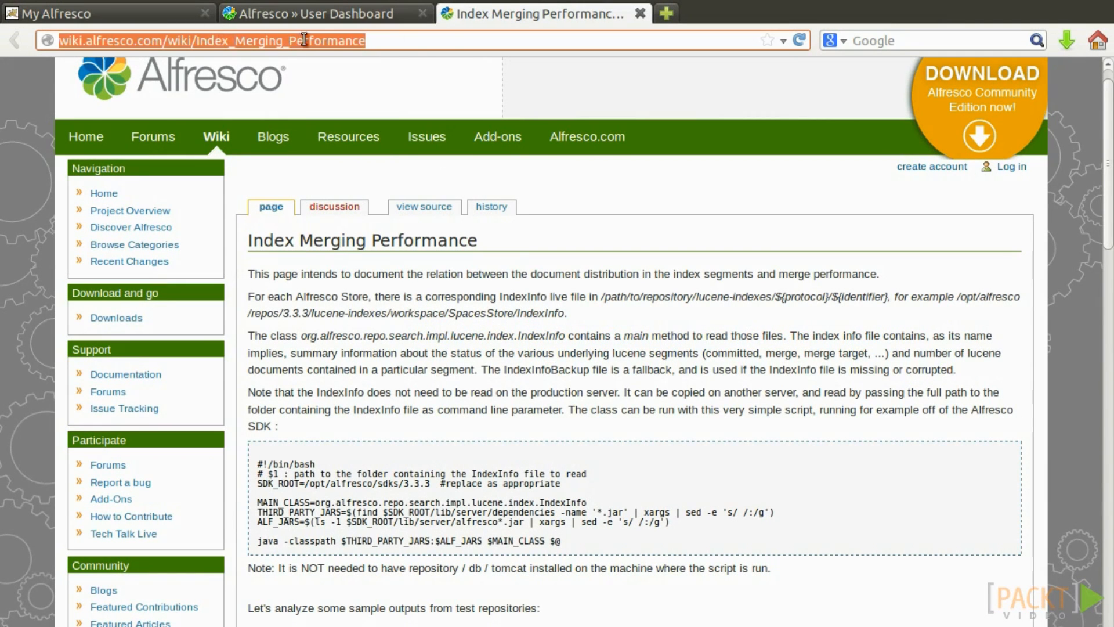
left_click(427, 46)
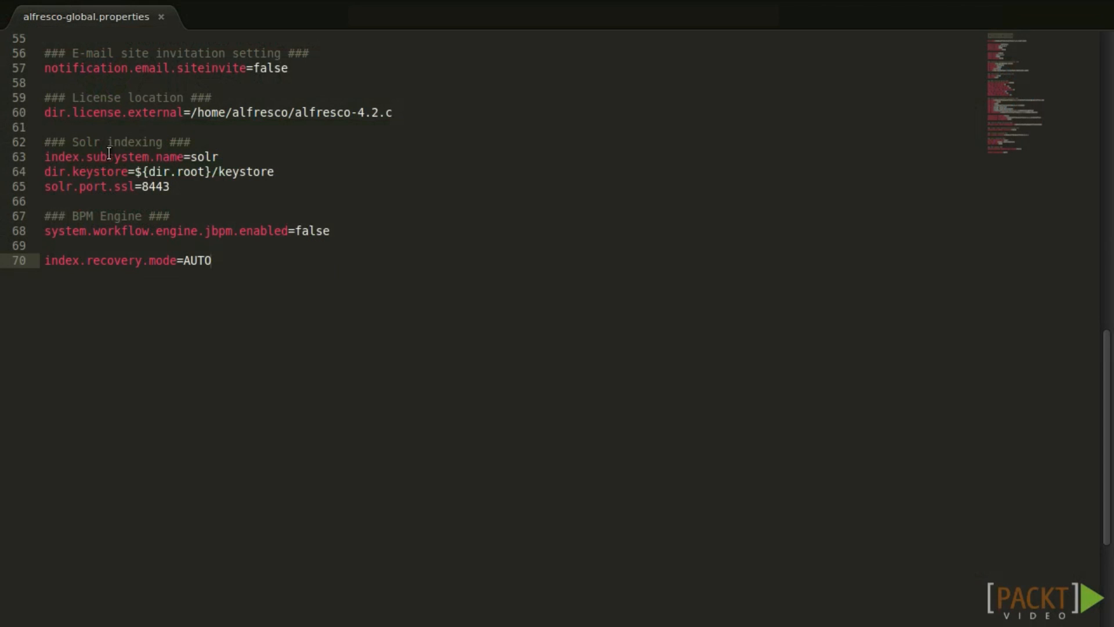
triple_click(87, 156)
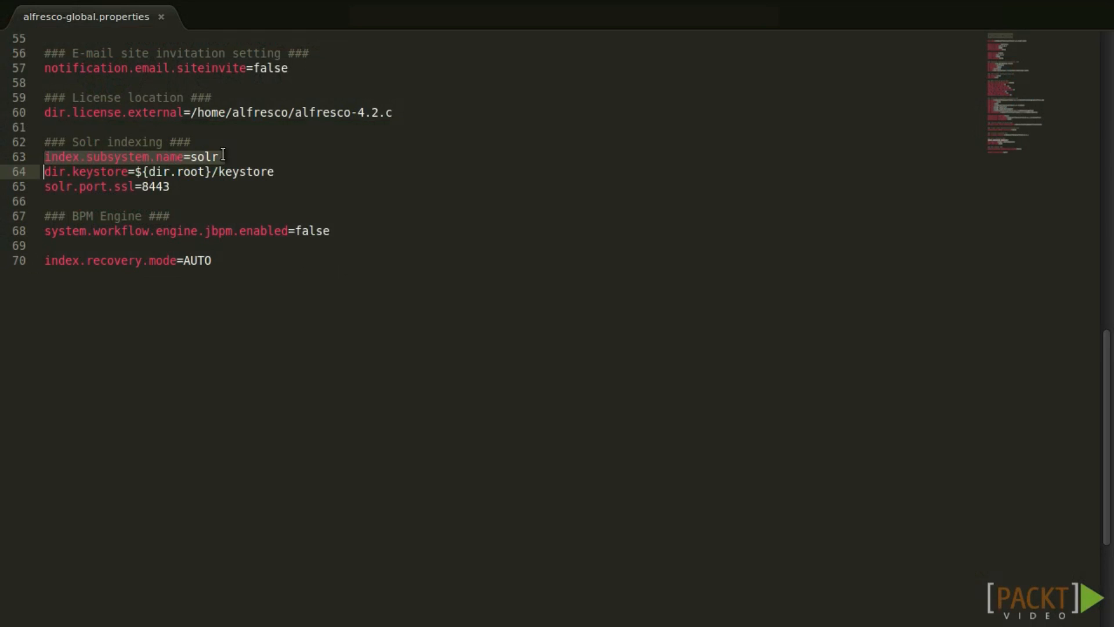
double_click(209, 156)
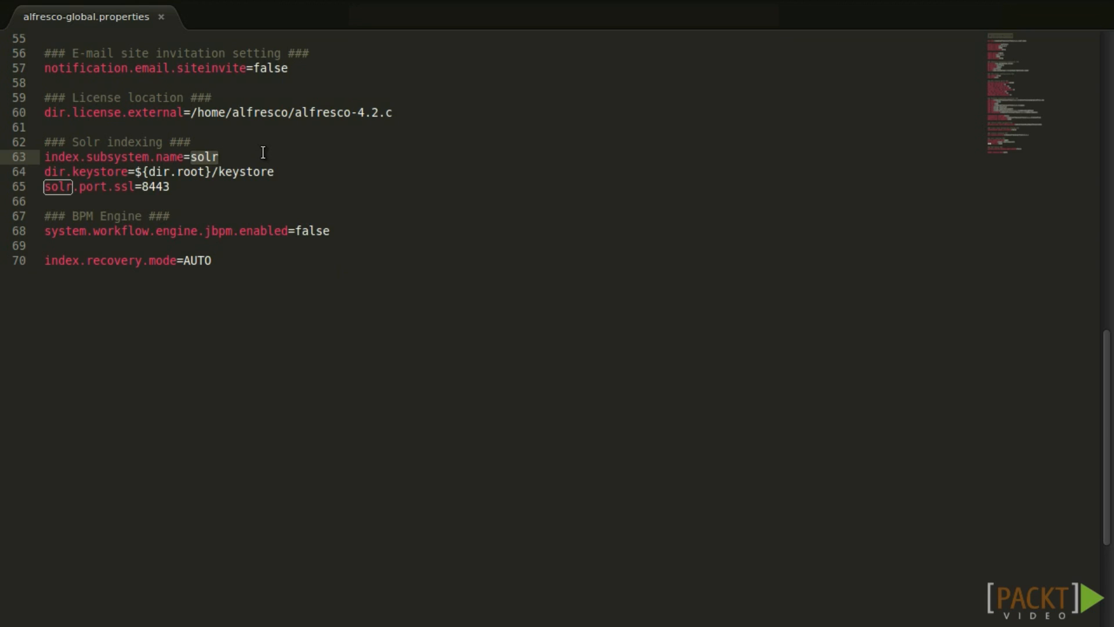
type("lucene")
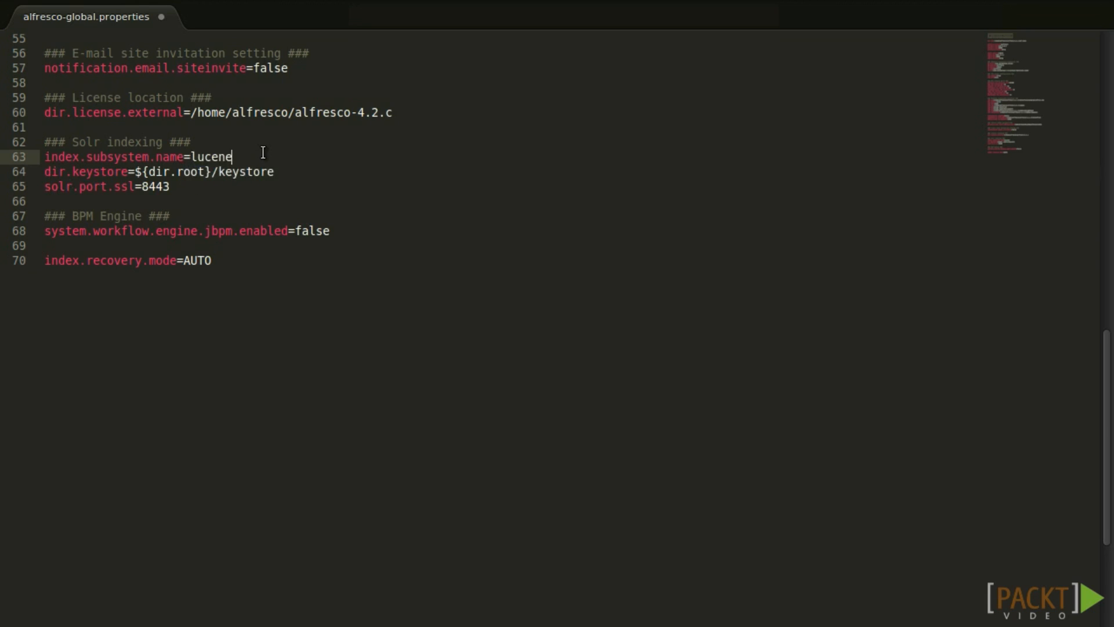
key("BackSpace")
key("BackSpace")
key("BackSpace")
key("BackSpace")
key("BackSpace")
key("BackSpace")
type("solr")
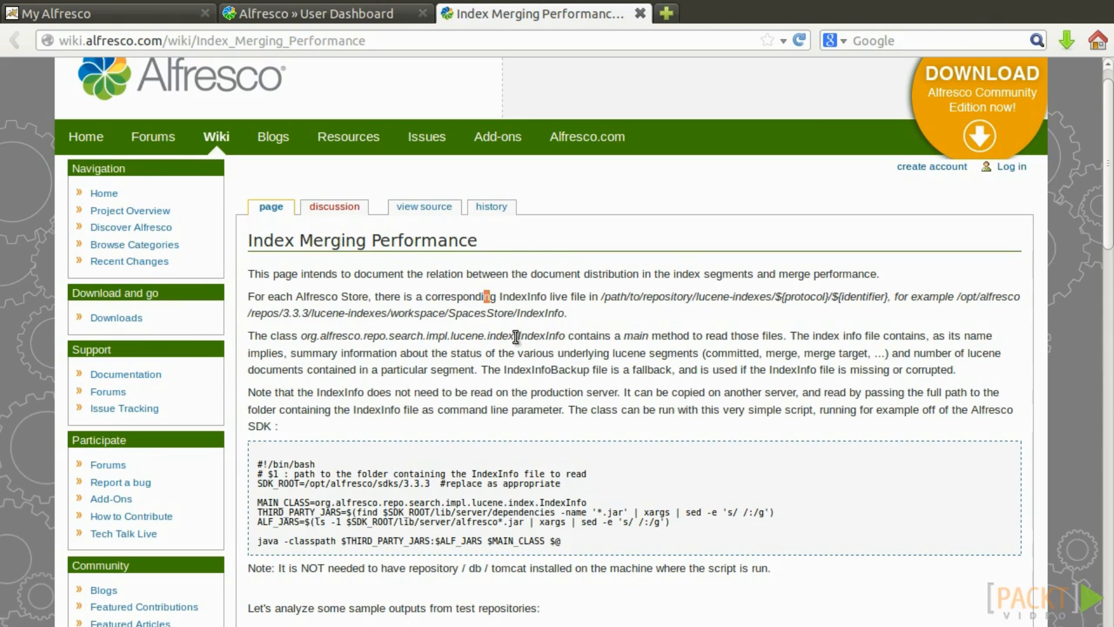
scroll(632, 343, "down", 10)
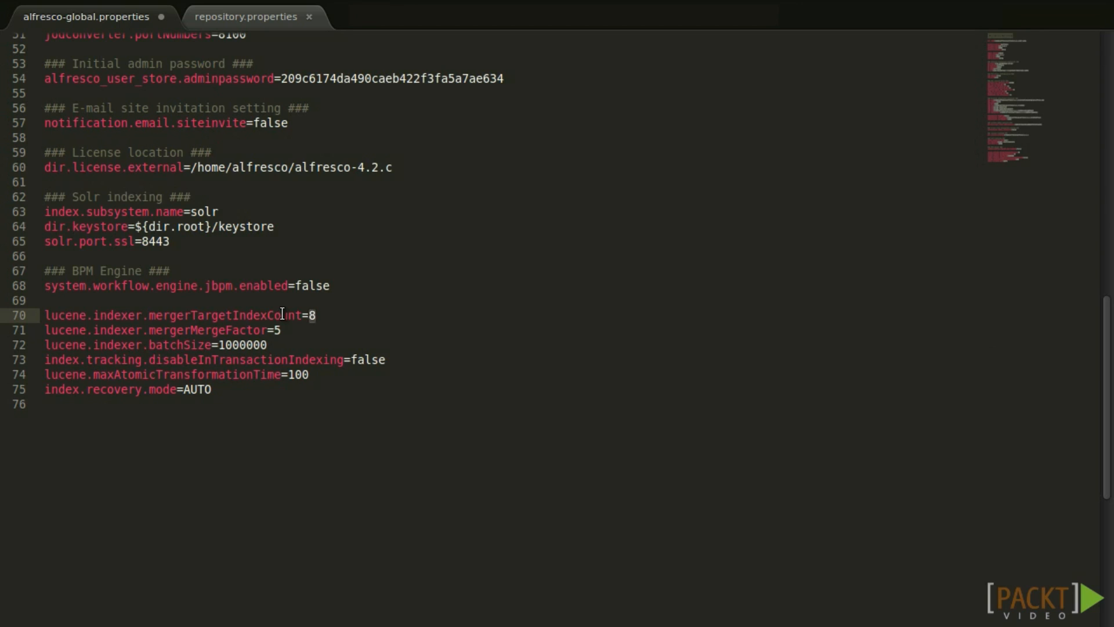
Set mergerTargetIndexCount to 10, mergerMergeFactor to 10 and batchSize to 1000.
type("10")
key("Down")
key("Down")
key("Home")
key("Left")
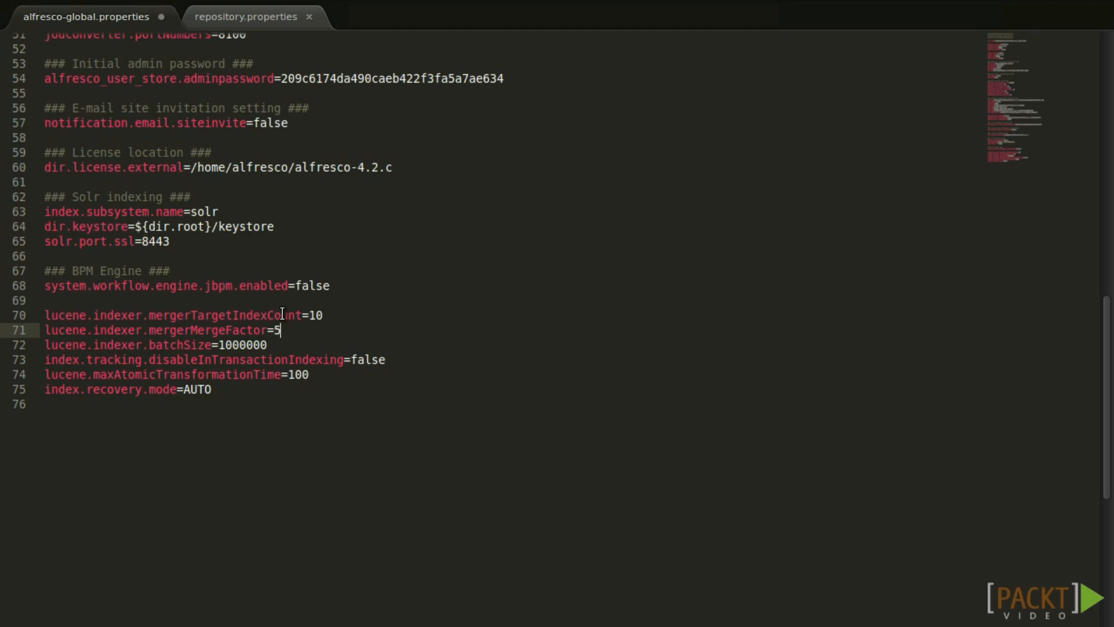
key("shift+Left")
type("10")
key("Down")
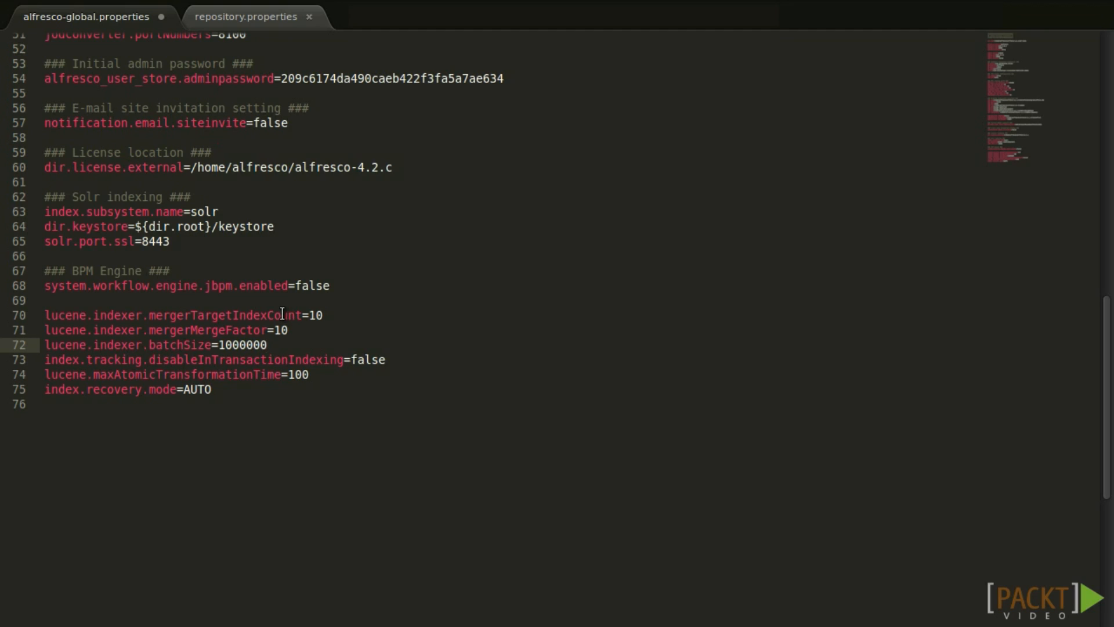
key("BackSpace")
key("BackSpace")
key("BackSpace")
Set disableInTransactionIndexing to true and maxAtomicTransformationTime to 0.
key("Down")
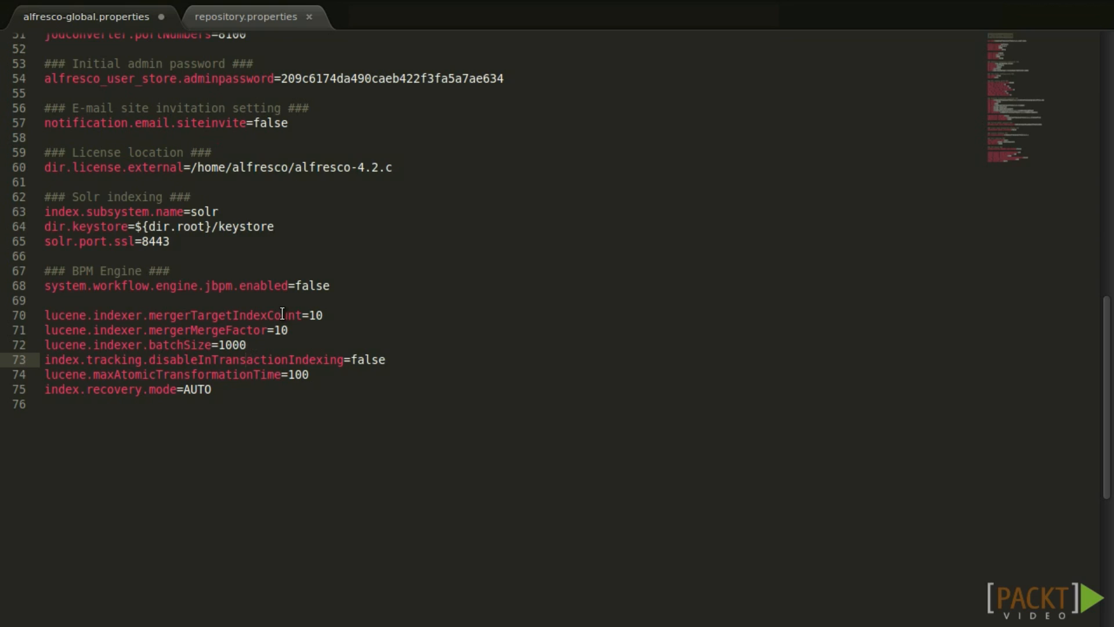
key("Right")
key("Right")
key("Right")
key("Right")
key("Right")
key("Right")
key("Right")
key("Right")
key("Right")
key("Right")
key("Right")
key("Right")
key("Right")
key("Right")
key("Right")
key("shift+End")
type("true")
key("Down")
key("ctrl+shift+Left")
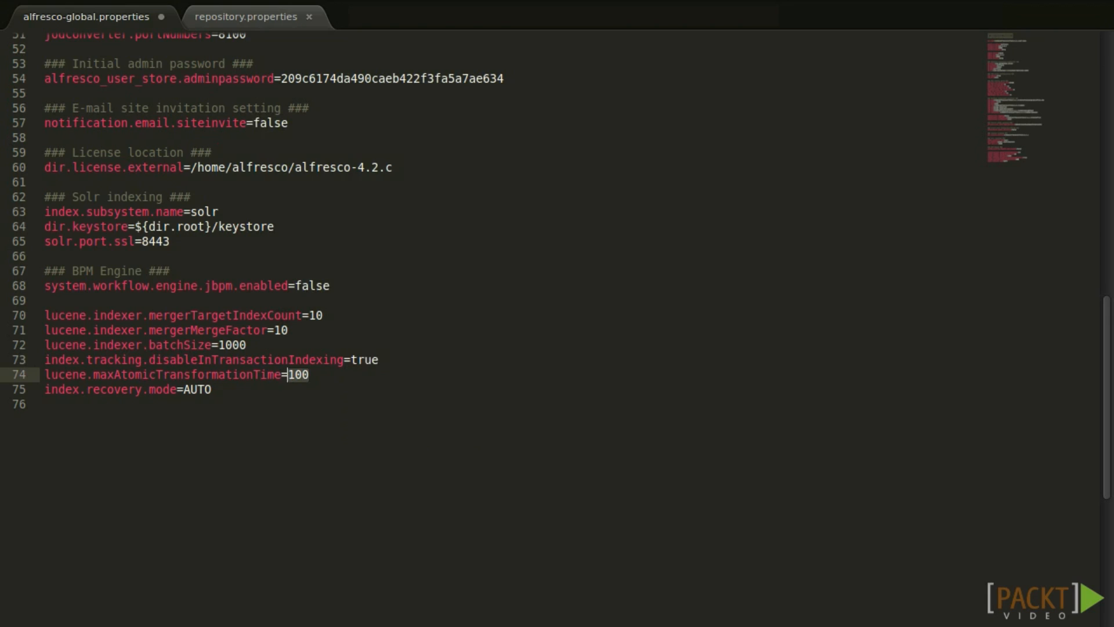
double_click(303, 375)
type("0")
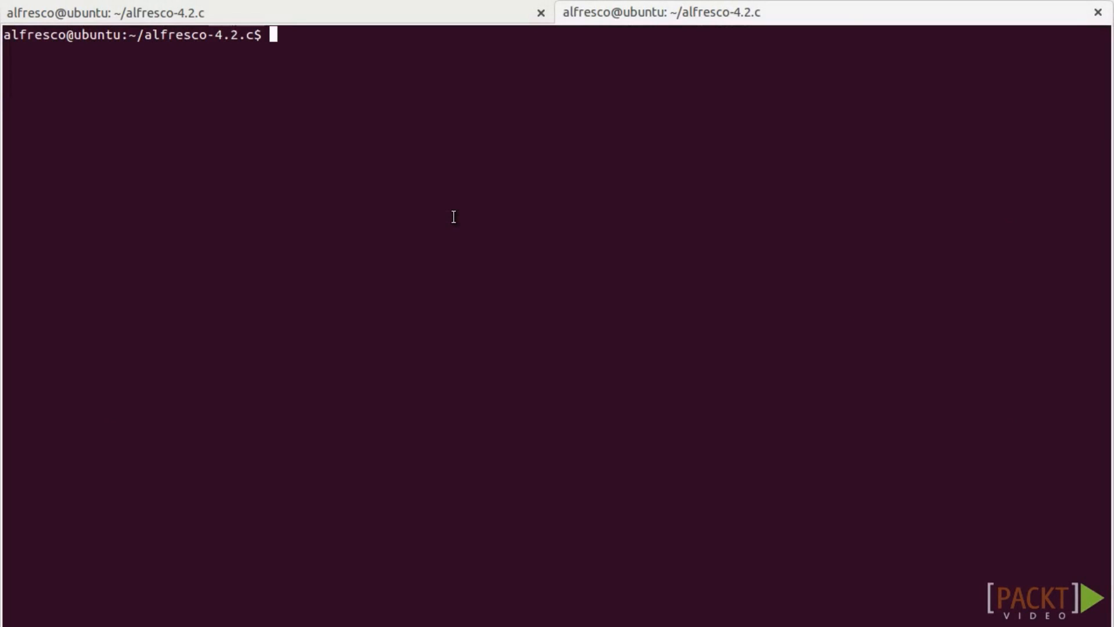
Run ./alfresco.sh start in the terminal to start the Alfresco server.
type("./alfre")
key("Tab")
type("start")
key("Return")
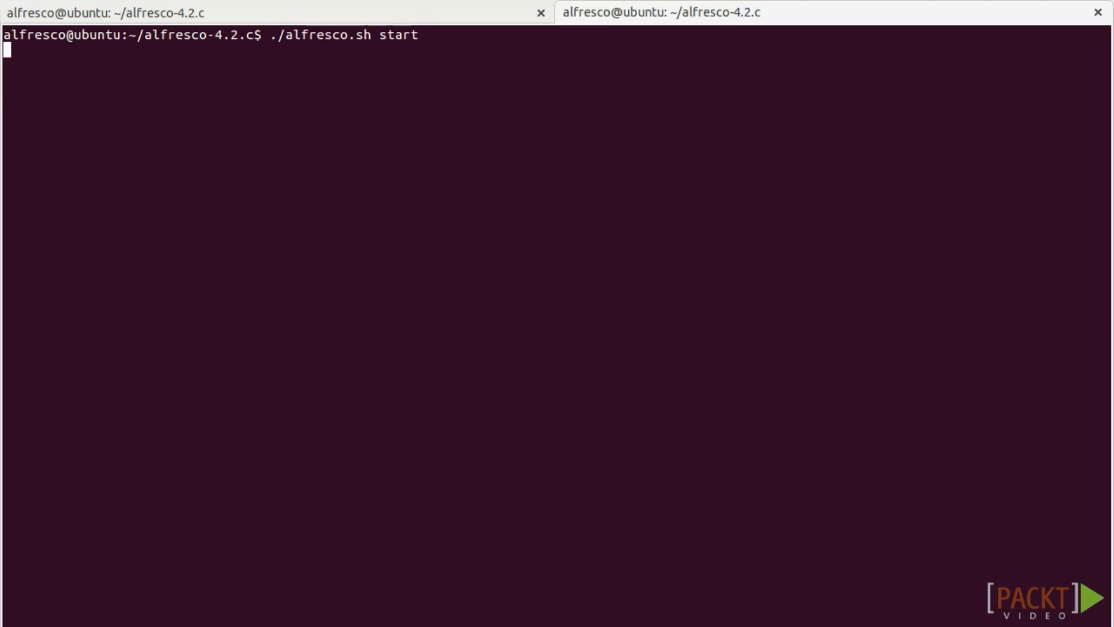
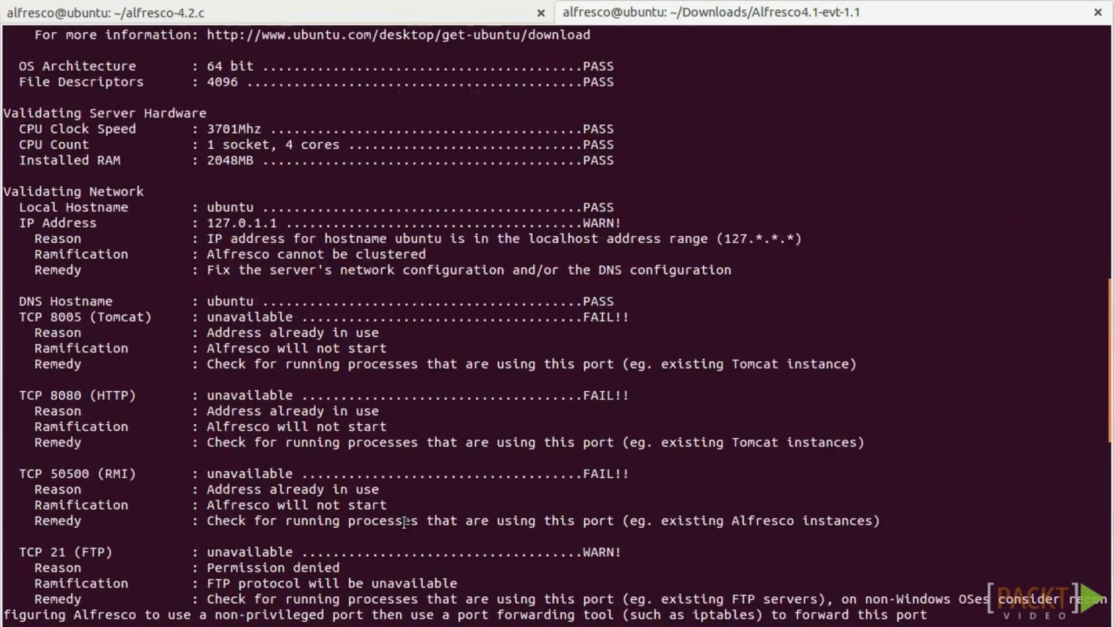
Review the validation results: Vendor and Java version FAIL, JVM architecture, Java Home and OS checks.
left_click_drag(219, 457, 390, 458)
double_click(594, 462)
scroll(596, 450, "down", 3)
double_click(584, 395)
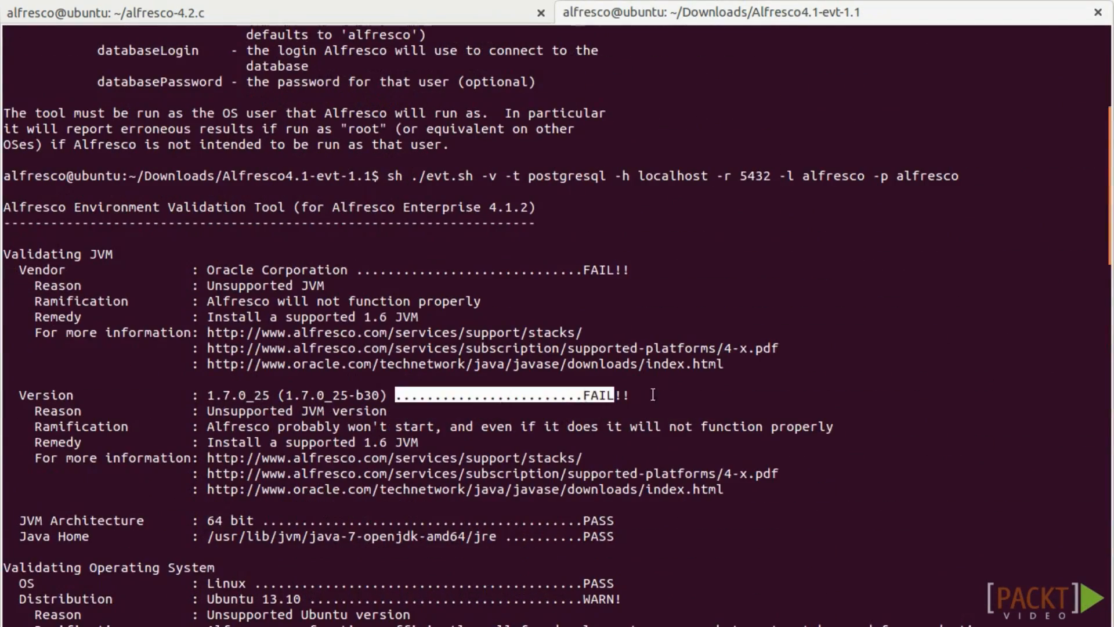
scroll(538, 407, "down", 3)
triple_click(137, 397)
triple_click(140, 409)
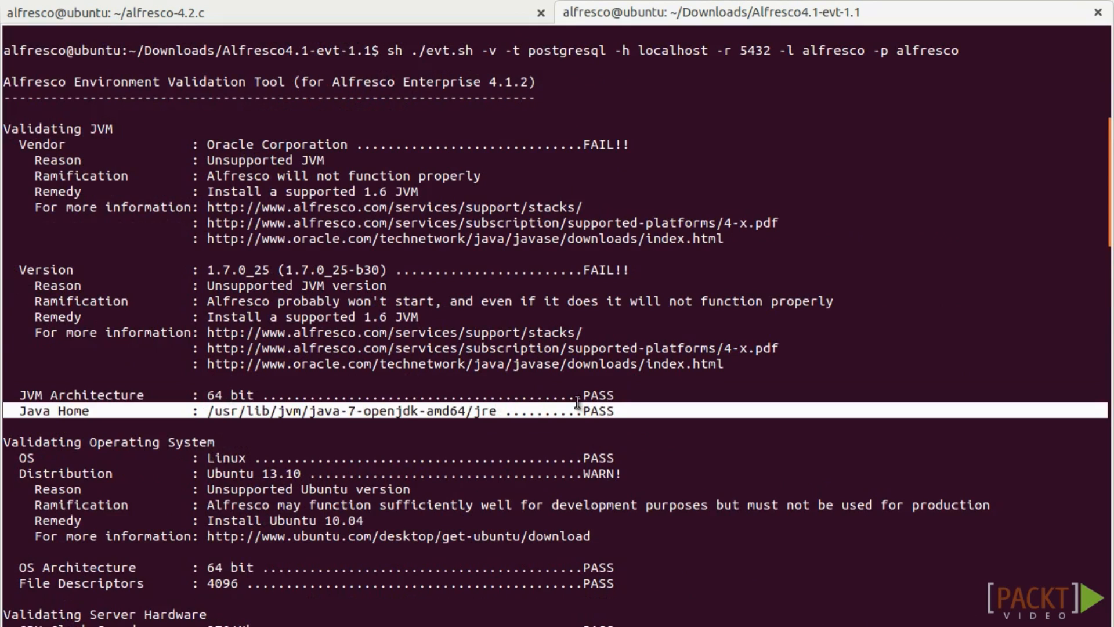
scroll(325, 407, "down", 2)
triple_click(296, 334)
left_click(257, 348)
Review the OS architecture, File Descriptors PASS, CPU clock speed, CPU count and installed RAM results.
scroll(257, 348, "down", 3)
triple_click(257, 318)
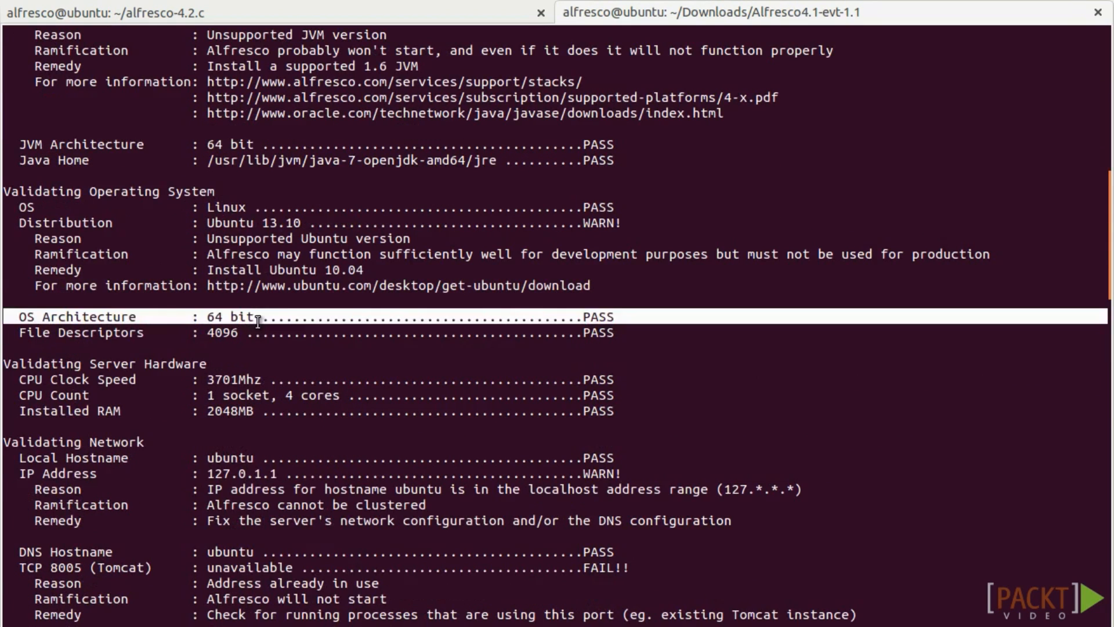
double_click(261, 332)
triple_click(219, 381)
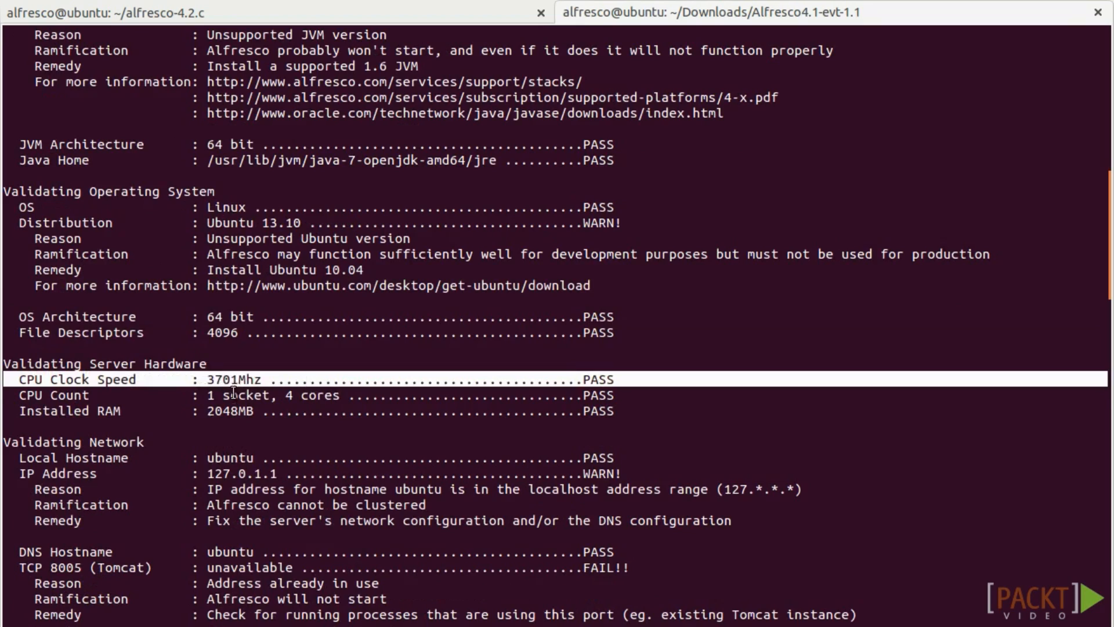
triple_click(235, 397)
triple_click(275, 409)
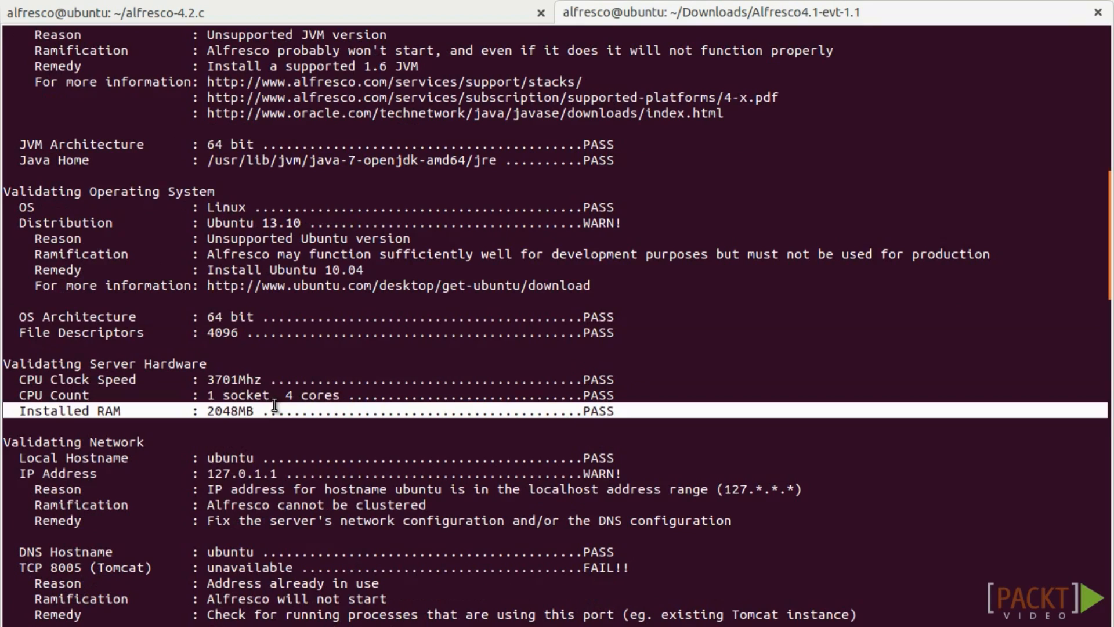
left_click(482, 405)
scroll(481, 404, "down", 20)
scroll(565, 387, "down", 15)
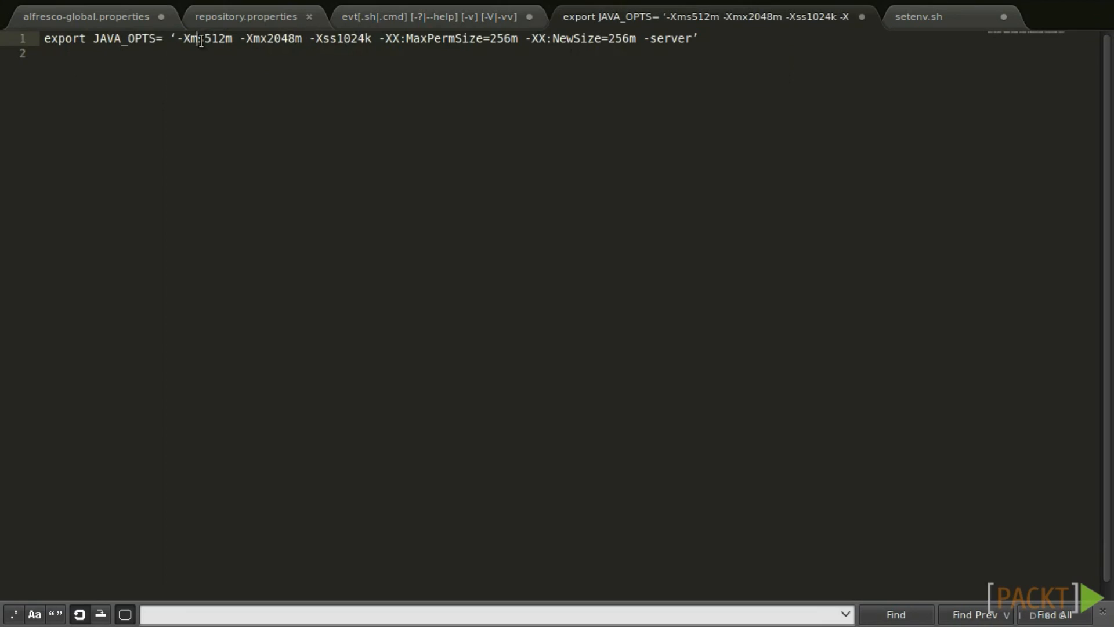
Paste the copied JAVA_OPTS export line as line 8 of setenv.sh and comment out line 7 with #.
triple_click(197, 40)
key("ctrl+c")
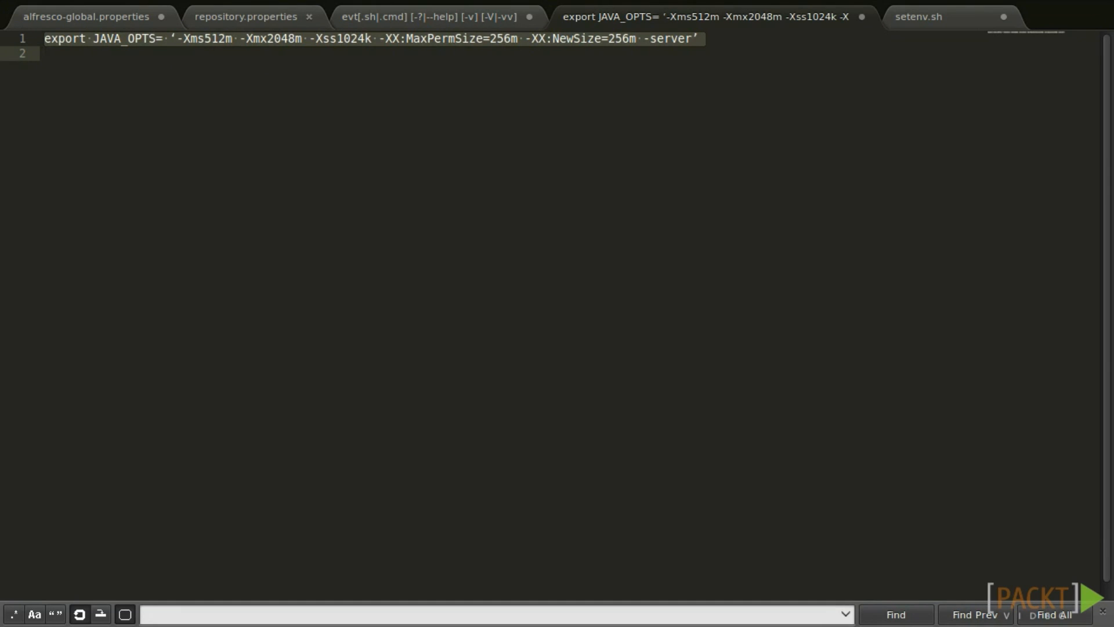
left_click(912, 18)
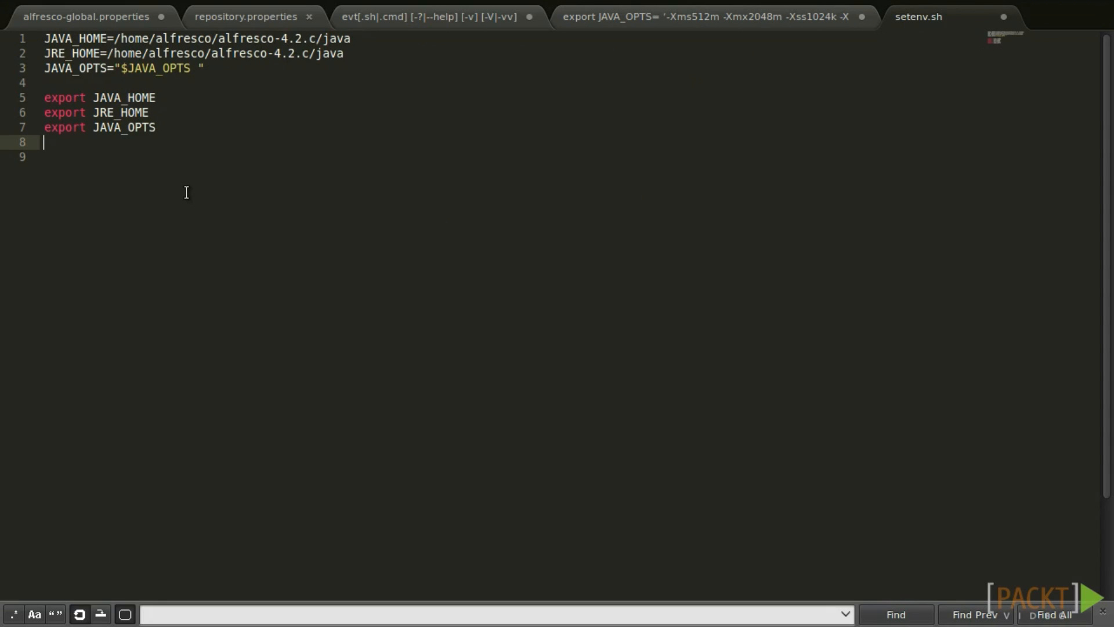
key("ctrl+v")
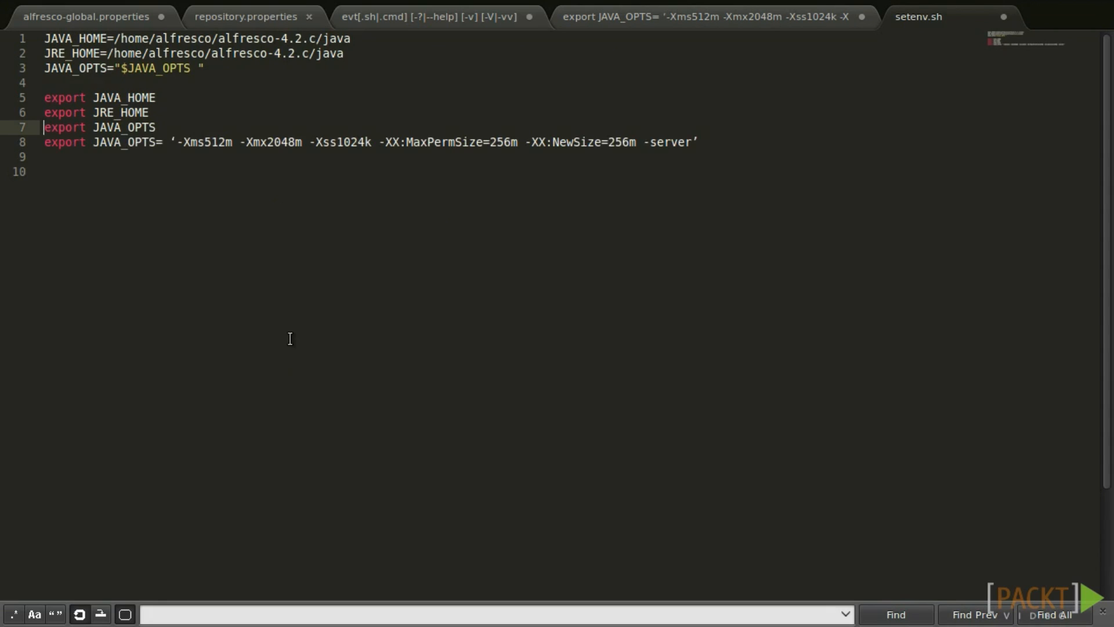
triple_click(114, 146)
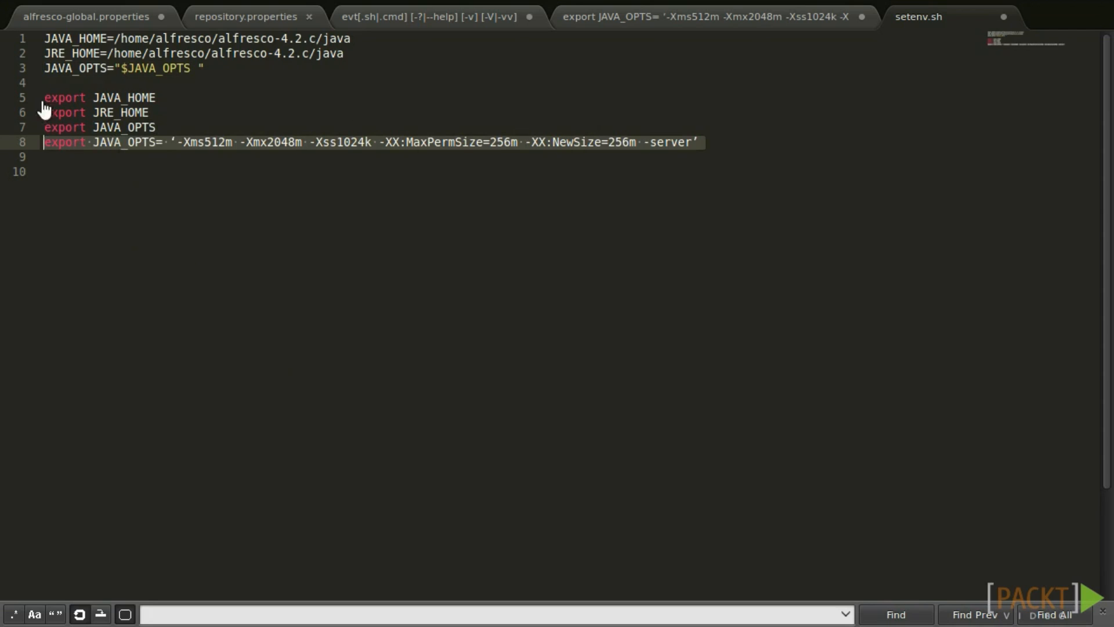
left_click(45, 127)
type("#")
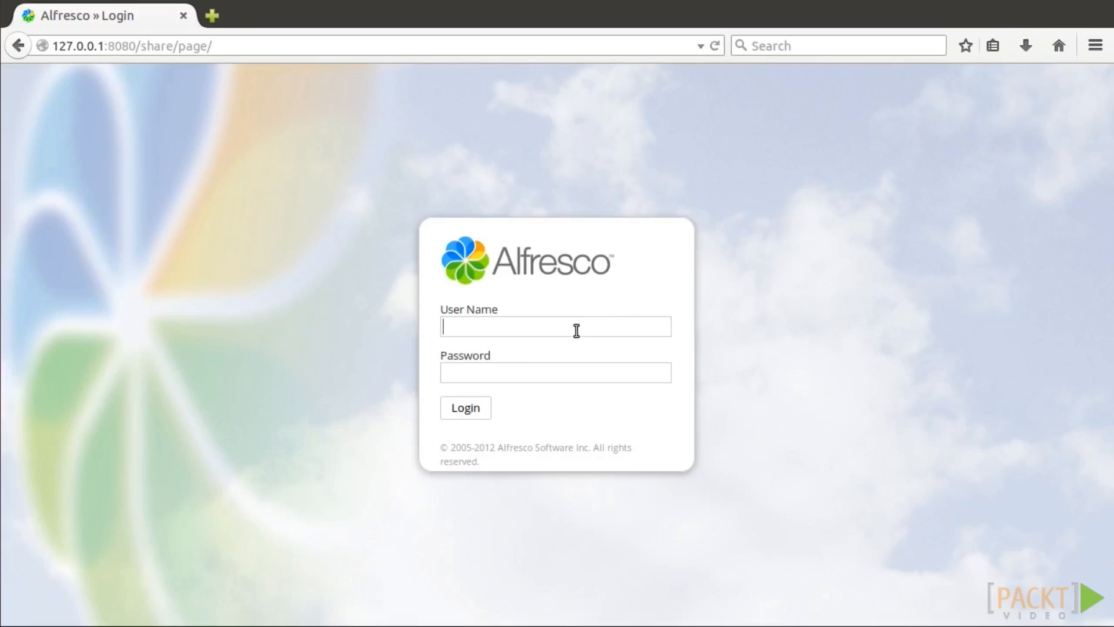
Log in to Alfresco Share as the admin user.
type("admin")
left_click(527, 373)
type("admin")
key("Return")
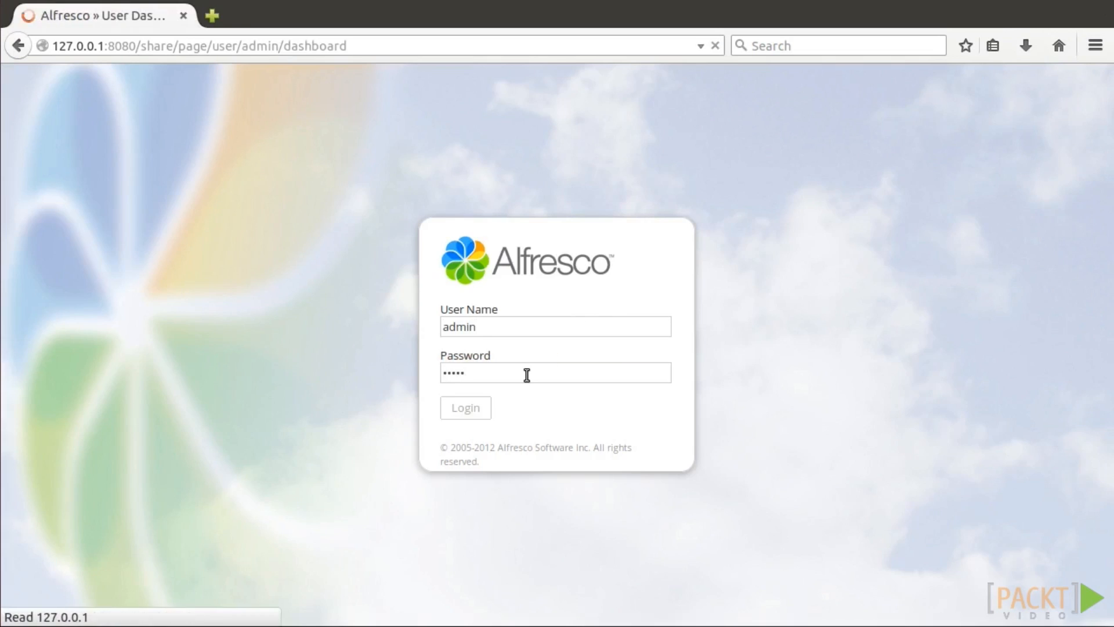
Upload packt-logo.jpeg and report.docx into the repository's Guest Home folder.
left_click(231, 88)
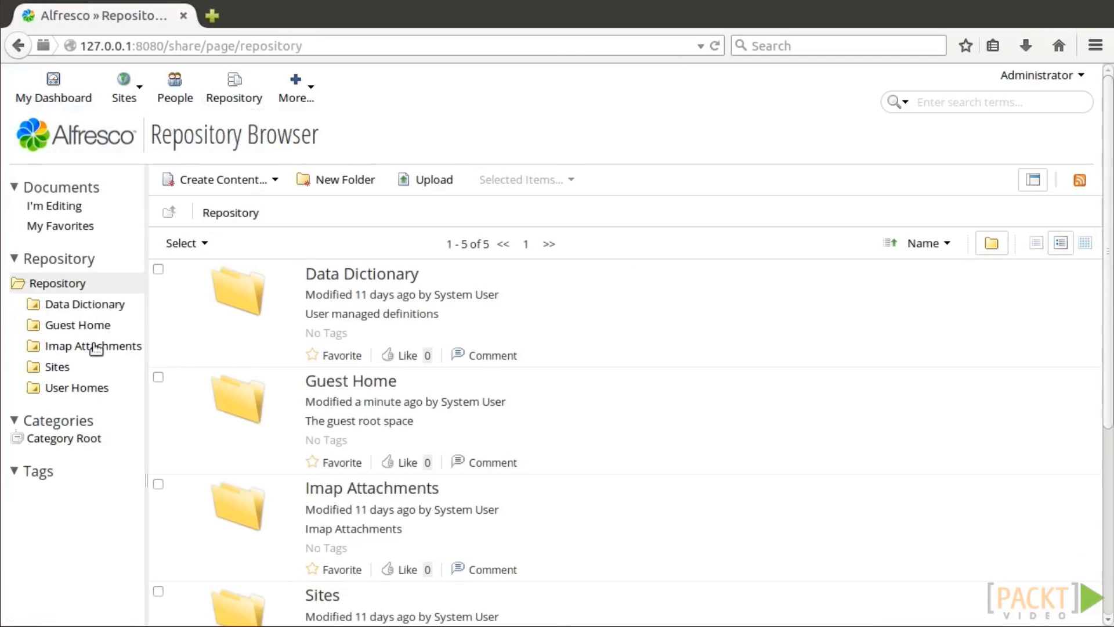
left_click(98, 344)
left_click(81, 326)
left_click(421, 177)
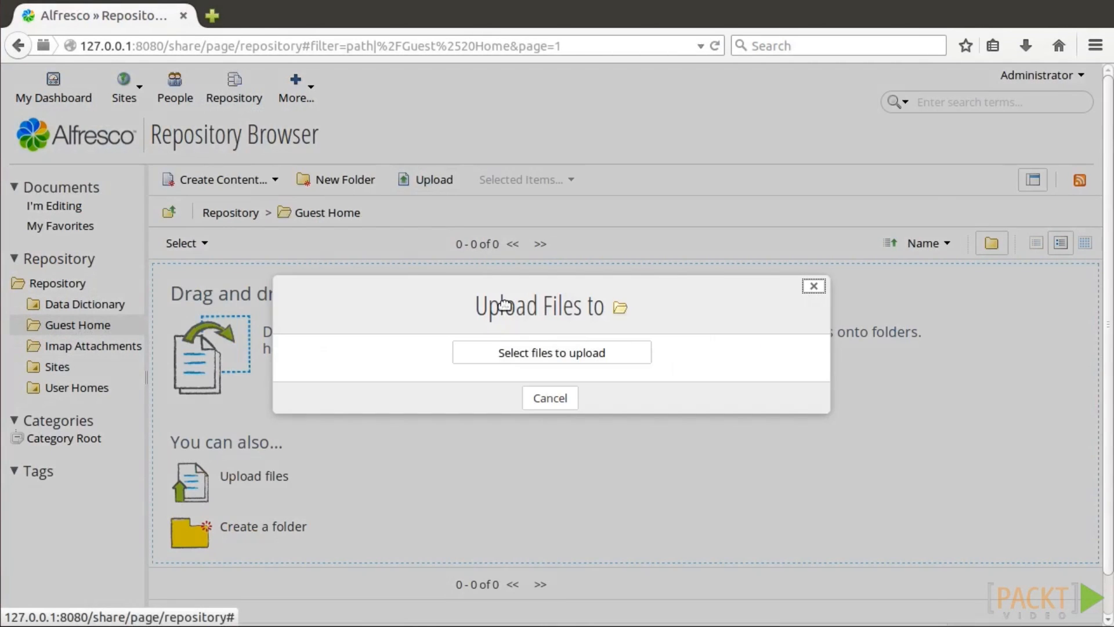
left_click(525, 356)
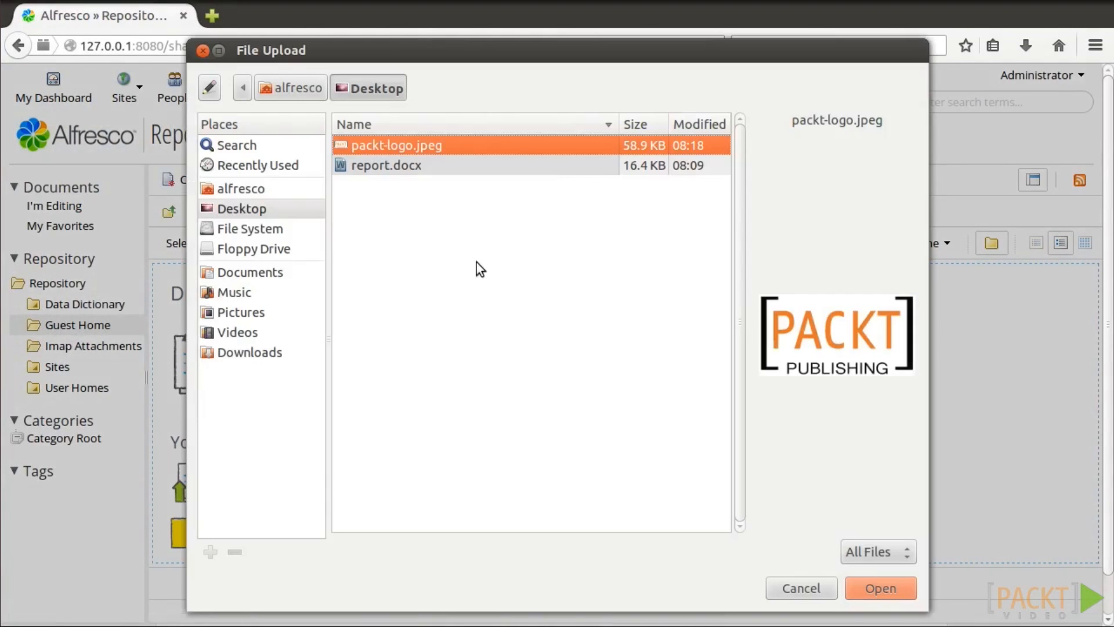
left_click(395, 166, "shift")
left_click(899, 592)
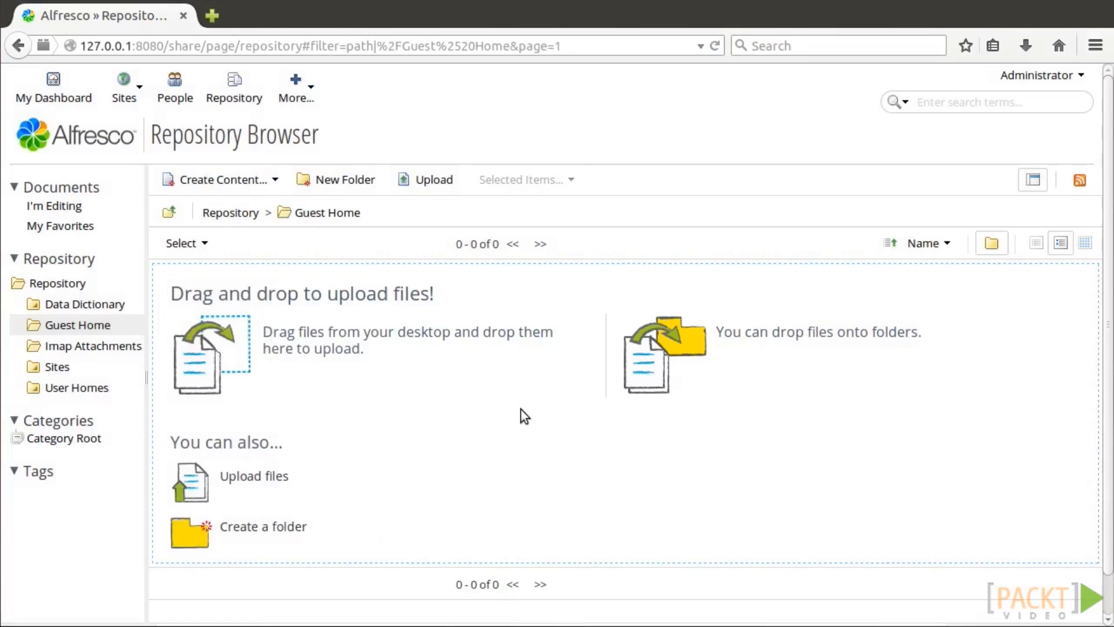
View packt-logo.jpeg's details, then open and scroll through report.docx's details page.
left_click(365, 277)
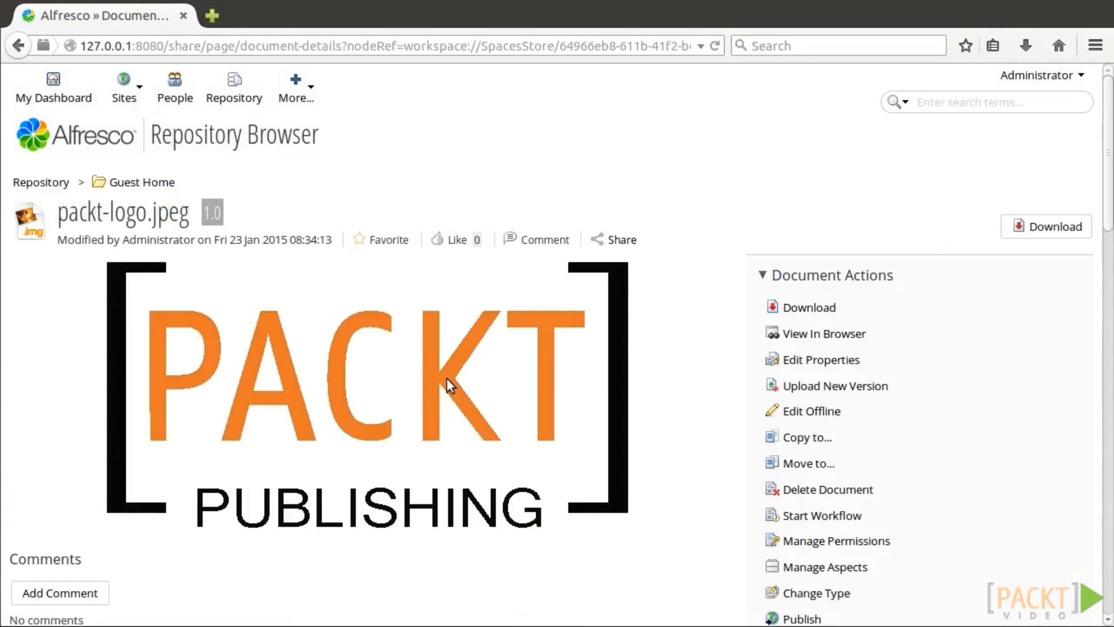
left_click(150, 182)
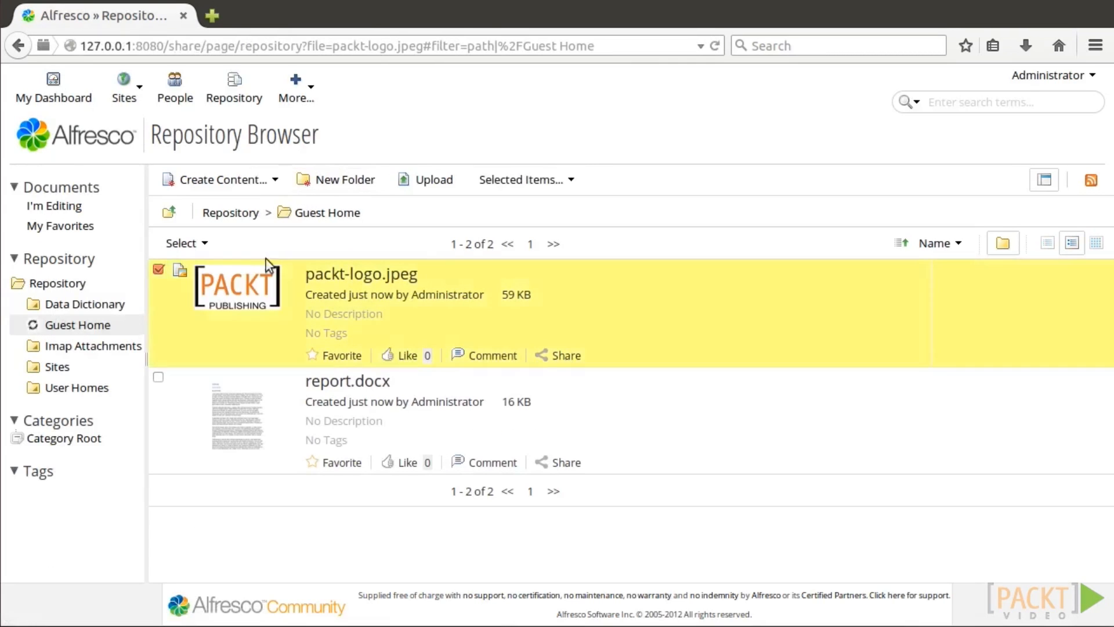
left_click(347, 380)
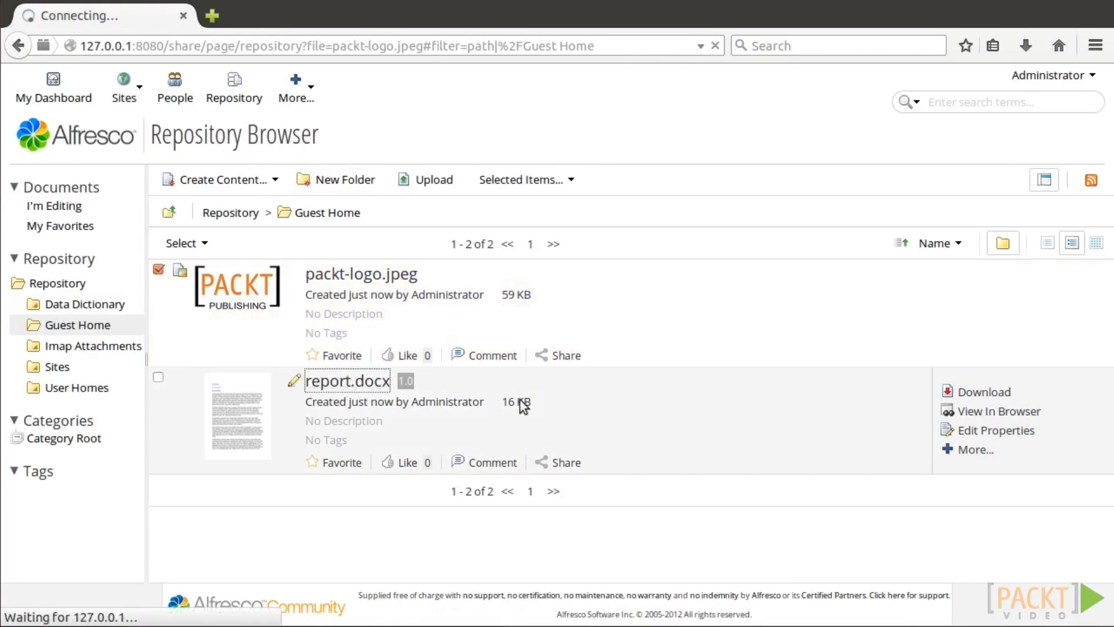
scroll(1109, 185, "down", 2)
scroll(1109, 185, "down", 3)
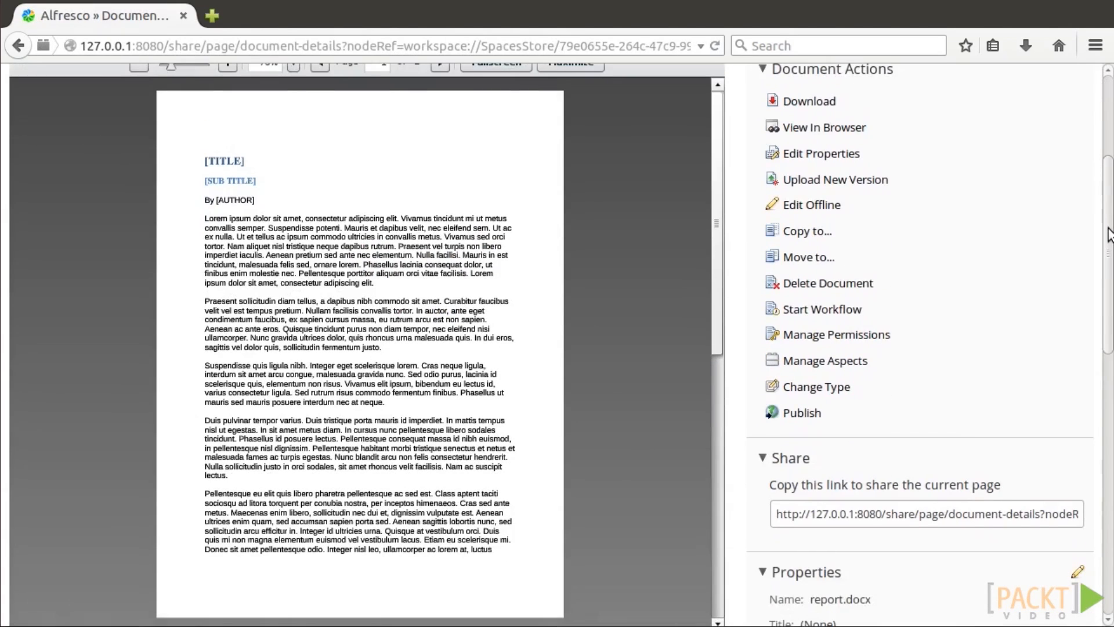
left_click_drag(718, 300, 677, 136)
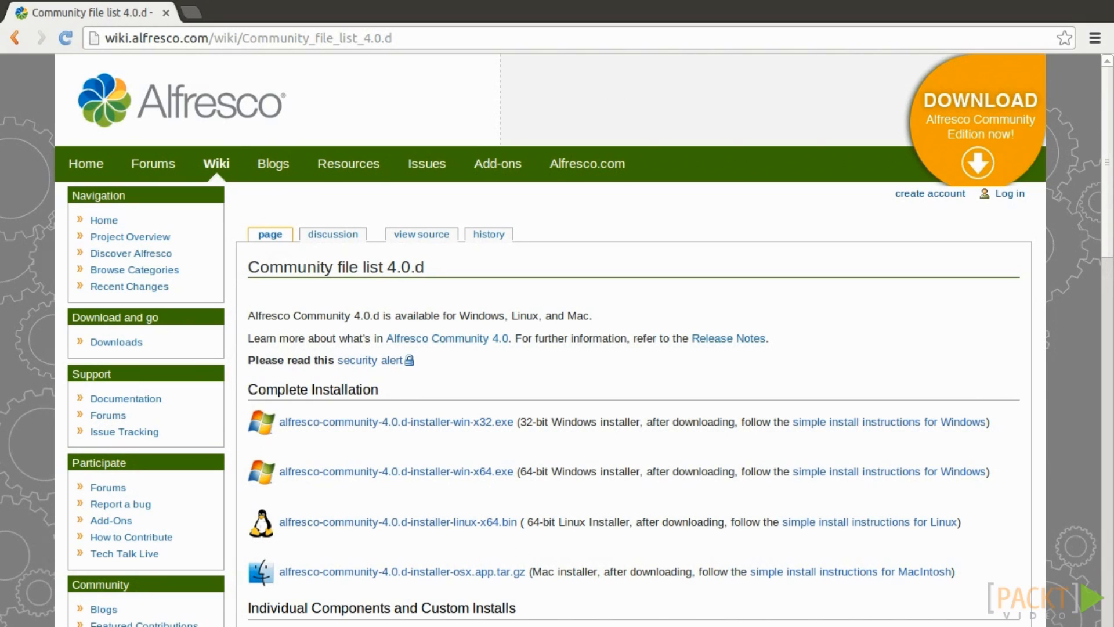
Scroll the Community file list 4.0.d page down to the Alfresco SDK and APIs downloads table.
scroll(730, 352, "down", 5)
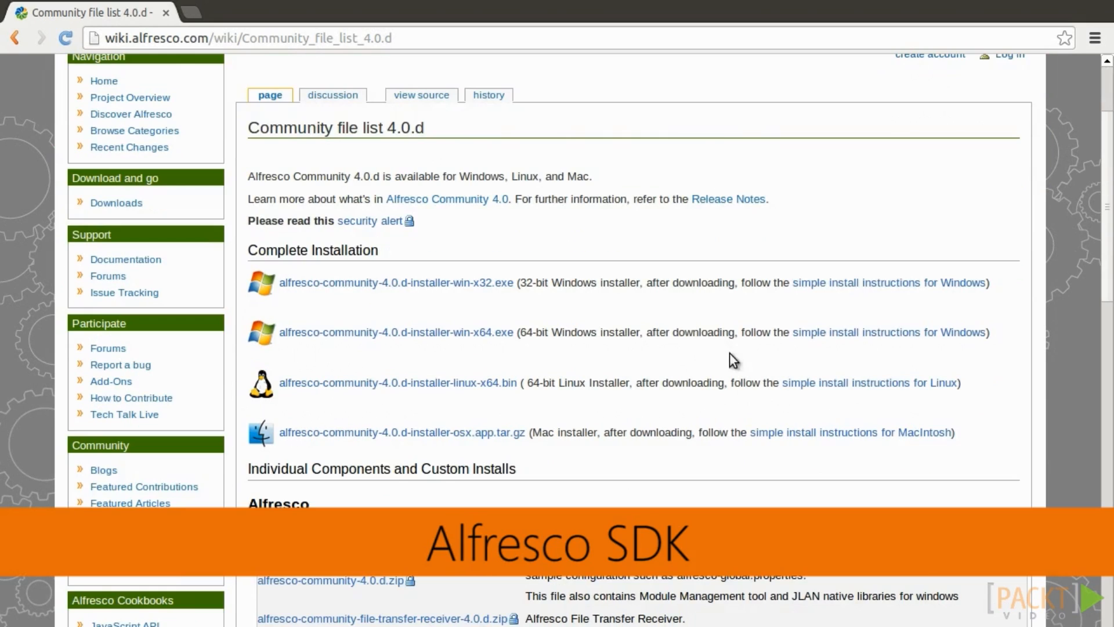
scroll(812, 374, "down", 3)
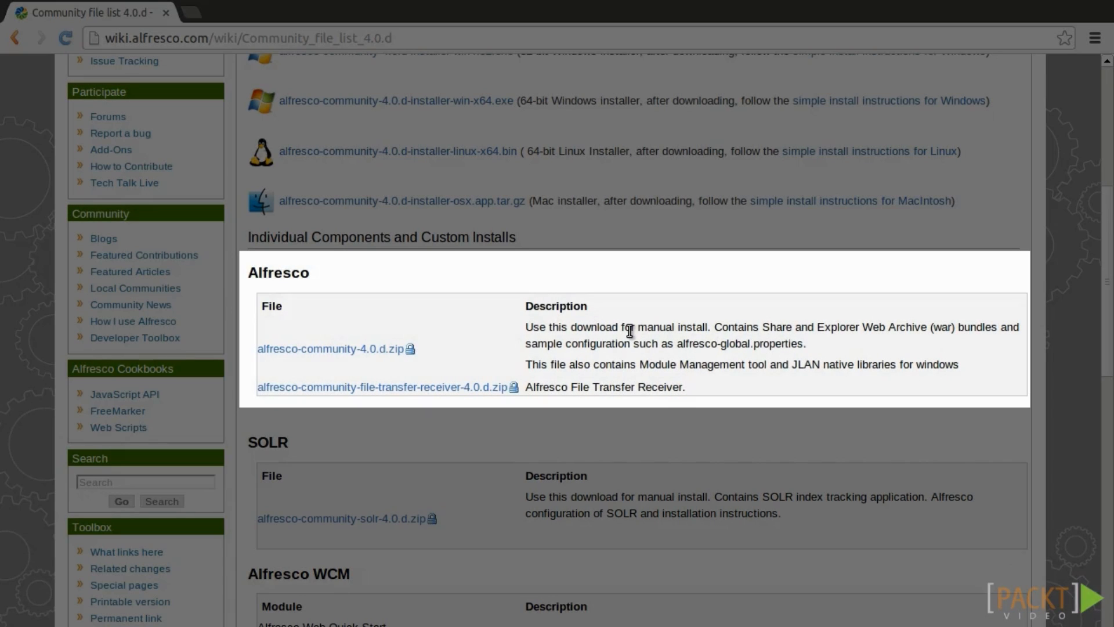
scroll(628, 329, "down", 8)
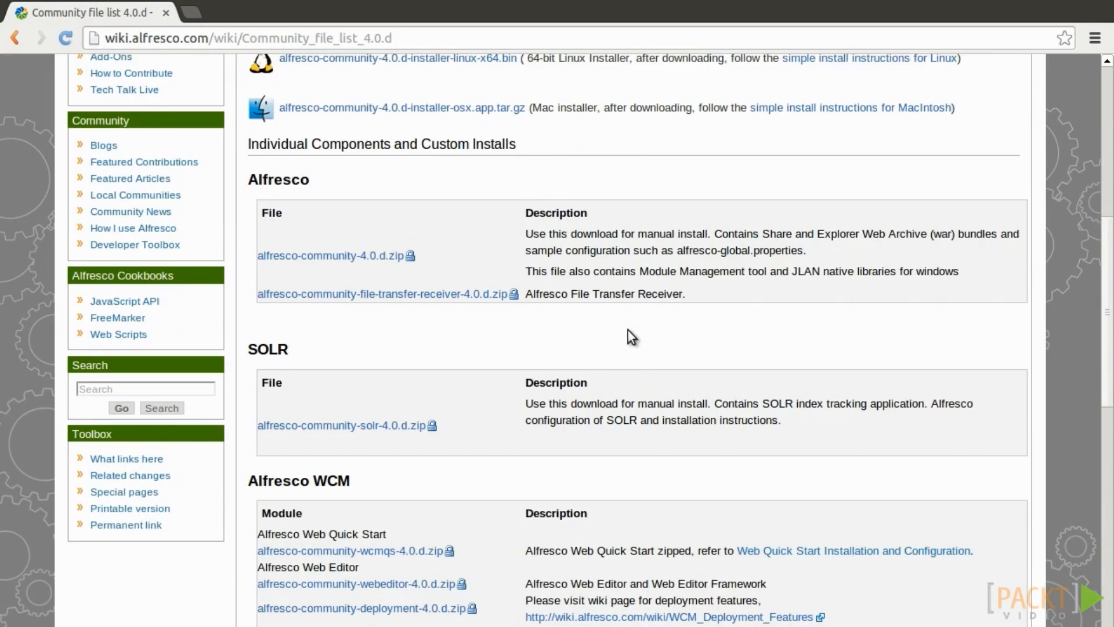
scroll(628, 326, "down", 3)
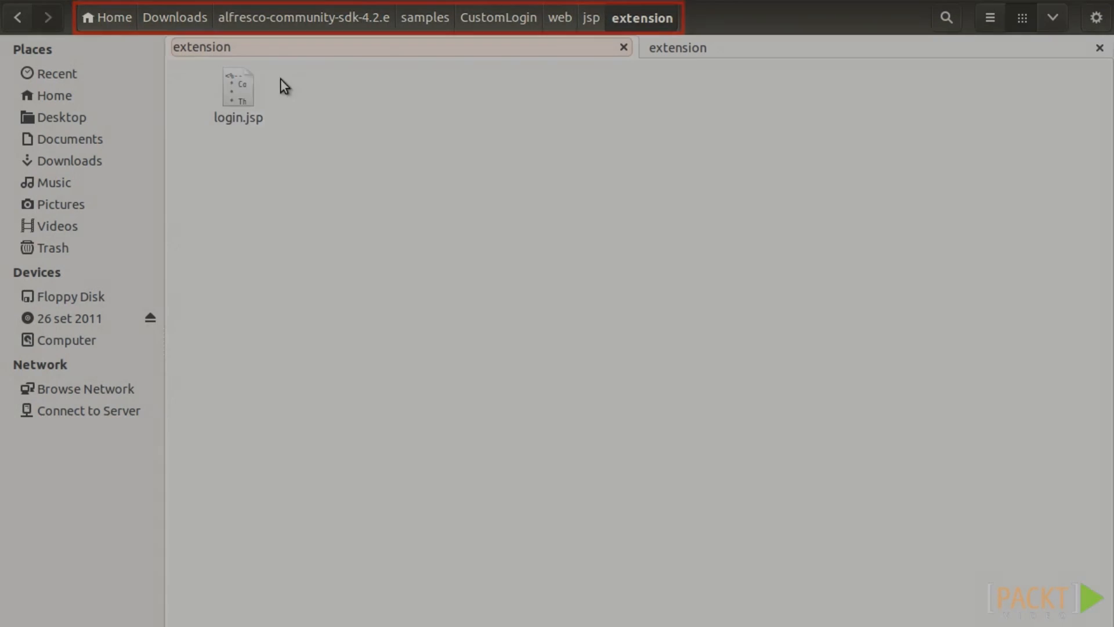
Copy login.jsp from the CustomLogin sample into alfresco-4.2.c's tomcat/webapps/alfresco/jsp/extension folder.
left_click(231, 103)
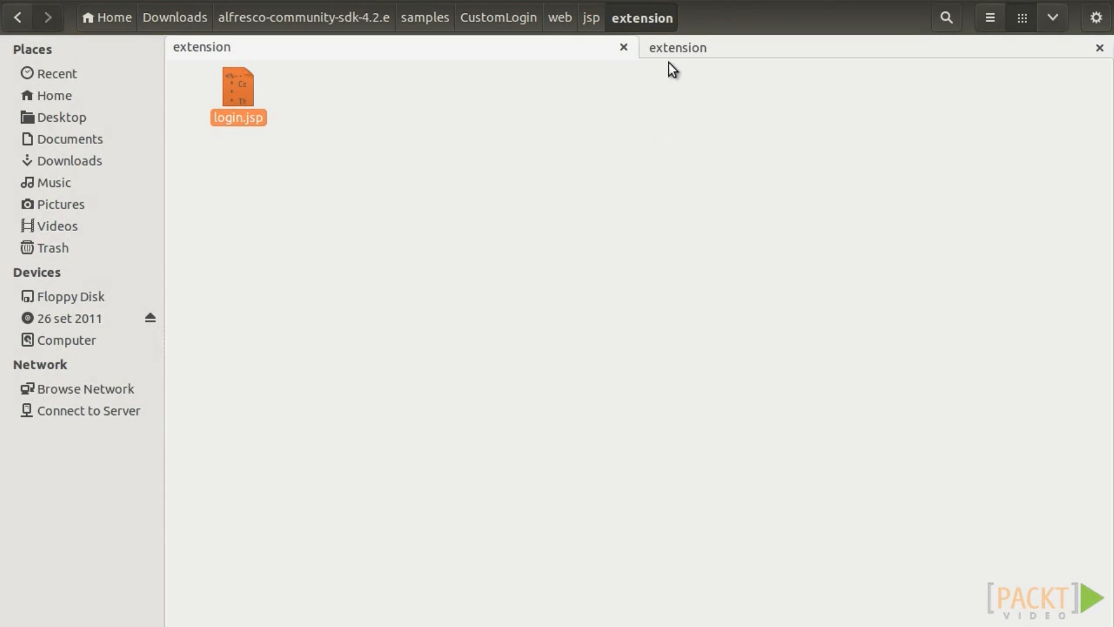
left_click(724, 50)
key("ctrl+v")
left_click(544, 233)
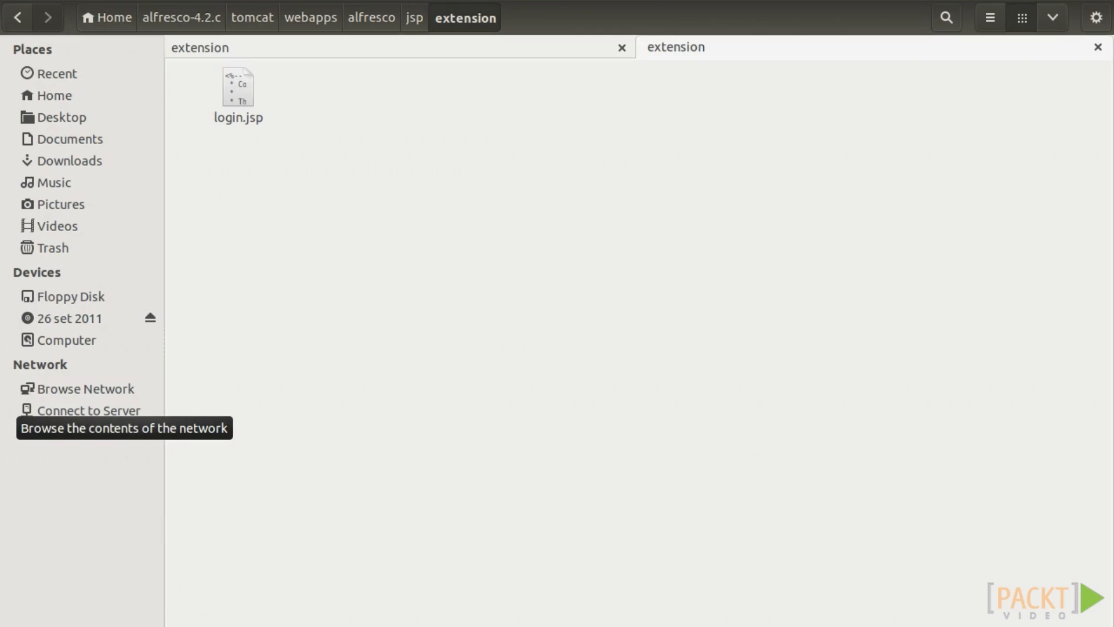
right_click(238, 95)
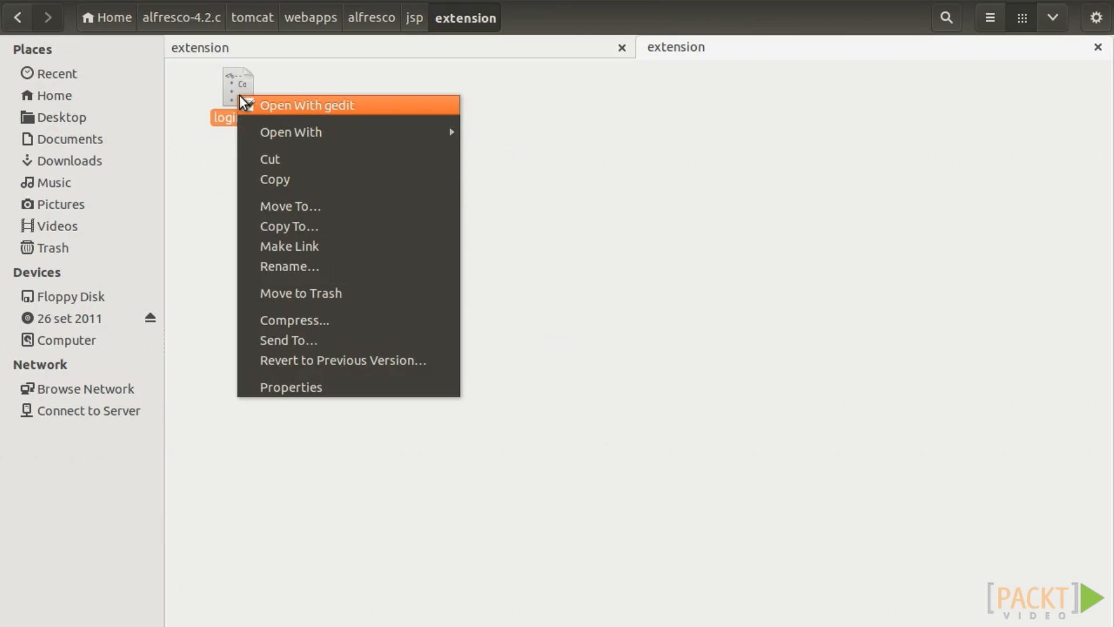
In login.jsp, change the background image name AlfrescoFadedBG to custom-background.
mouse_move(358, 139)
left_click(547, 152)
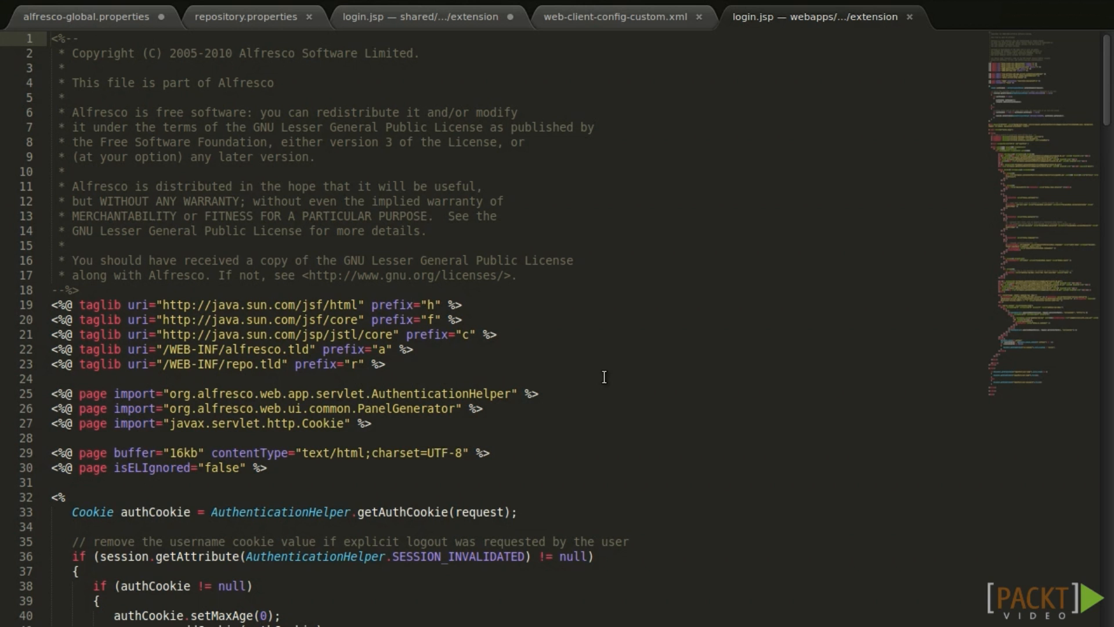
scroll(604, 377, "down", 15)
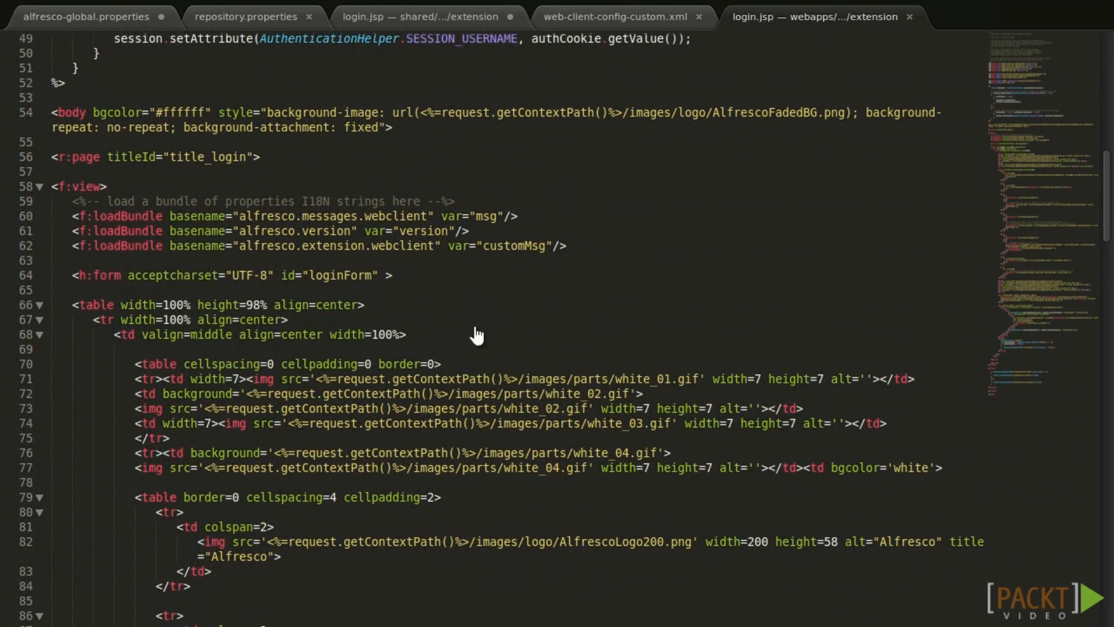
left_click(296, 111)
double_click(296, 111)
double_click(465, 112)
double_click(650, 112)
double_click(690, 112)
double_click(750, 112)
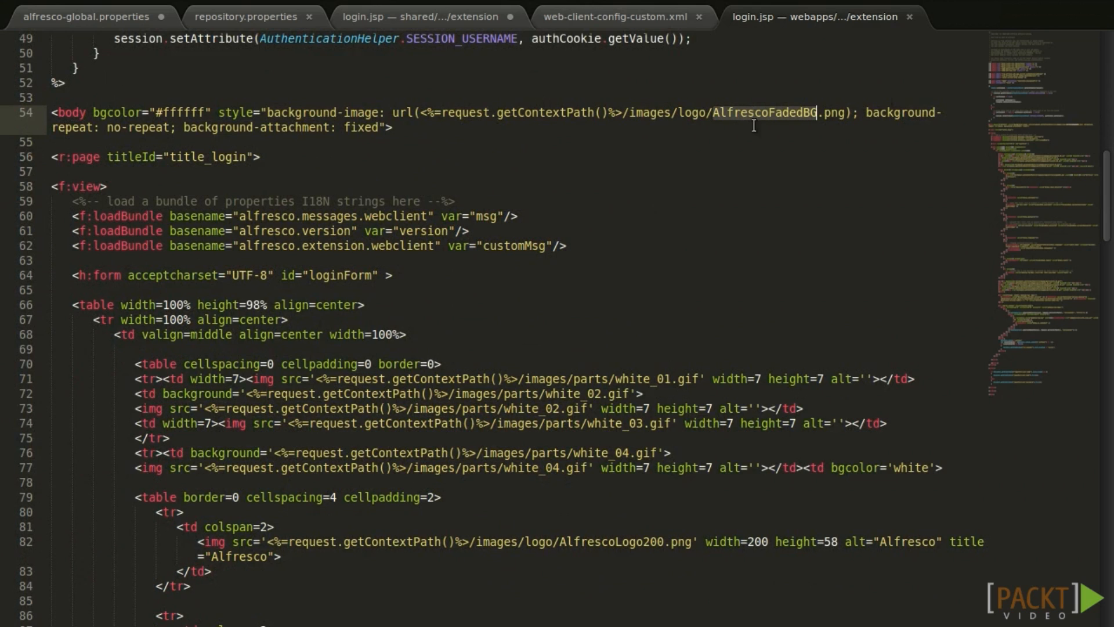
type("custom-")
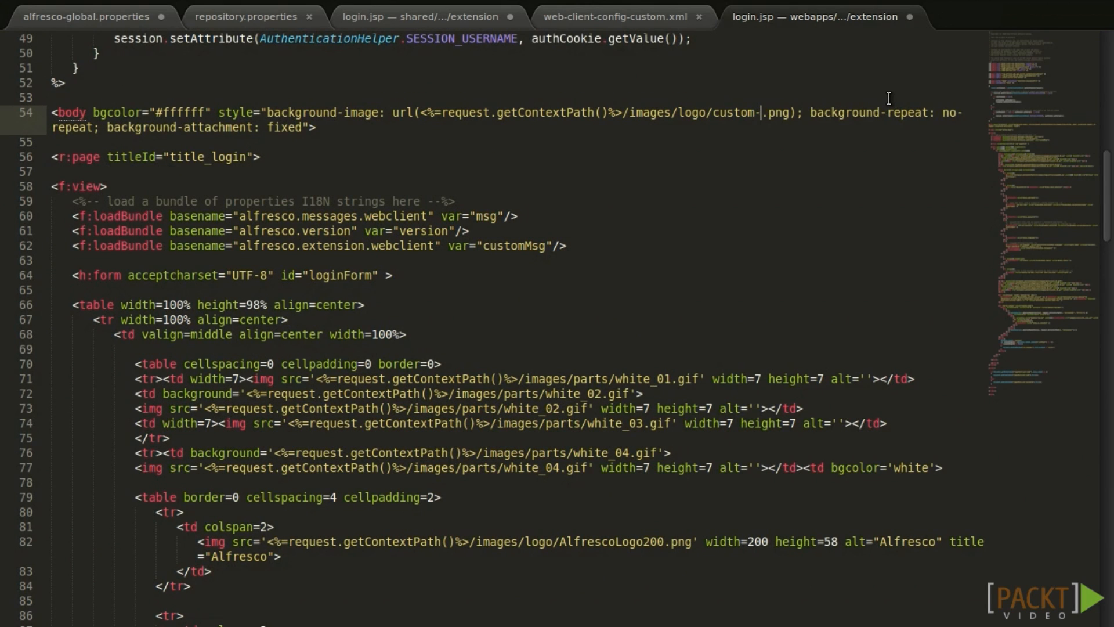
type("background")
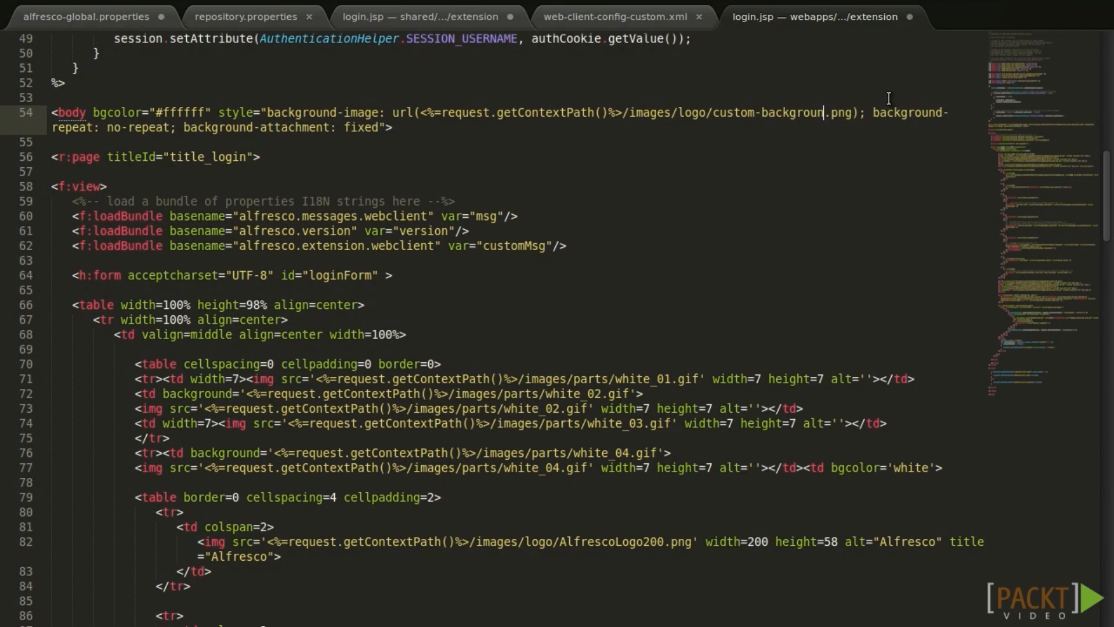
left_click(565, 247)
Change the logo image name AlfrescoLogo200 to customLogo.
scroll(570, 346, "down", 2)
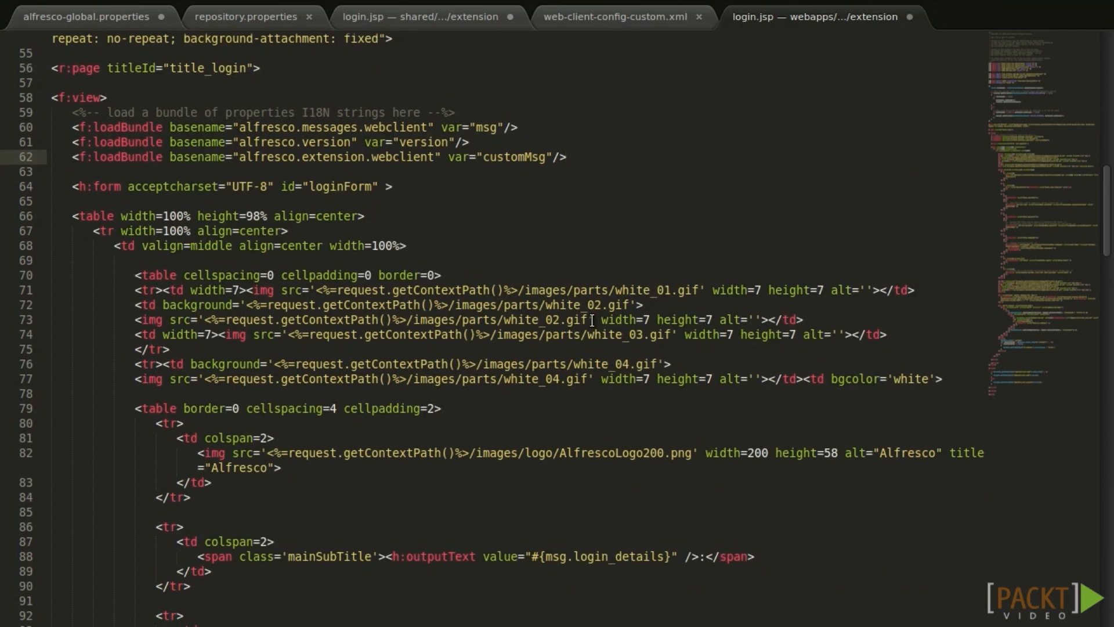
scroll(592, 296, "down", 6)
double_click(631, 186)
type("customLogo")
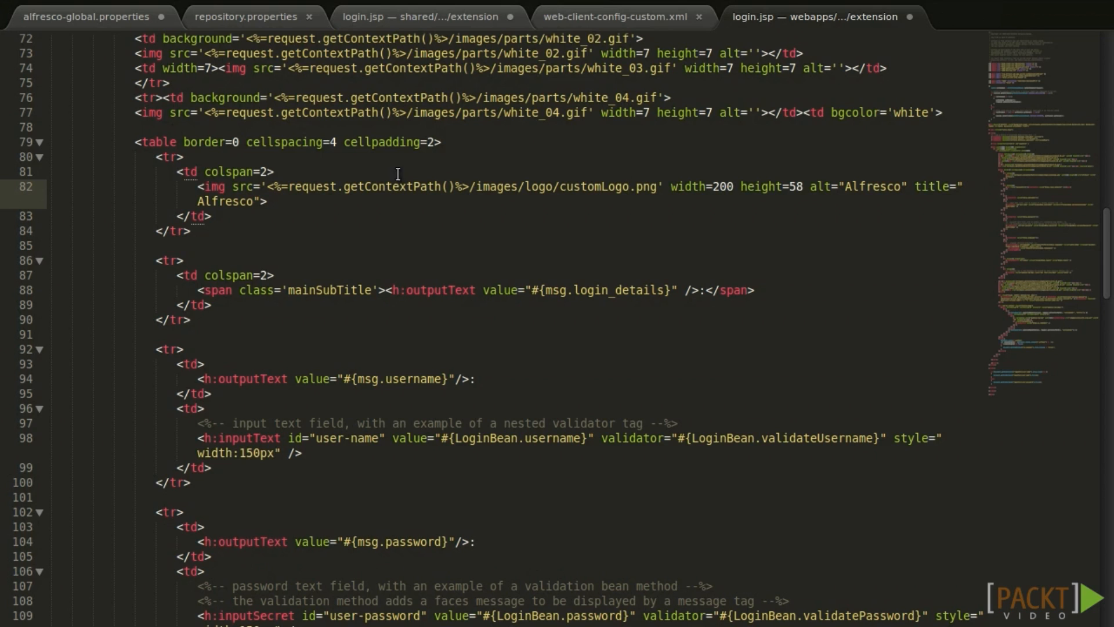
Find current_version in login.jsp, then open web-client-config-custom.xml from the extension folder.
key("ctrl+f")
type("current_version")
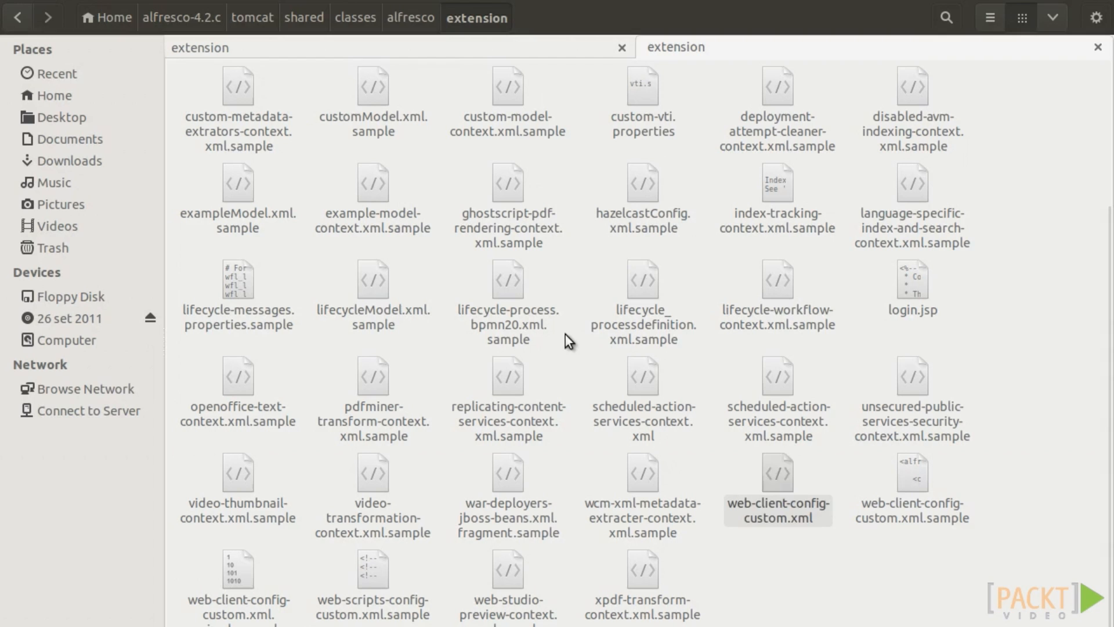
left_click(761, 463)
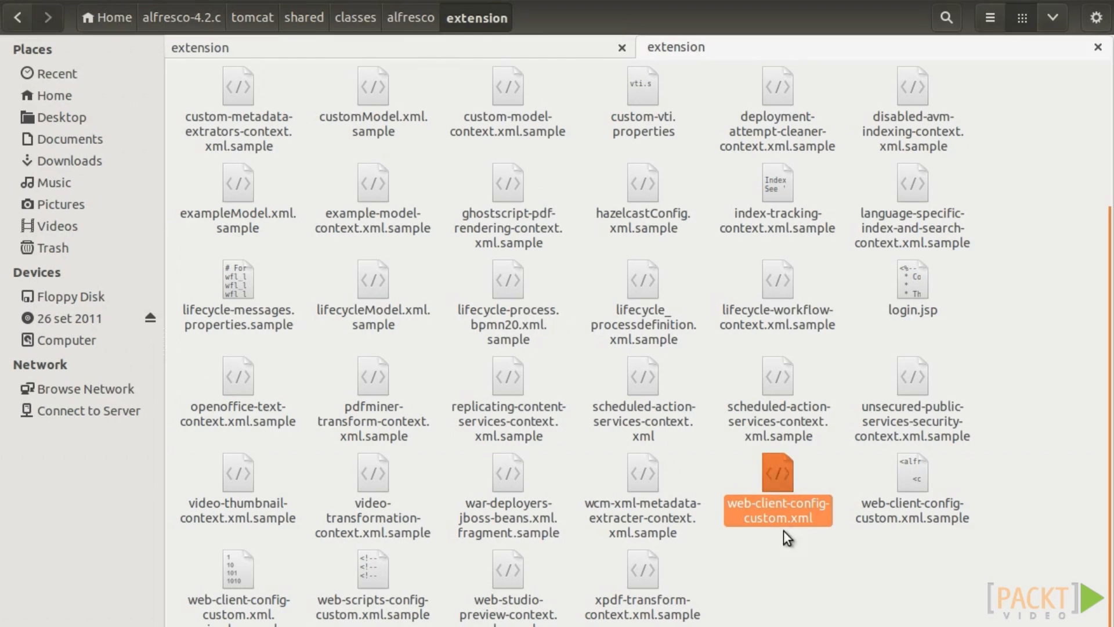
double_click(798, 493)
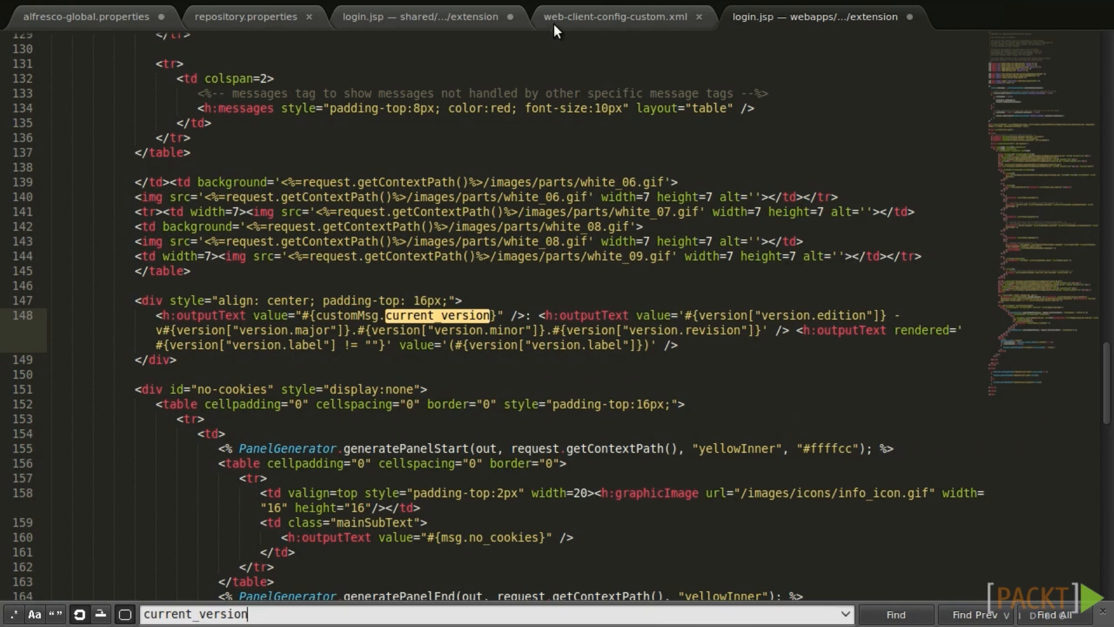
Remove the comment markers around the login-page config block on lines 3–7 and save the file.
key("BackSpace")
key("BackSpace")
key("BackSpace")
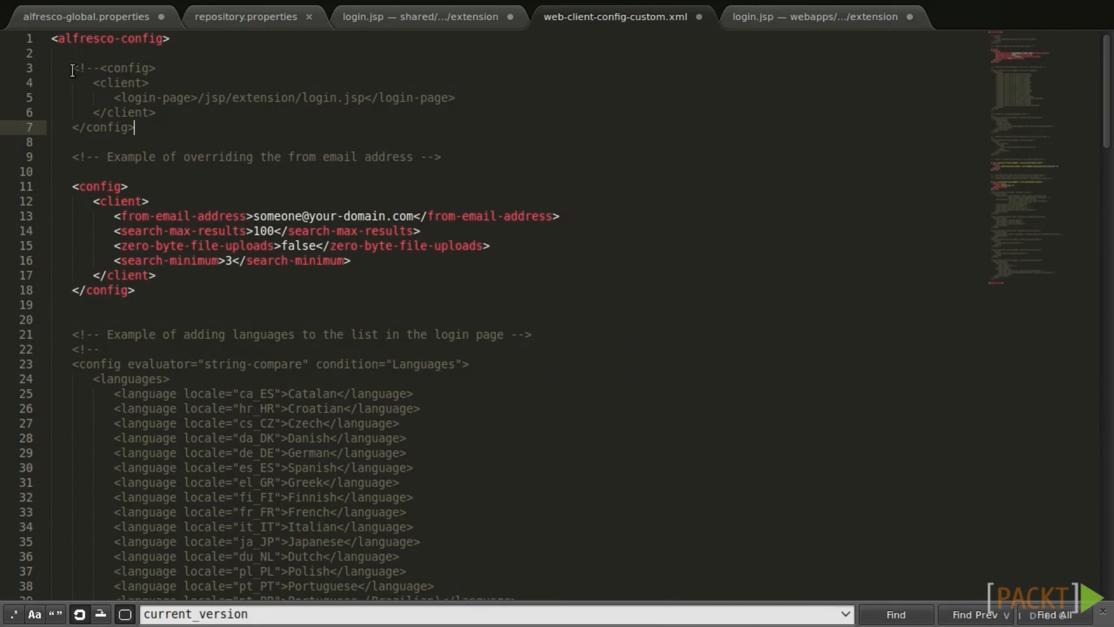
left_click(100, 68)
key("BackSpace")
key("BackSpace")
key("BackSpace")
key("BackSpace")
key("Down")
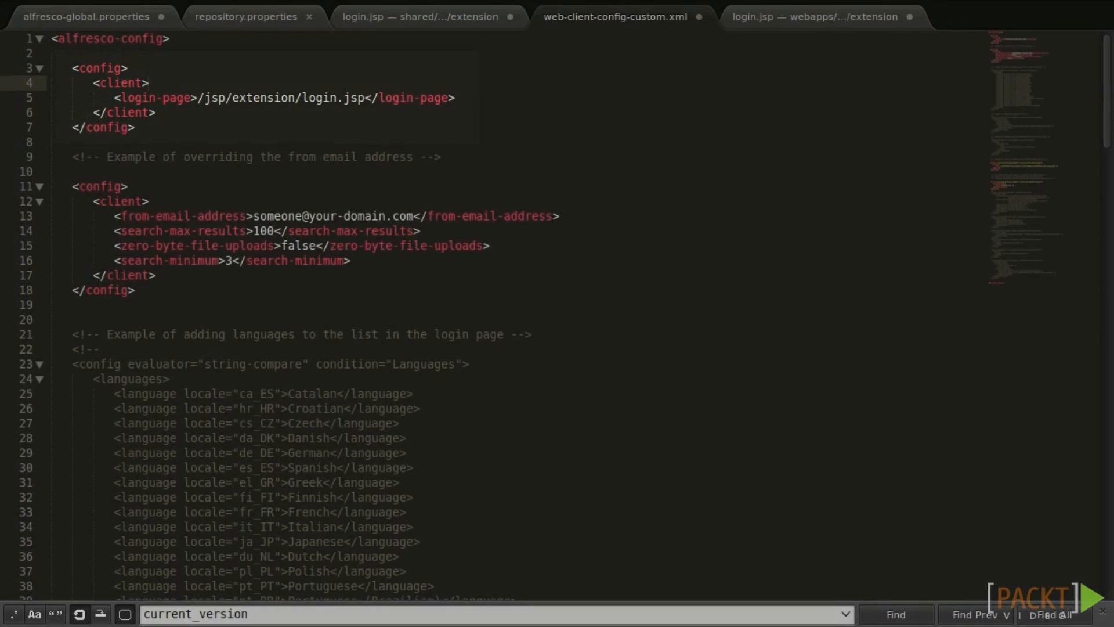
key("ctrl+s")
key("ctrl+Page_Down")
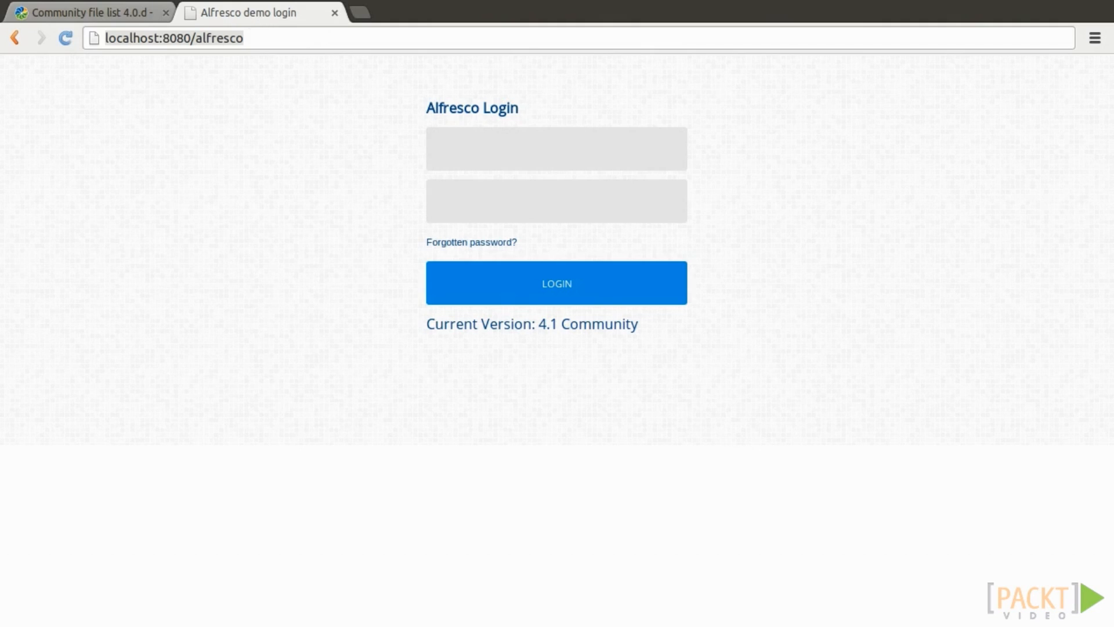
Enter admin as the login user name, then go to the Alfresco Help documentation.
type("admin")
key("Tab")
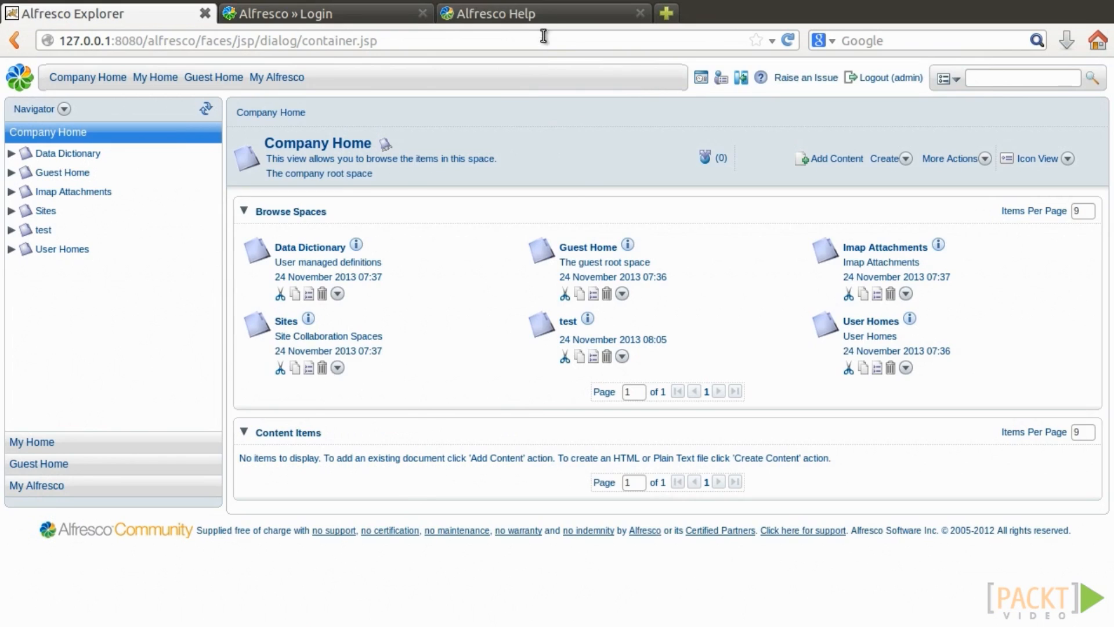
left_click(542, 17)
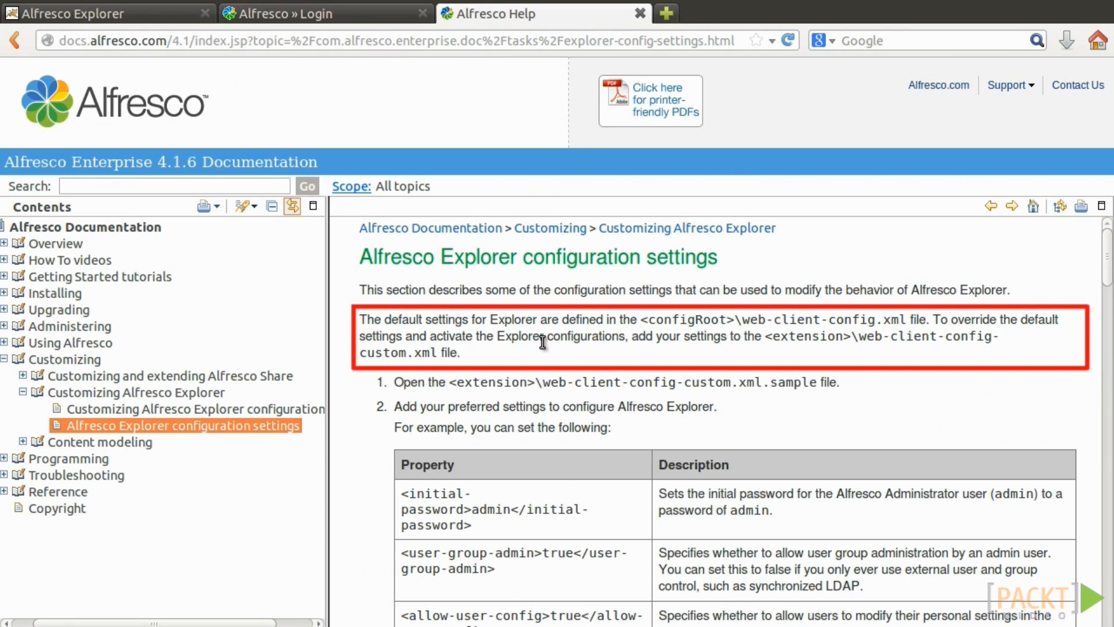
scroll(541, 346, "down", 1)
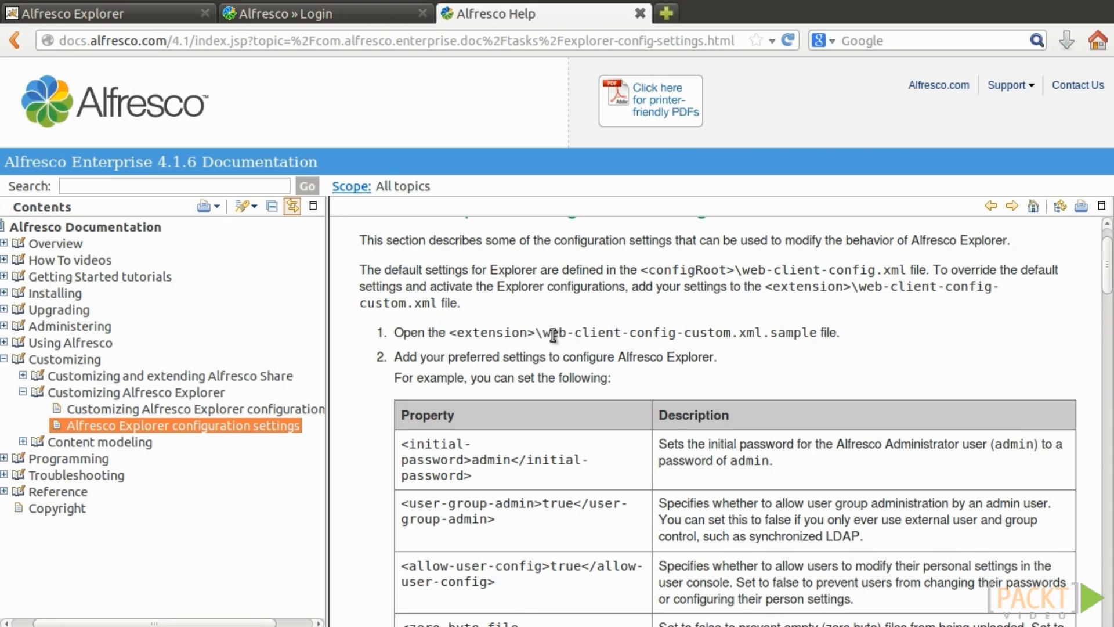
scroll(703, 374, "down", 3)
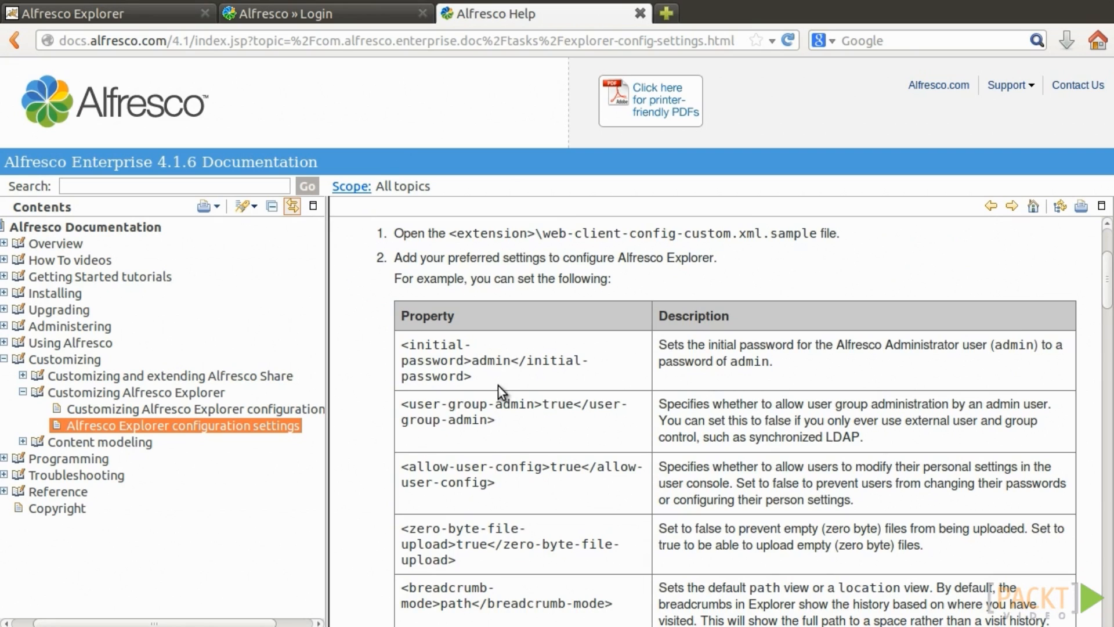
triple_click(480, 398)
triple_click(707, 417)
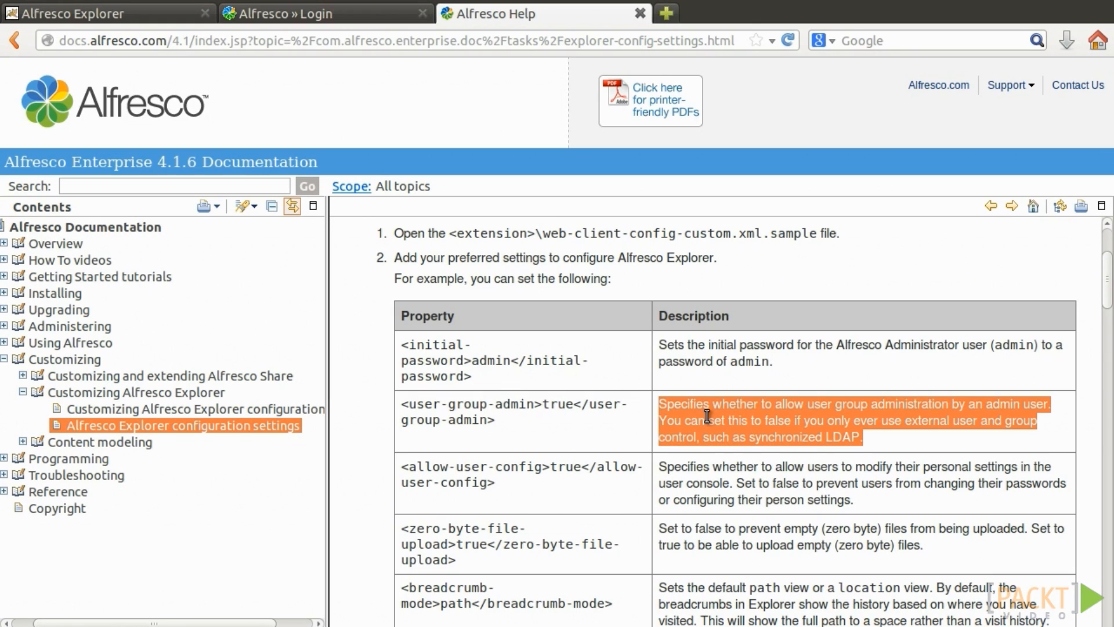
triple_click(464, 538)
triple_click(686, 526)
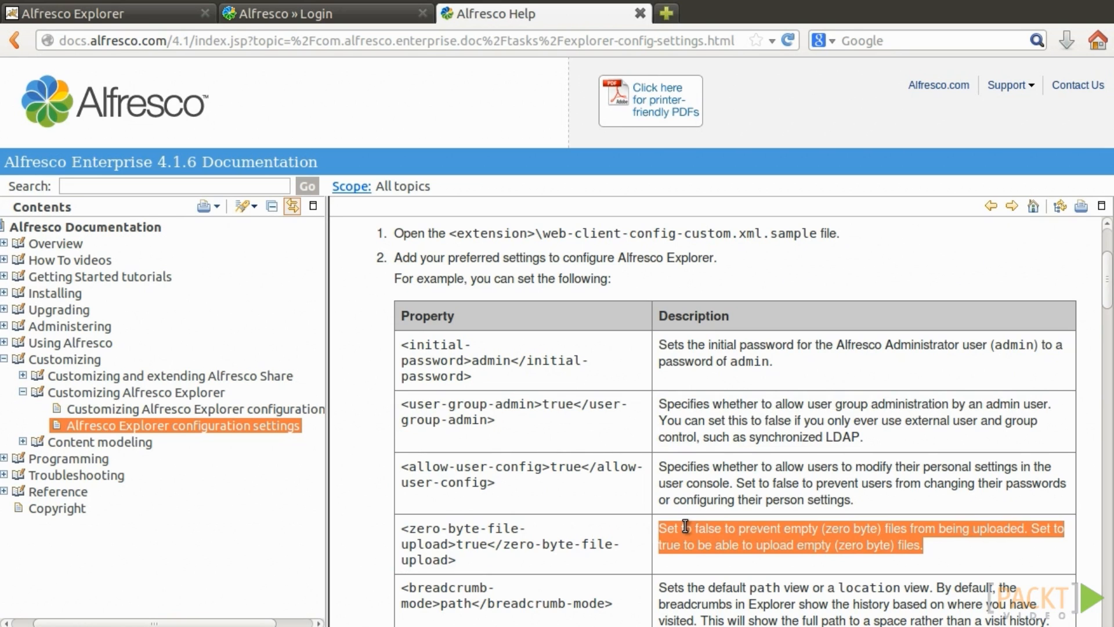
scroll(685, 527, "down", 12)
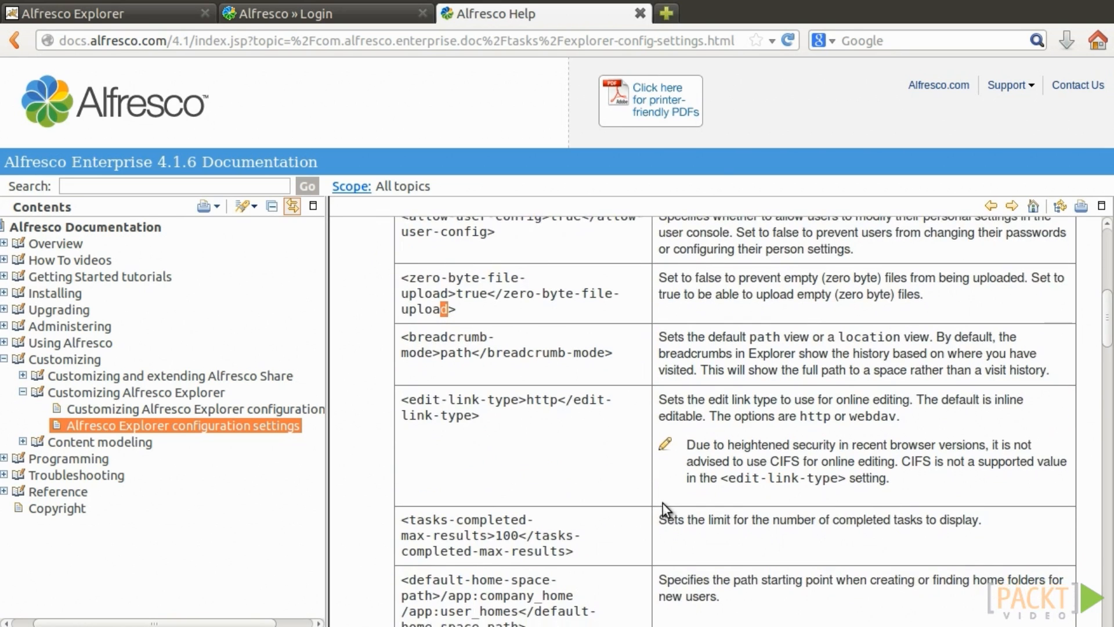
triple_click(536, 408)
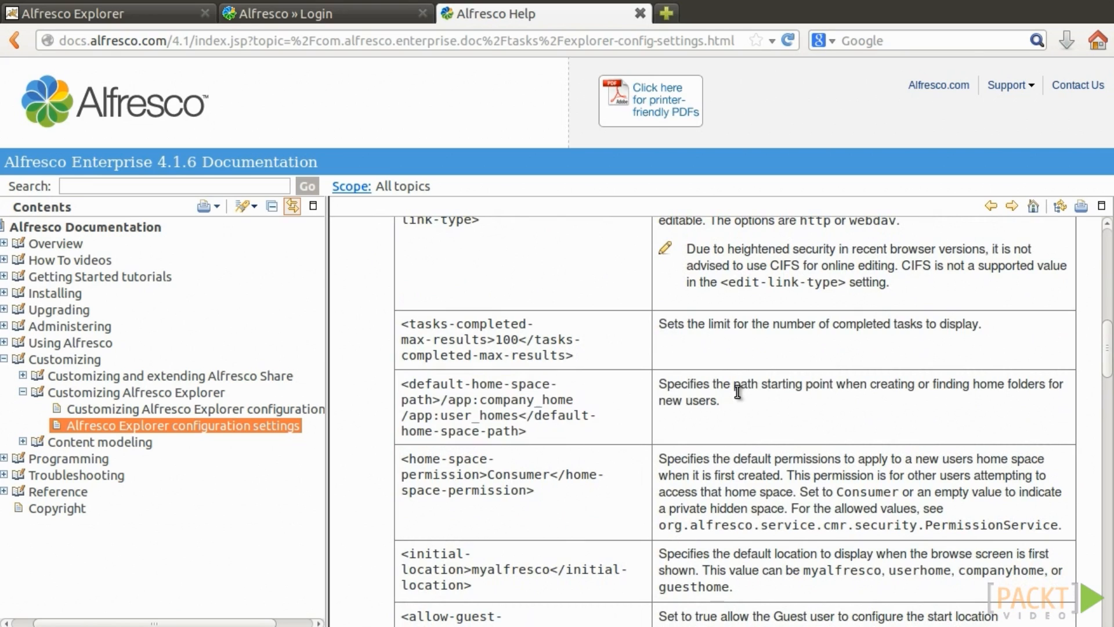
triple_click(737, 392)
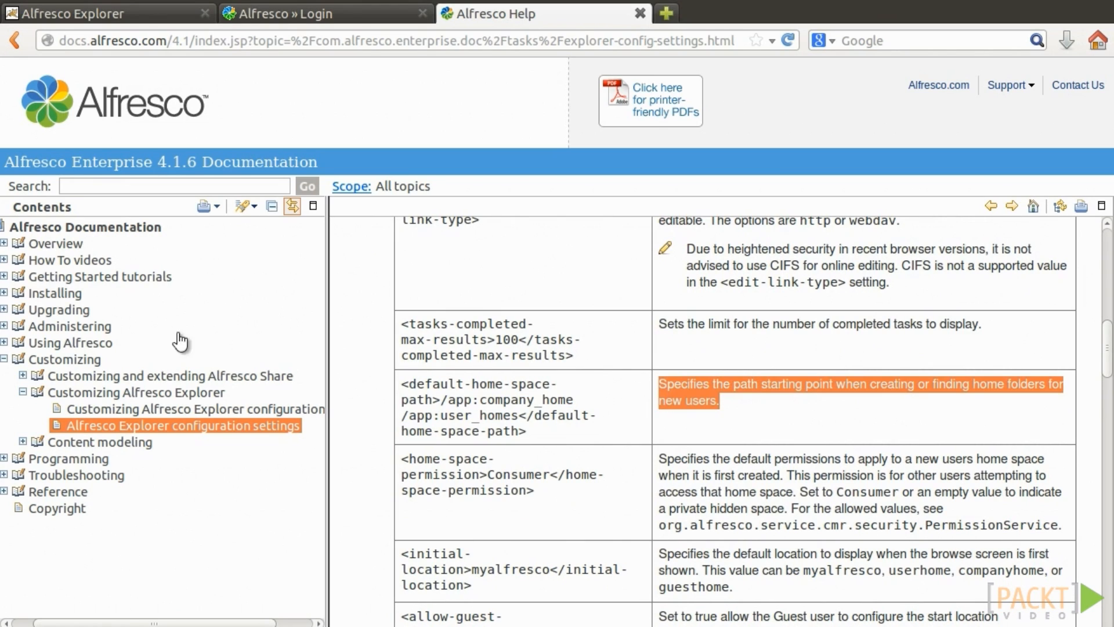
scroll(722, 422, "down", 10)
scroll(712, 402, "down", 10)
triple_click(427, 364)
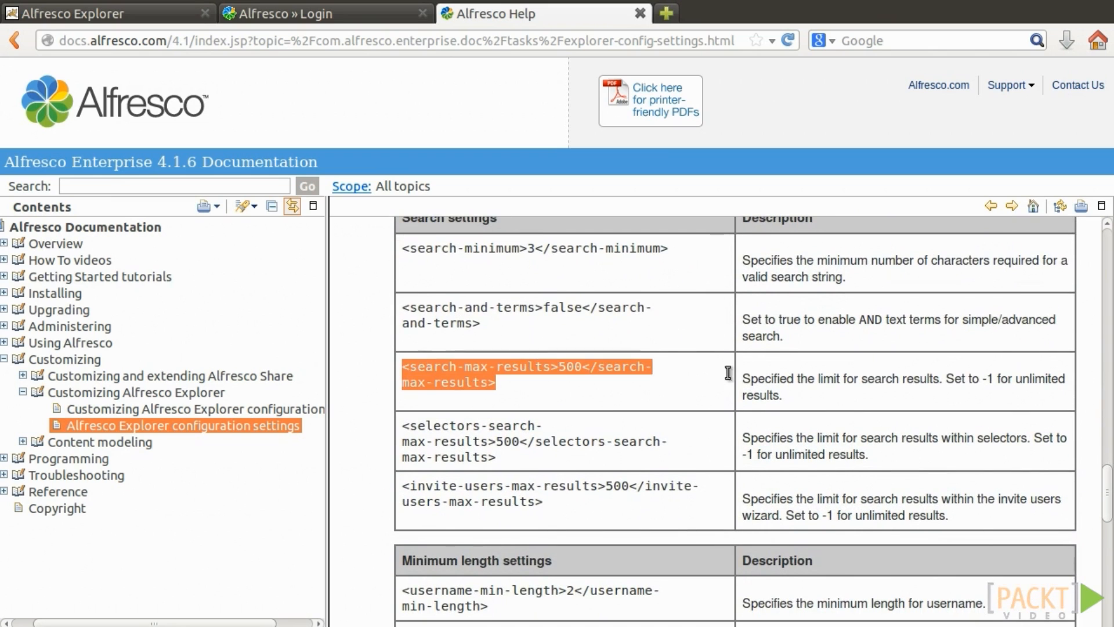
triple_click(806, 378)
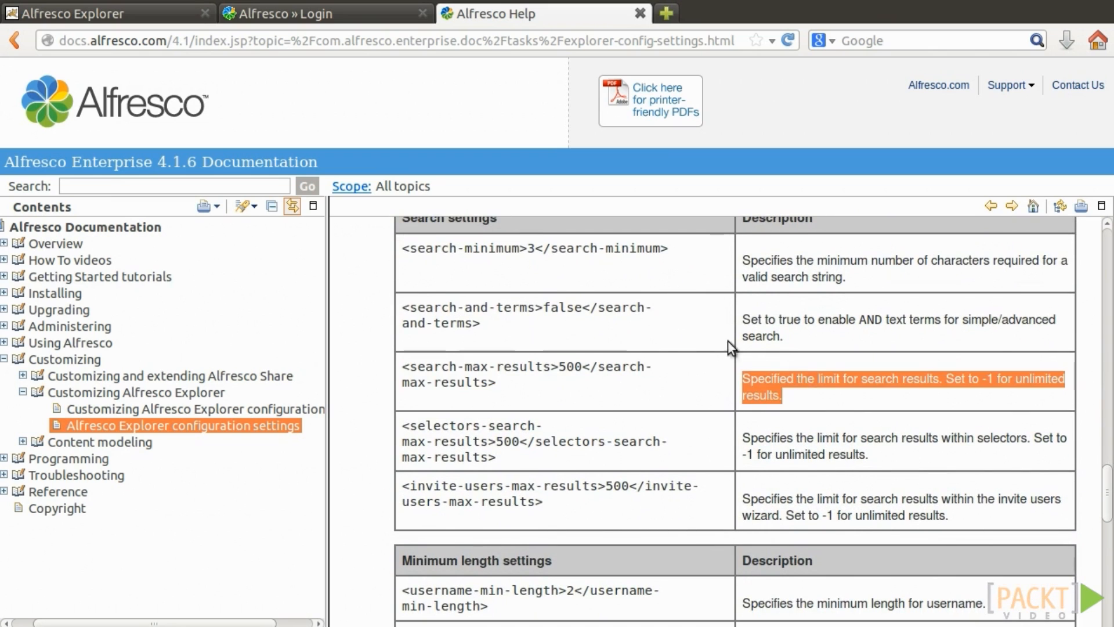
triple_click(552, 252)
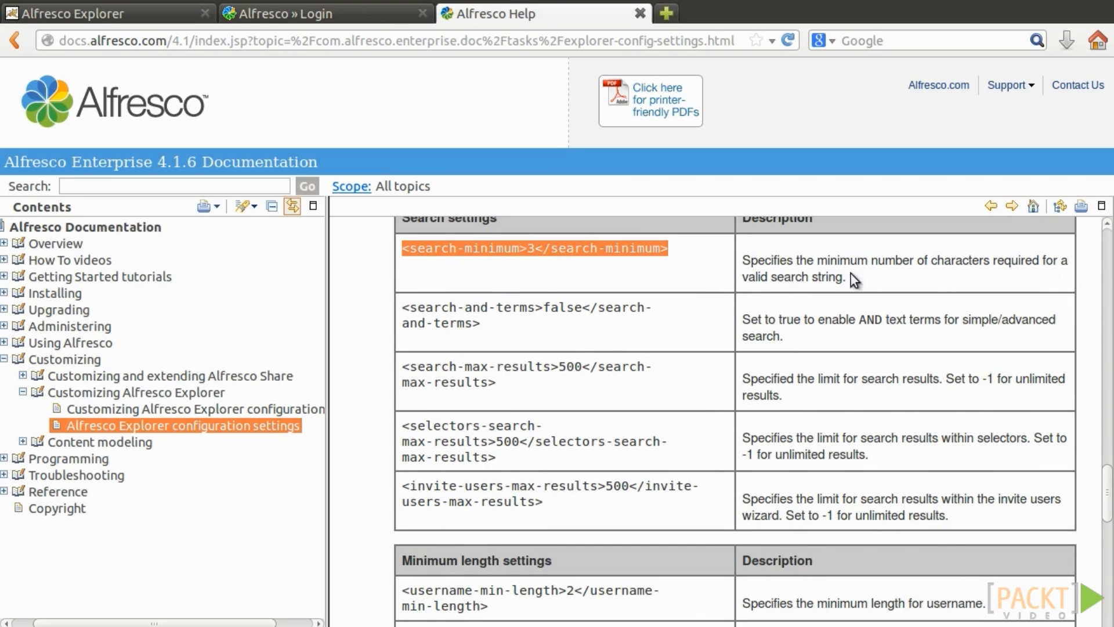
triple_click(827, 264)
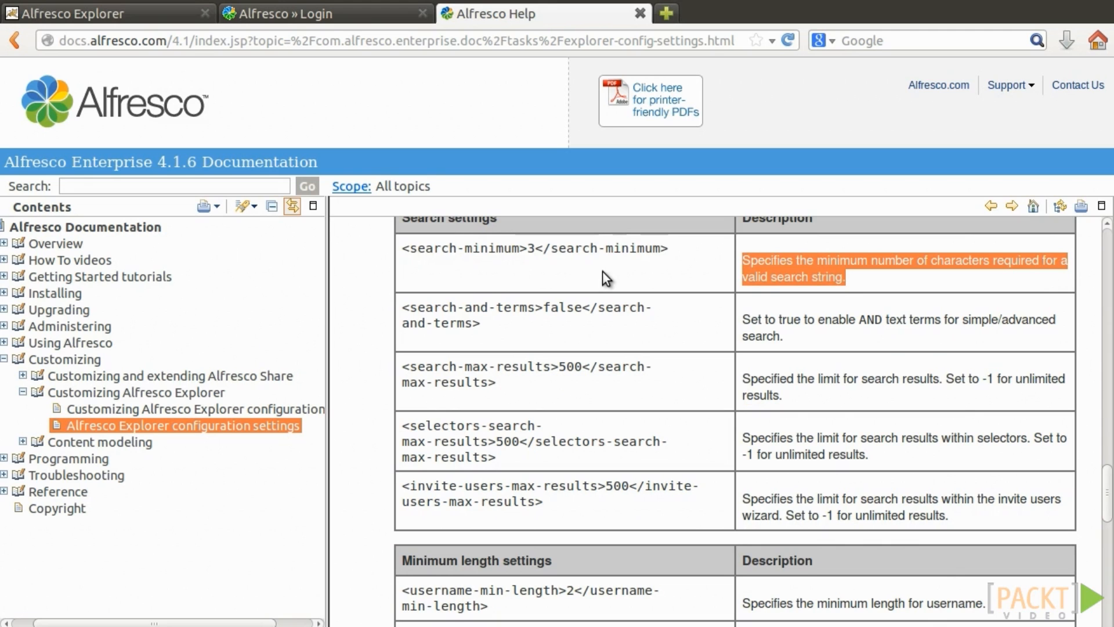
key("alt+Tab")
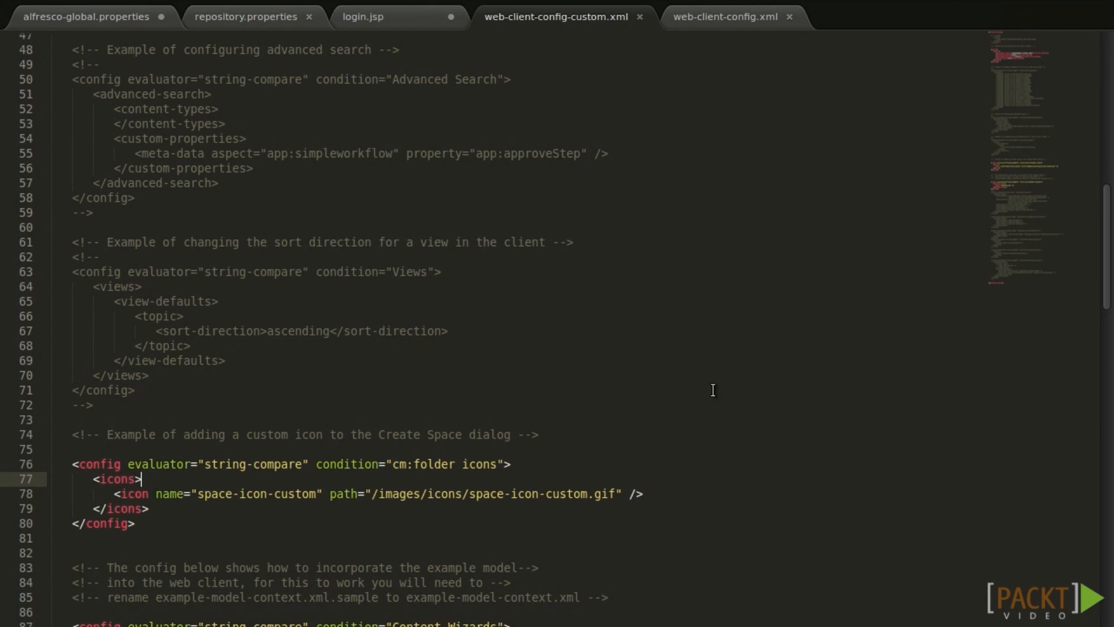
Look over the icons block in web-client-config-custom.xml, marking folder and icons in its paths.
scroll(82, 458, "down", 2)
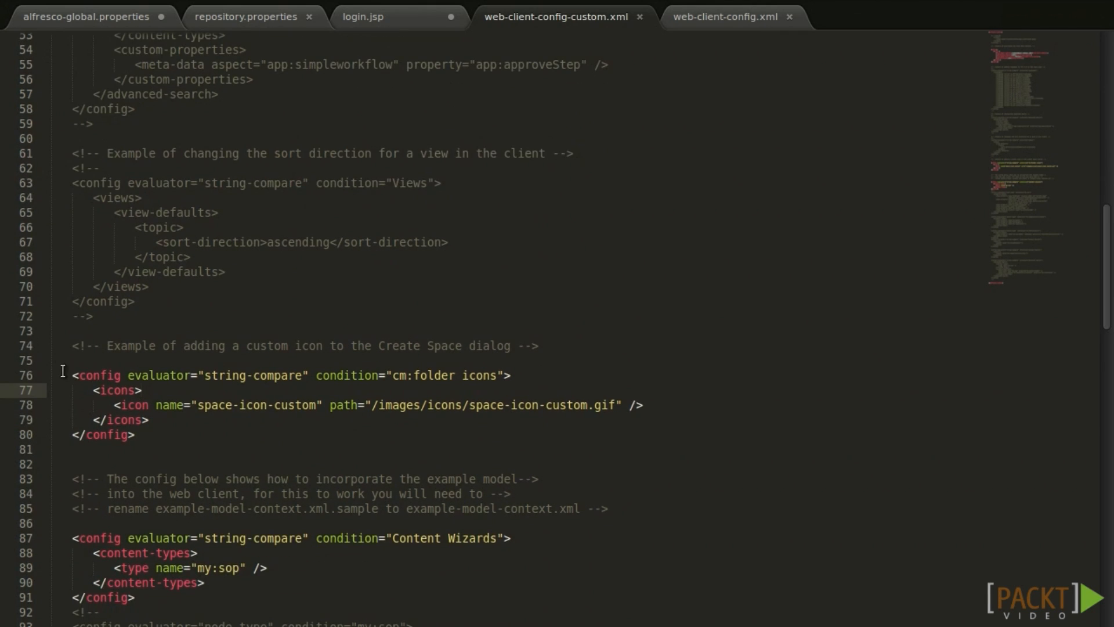
left_click_drag(65, 373, 274, 430)
scroll(273, 429, "down", 1)
left_click(256, 391)
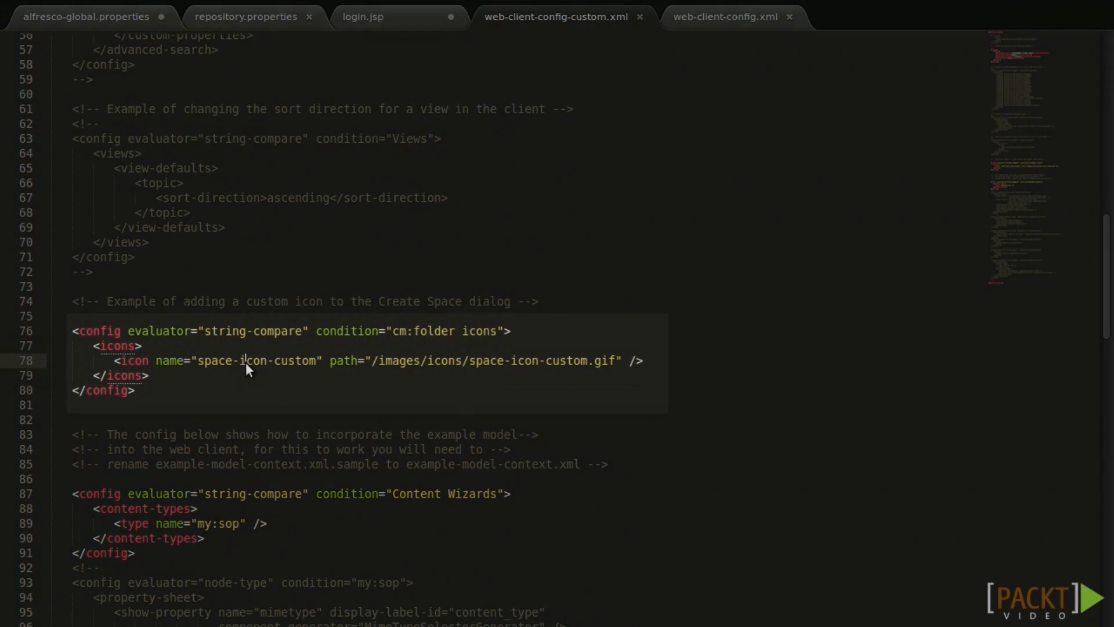
double_click(434, 331)
left_click(447, 362)
double_click(447, 362)
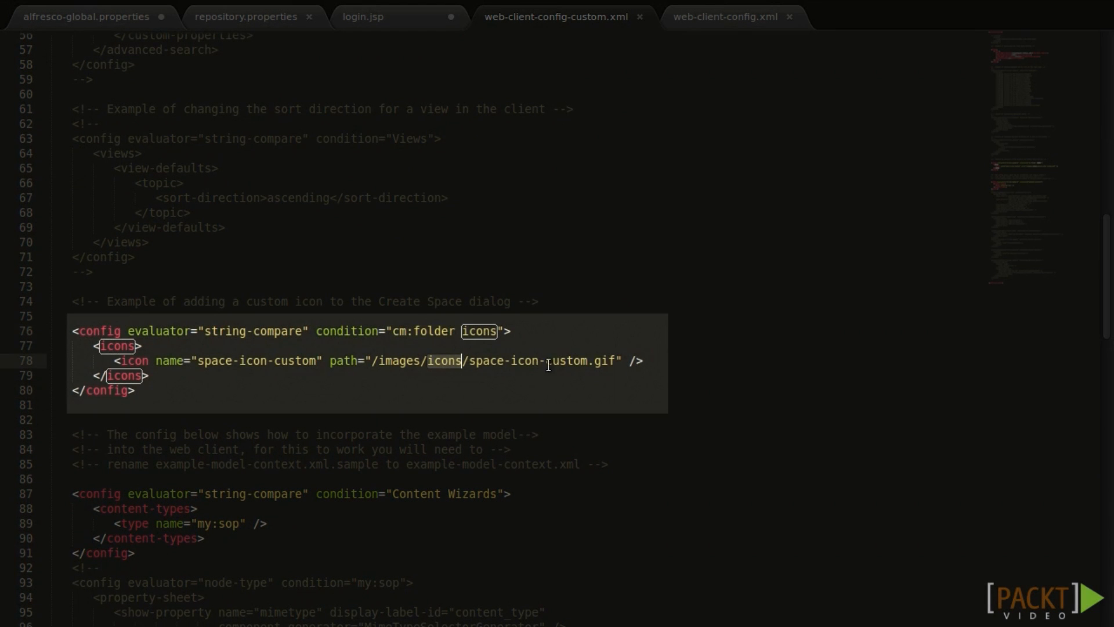
key("Down")
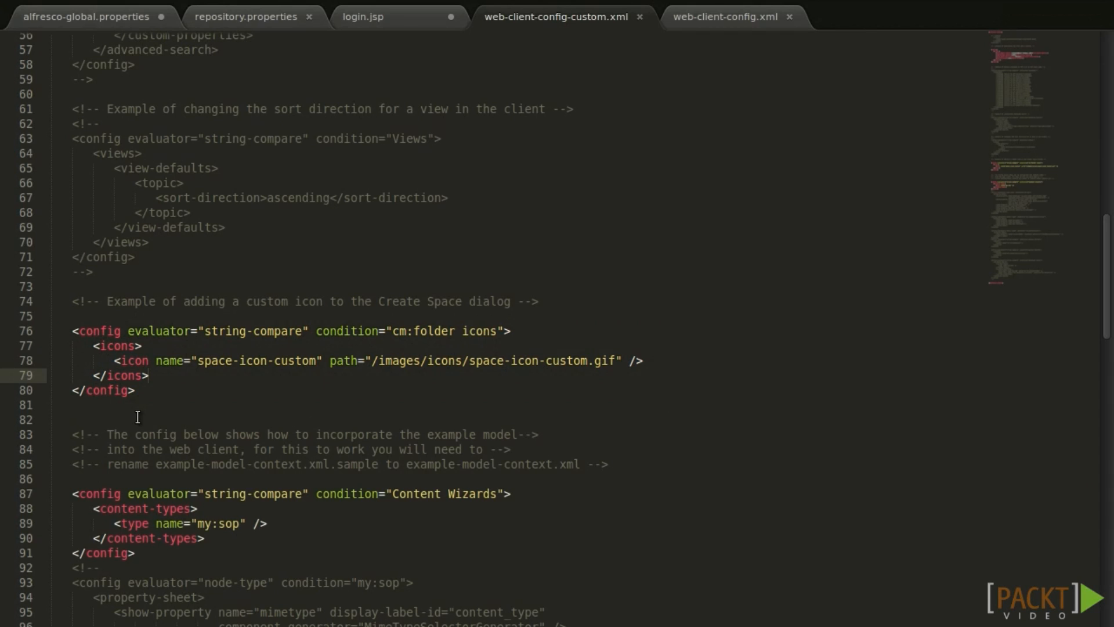
scroll(138, 417, "down", 3)
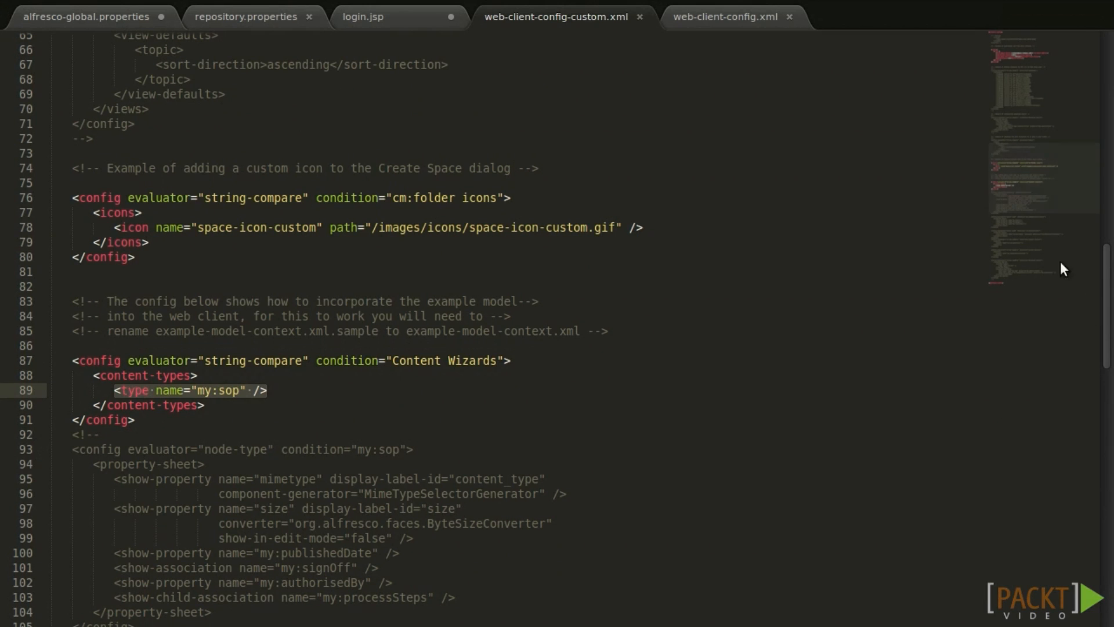
scroll(1029, 180, "up", 1)
Highlight the from-email-address, search-minimum 3 and zero-byte-file-uploads settings at the file's top.
left_click_drag(1029, 173, 1031, 80)
left_click_drag(1031, 80, 1031, 61)
left_click(26, 206)
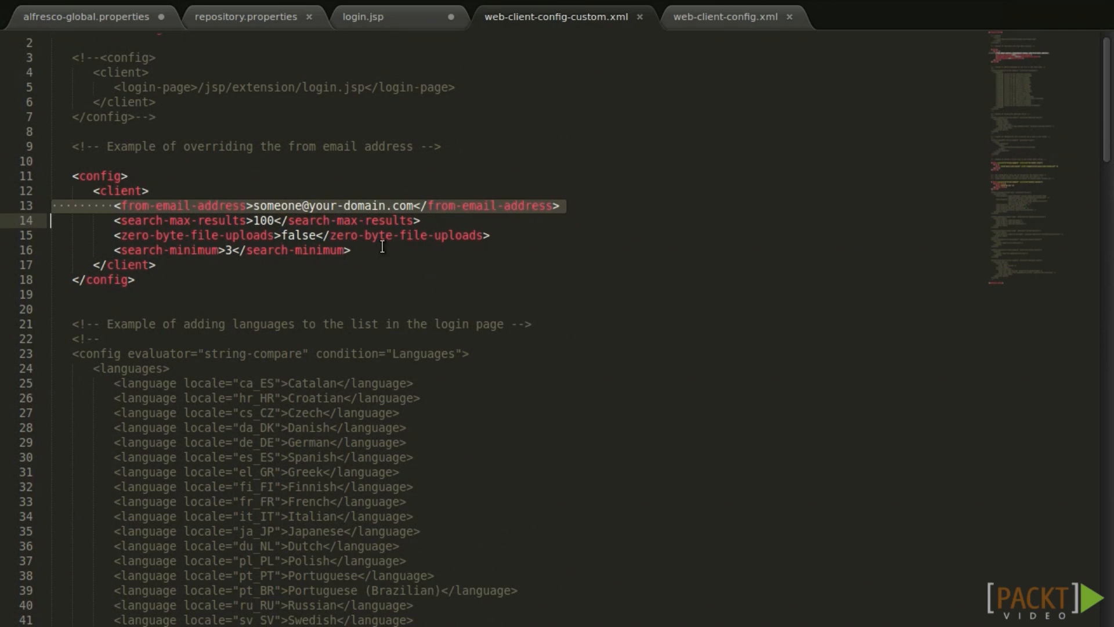
left_click_drag(351, 250, 115, 250)
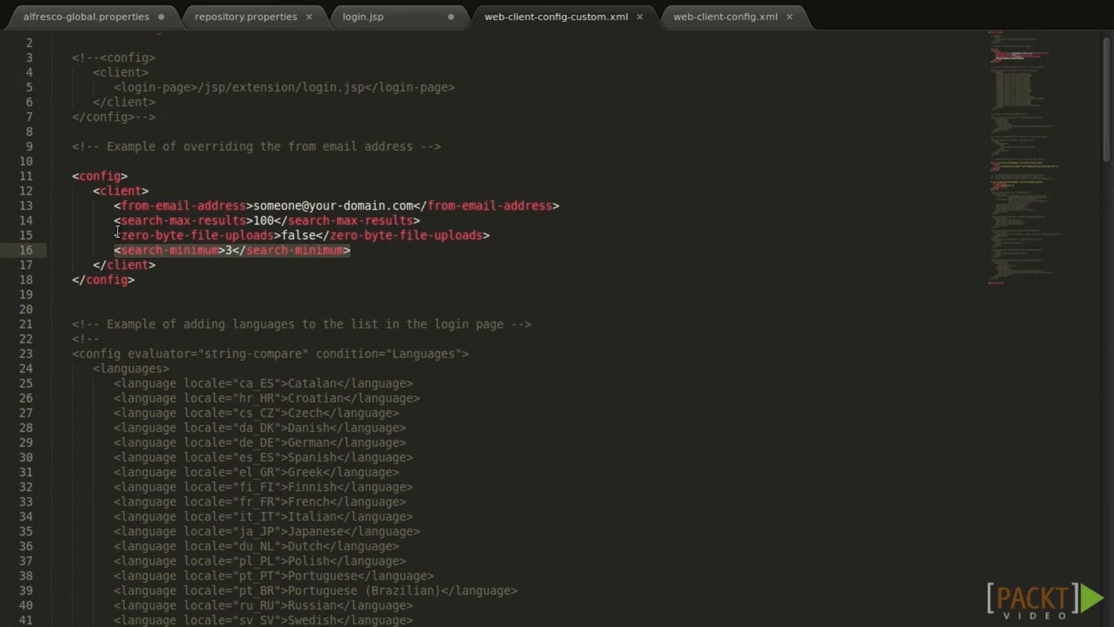
left_click_drag(110, 235, 522, 235)
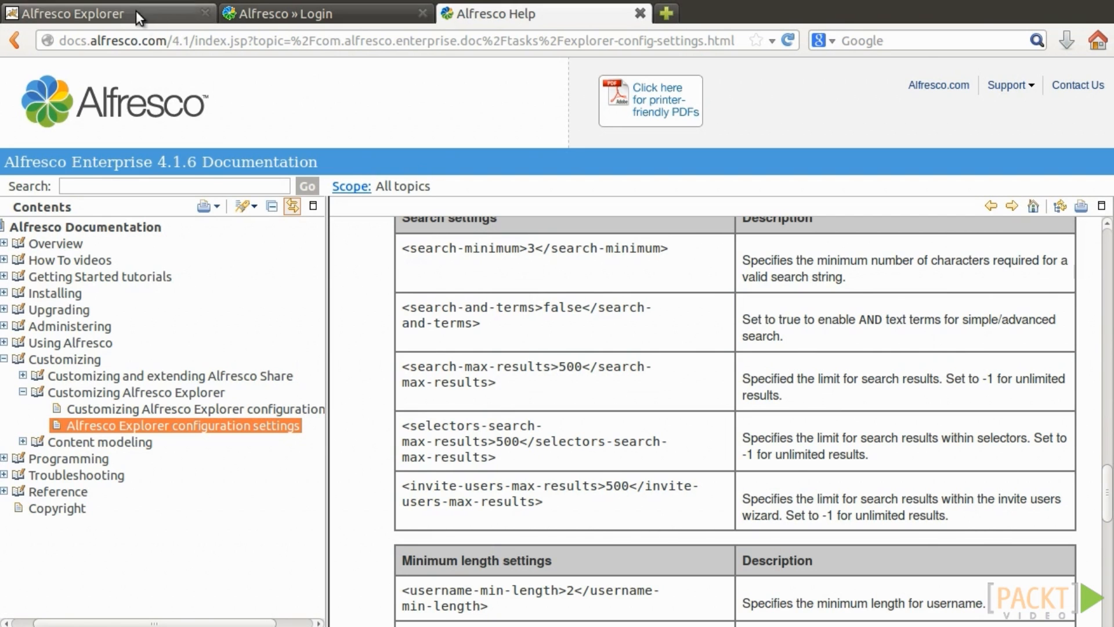
Run a quick search for 12 in Alfresco Explorer to show the minimum-length warning.
left_click(136, 11)
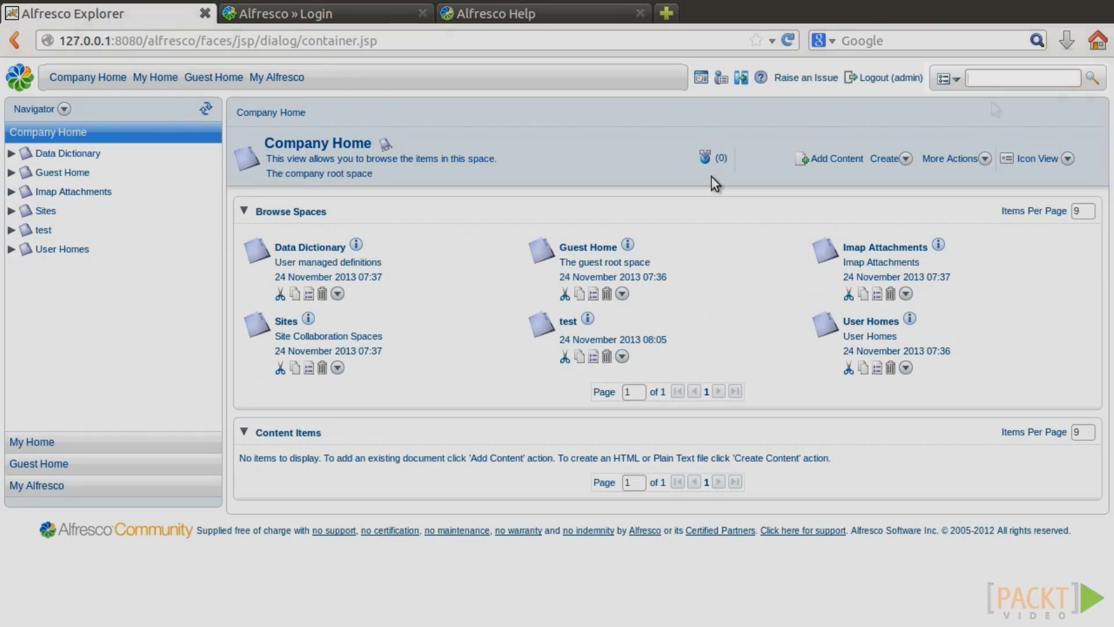
left_click(1025, 77)
type("12")
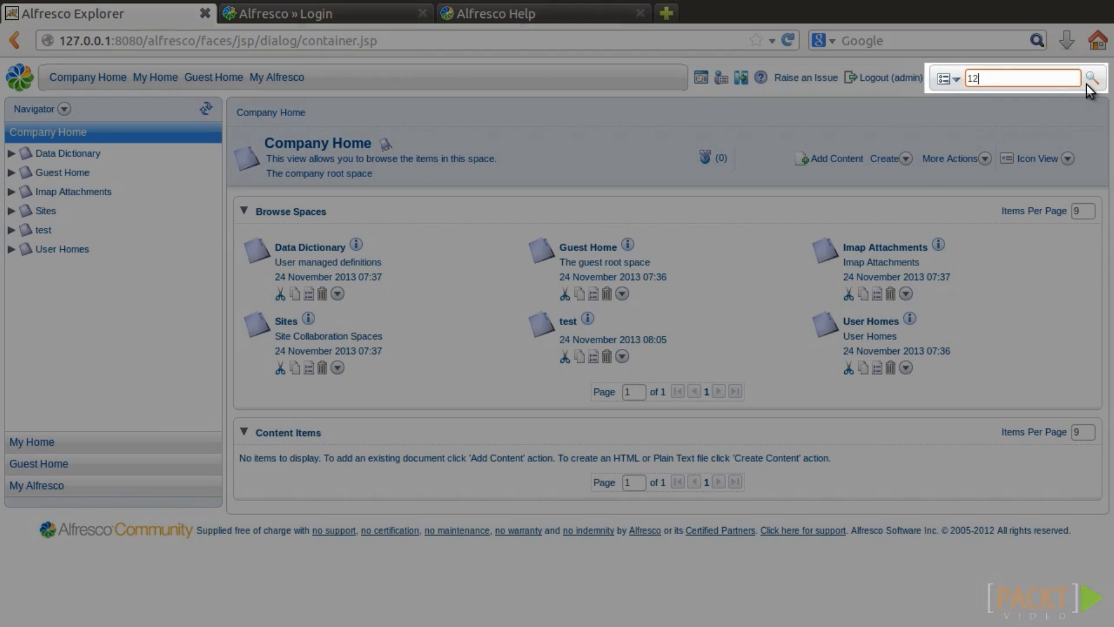
left_click(1088, 81)
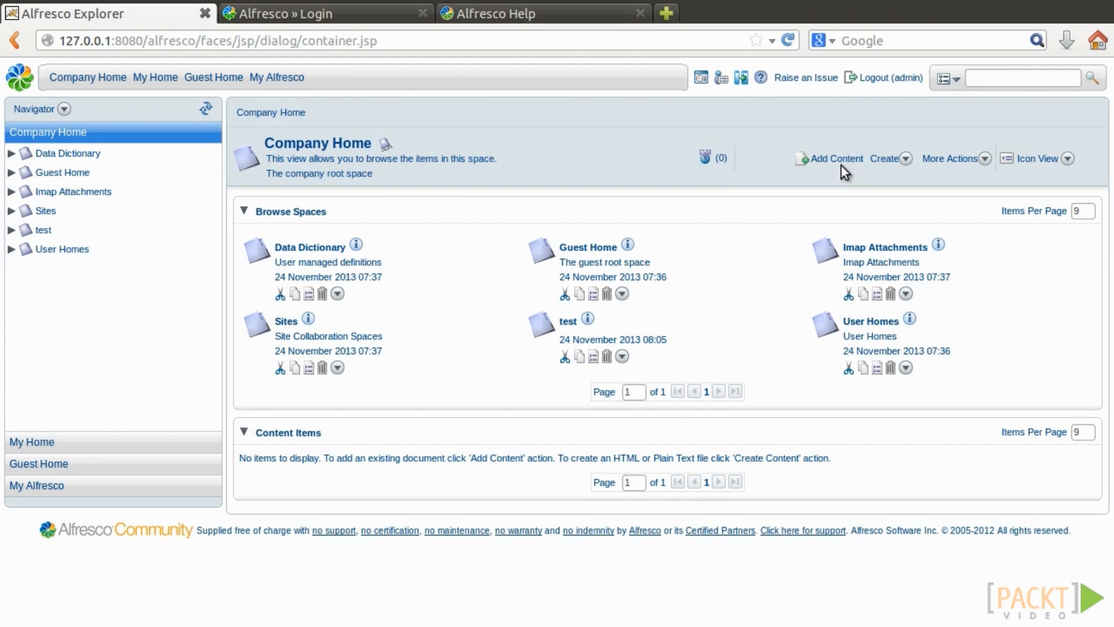
Try adding Untitled Document as new content, then cancel after the upload error.
left_click(841, 165)
left_click(514, 246)
left_click(704, 237)
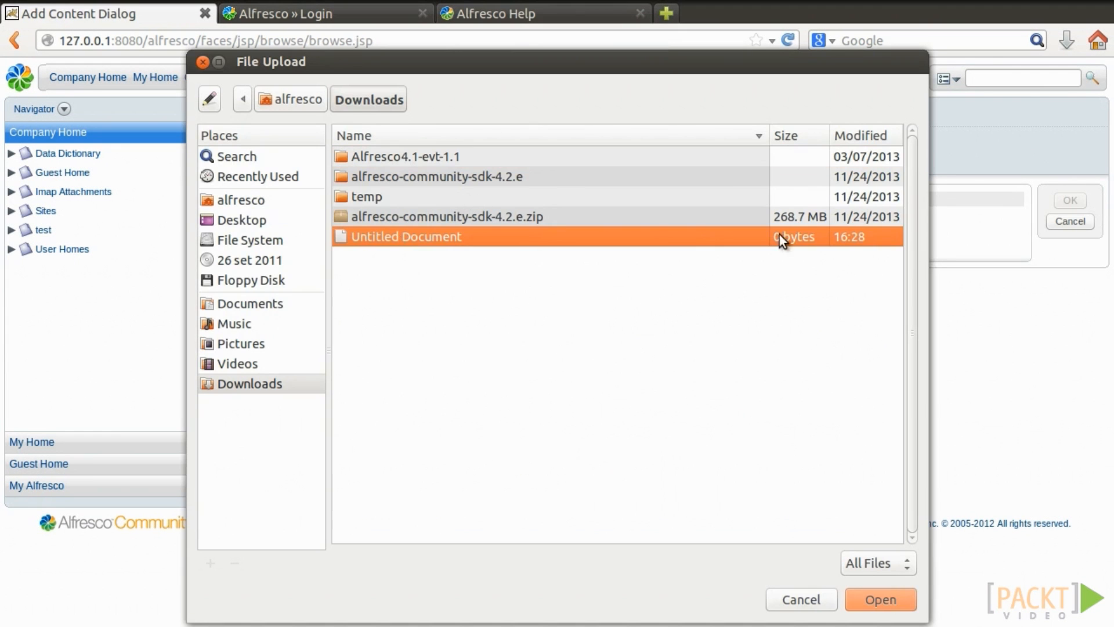
left_click(880, 593)
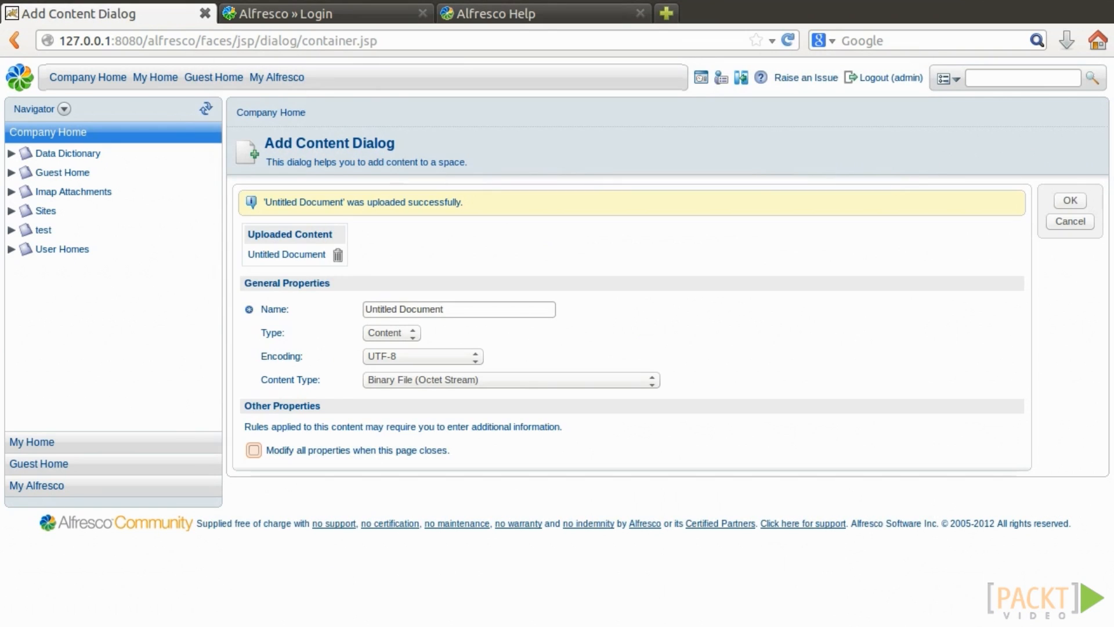
left_click(1068, 199)
left_click_drag(266, 199, 469, 213)
left_click(1056, 222)
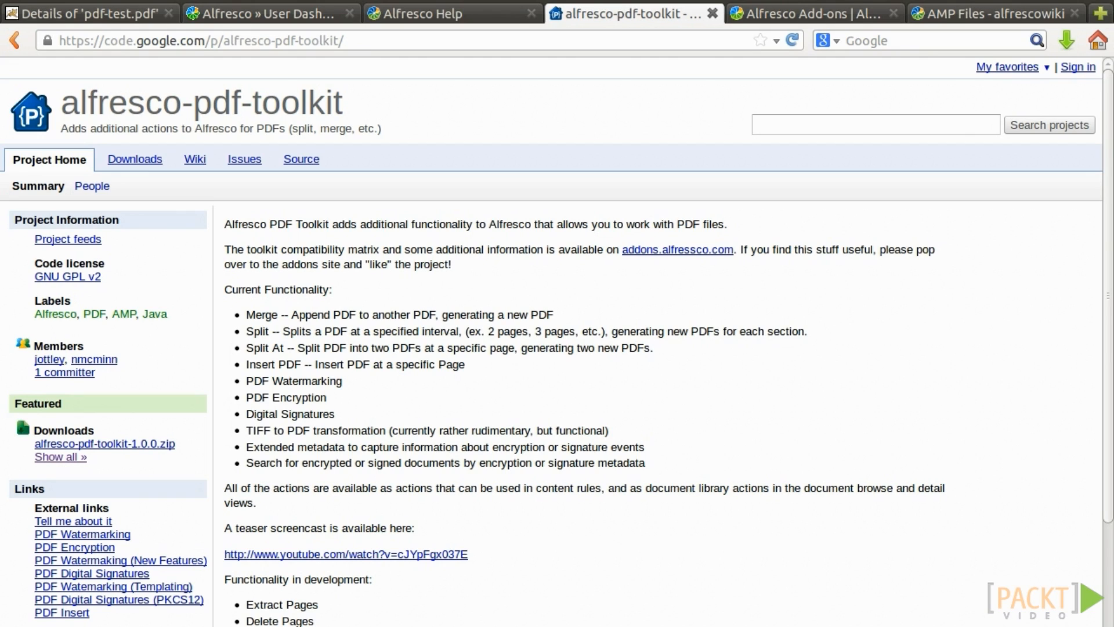
Open the alfresco-pdf-toolkit-1.0.0.zip download page from the project's downloads list.
left_click(313, 37)
left_click(144, 198)
left_click(125, 163)
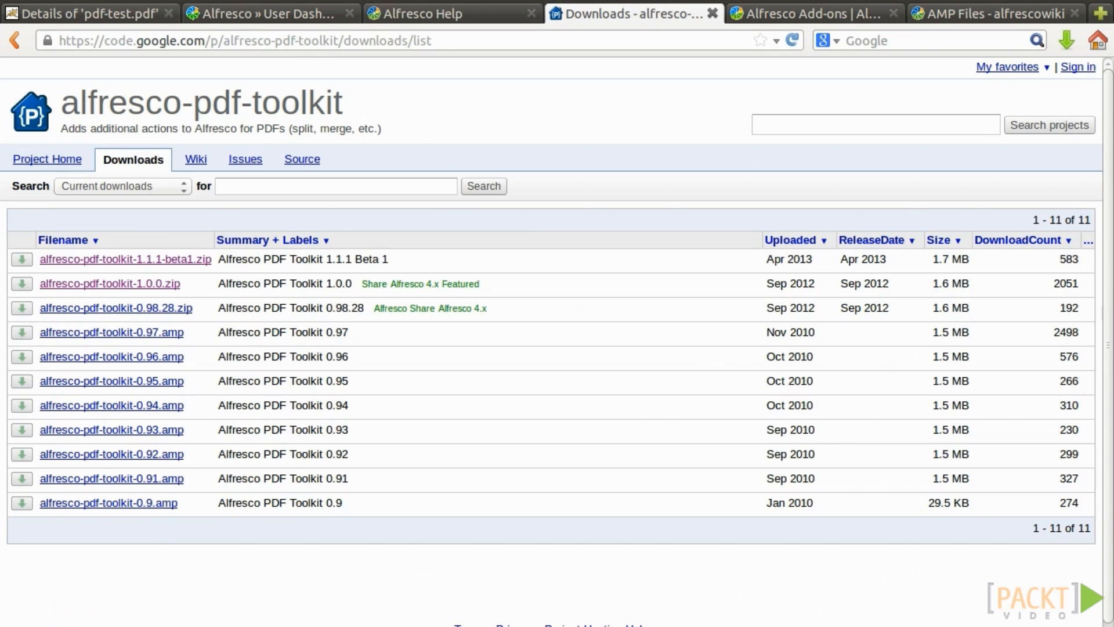
left_click(153, 284)
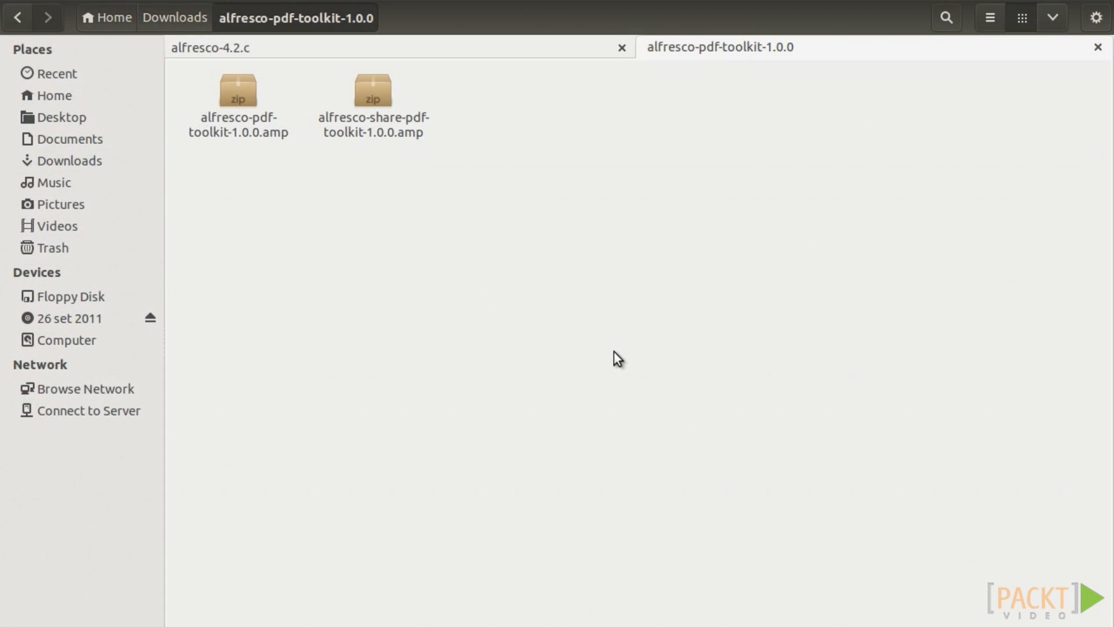
Drag alfresco-pdf-toolkit-1.0.0.amp into the alfresco-4.2.c/amps folder.
left_click(264, 139)
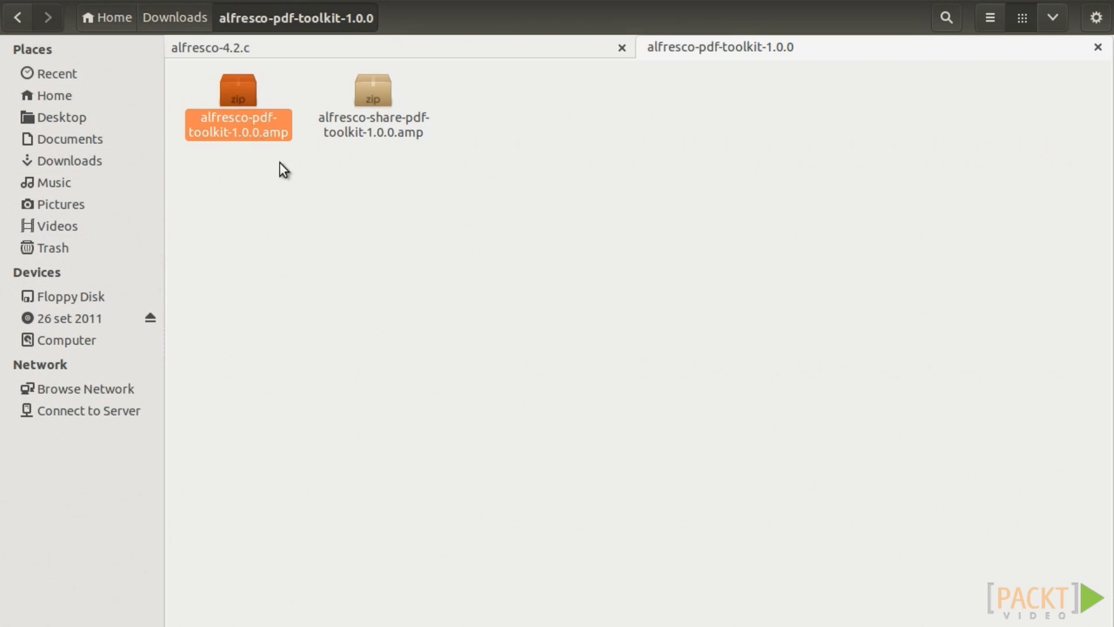
left_click_drag(273, 89, 419, 221)
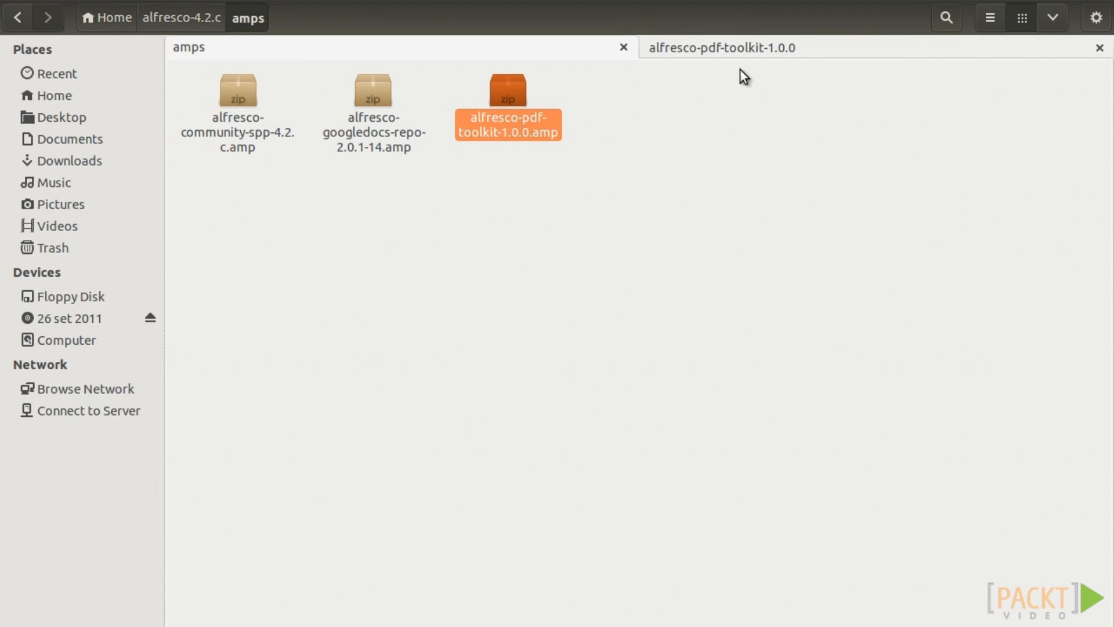
left_click(725, 49)
Paste alfresco-share-pdf-toolkit-1.0.0.amp into the alfresco-4.2.c/amps_share folder.
left_click(406, 119)
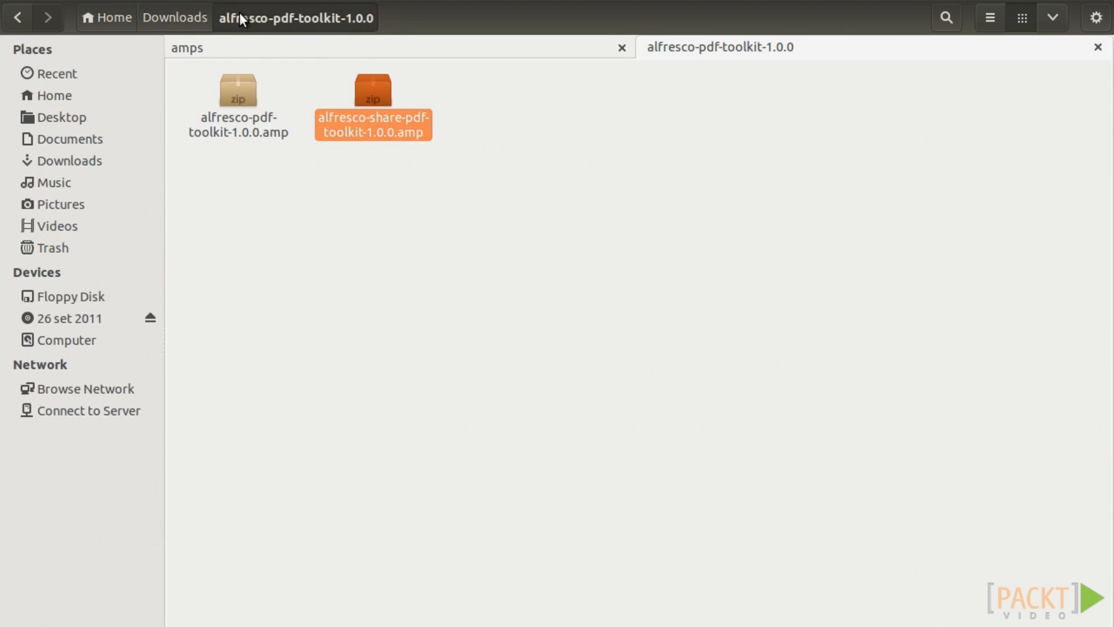
left_click(253, 48)
left_click(186, 19)
left_click(515, 95)
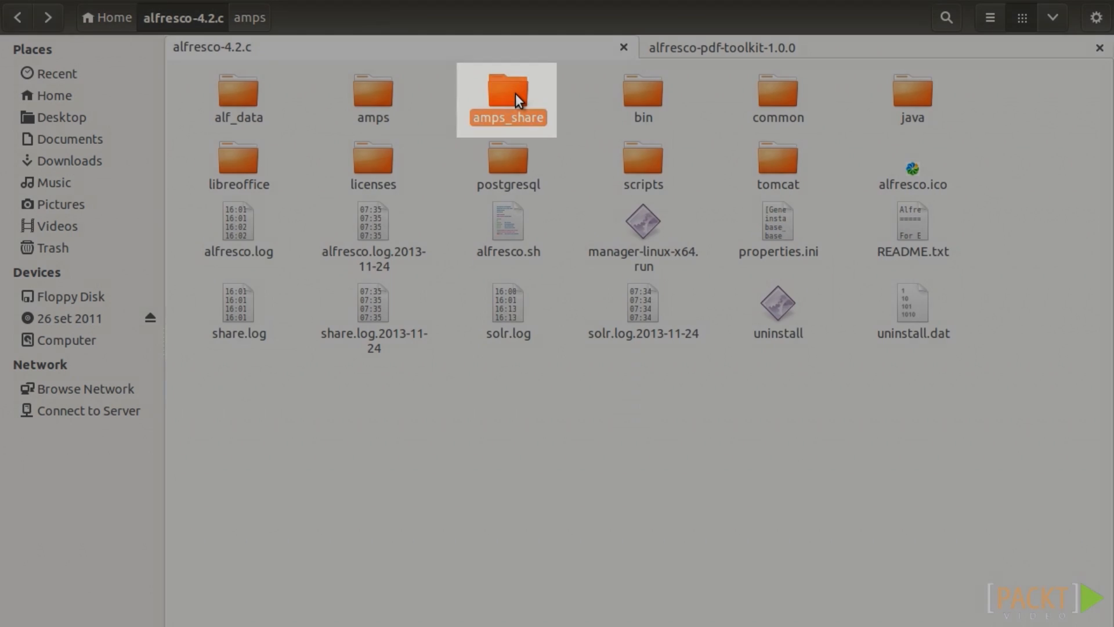
double_click(515, 95)
key("ctrl+v")
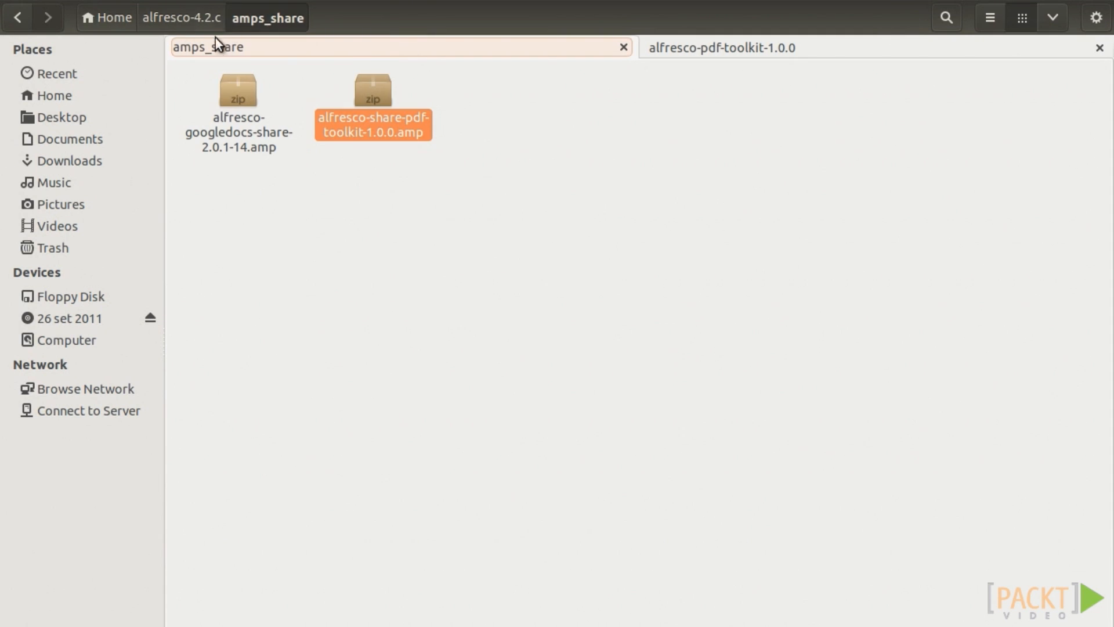
Open the alfresco-4.2.c/bin folder.
left_click(183, 17)
left_click(638, 92)
double_click(638, 93)
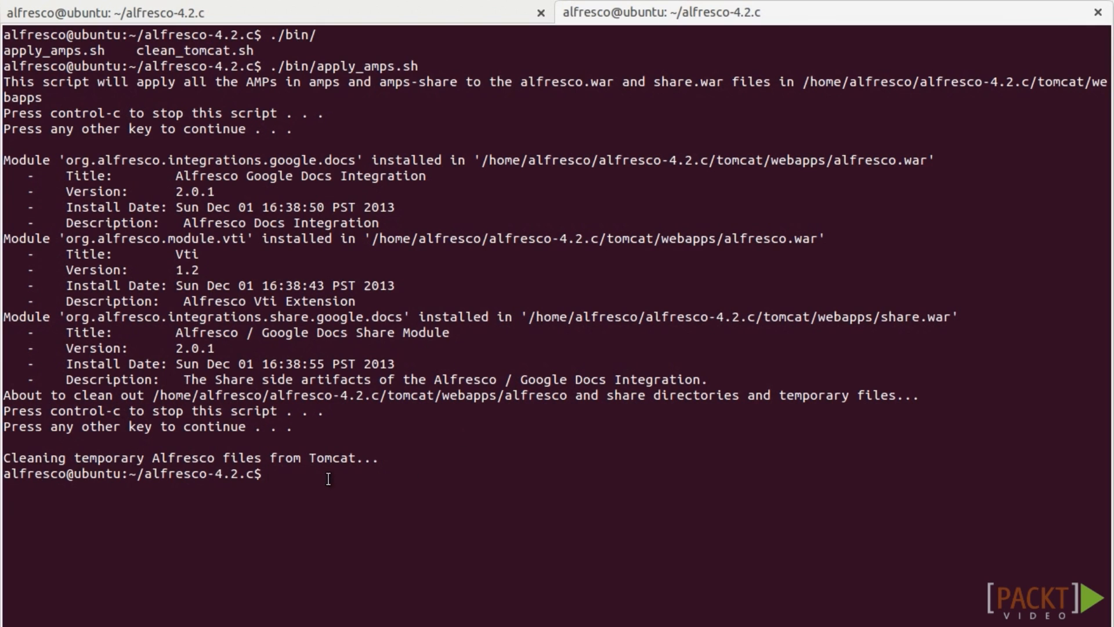
Rerun apply_amps.sh and confirm each prompt to install the PDF toolkit into alfresco.war.
key("Up")
key("Return")
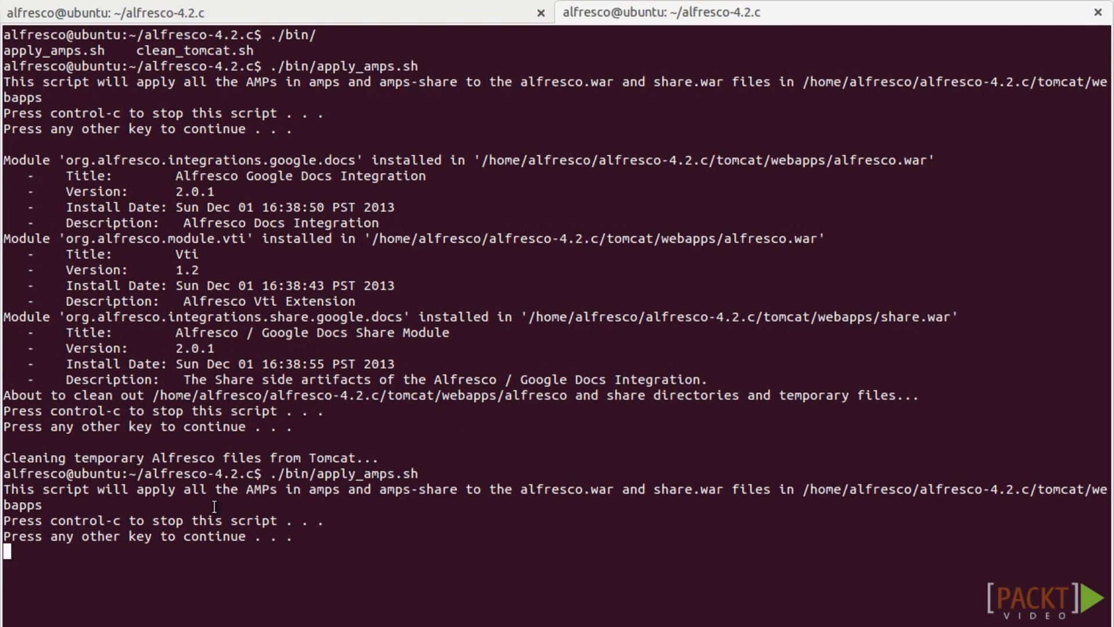
key("Return")
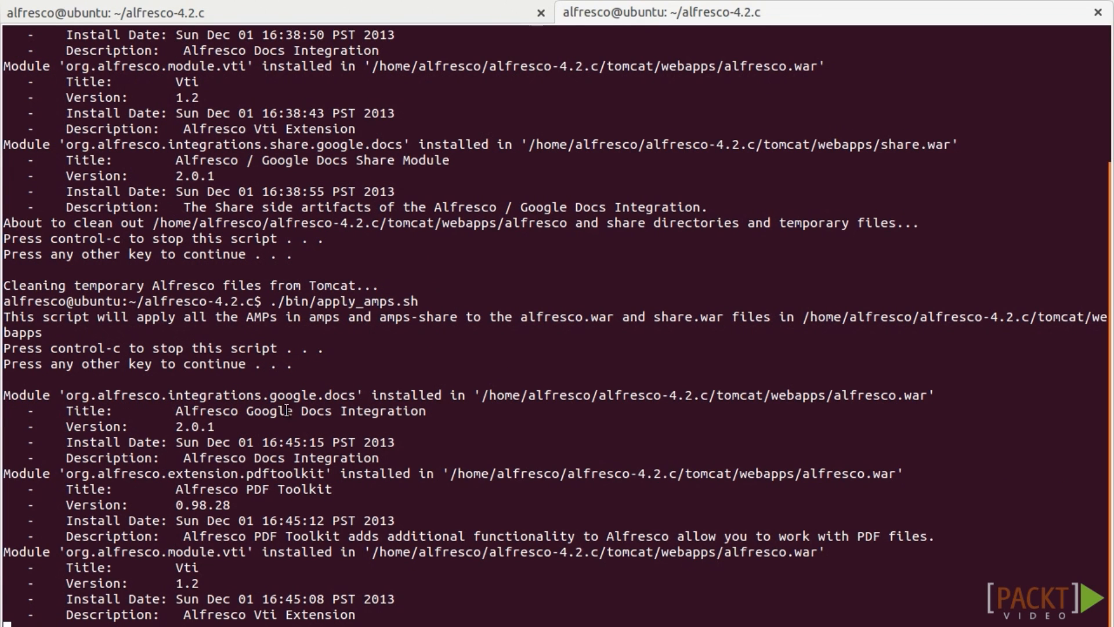
left_click_drag(60, 427, 325, 426)
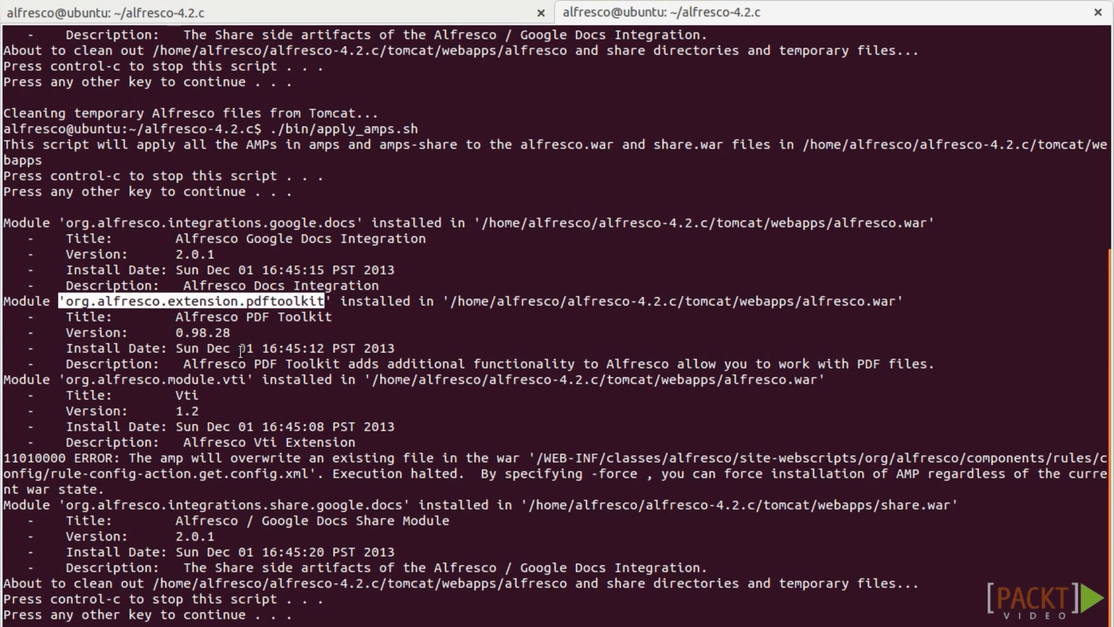
key("Return")
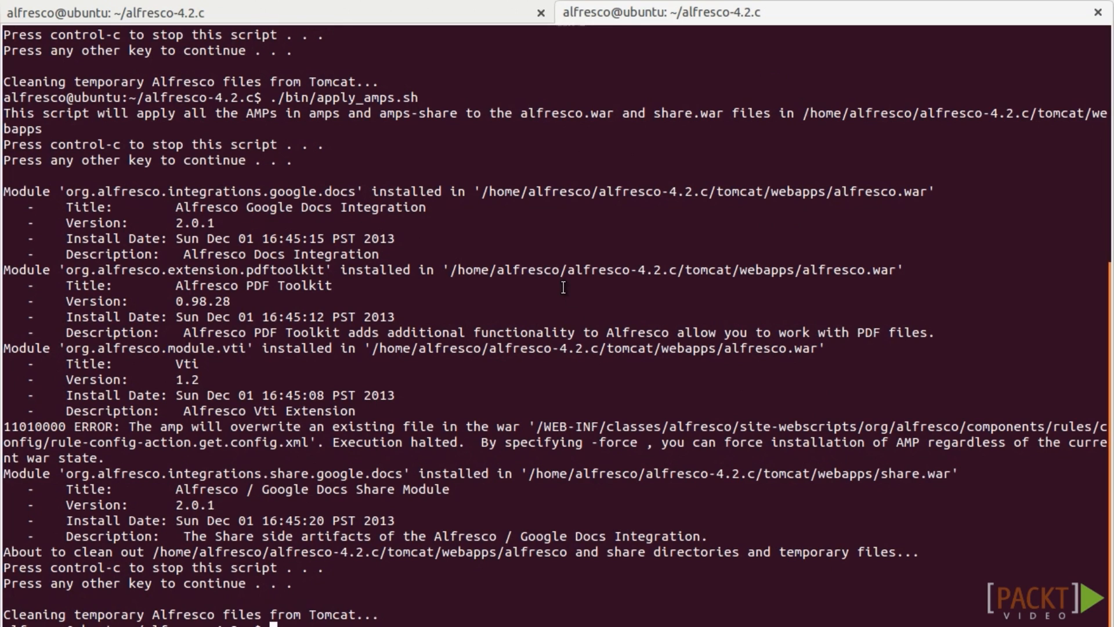
Restart all servers in the Alfresco Community manager.
key("alt+Tab")
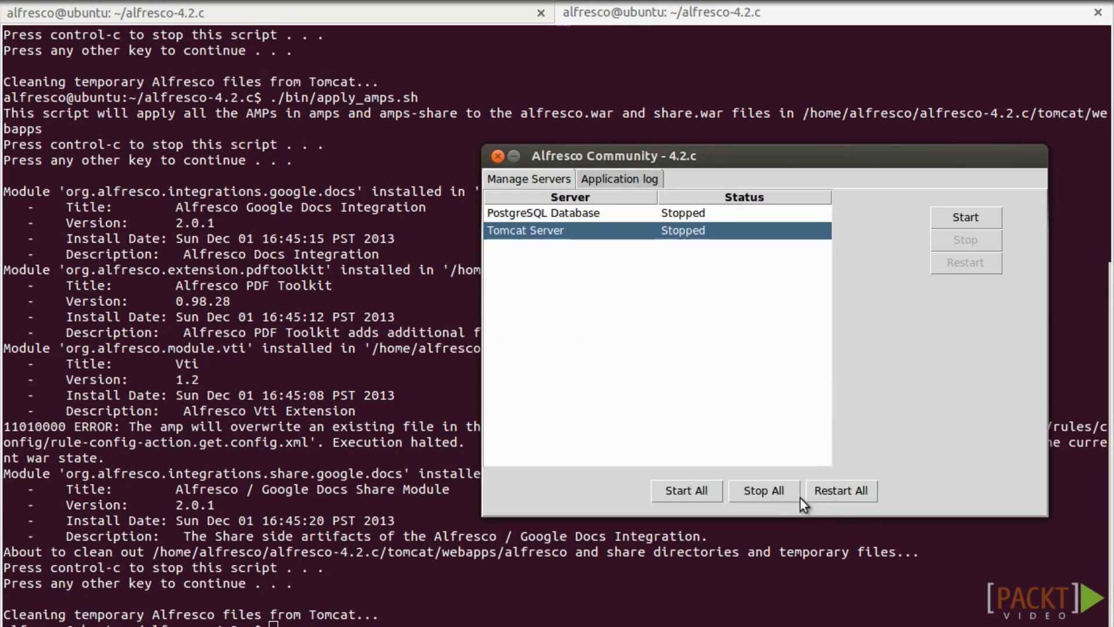
left_click(833, 492)
key("alt+Tab")
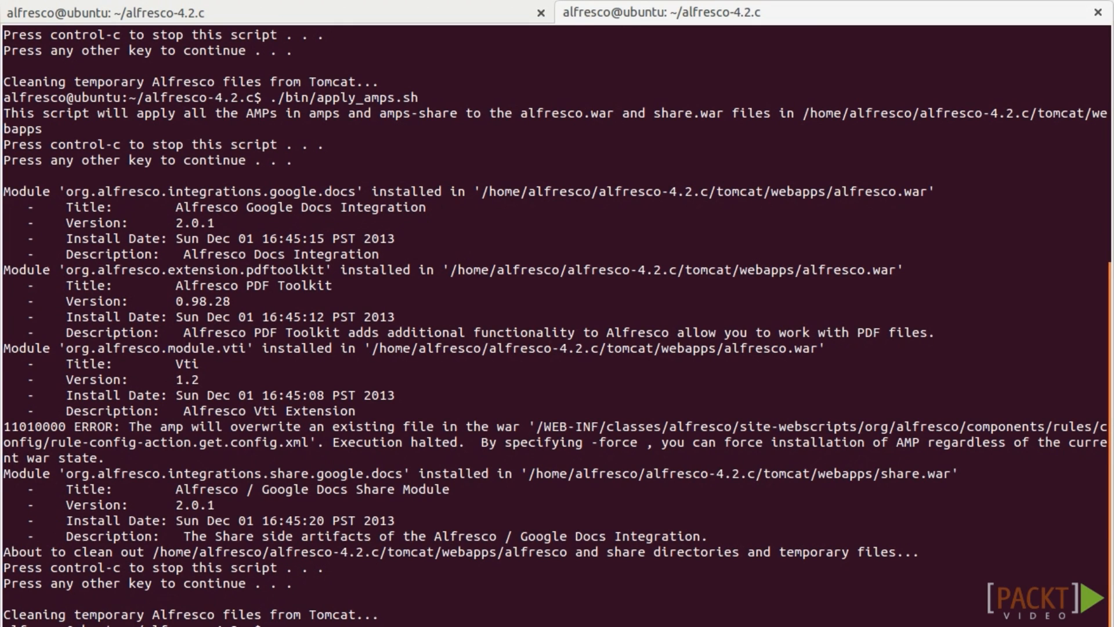
key("alt+Tab")
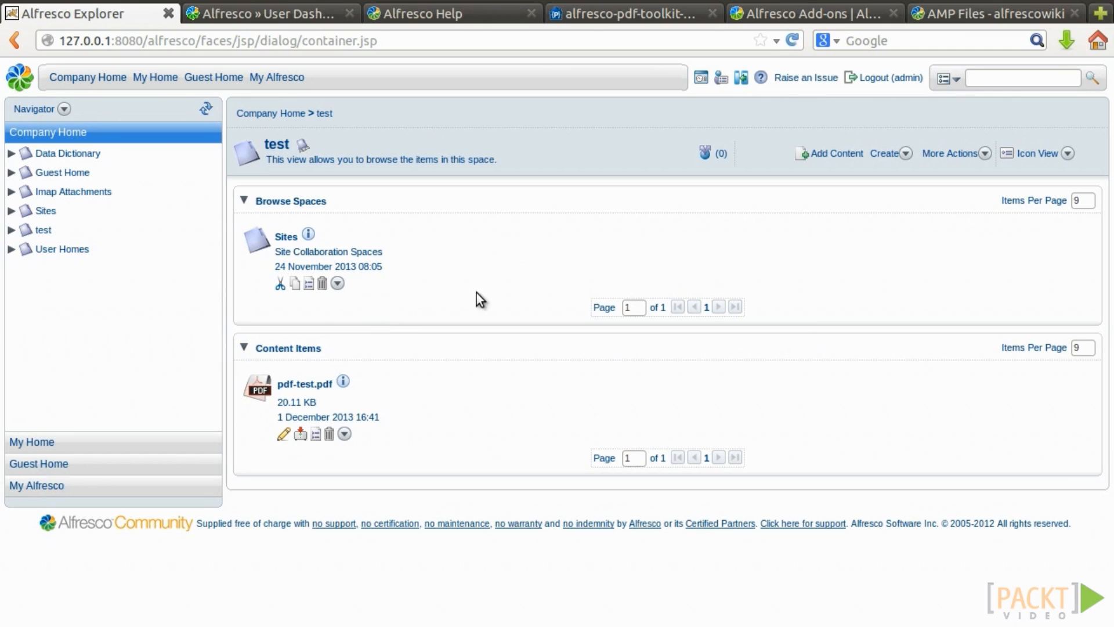
Run an action on pdf-test.pdf with Sign PDF selected, then switch to the AMP Files wiki page.
left_click(315, 435)
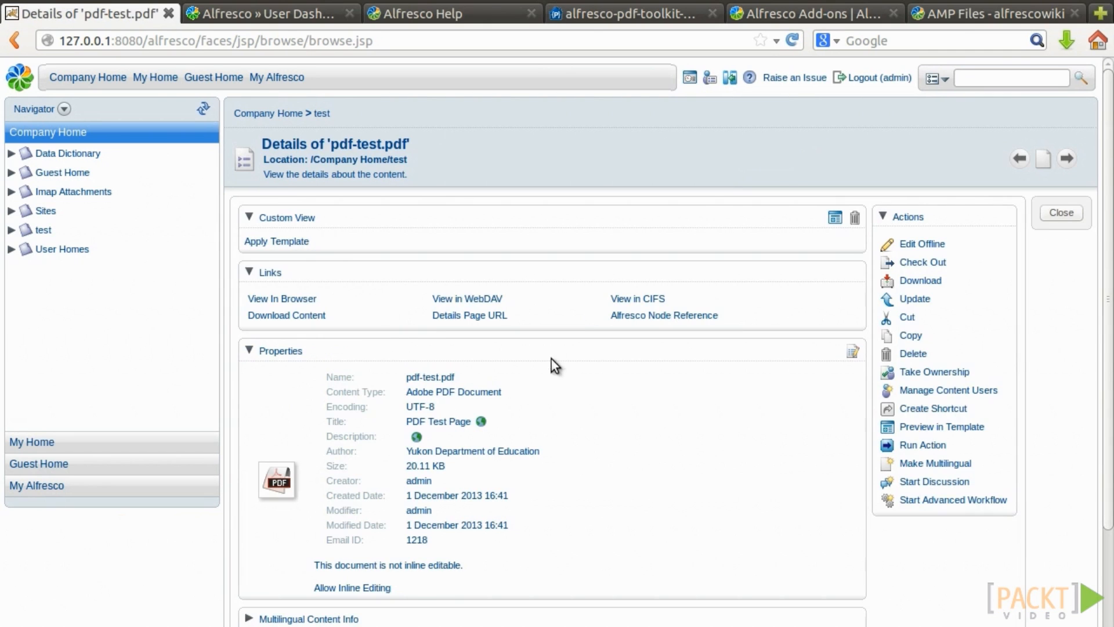
left_click(910, 447)
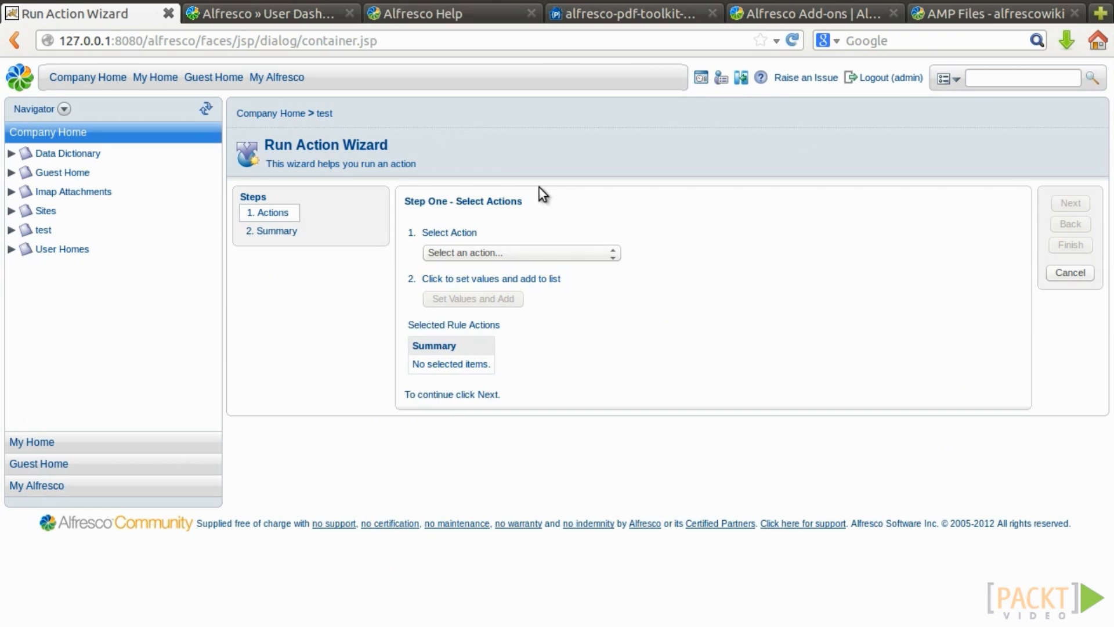
left_click(509, 247)
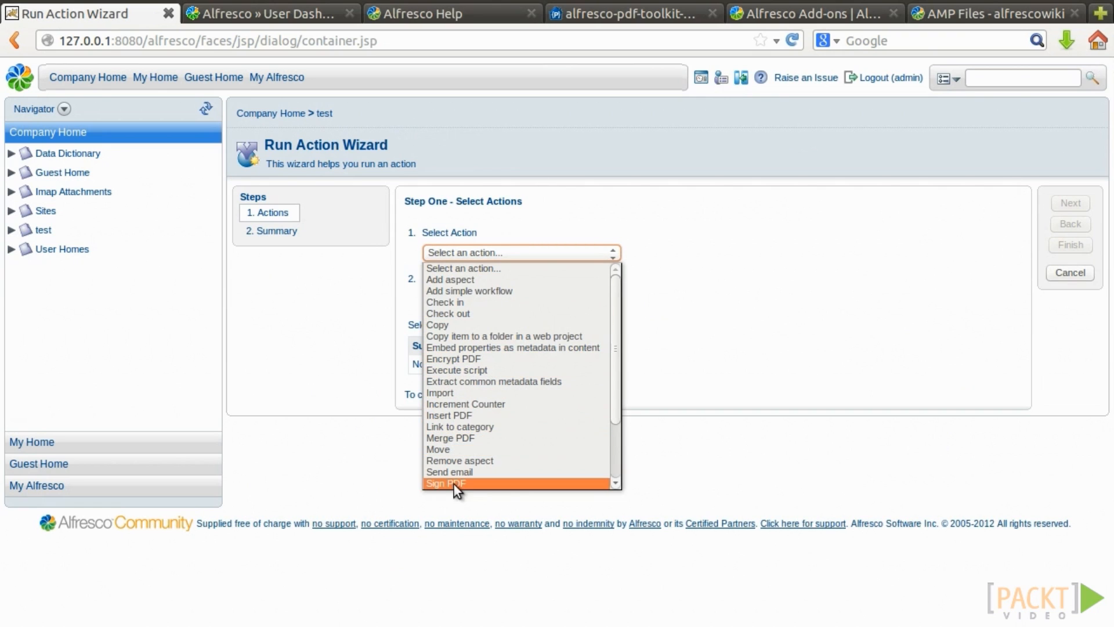
left_click(468, 485)
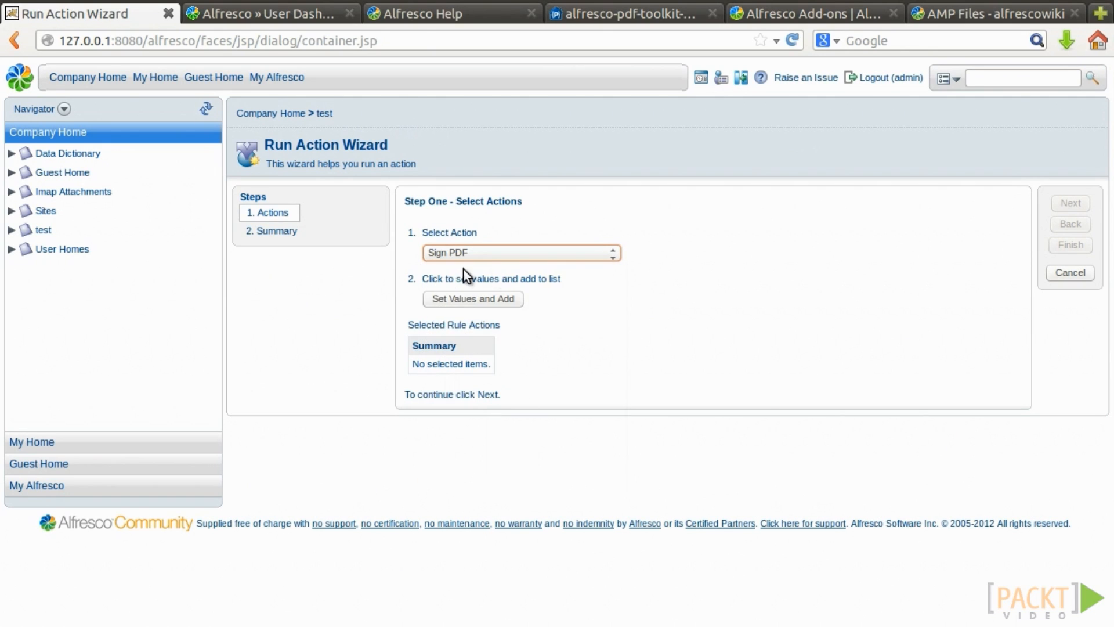
left_click(963, 14)
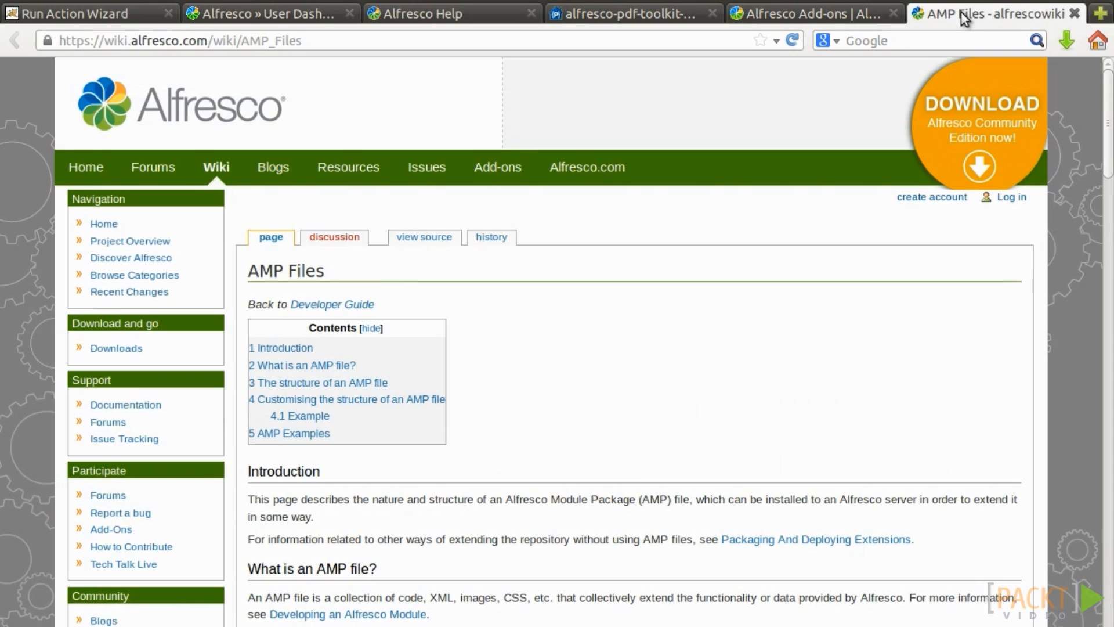
Scroll the AMP Files wiki page down toward the AMP file structure section.
left_click(243, 39)
scroll(780, 369, "down", 8)
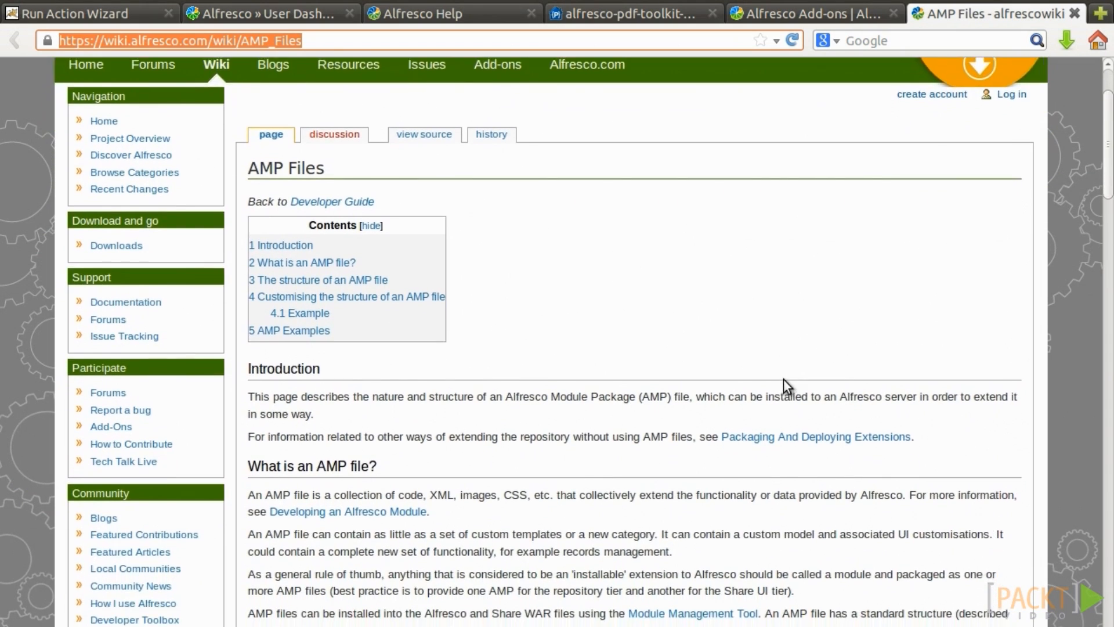
scroll(767, 380, "down", 5)
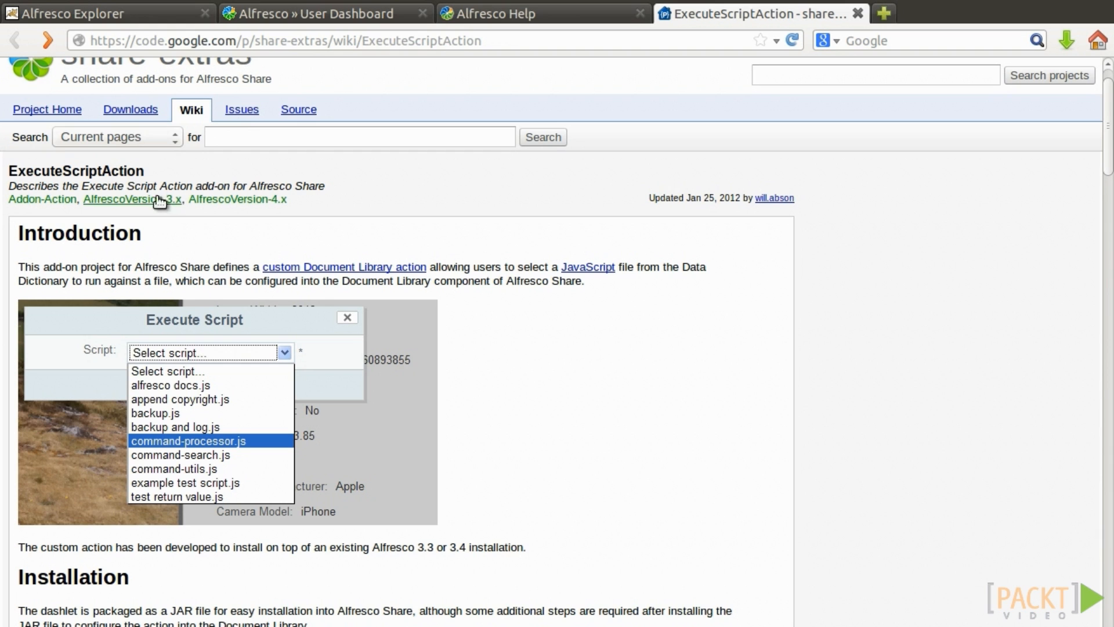
Download execute-script-action-2.1.jar from the share-extras Downloads list and select it in Downloads.
left_click(142, 111)
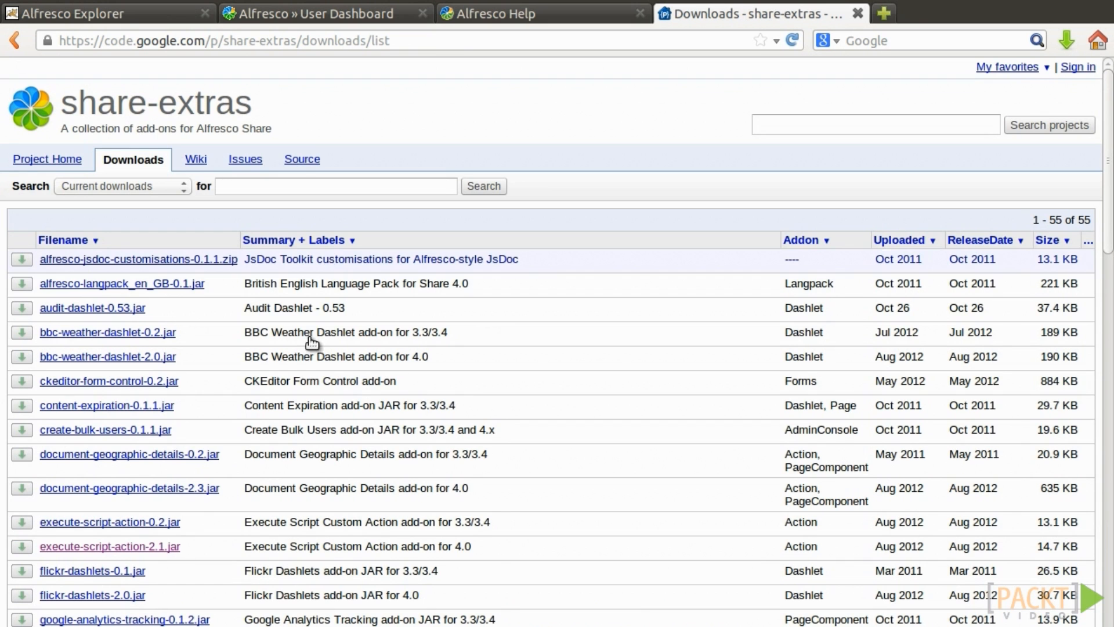
scroll(174, 487, "down", 1)
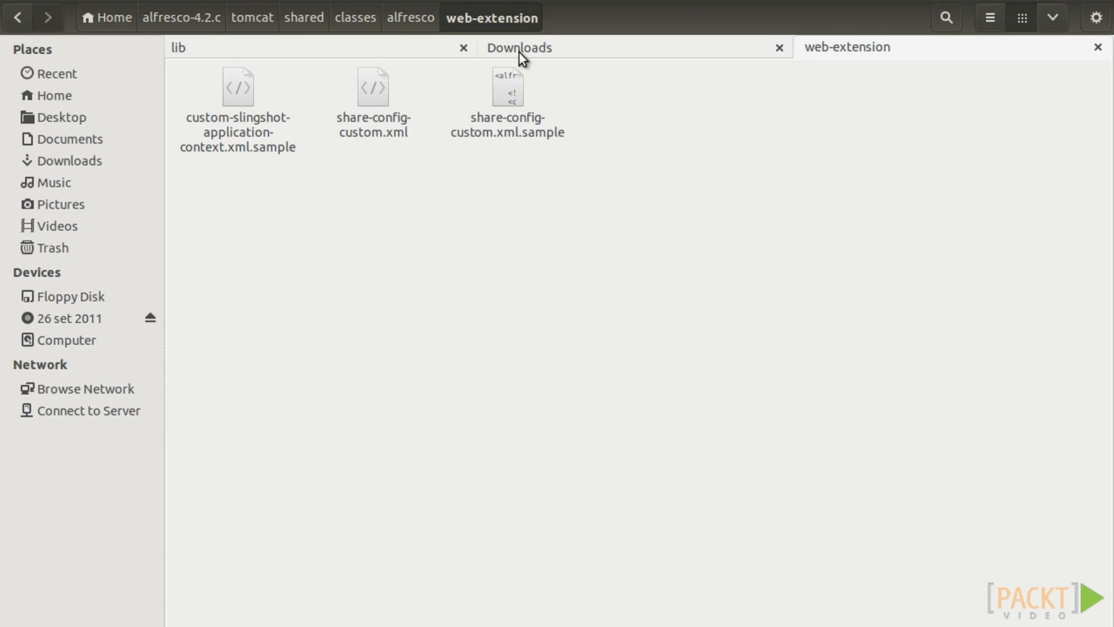
left_click(518, 52)
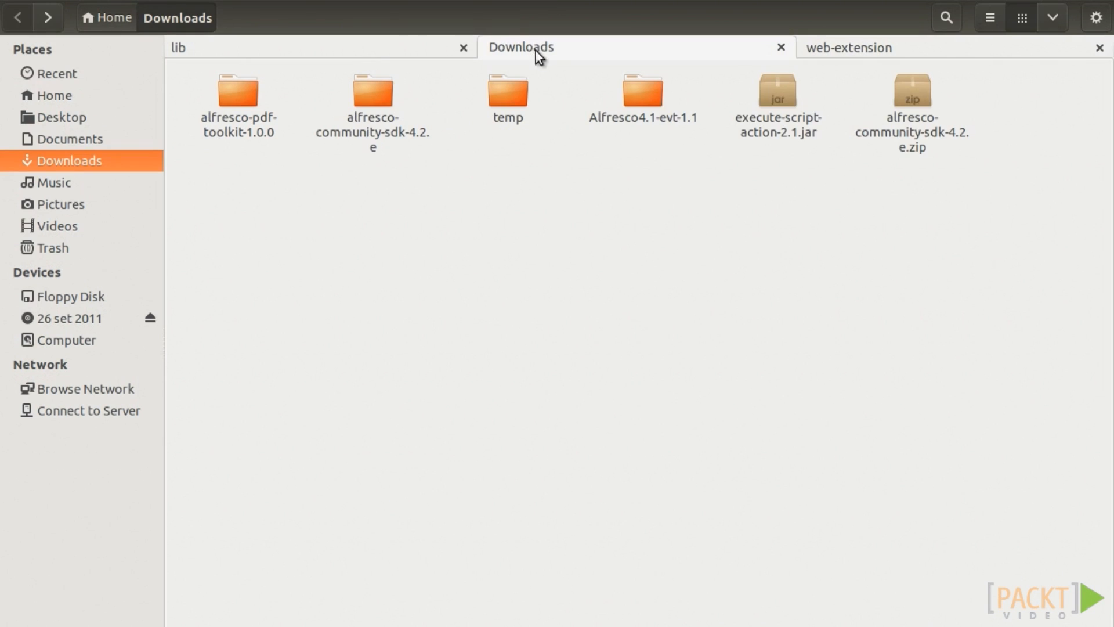
left_click(778, 124)
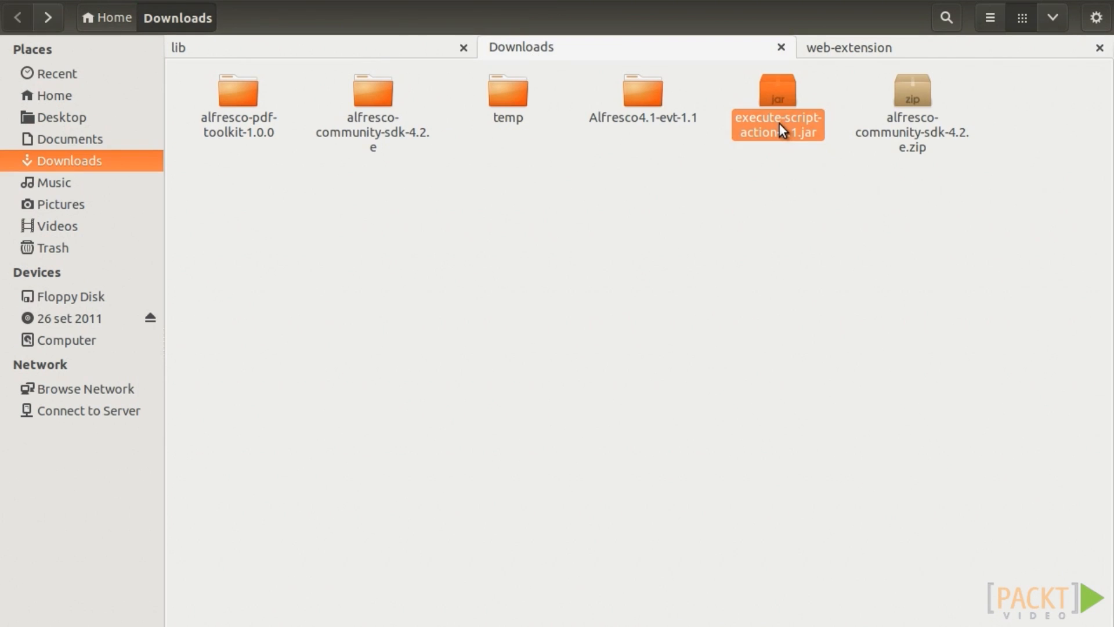
Paste execute-script-action-2.1.jar into alfresco-4.2.c/tomcat/shared/lib.
left_click(388, 49)
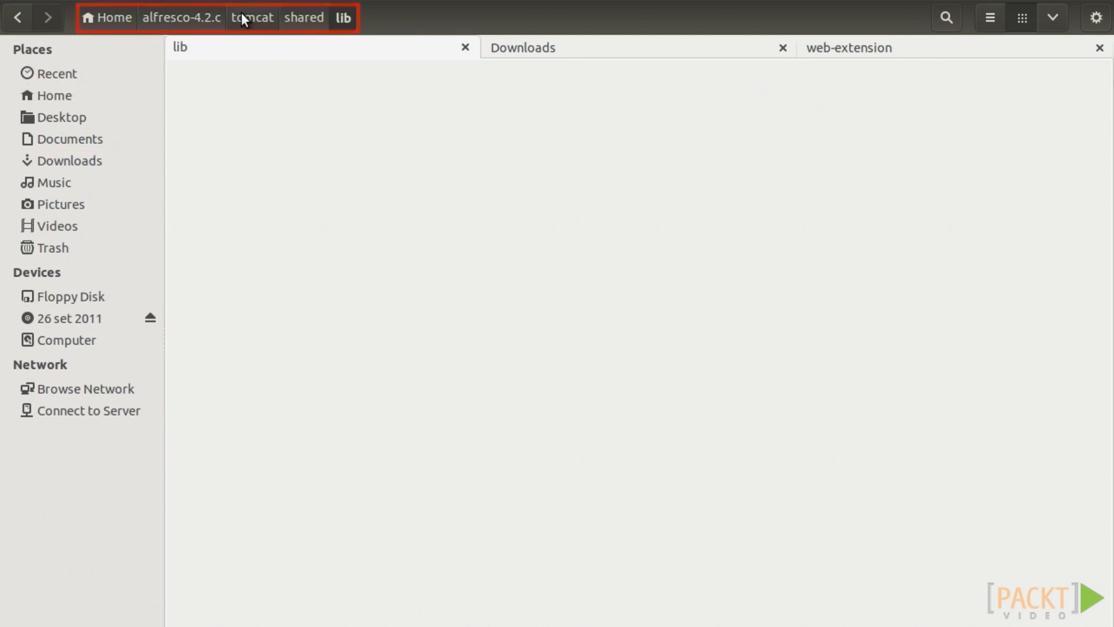
key("ctrl+v")
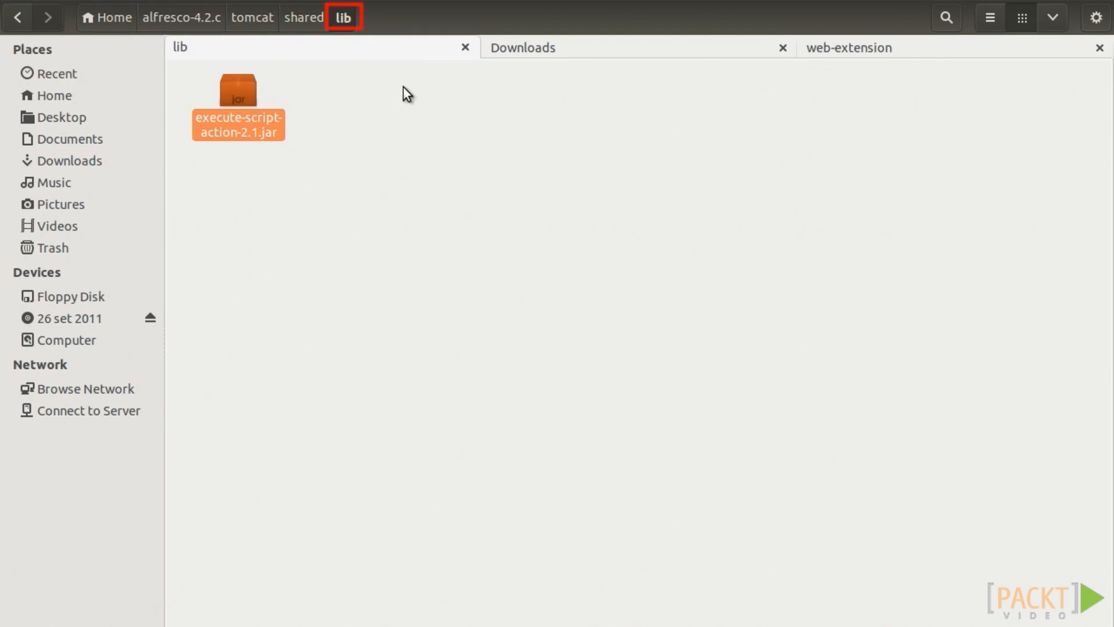
left_click(932, 164)
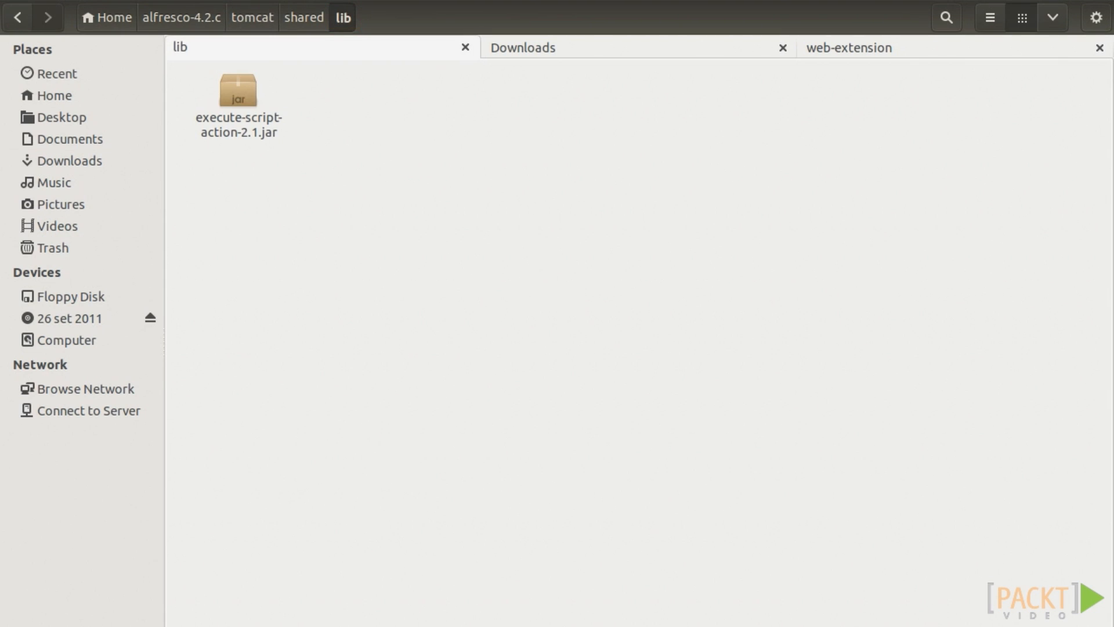
Open share-config-custom.xml from the web-extension folder in the text editor.
left_click(863, 47)
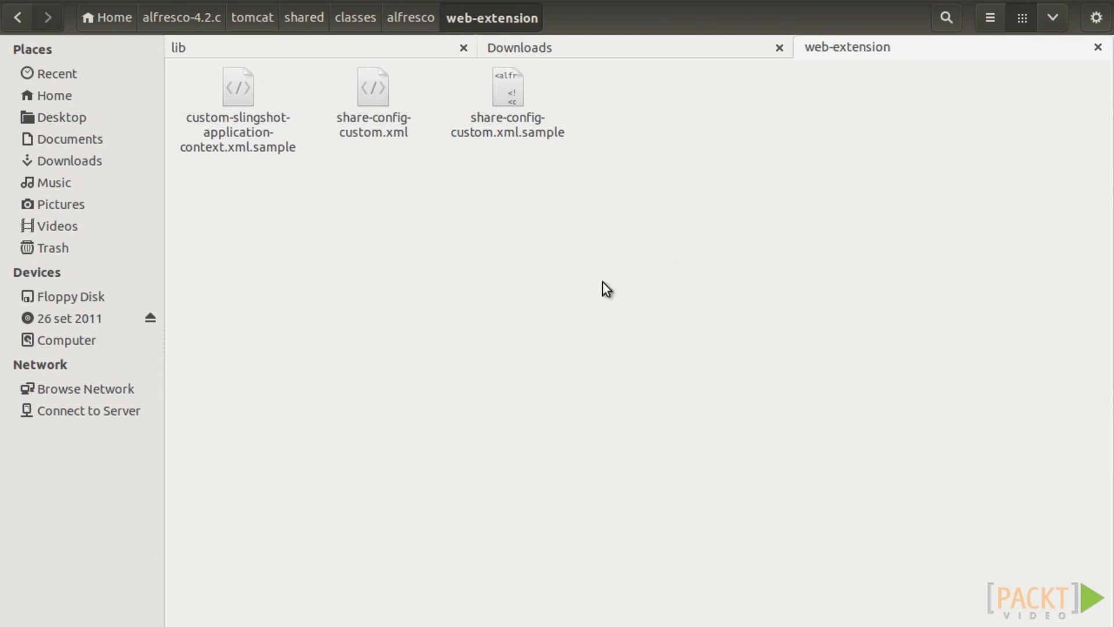
left_click(390, 127)
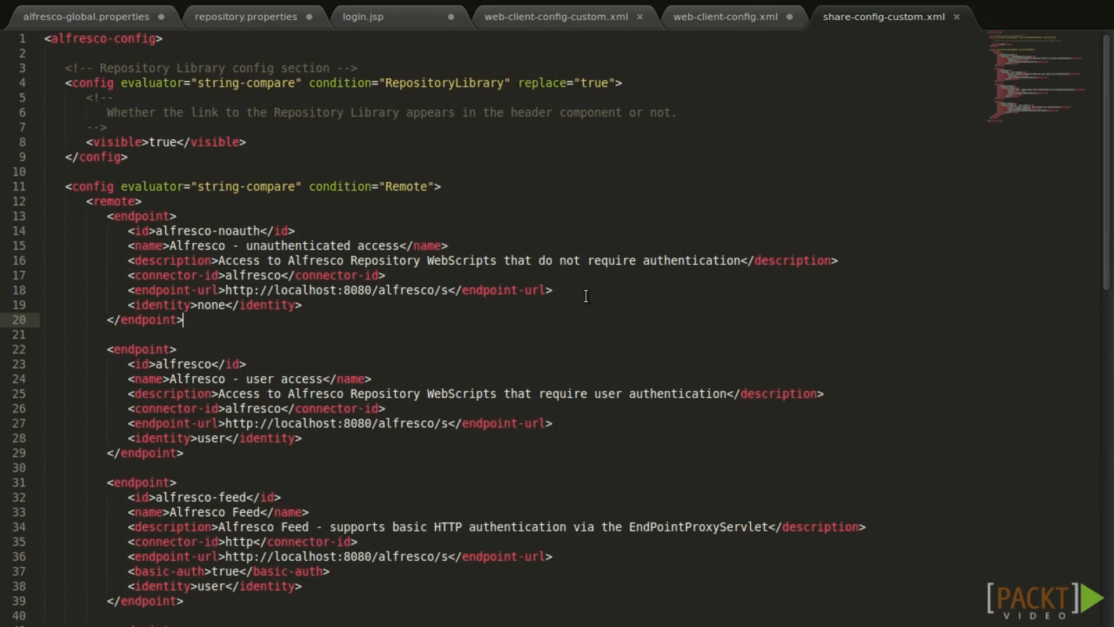
left_click(854, 124)
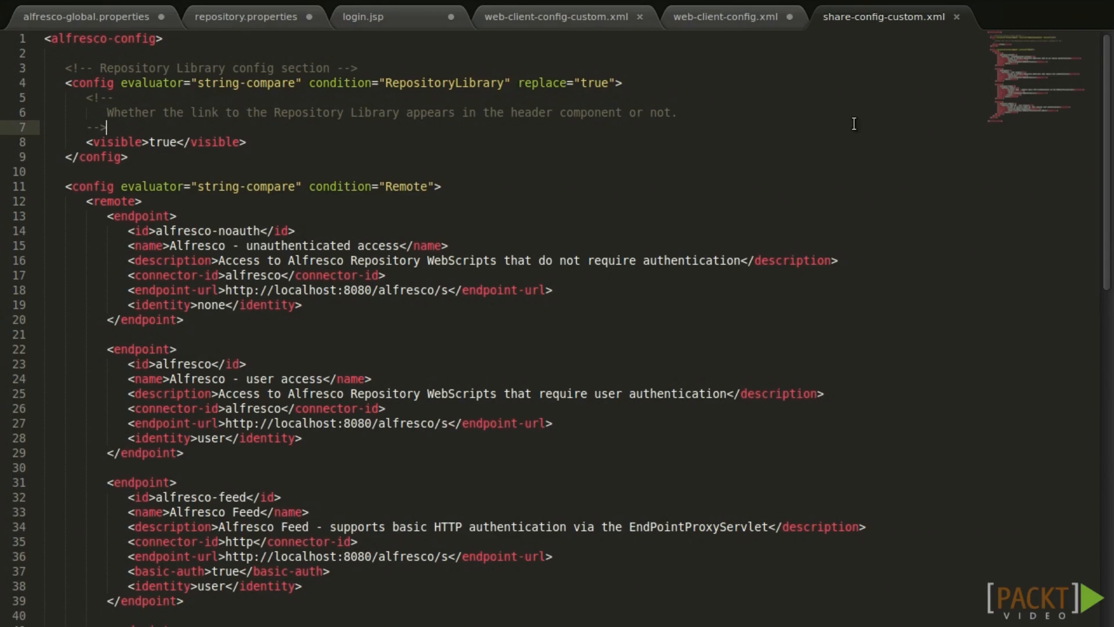
Paste the org_sharextras_execute-script DocLibActions block at line 10 and save share-config-custom.xml.
left_click(340, 175)
key("Return")
key("Return")
key("Up")
type("<!-- Custom Execute Script Action -->    <config evaluator=\"string-compare\" condition=\"DocLibActions\">       <actionGroups>          <actionGroup id=\"folder-browse\">             <action index=\"980\" id=\"org_sharextras_execute-script\" />          </actionGroup>          <actionGroup id=\"folder-details\">             <action index=\"980\" id=\"org_sharextras_execute-script\" />          </actionGroup>          <actionGroup id=\"document-browse\">             <action index=\"980\" id=\"org_sharextras_execute-script\" />          </actionGroup>          <actionGroup id=\"document-details\">             <action index=\"980\" id=\"org_sharextras_execute-script\" />          </actionGroup>       </actionGroups>    </config>")
left_click_drag(185, 172, 377, 420)
left_click(377, 420)
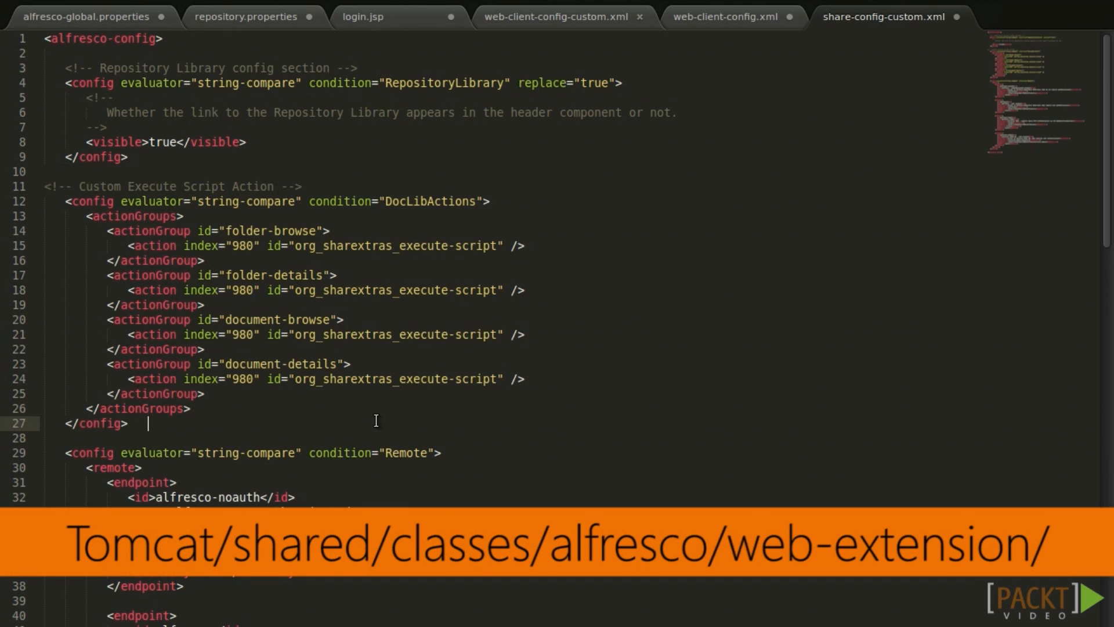
key("ctrl+s")
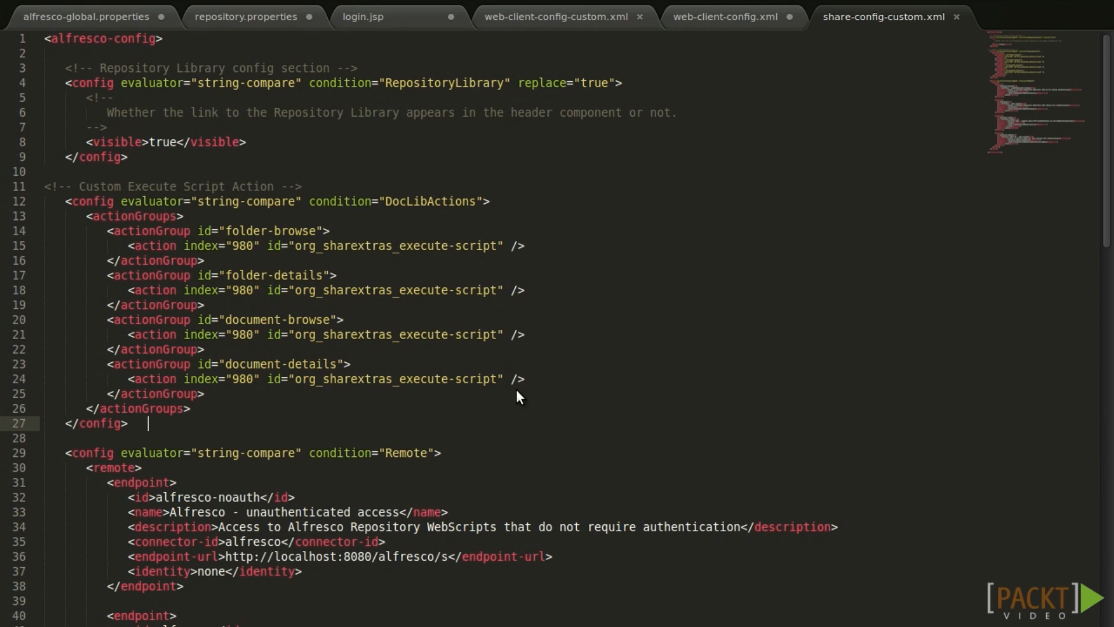
key("alt+Tab")
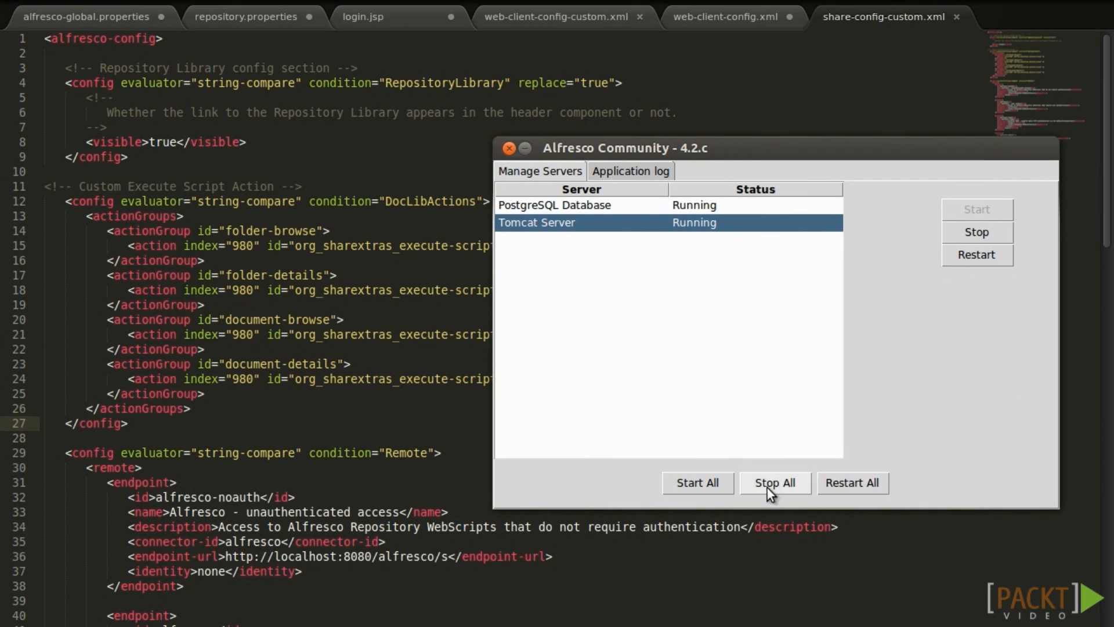
Restart PostgreSQL and Tomcat with Restart All, returning to the editor meanwhile.
left_click(834, 489)
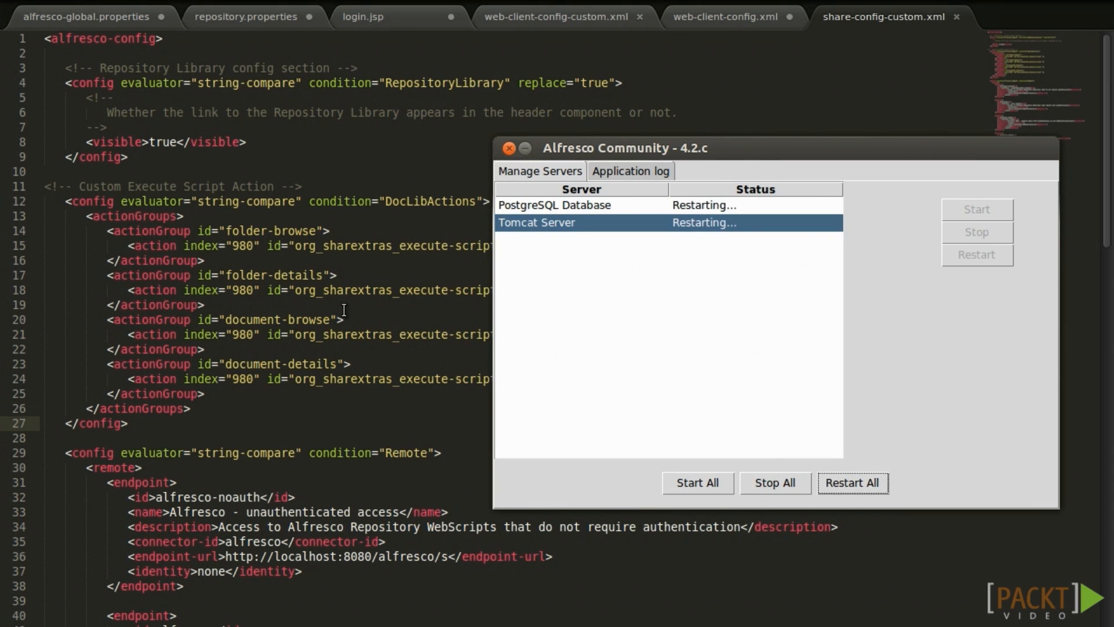
left_click(344, 309)
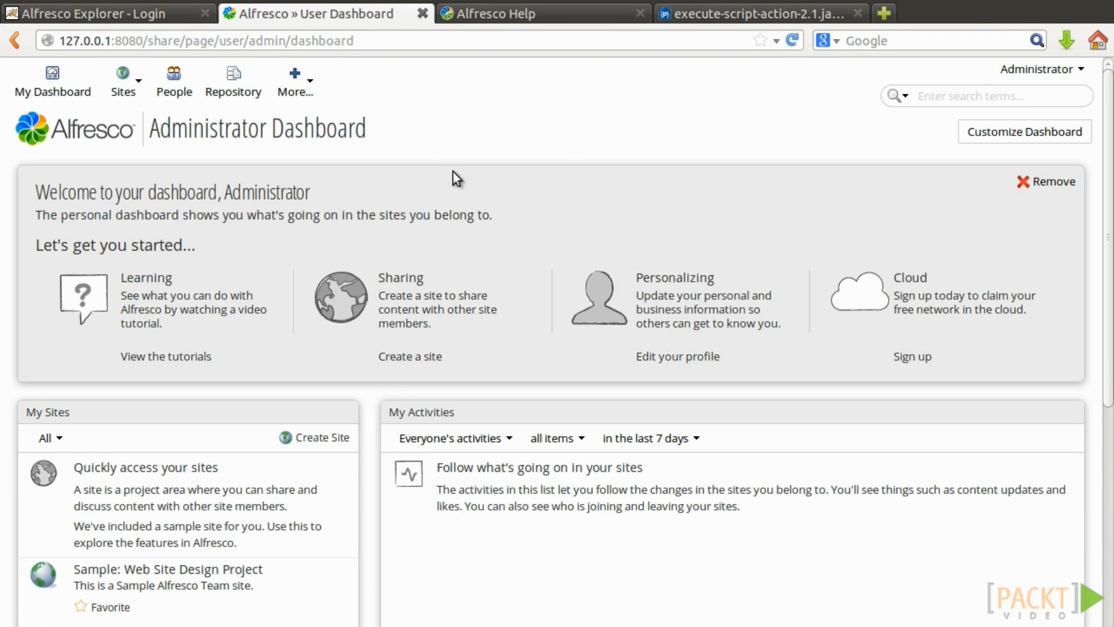
Open Execute Script for pdf-test.pdf in Repository > test and list the available scripts.
left_click(235, 87)
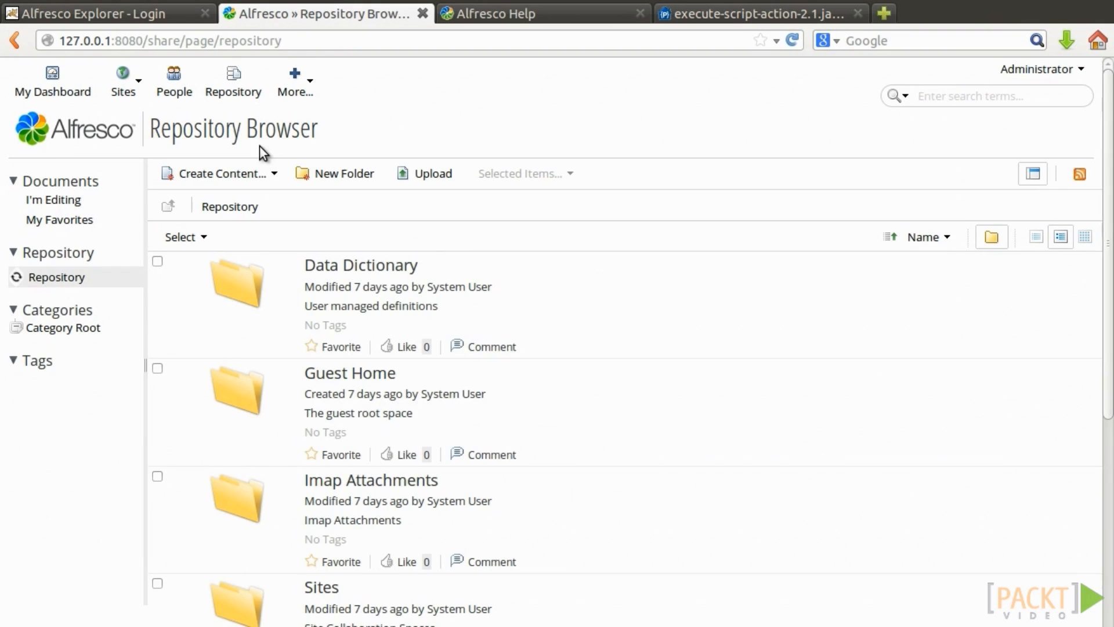
mouse_move(524, 326)
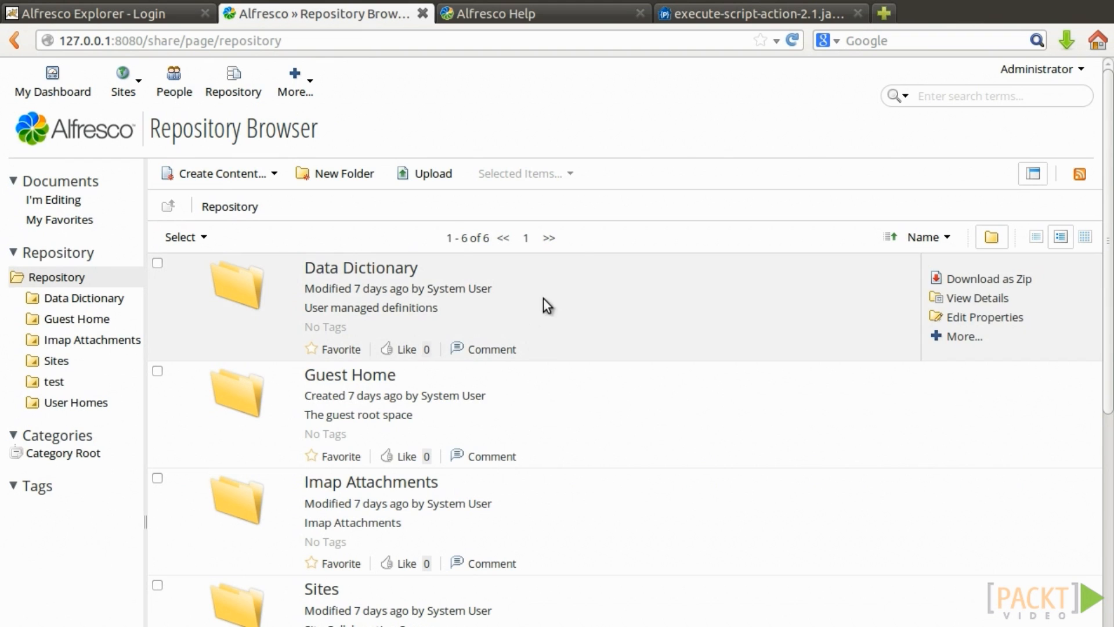
scroll(531, 312, "down", 5)
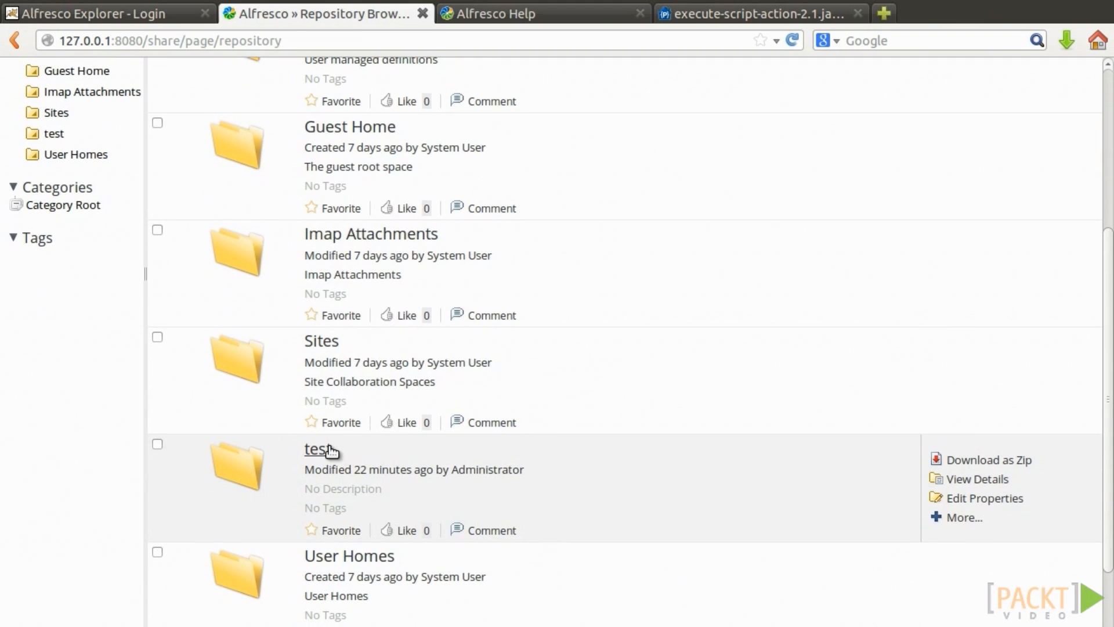
left_click(328, 449)
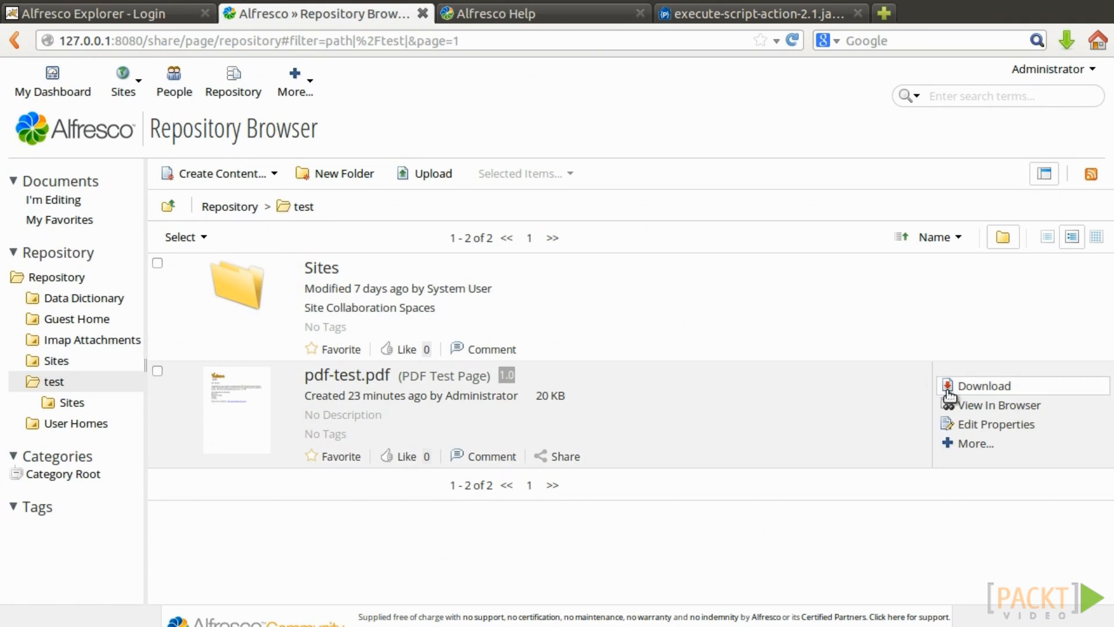
left_click(966, 443)
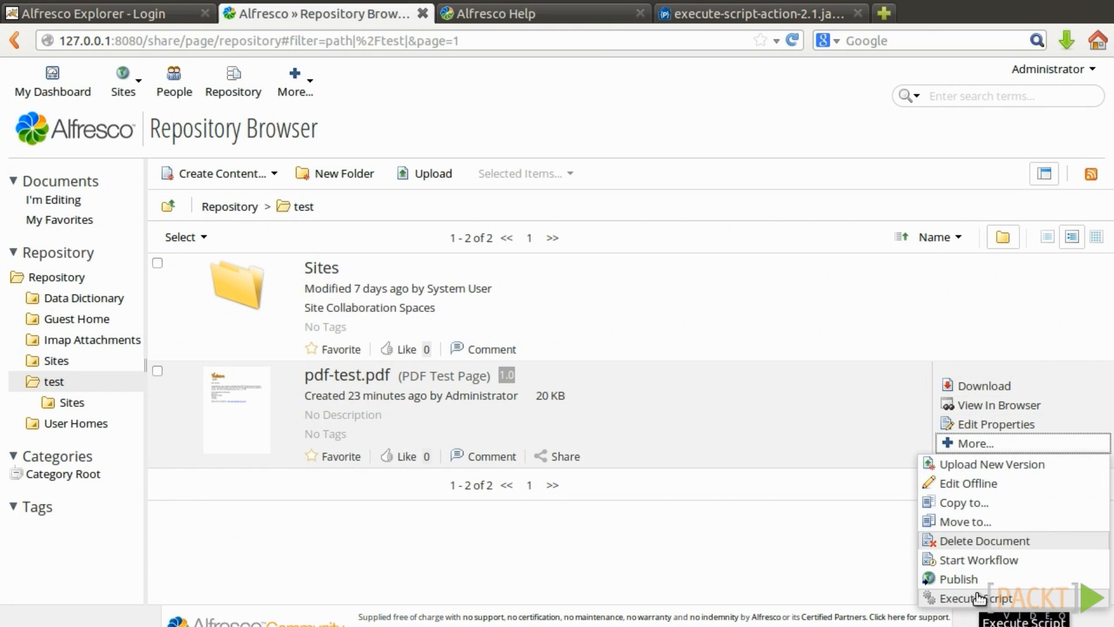
left_click(979, 597)
left_click(545, 367)
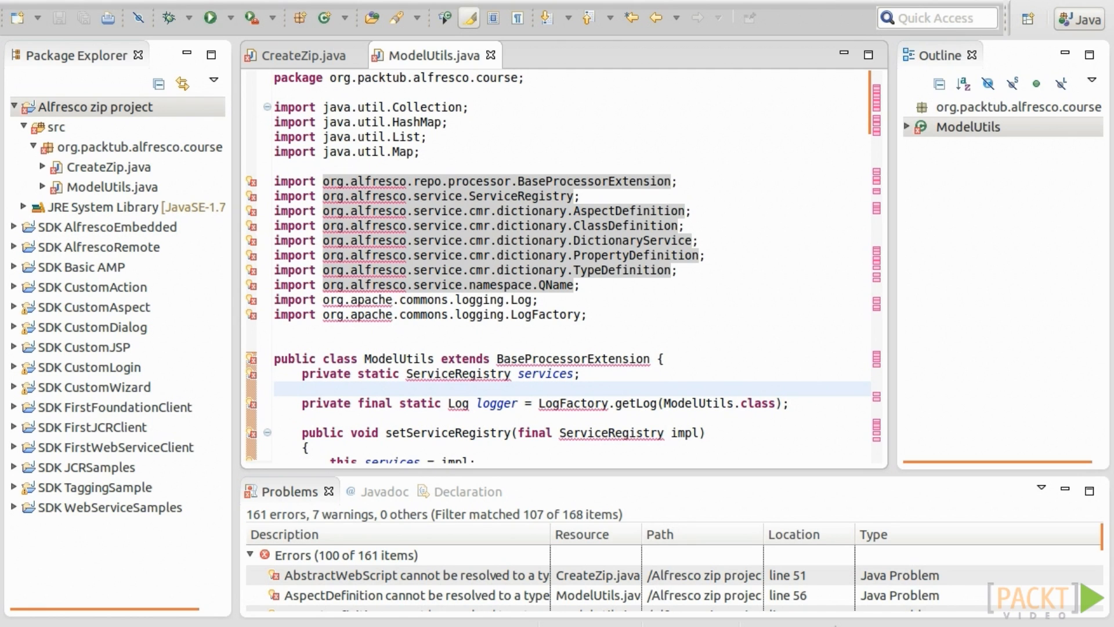
Add SDK AlfrescoEmbedded under the zip project's required build-path projects.
scroll(557, 235, "down", 7)
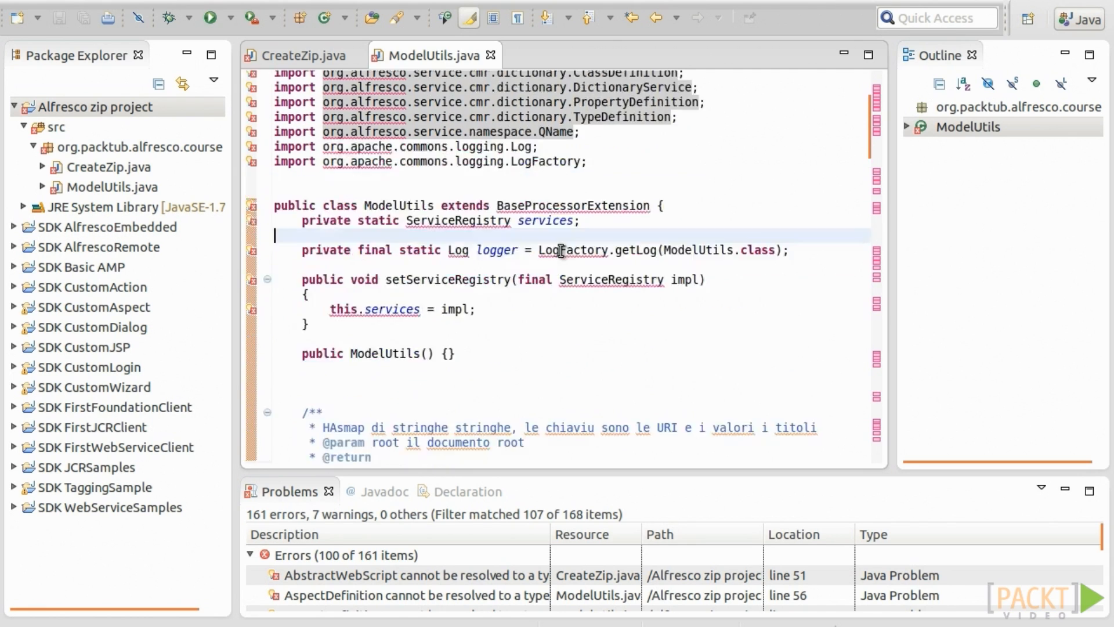
scroll(621, 265, "up", 6)
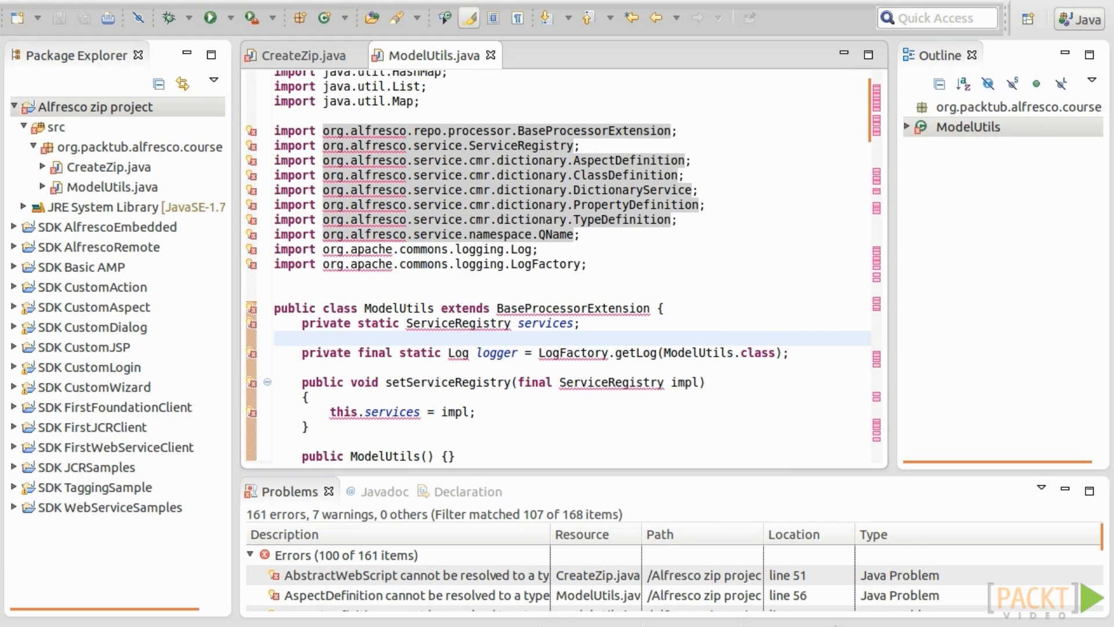
right_click(145, 110)
mouse_move(239, 308)
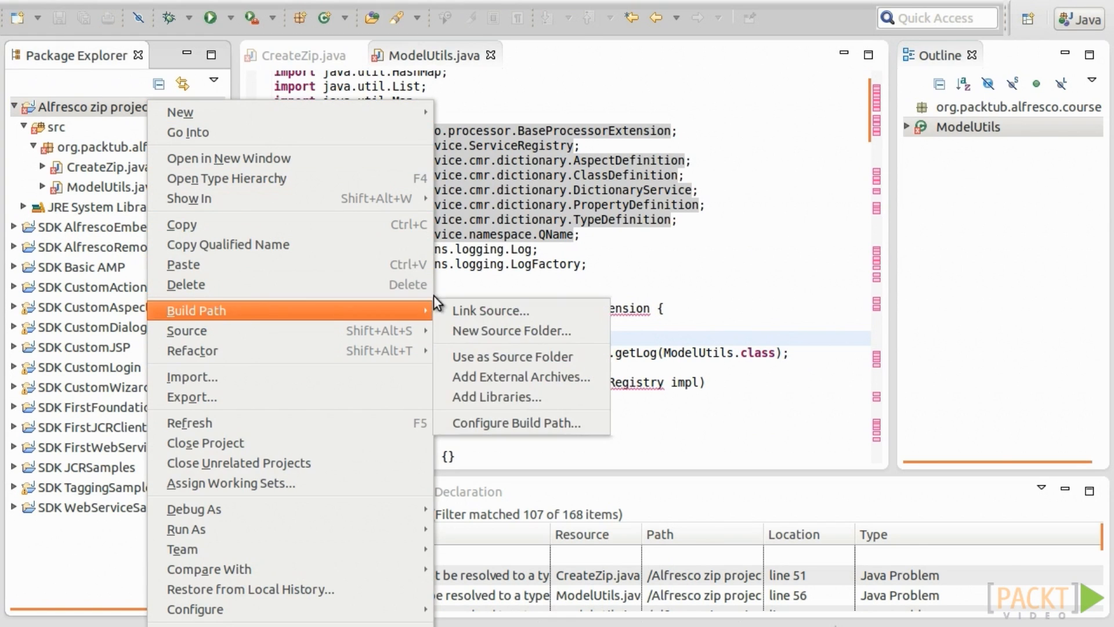
left_click(531, 416)
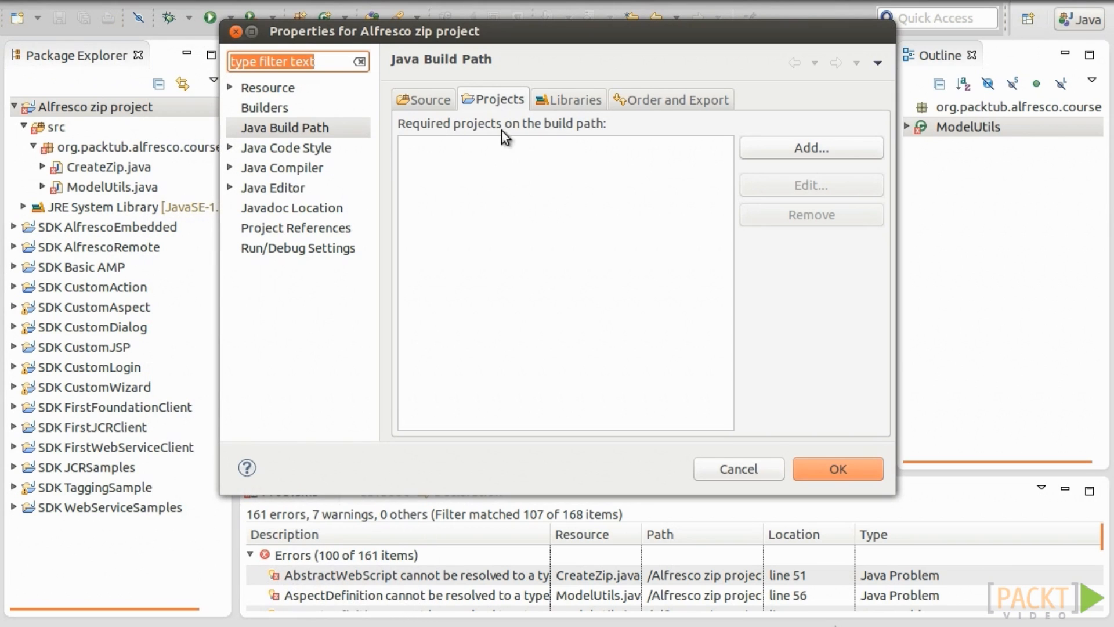
left_click(492, 98)
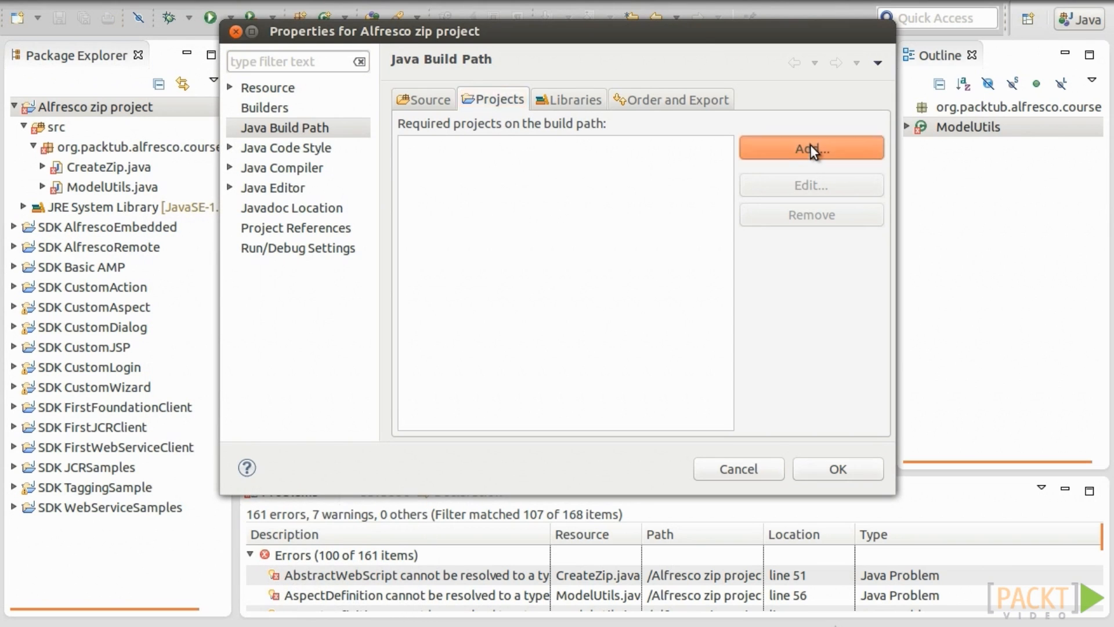
left_click(810, 147)
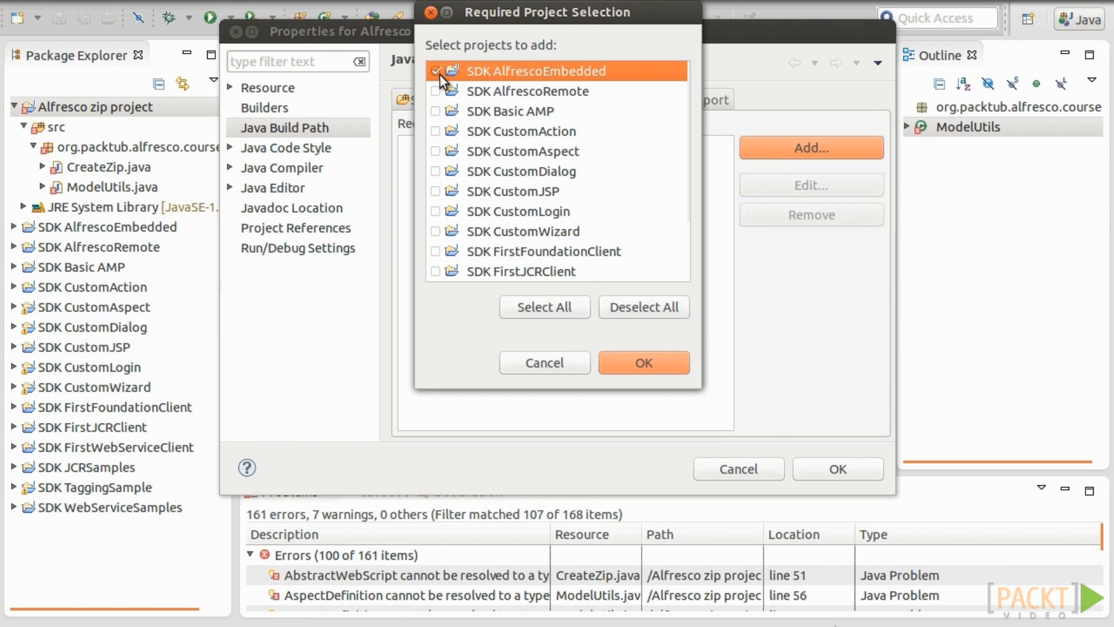
left_click(638, 362)
key("Return")
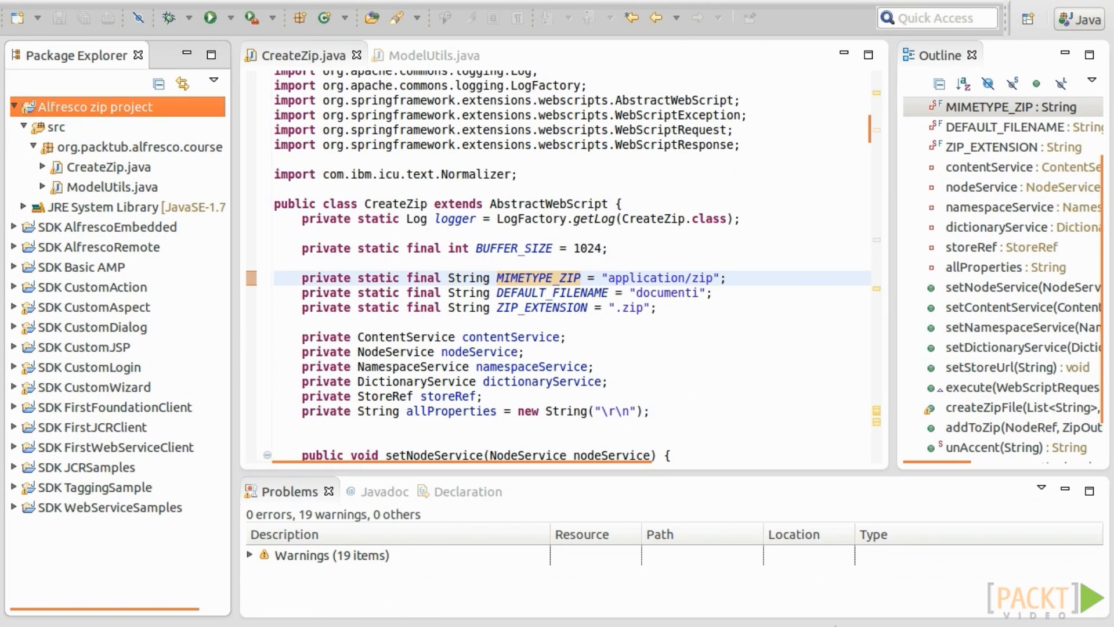
Export the Alfresco zip project as test.jar, overwriting the existing file and dismissing the warnings.
right_click(120, 99)
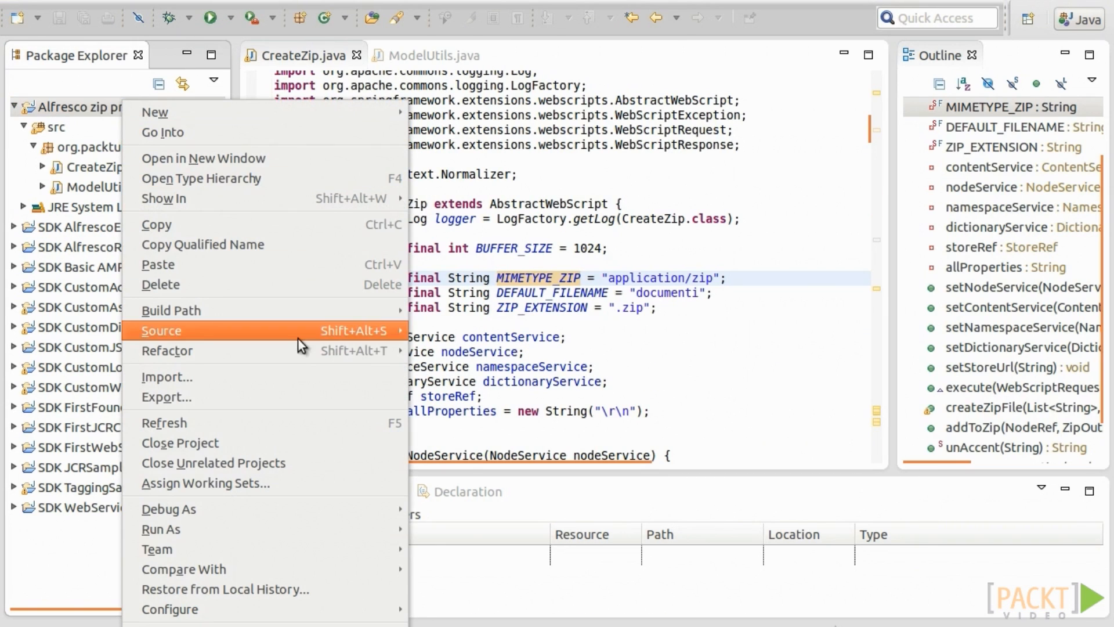
left_click(260, 397)
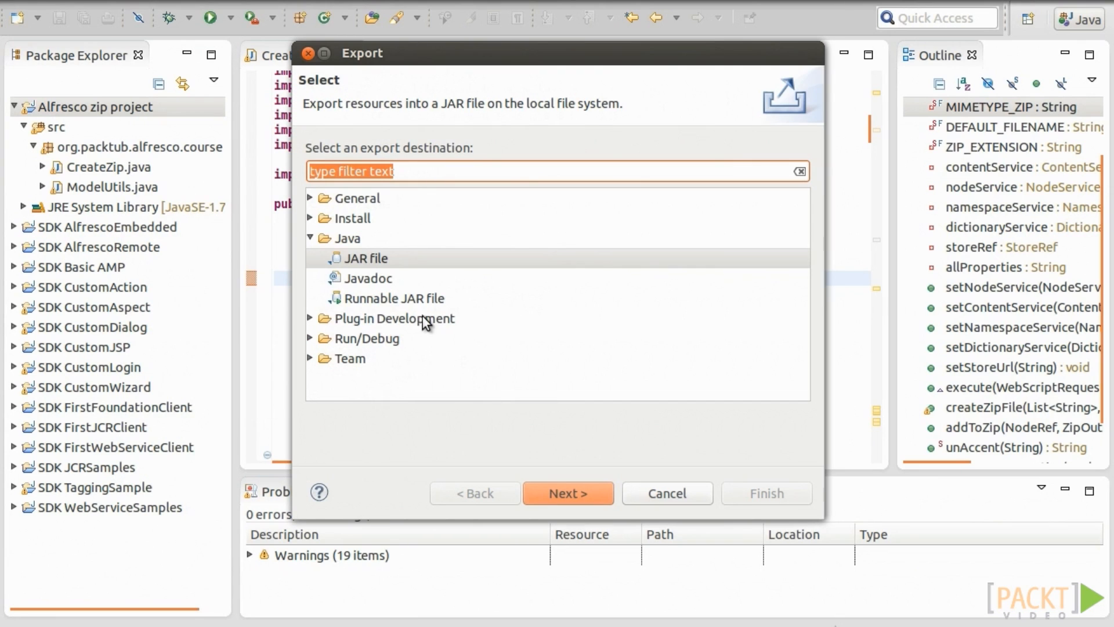
double_click(370, 258)
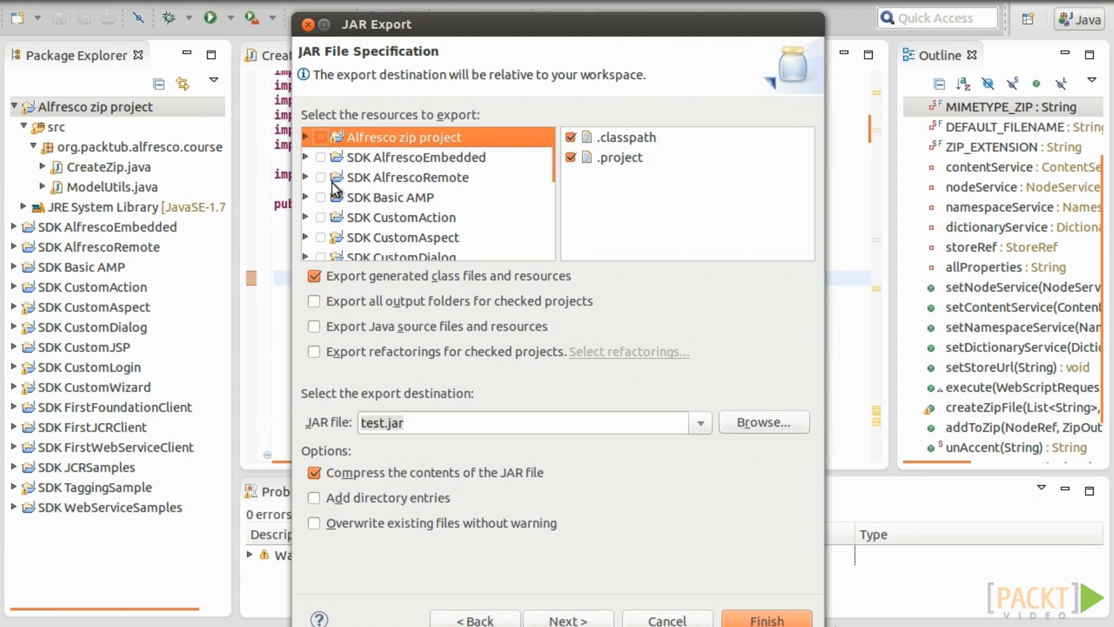
double_click(396, 422)
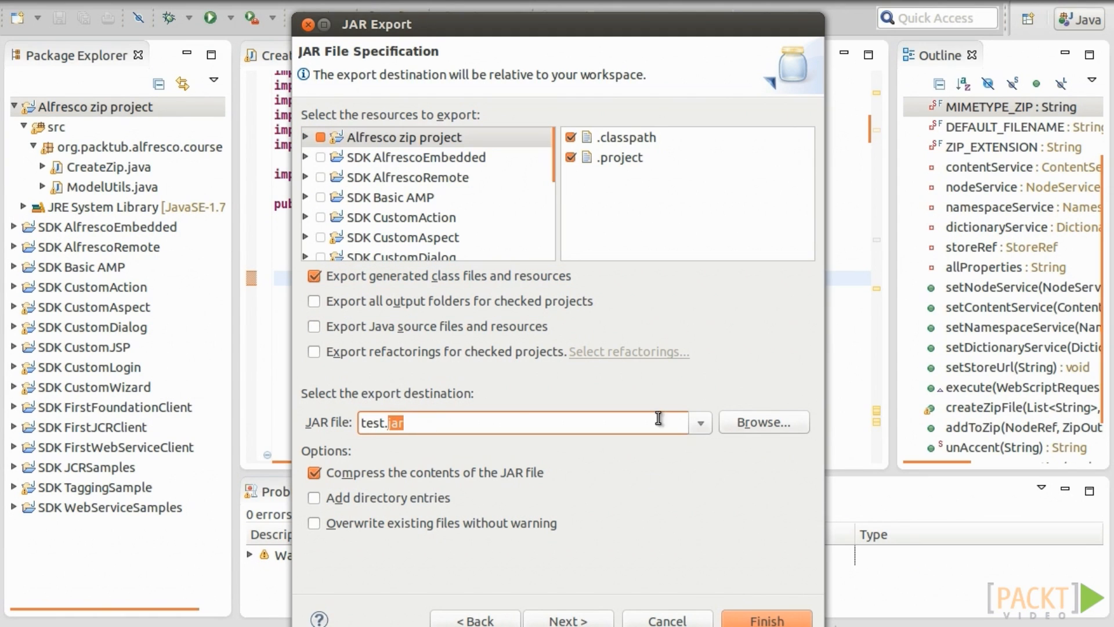
left_click(580, 620)
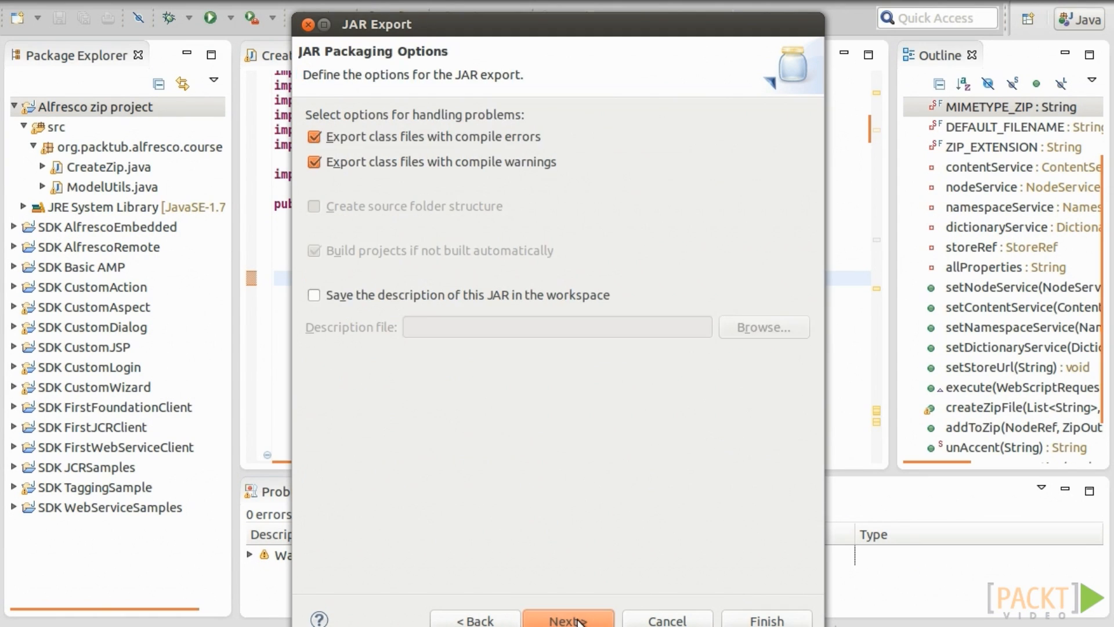
left_click(581, 620)
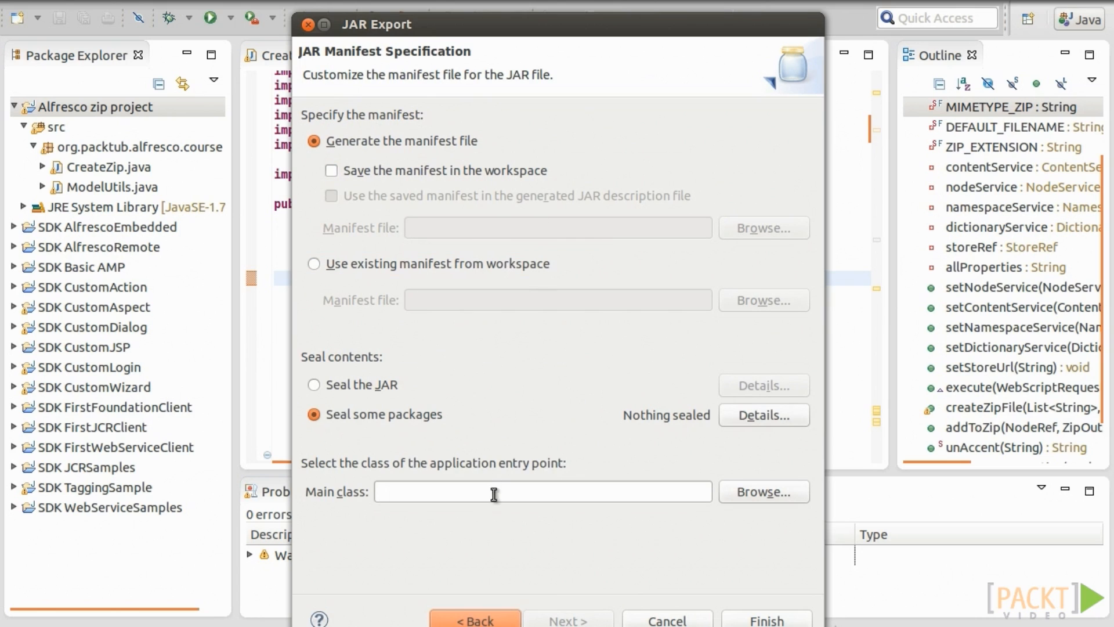
left_click(767, 619)
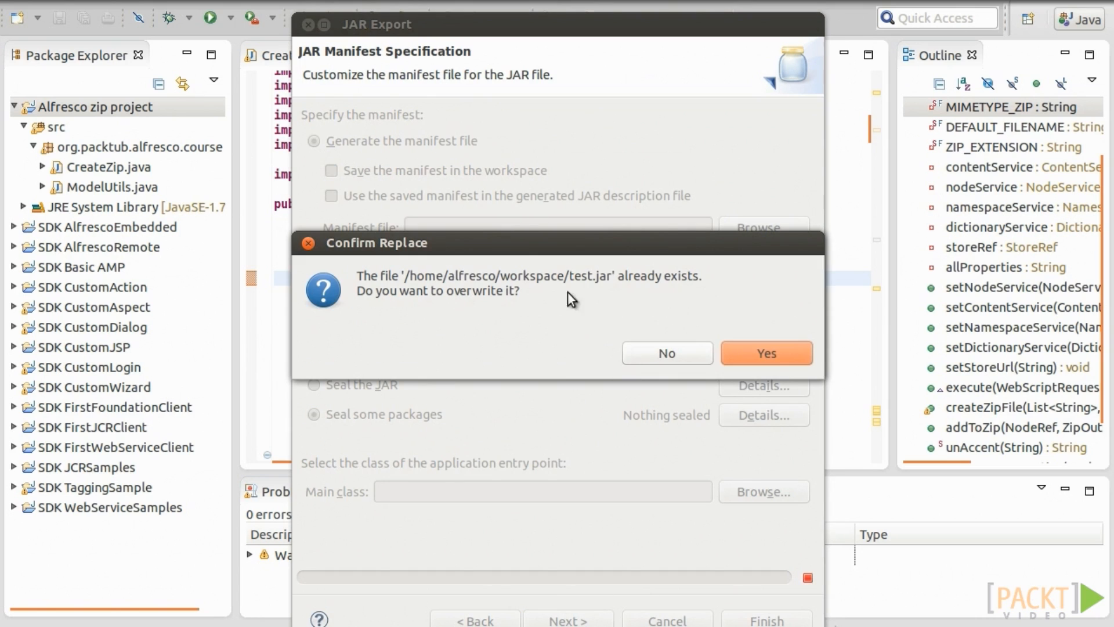
left_click(768, 354)
left_click(667, 351)
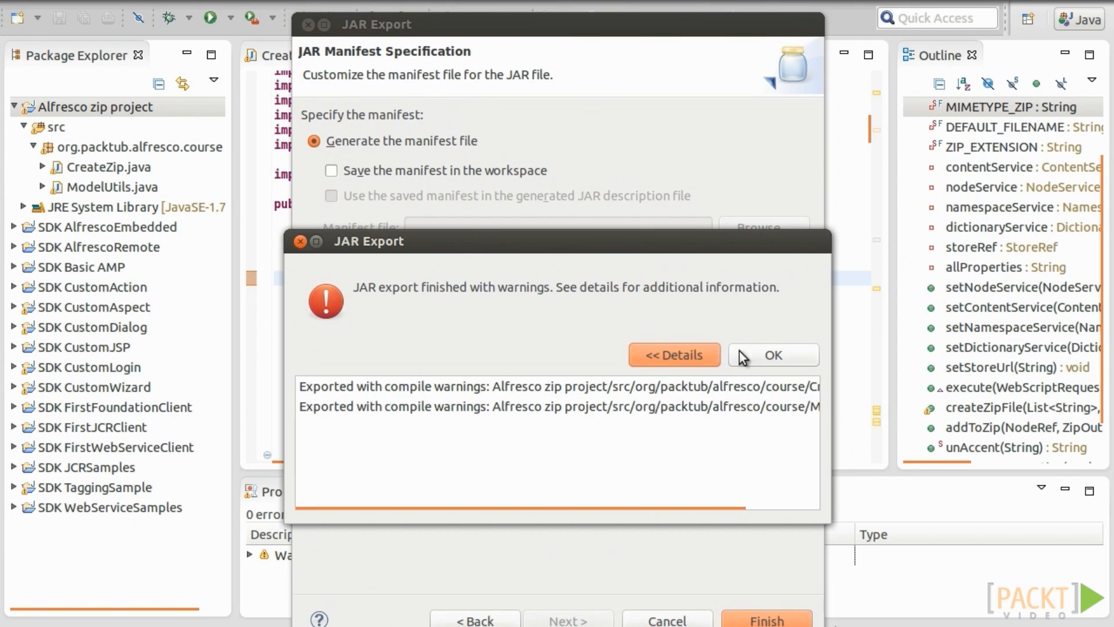
left_click(804, 362)
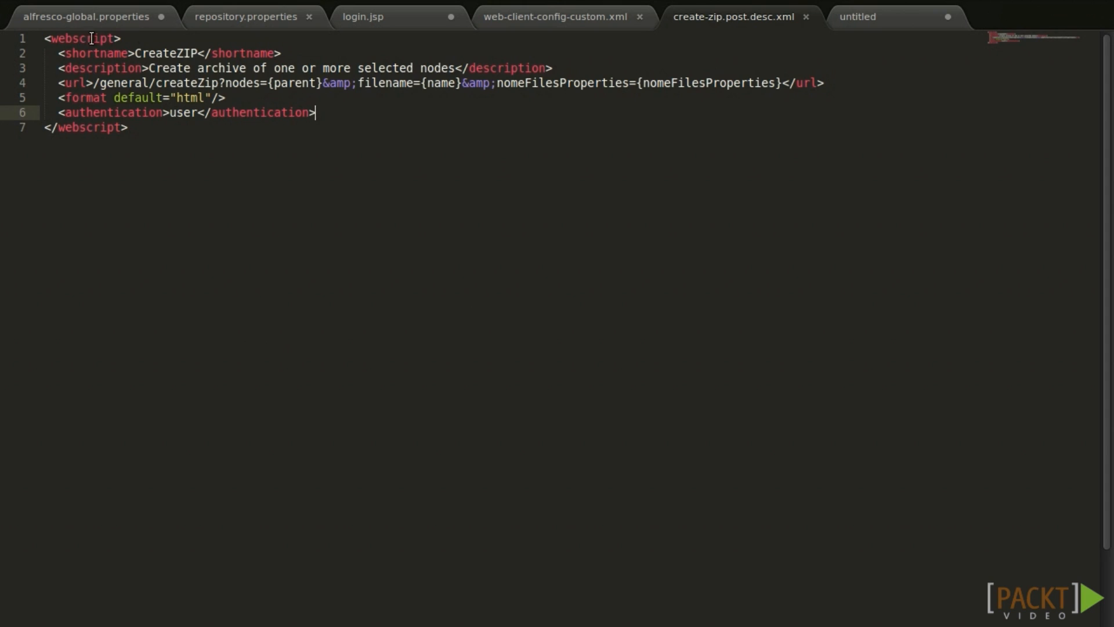
Review the create-zip.post.desc.xml descriptor text in the editor.
key("ctrl+a")
left_click(303, 143)
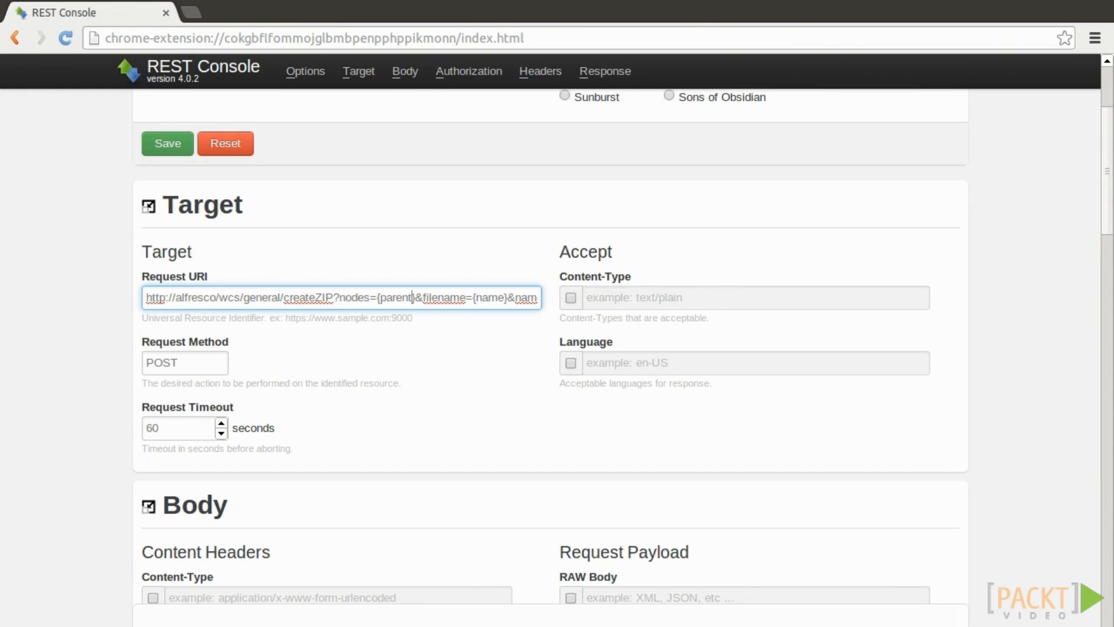
left_click(262, 297)
left_click(175, 297)
type("localhost:")
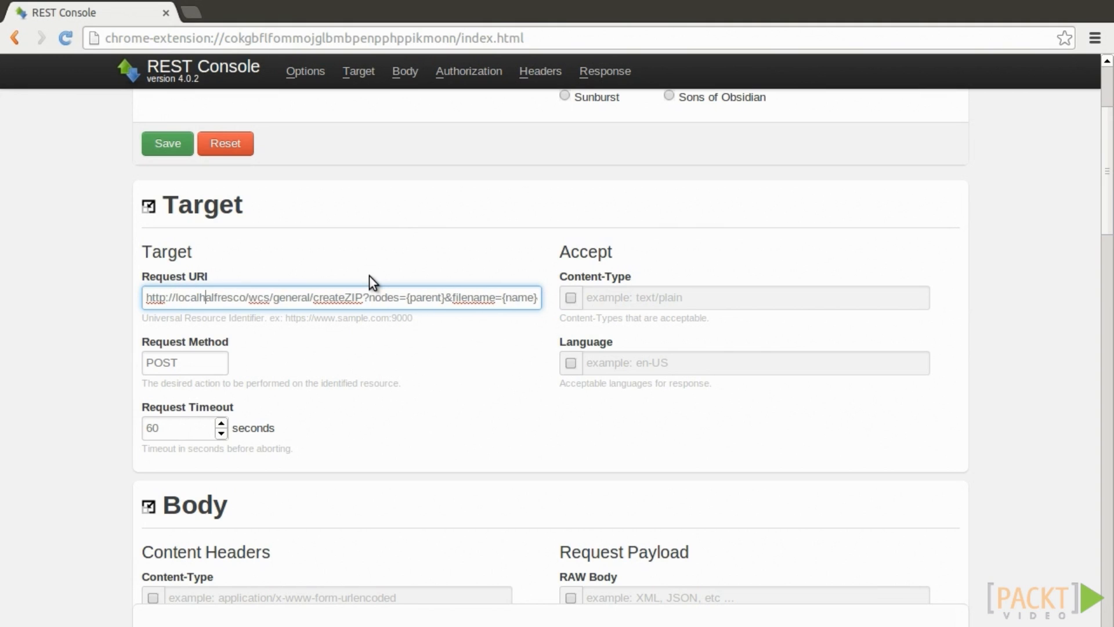
type("8080/")
Review the URI's query parameters, including the name, nameFilesProperties and parent placeholders.
left_click_drag(345, 298, 559, 298)
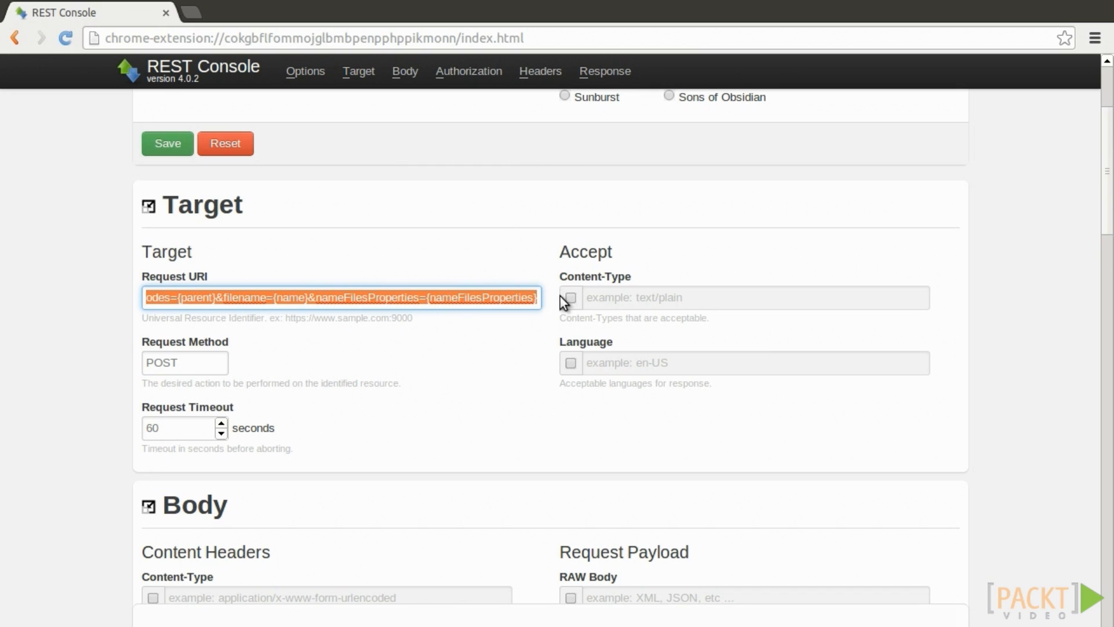
double_click(291, 297)
double_click(485, 297)
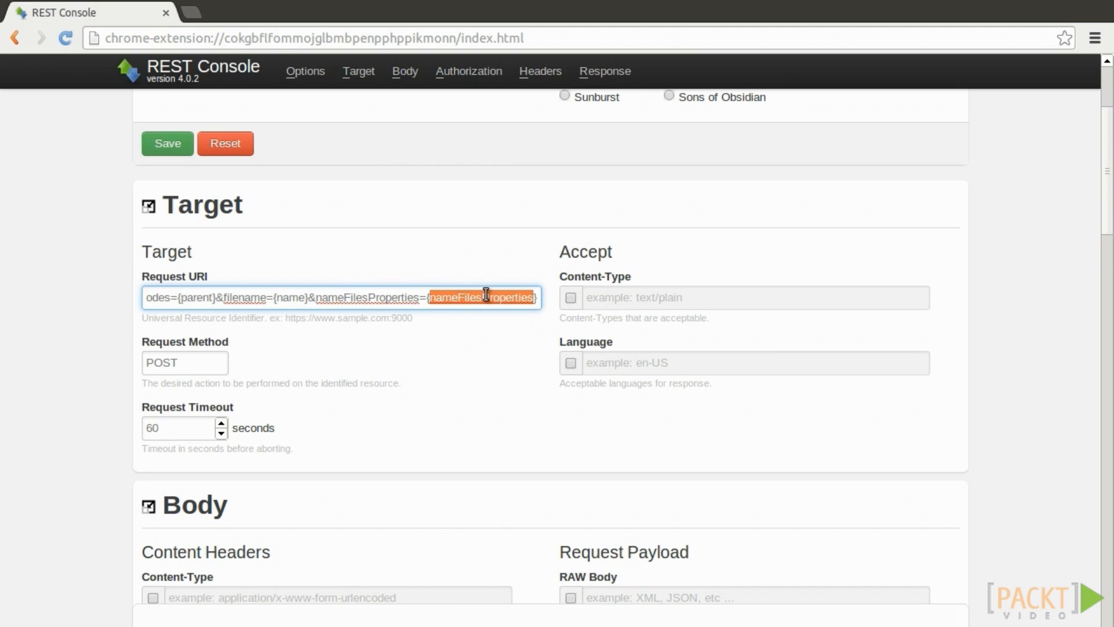
double_click(200, 297)
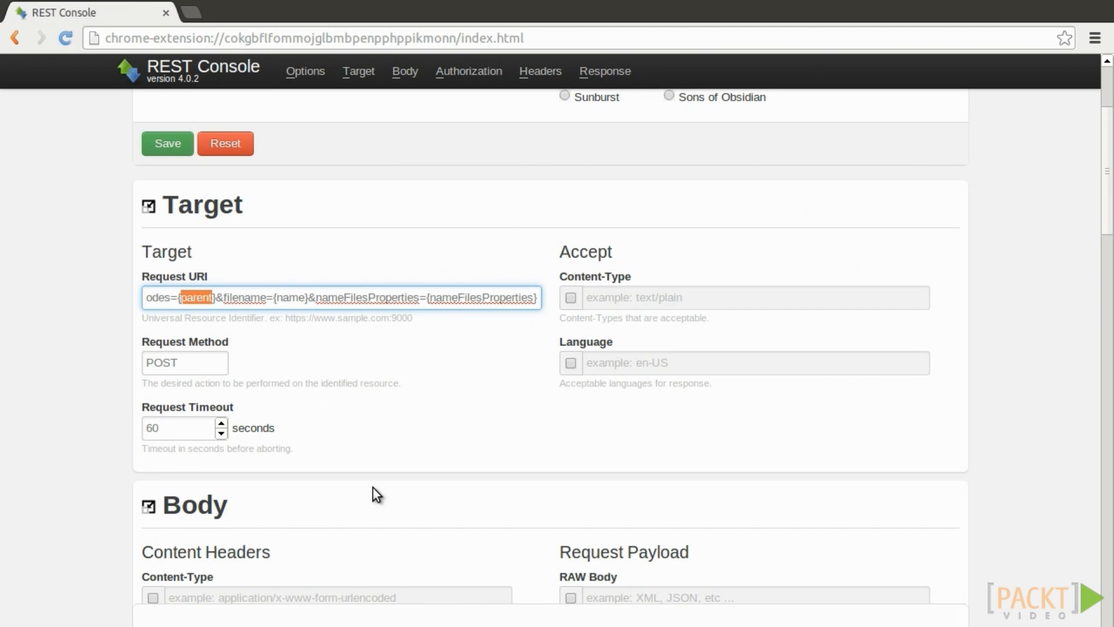
scroll(294, 386, "down", 10)
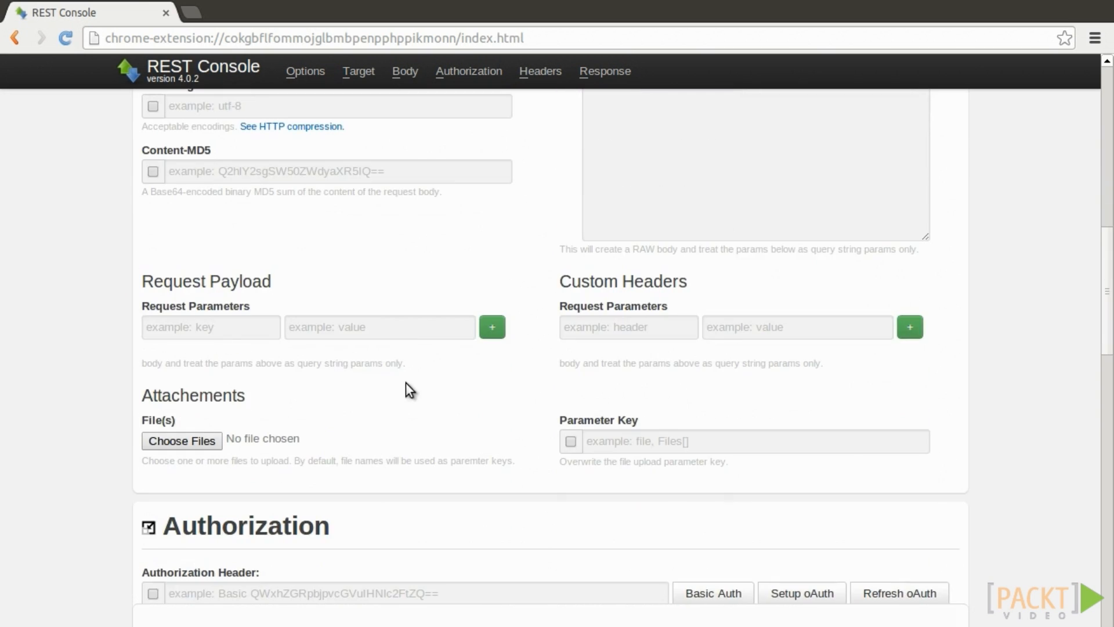
scroll(406, 383, "down", 15)
scroll(377, 386, "down", 4)
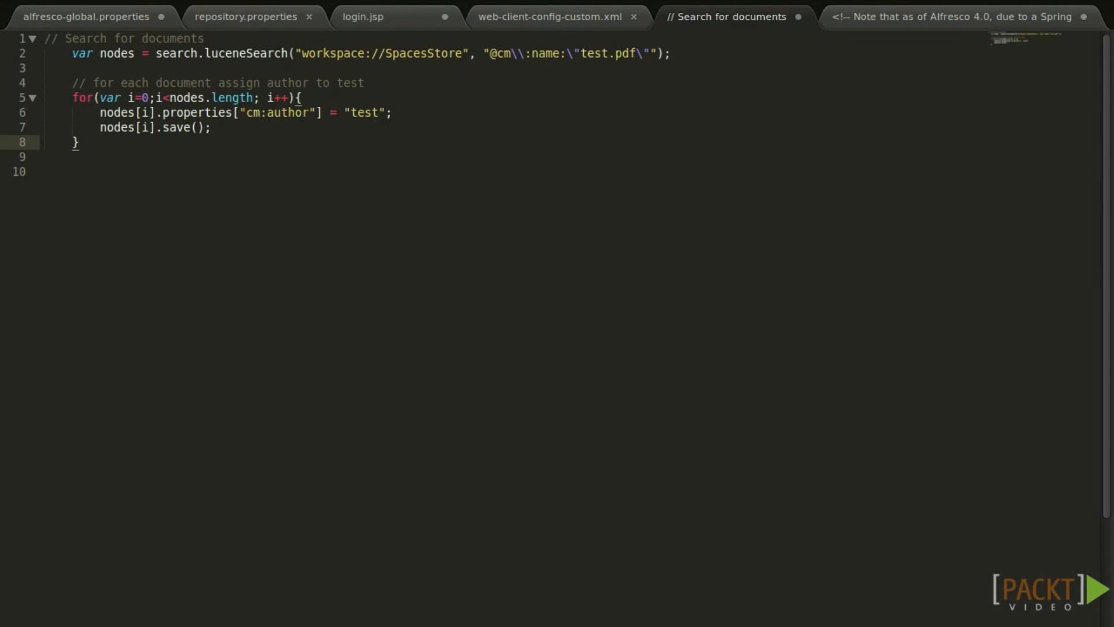
Move to the empty line below the document-search script.
left_click(235, 184)
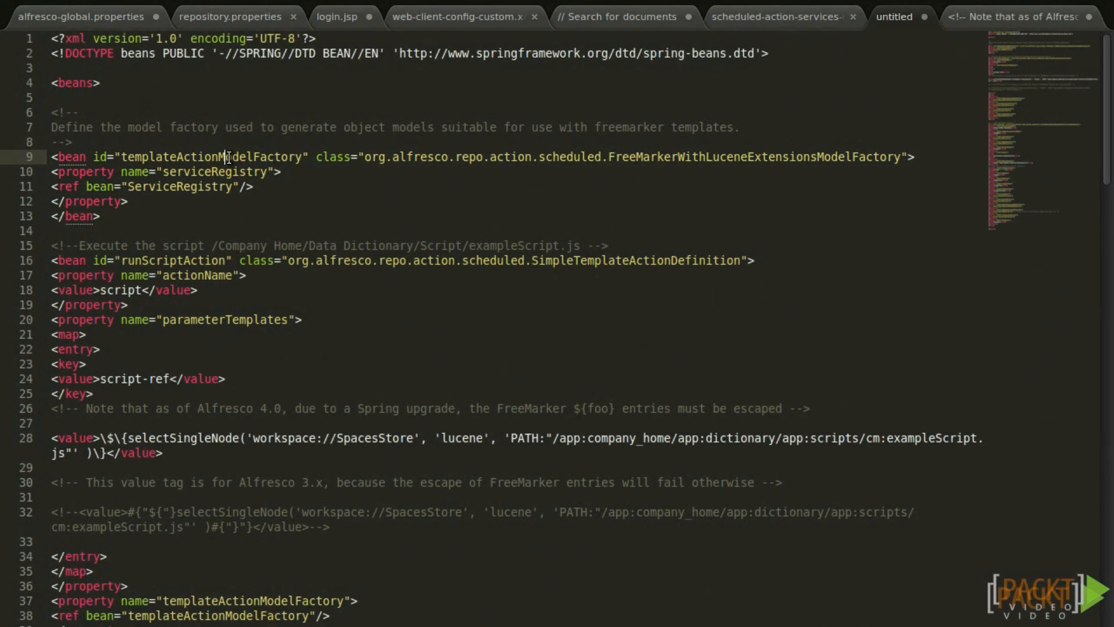
Check templateActionModelFactory usages and locate the runScript cronExpression on lines 77–78, set to 0 0/10 * * * ?
double_click(228, 157)
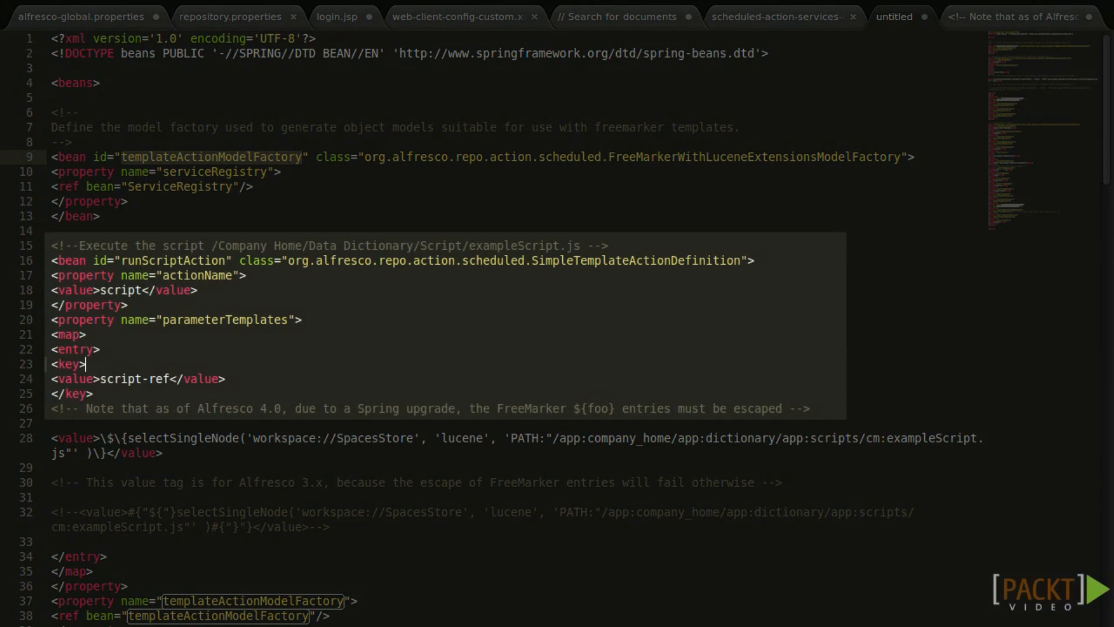
key("Escape")
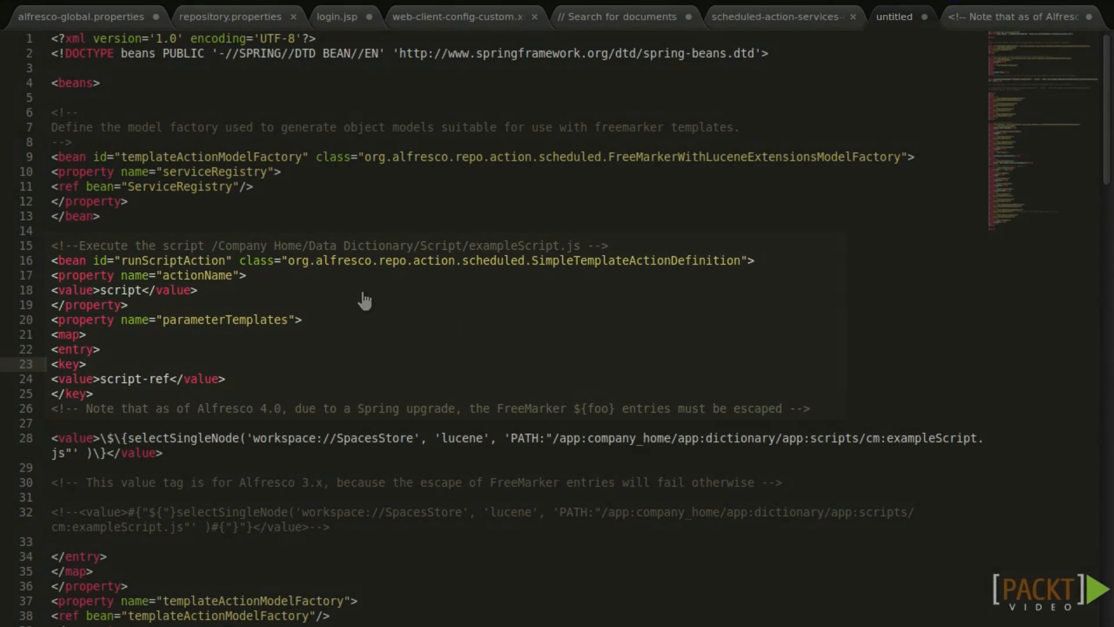
scroll(511, 318, "down", 12)
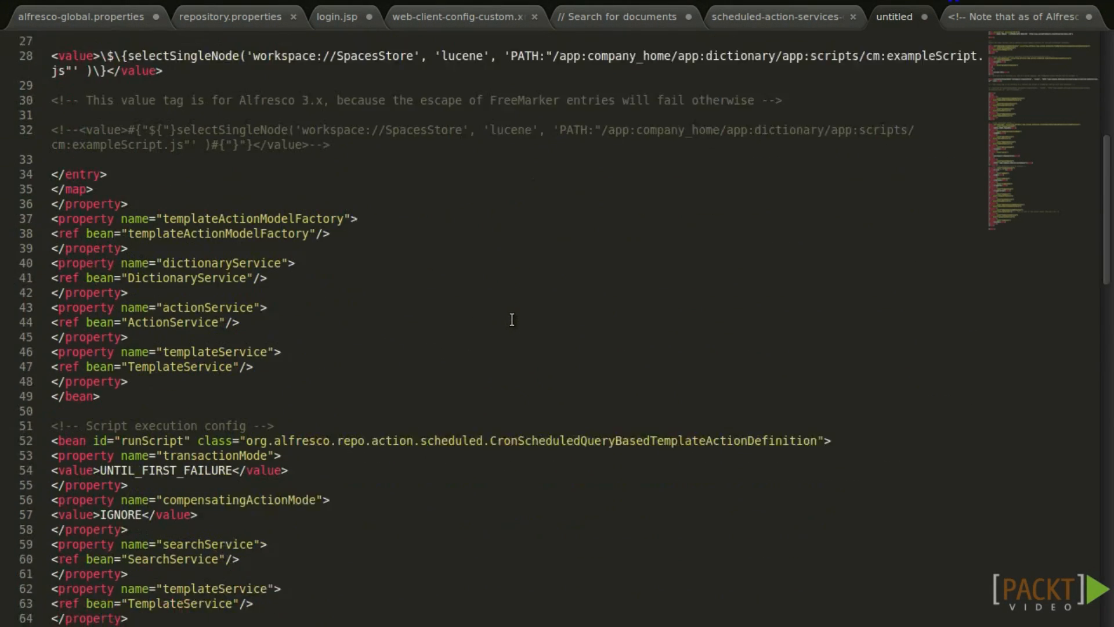
scroll(698, 313, "down", 2)
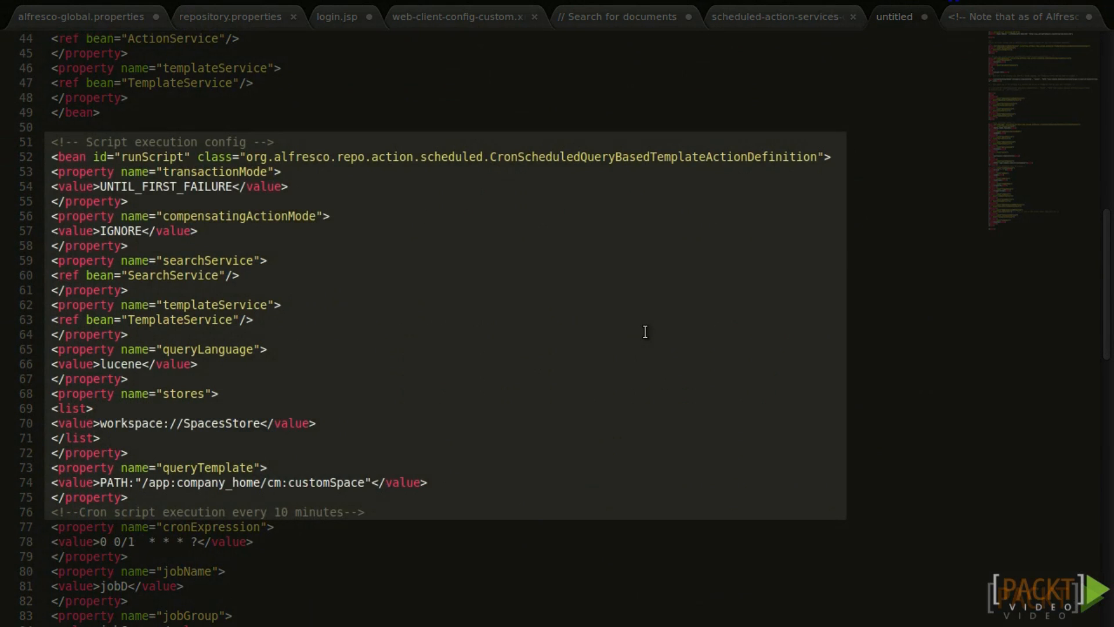
scroll(644, 330, "down", 4)
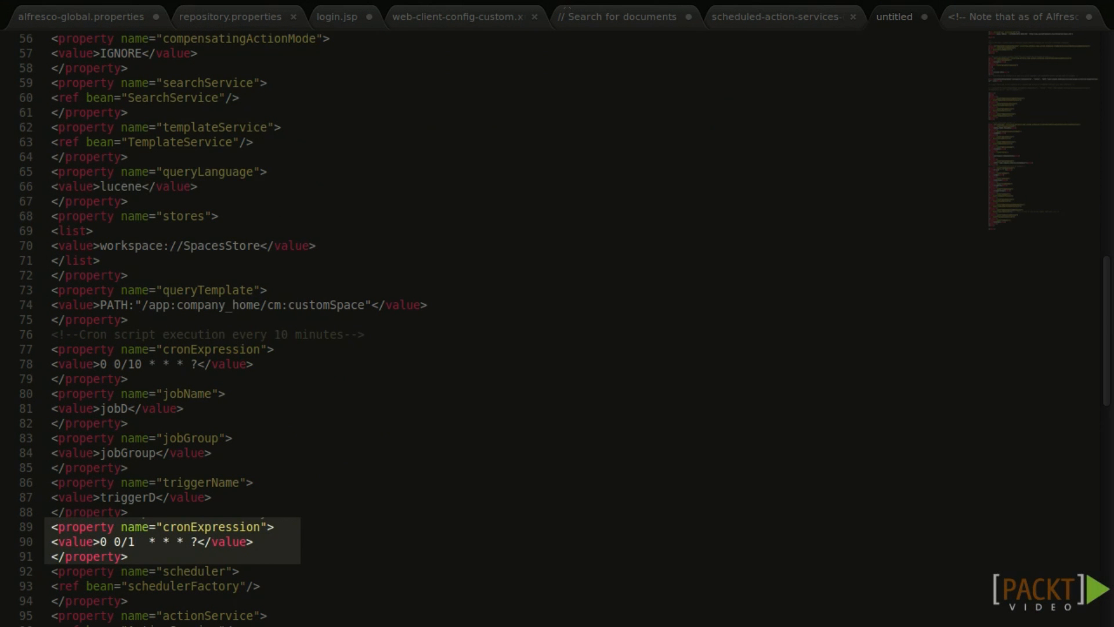
left_click_drag(141, 350, 267, 364)
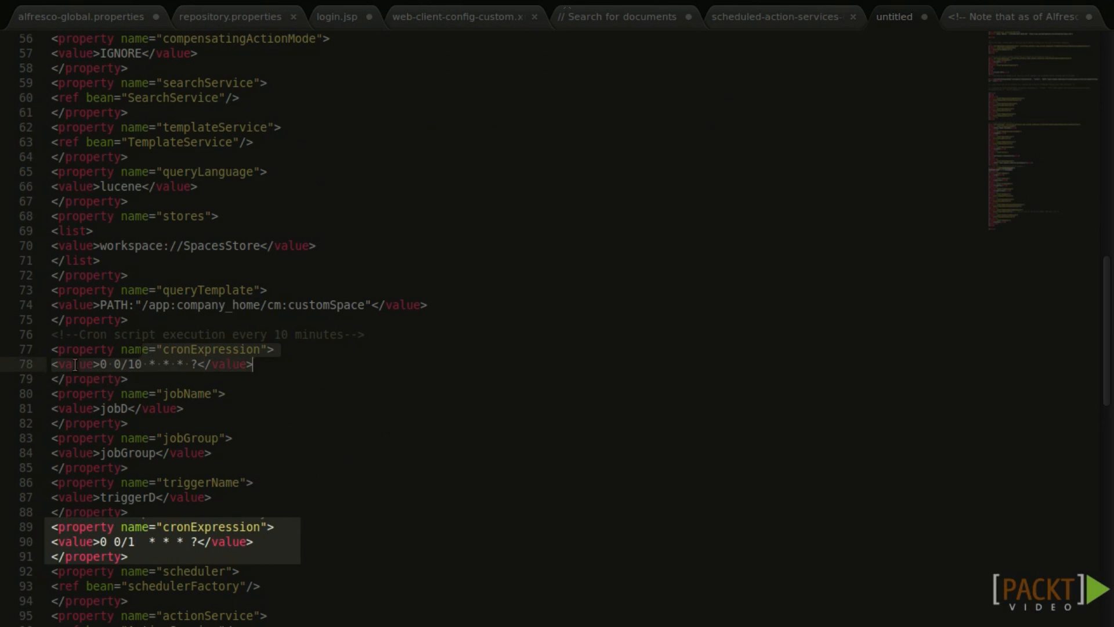
key("Right")
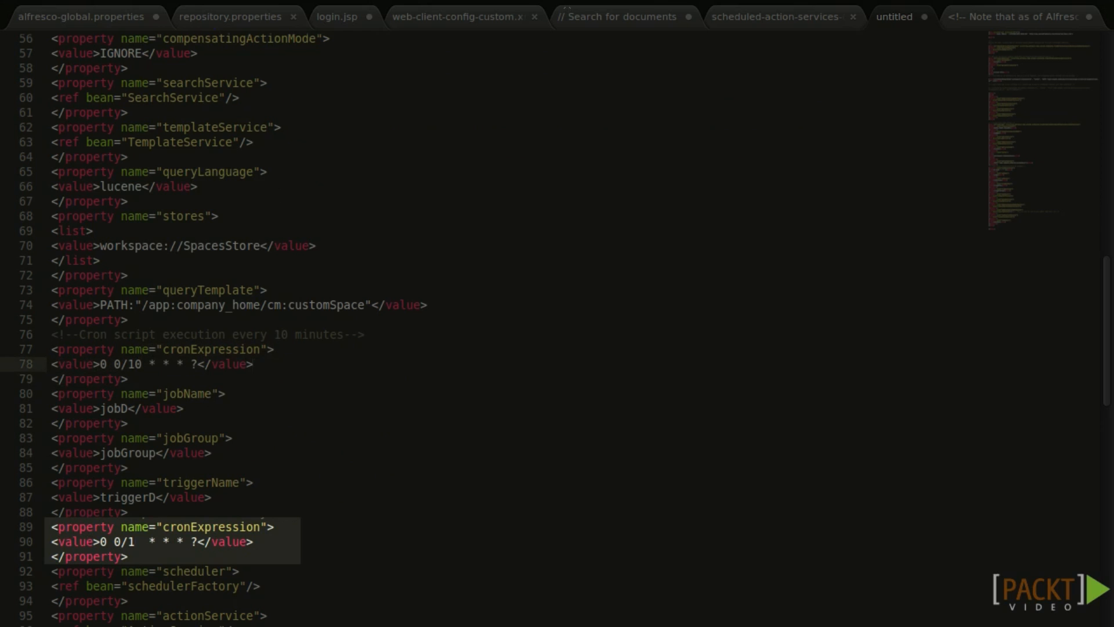
key("alt+Tab")
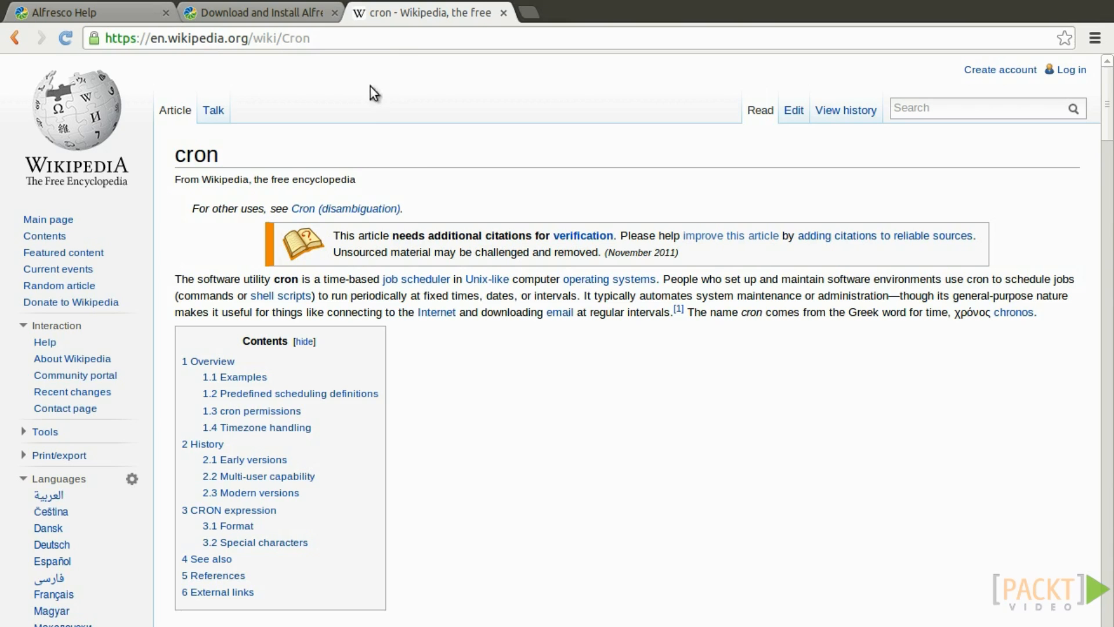
Scroll through the cron article's Overview and Examples sections.
scroll(580, 363, "down", 8)
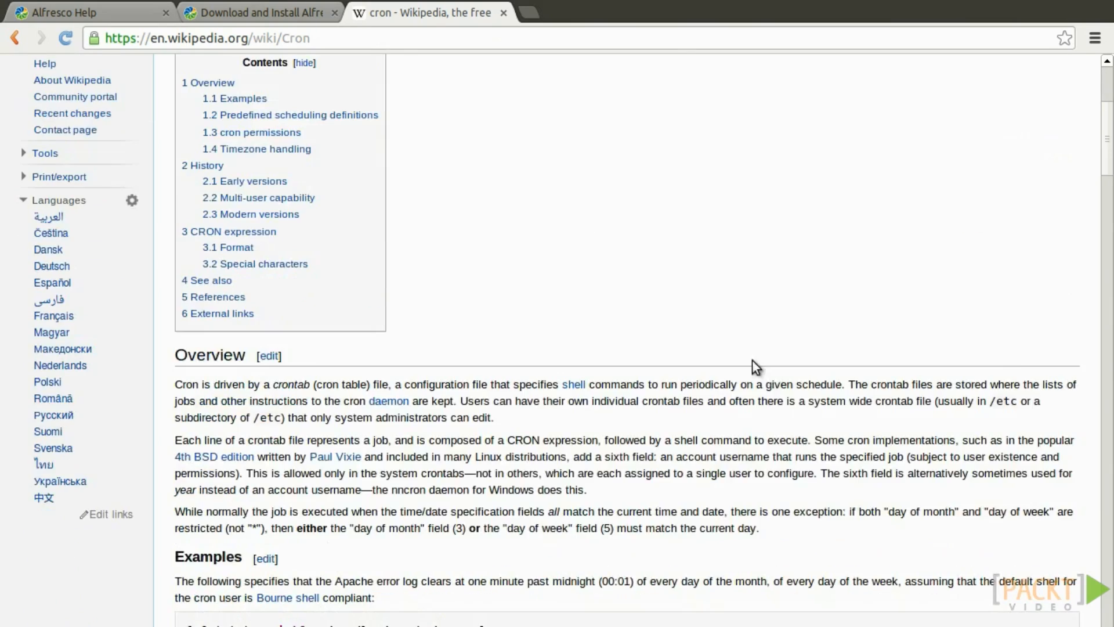
scroll(707, 360, "down", 6)
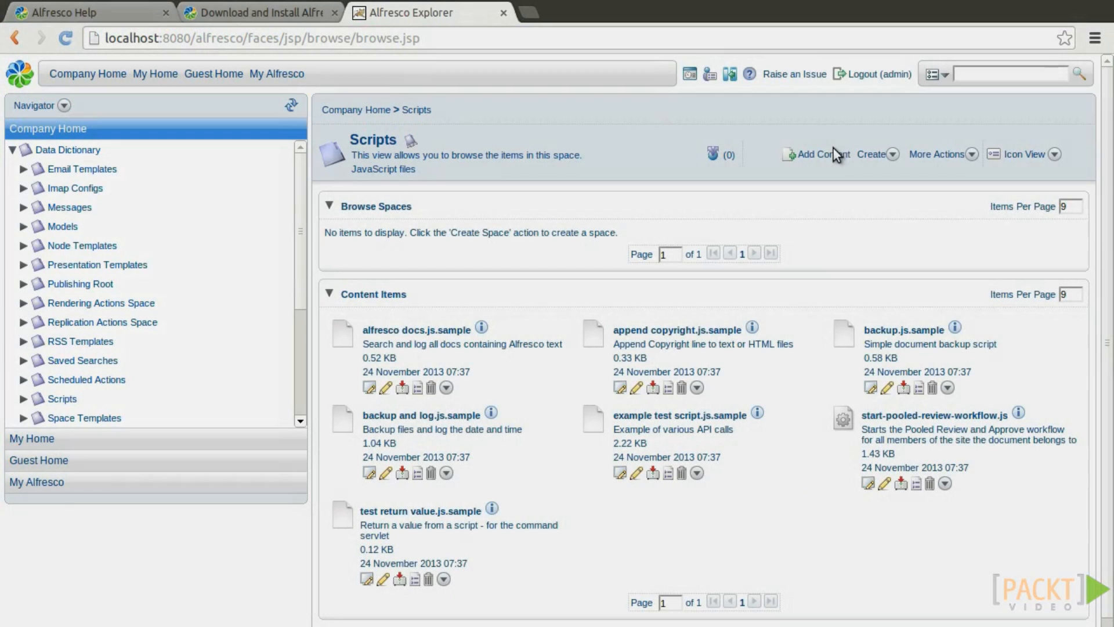
Upload exampleScript.js from the Downloads folder into the Scripts space.
left_click(823, 158)
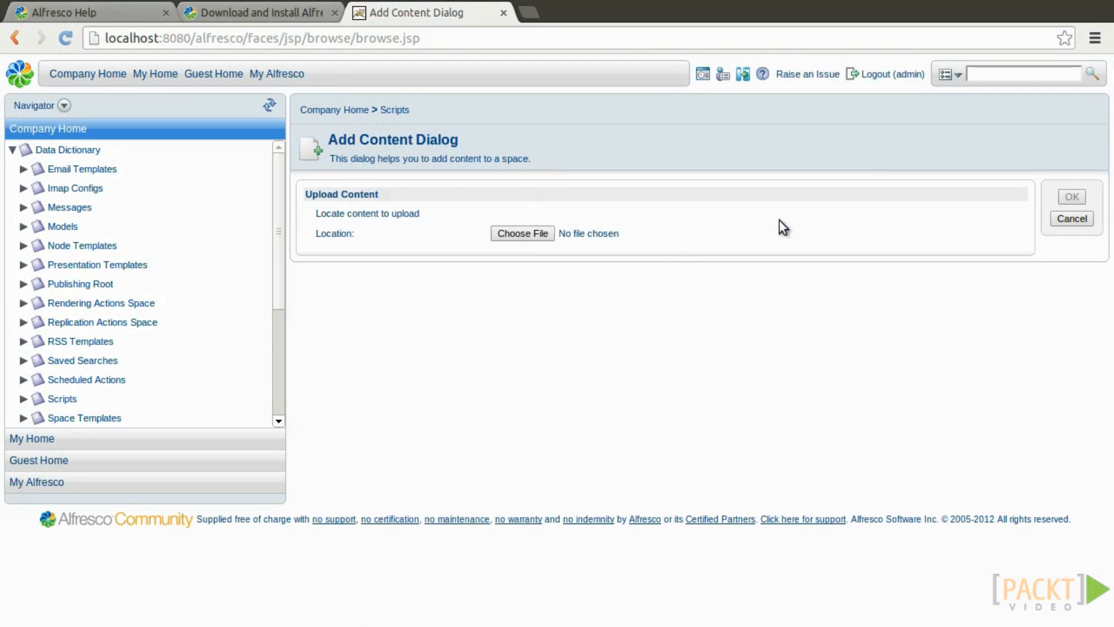
left_click(493, 229)
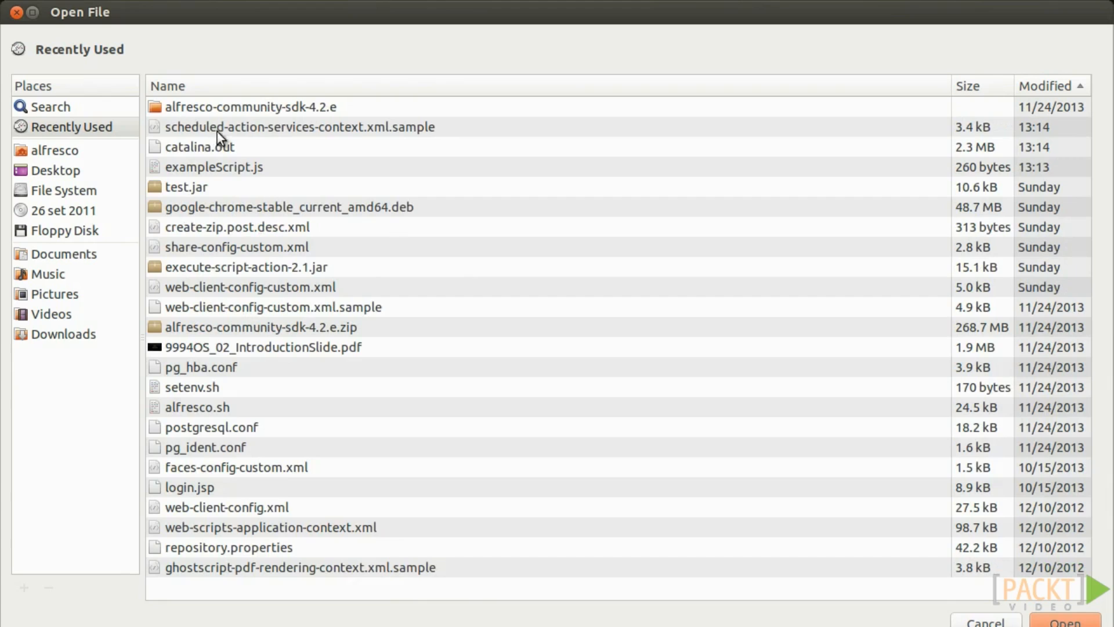
left_click(62, 152)
double_click(200, 168)
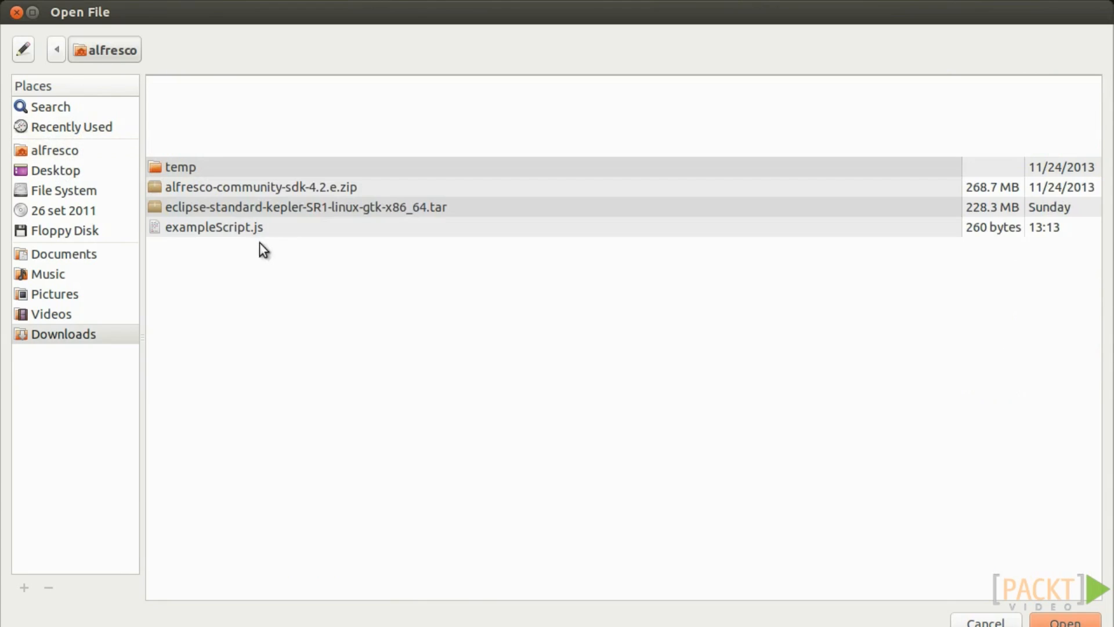
left_click(213, 230)
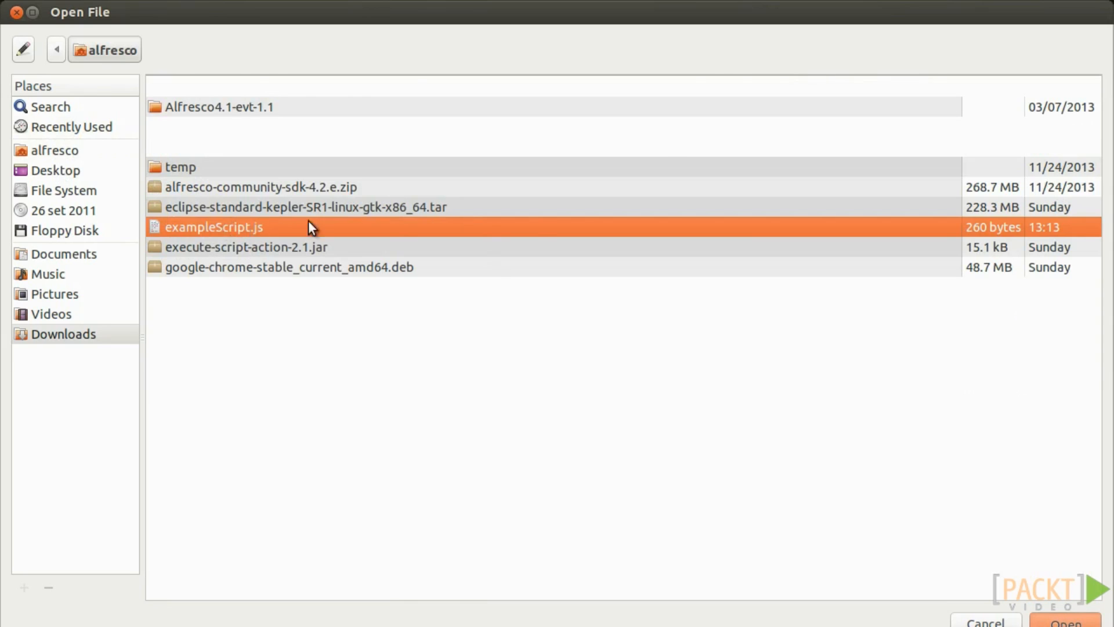
double_click(252, 228)
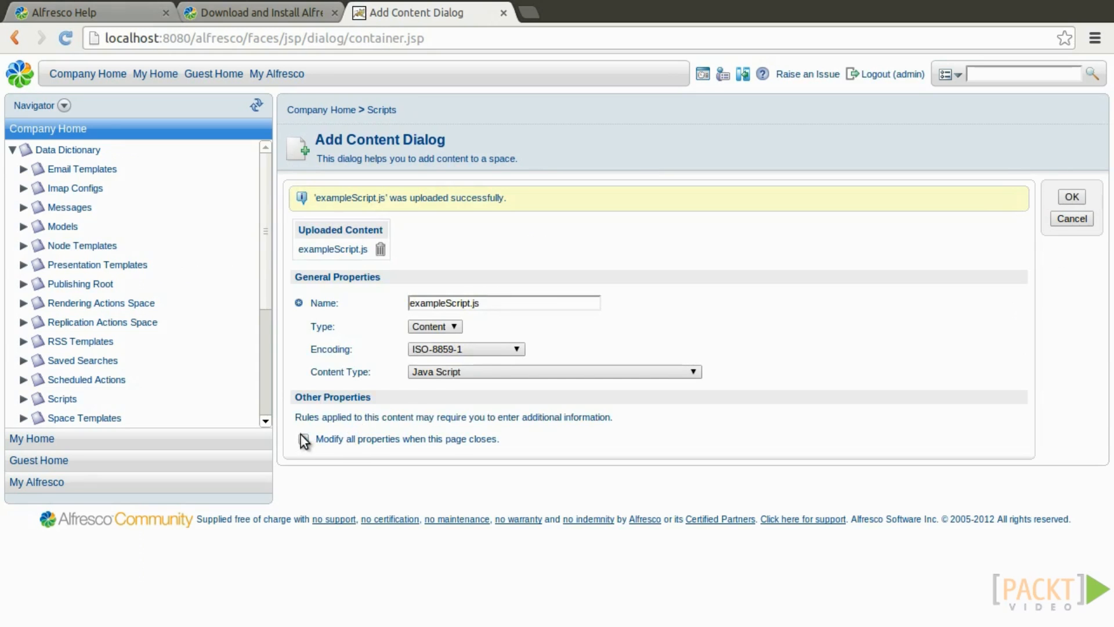
left_click(1061, 199)
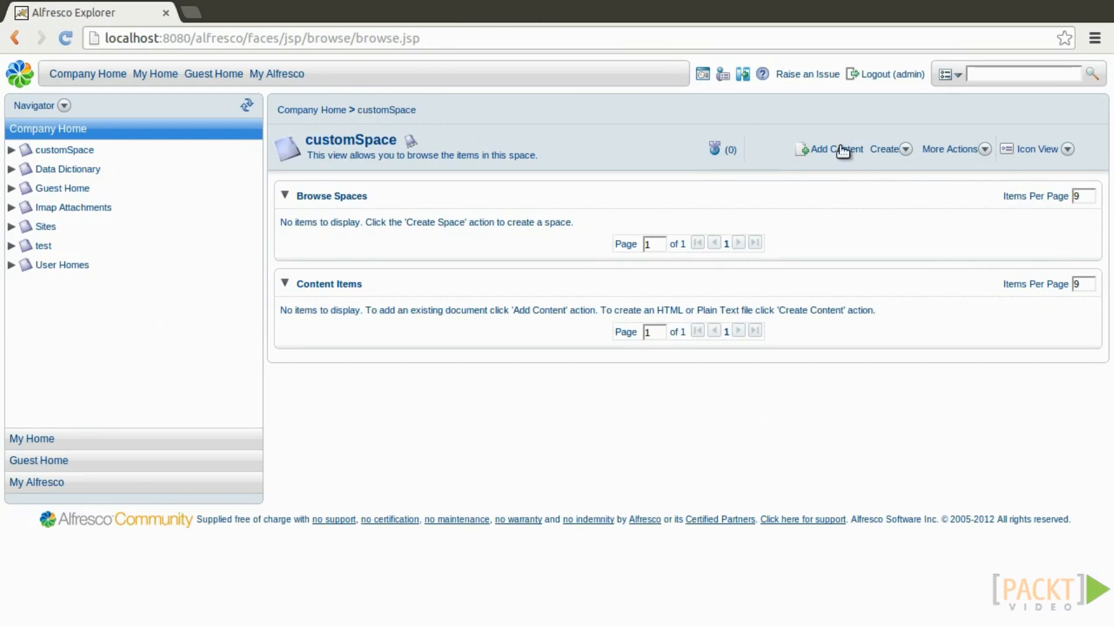
Upload test.pdf from the temp folder into customSpace.
left_click(844, 152)
left_click(526, 232)
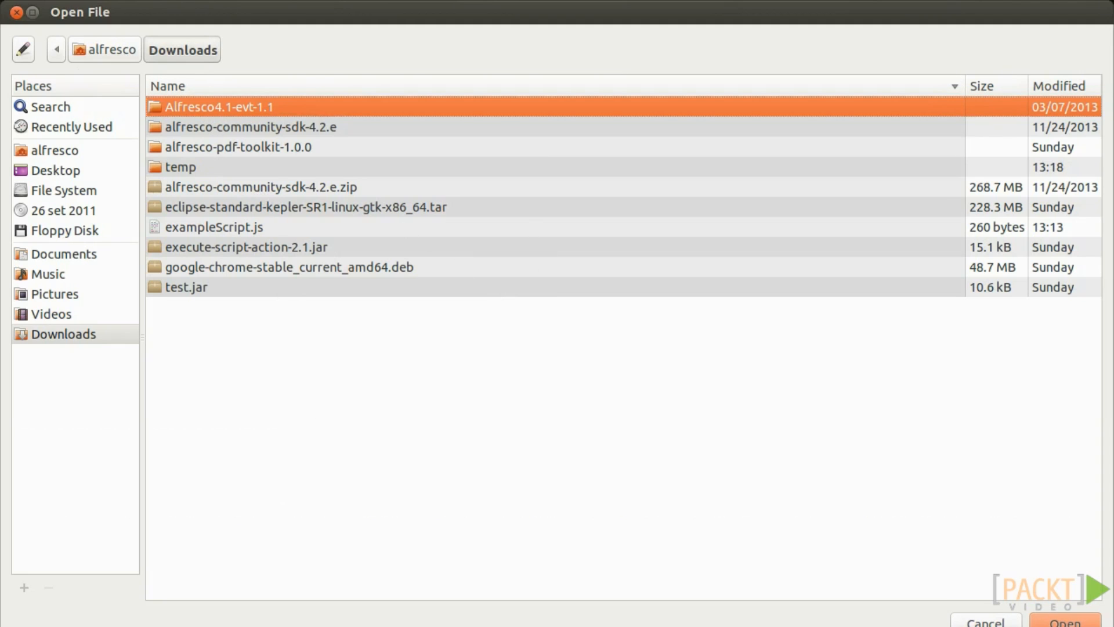
double_click(184, 162)
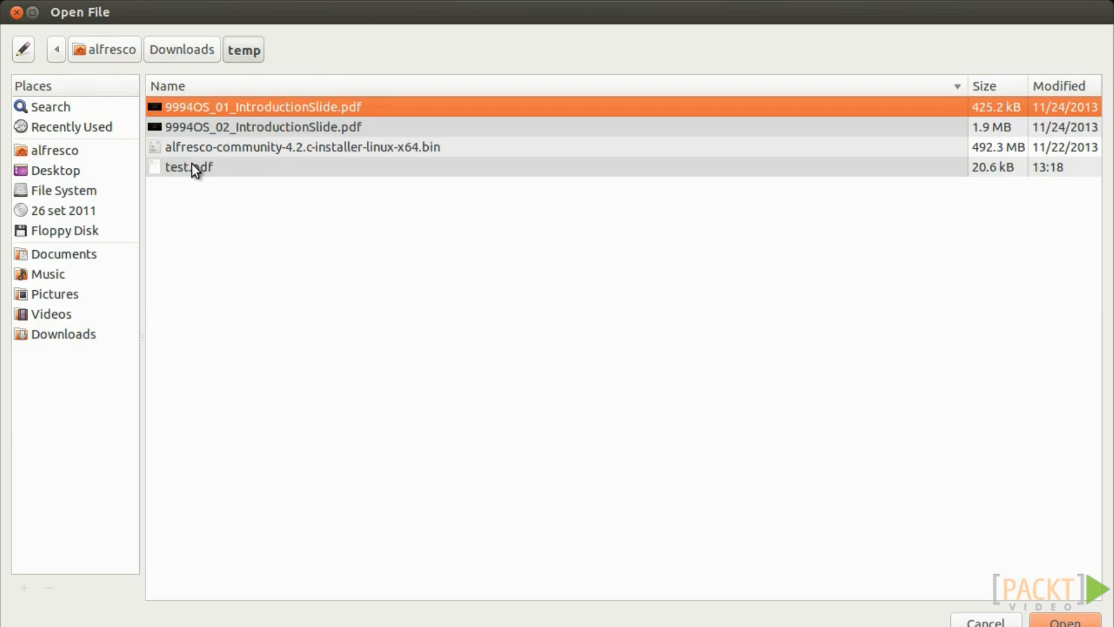
double_click(192, 164)
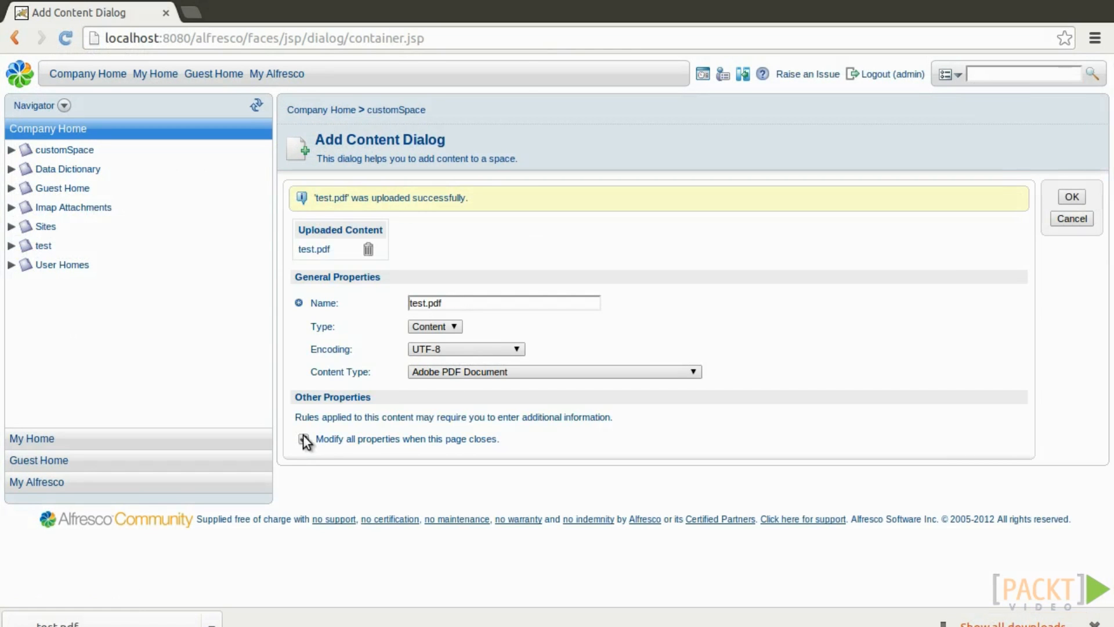
left_click(1072, 197)
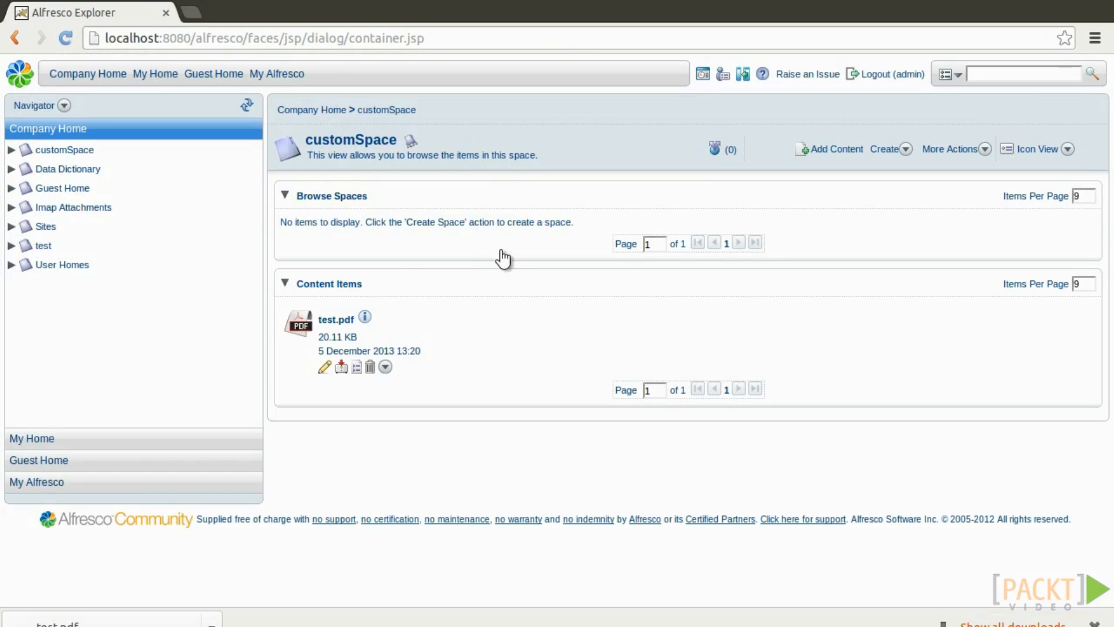
Preview test.pdf in a template and inspect its author property.
left_click(385, 367)
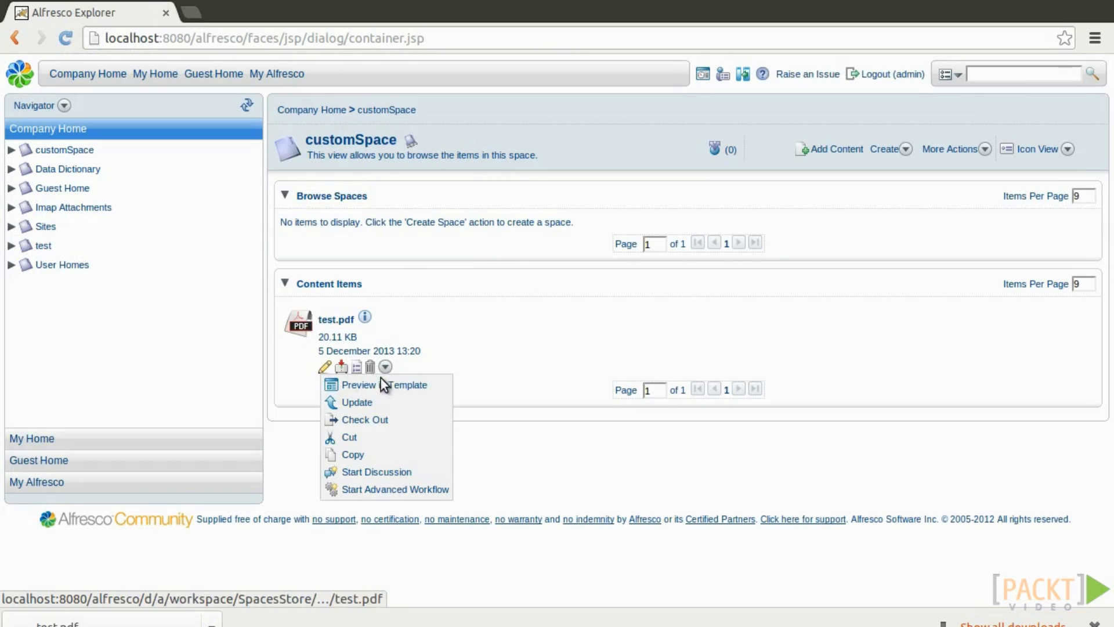
left_click(361, 385)
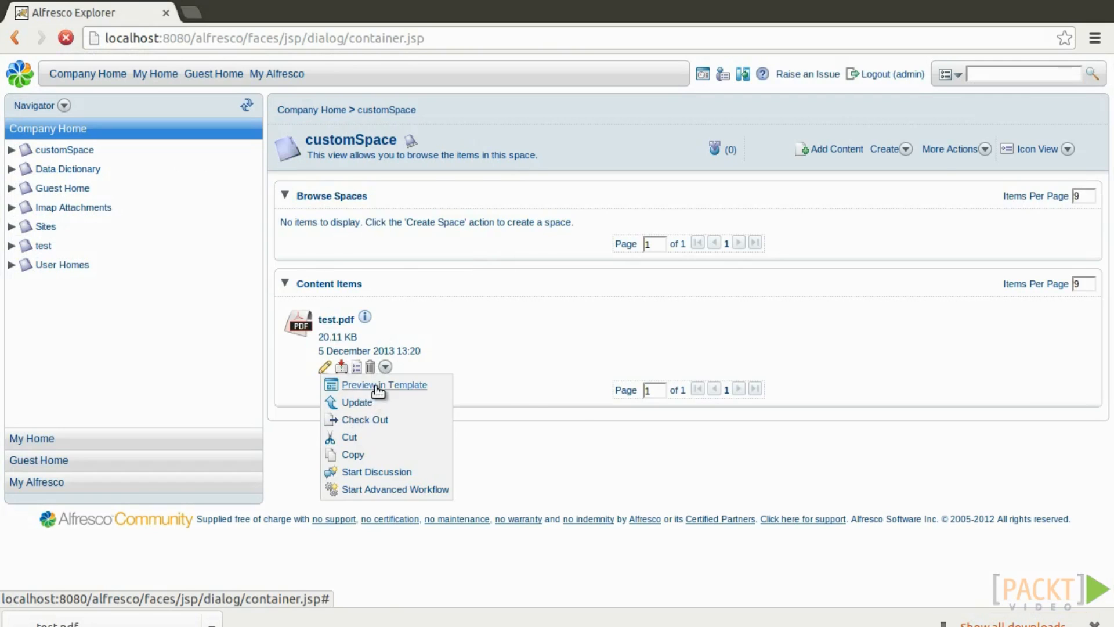
double_click(501, 457)
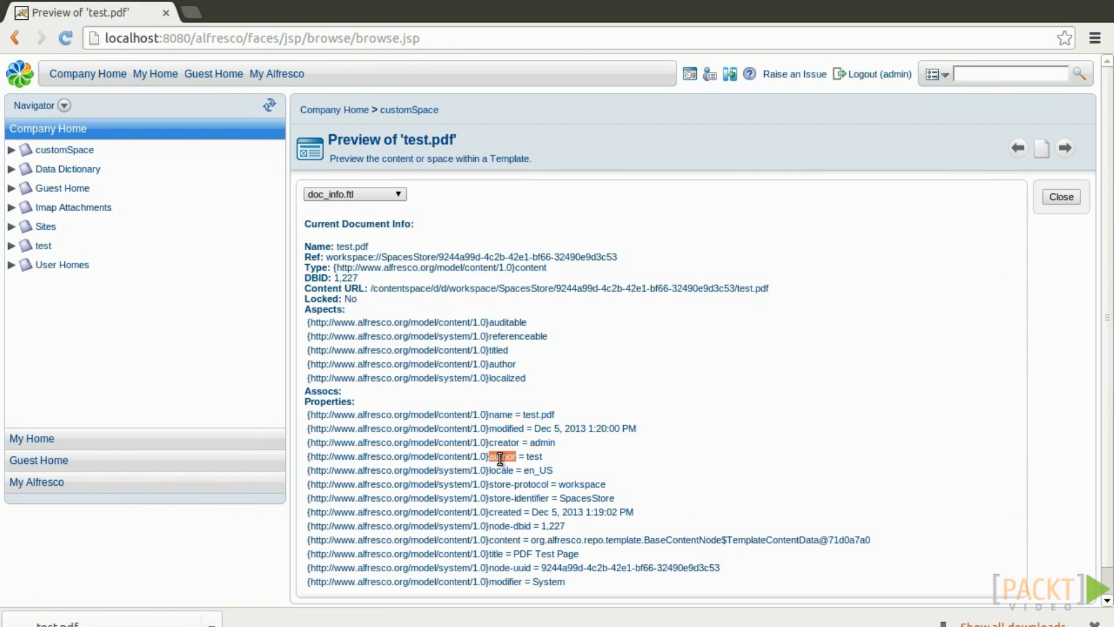
left_click(535, 457)
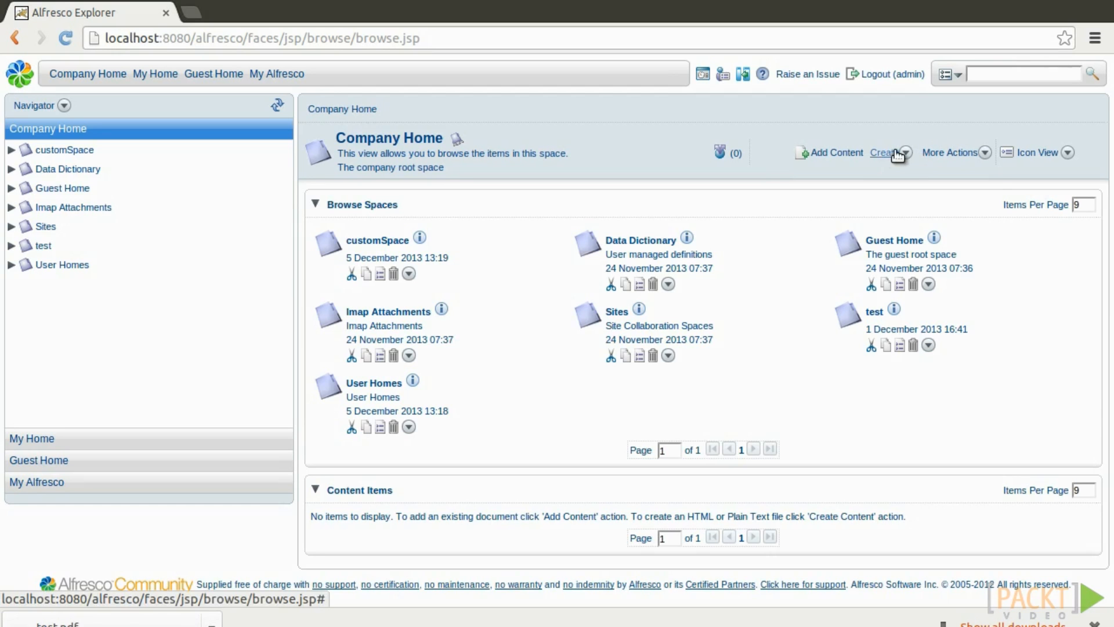
Create a new space named Upload in Company Home.
left_click(900, 153)
left_click(919, 187)
type("Upload")
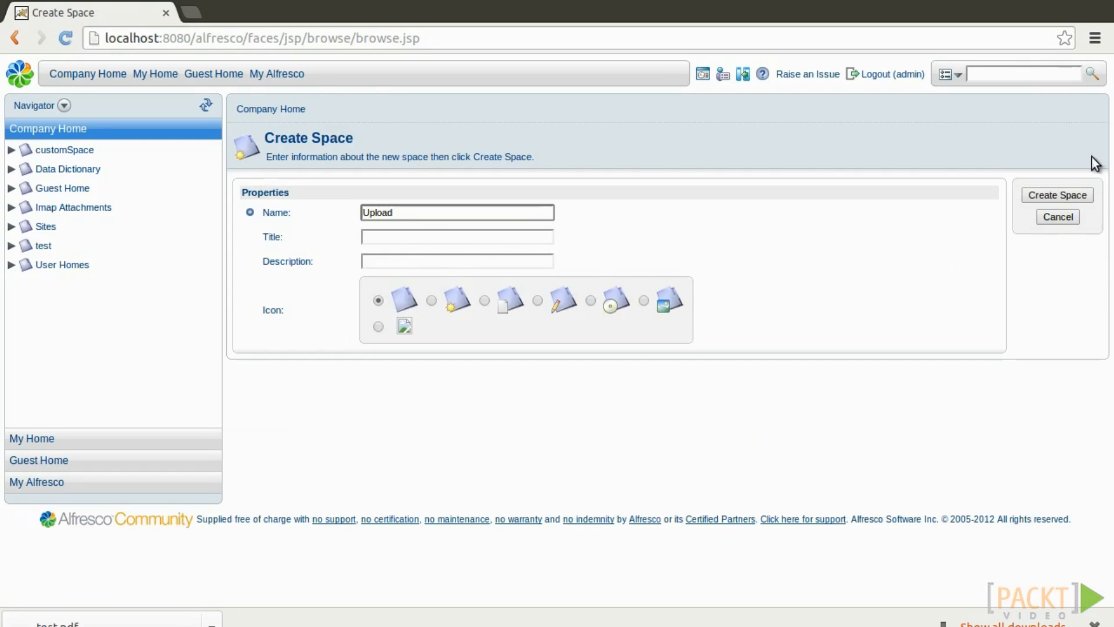
left_click(1057, 195)
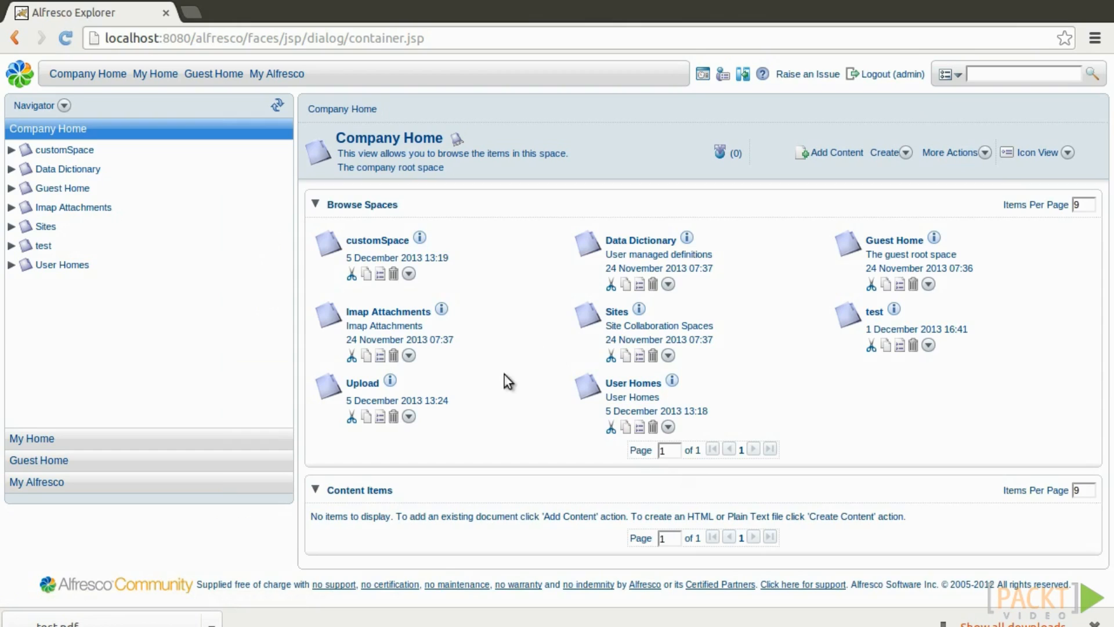
Open the Upload space's content rules and start a new rule.
left_click(363, 384)
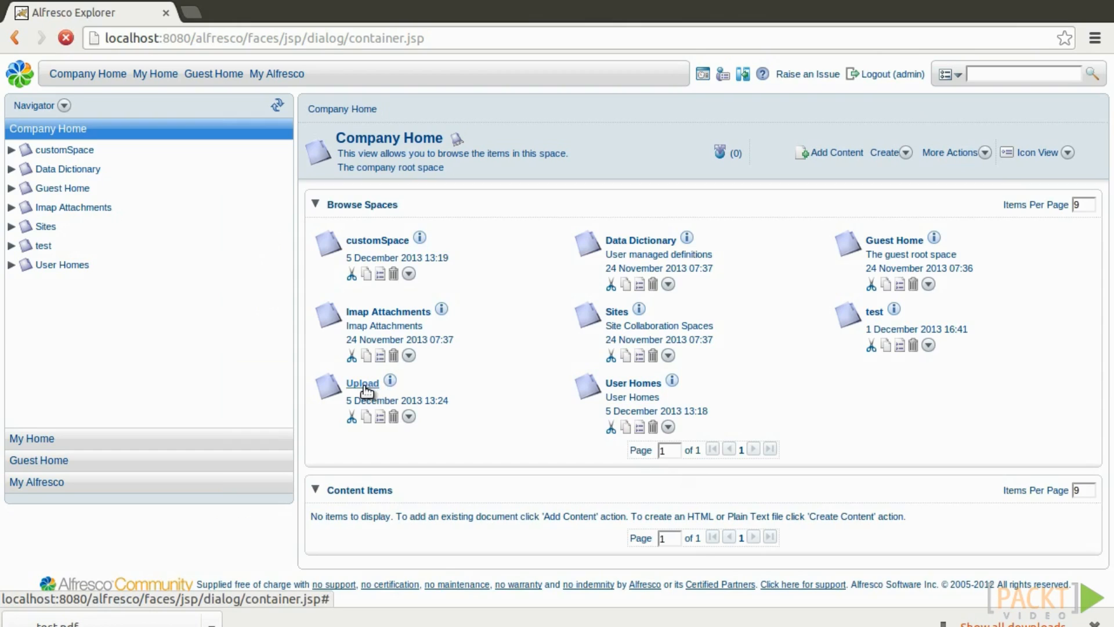
left_click(951, 150)
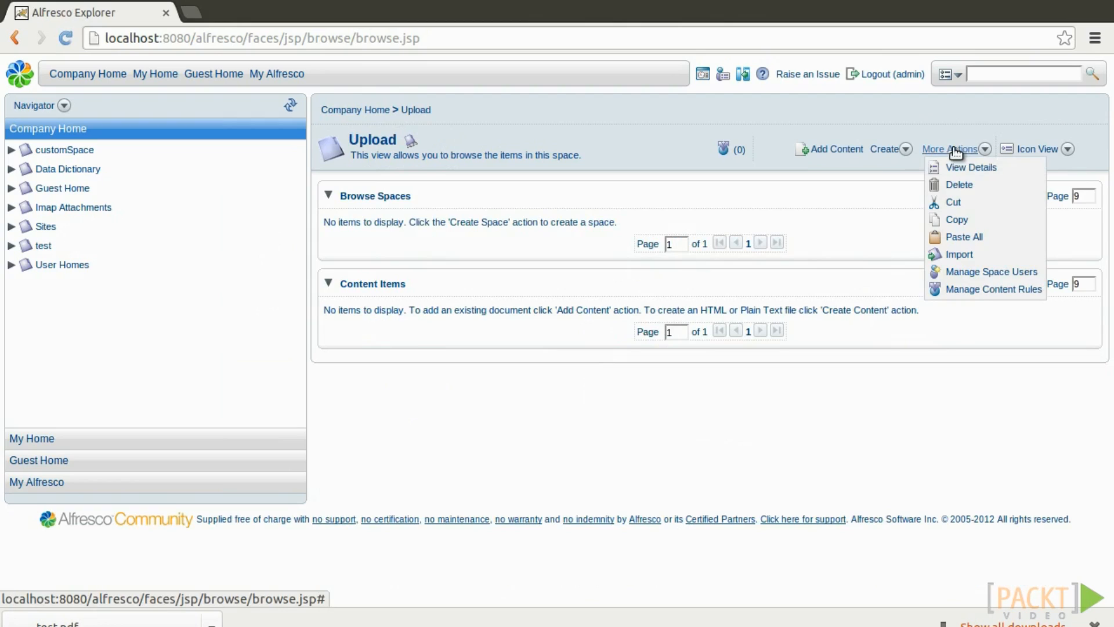
left_click(1012, 294)
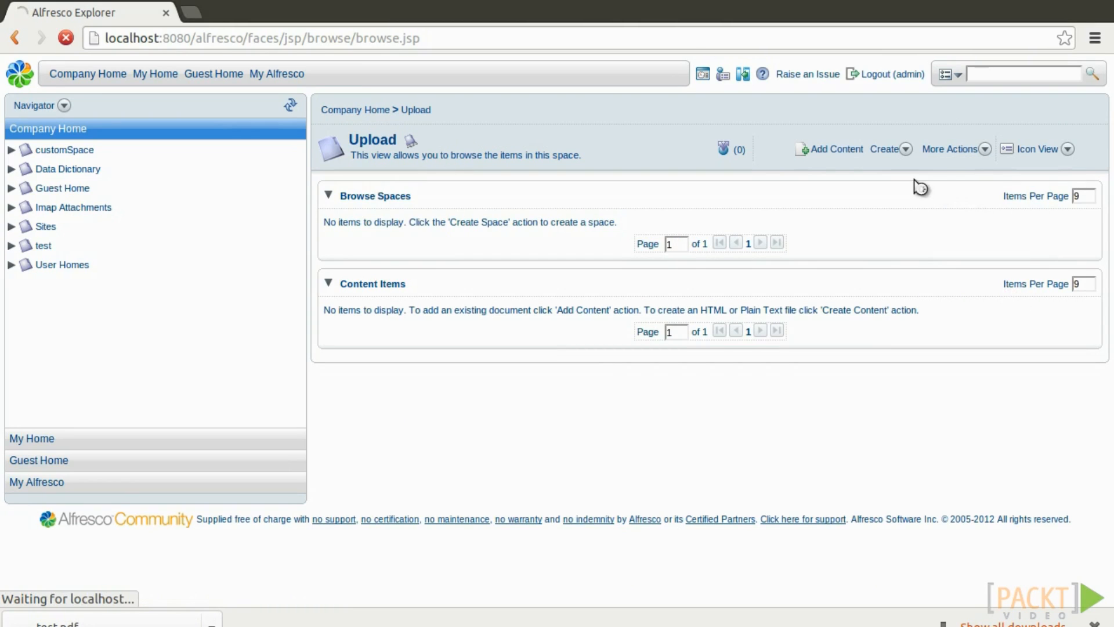
left_click(897, 152)
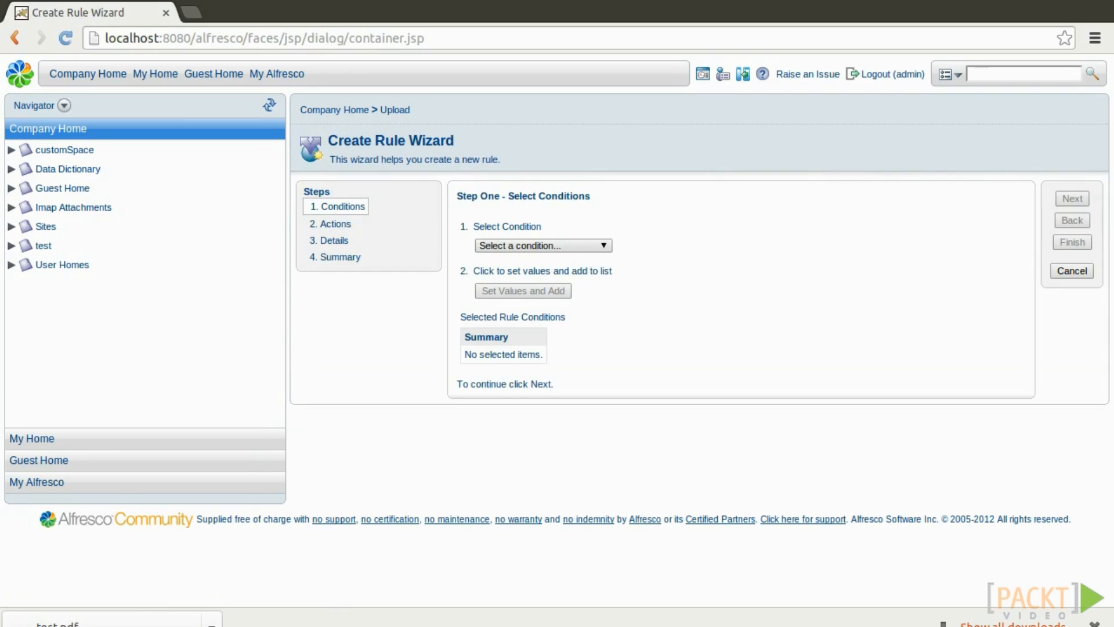
Set the rule condition to content of mimetype Adobe PDF Document.
left_click(568, 244)
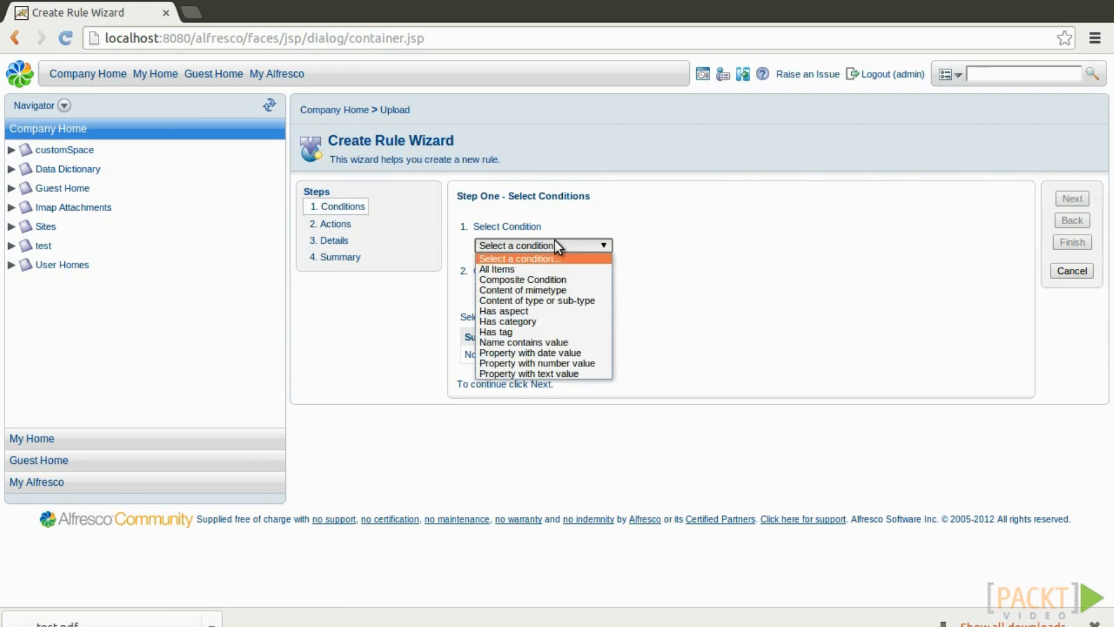
left_click(557, 287)
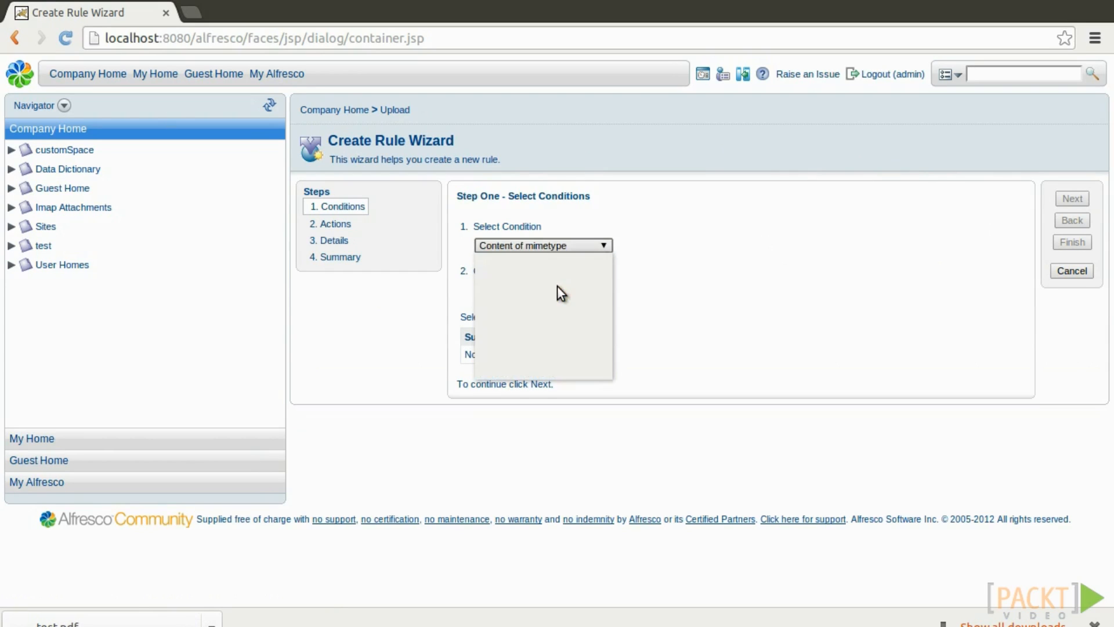
left_click(536, 290)
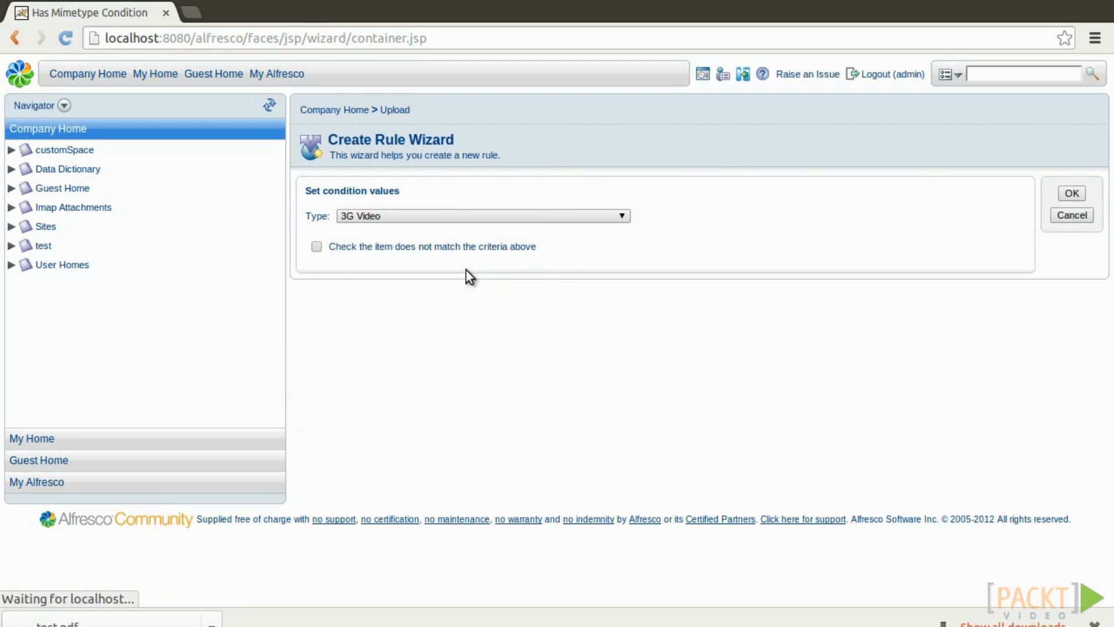
left_click(448, 216)
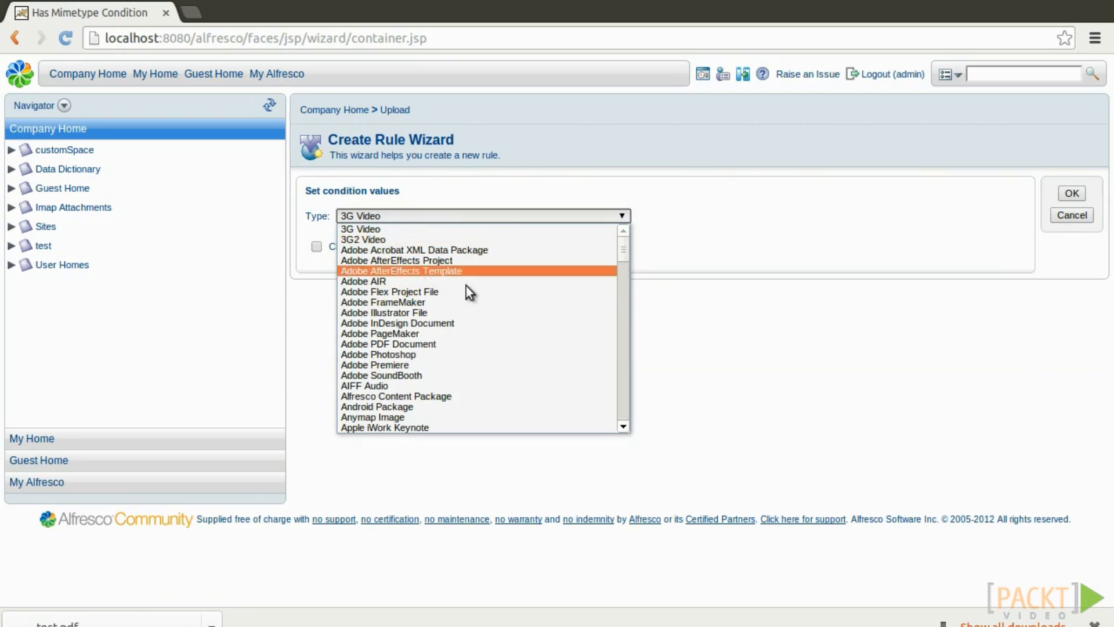
left_click(451, 343)
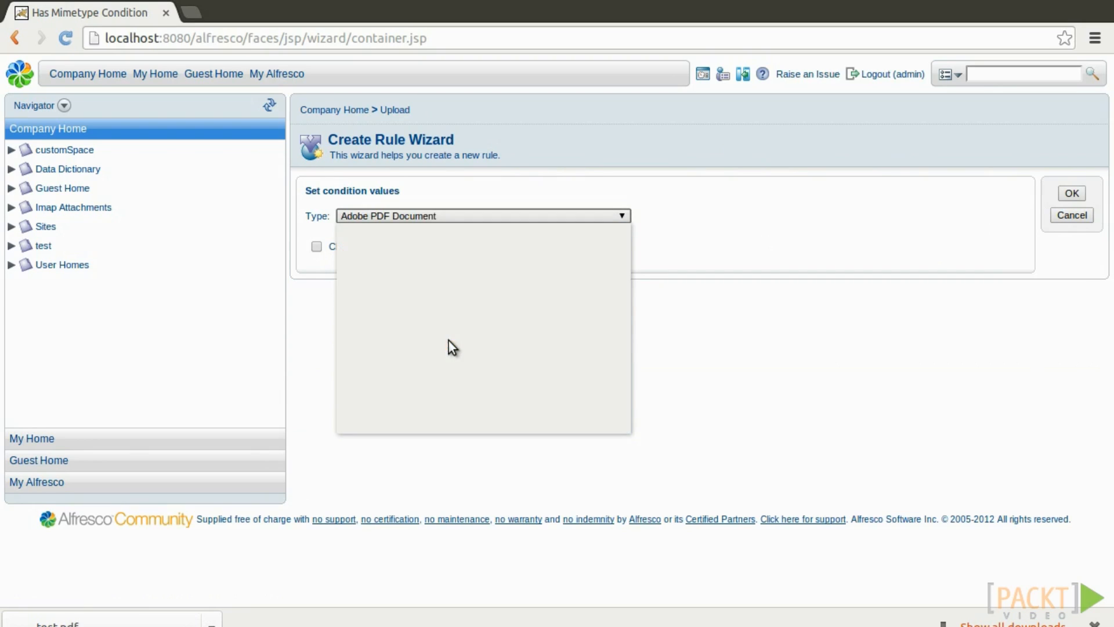
left_click(1072, 194)
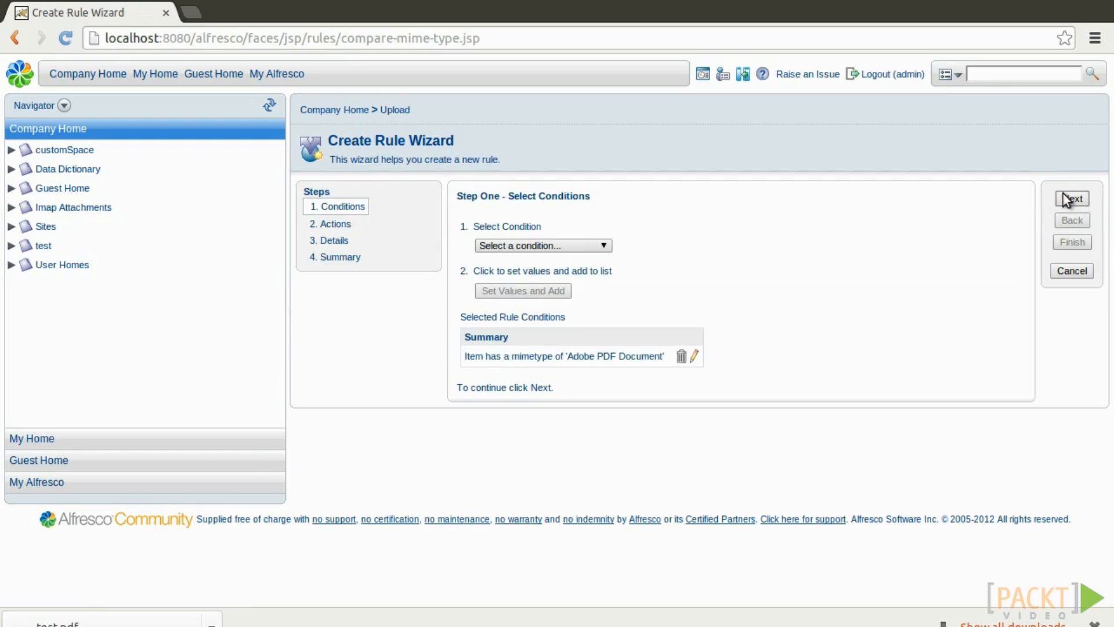
left_click(1071, 199)
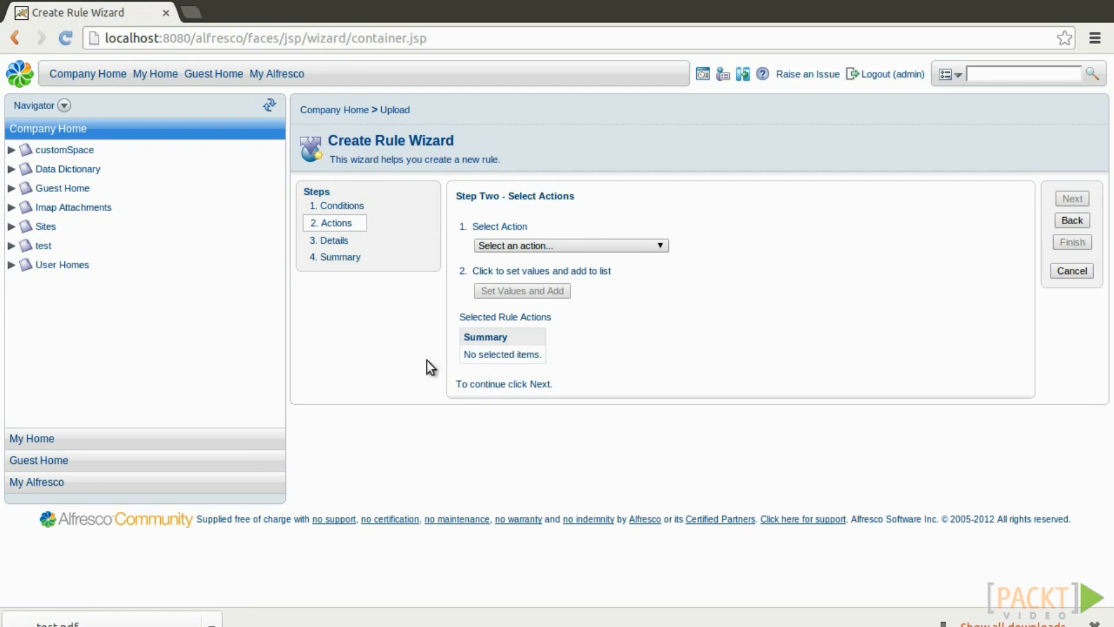
Add a Move action with the test folder as destination.
left_click(611, 244)
scroll(581, 333, "down", 3)
left_click(580, 353)
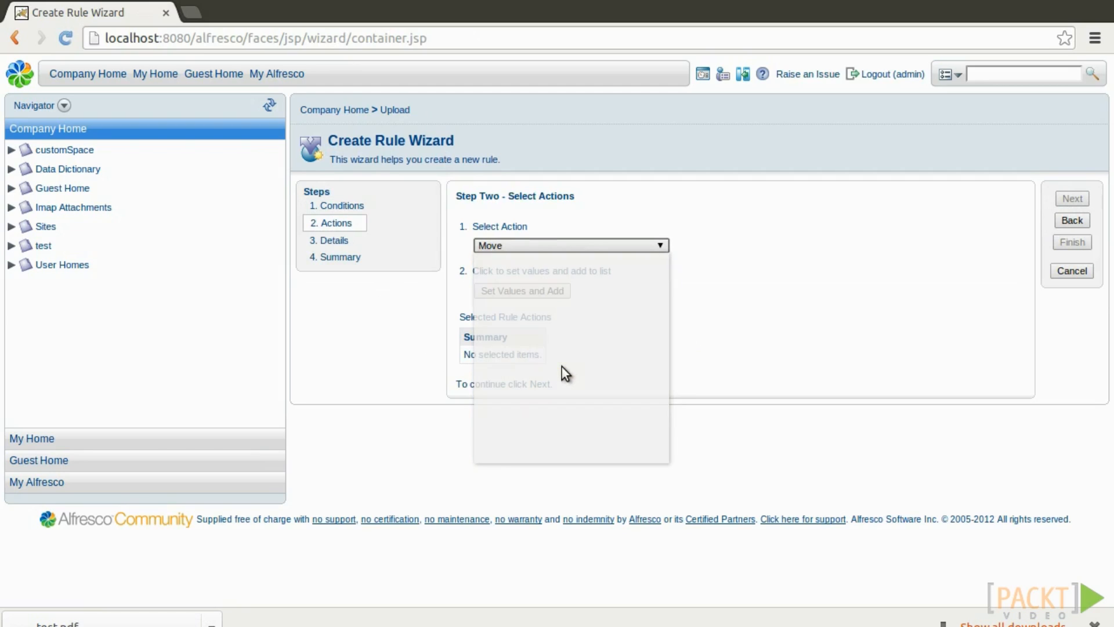
left_click(530, 290)
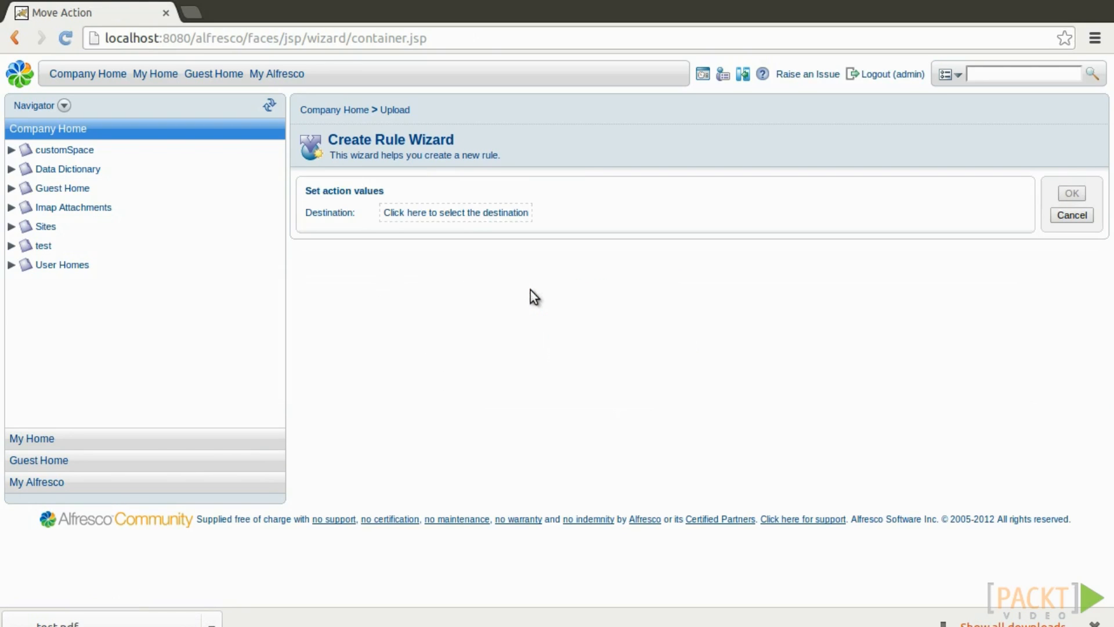
left_click(471, 217)
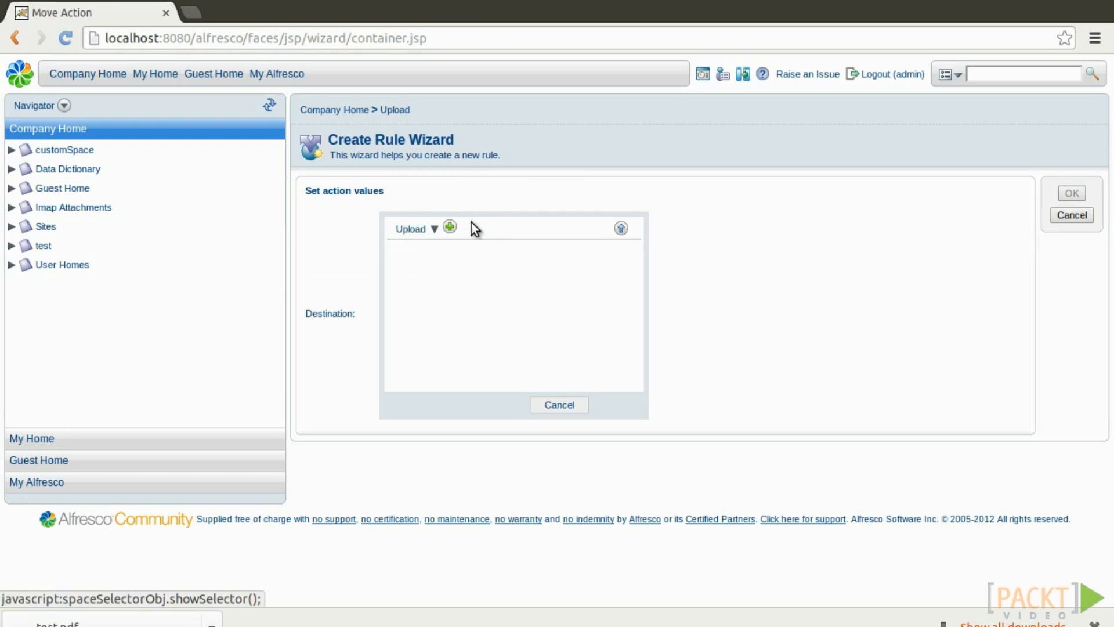
left_click(622, 229)
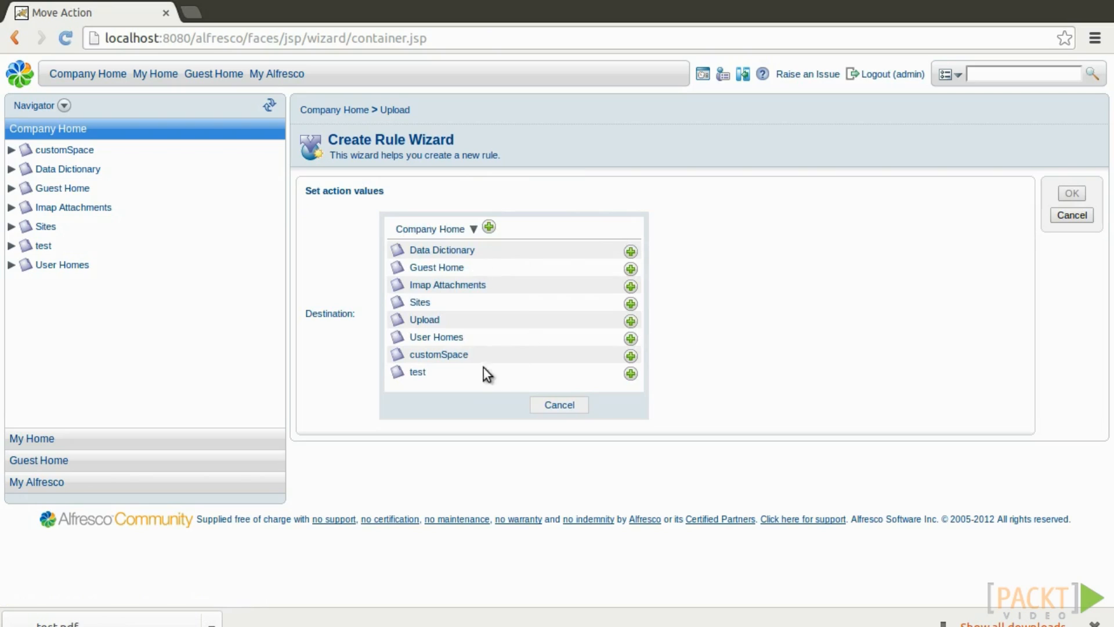
left_click(631, 374)
left_click(1073, 198)
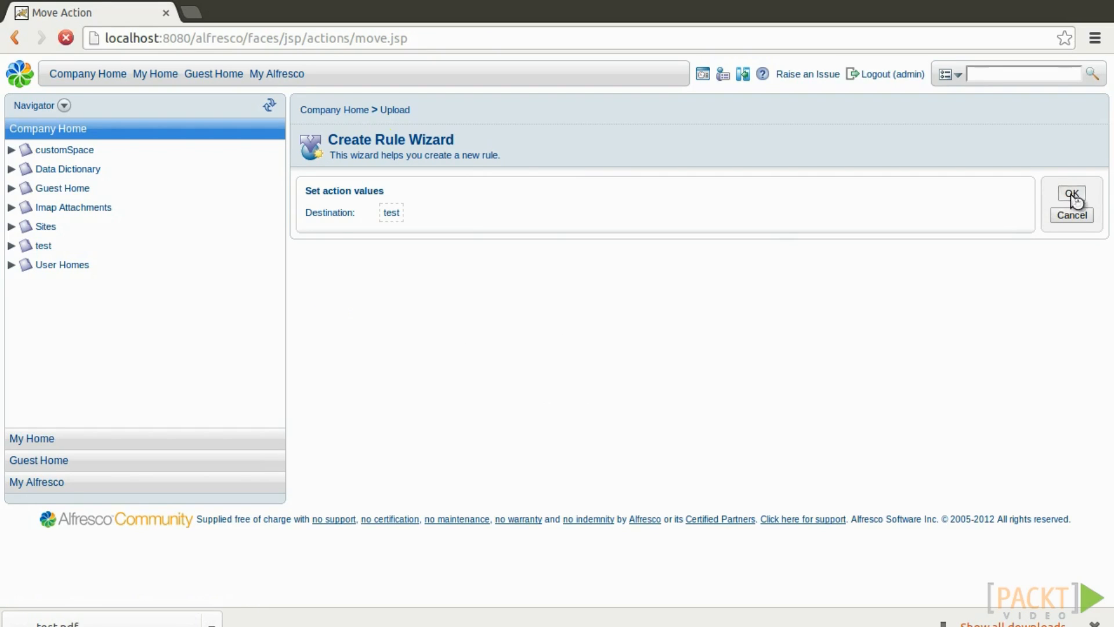
left_click(1069, 201)
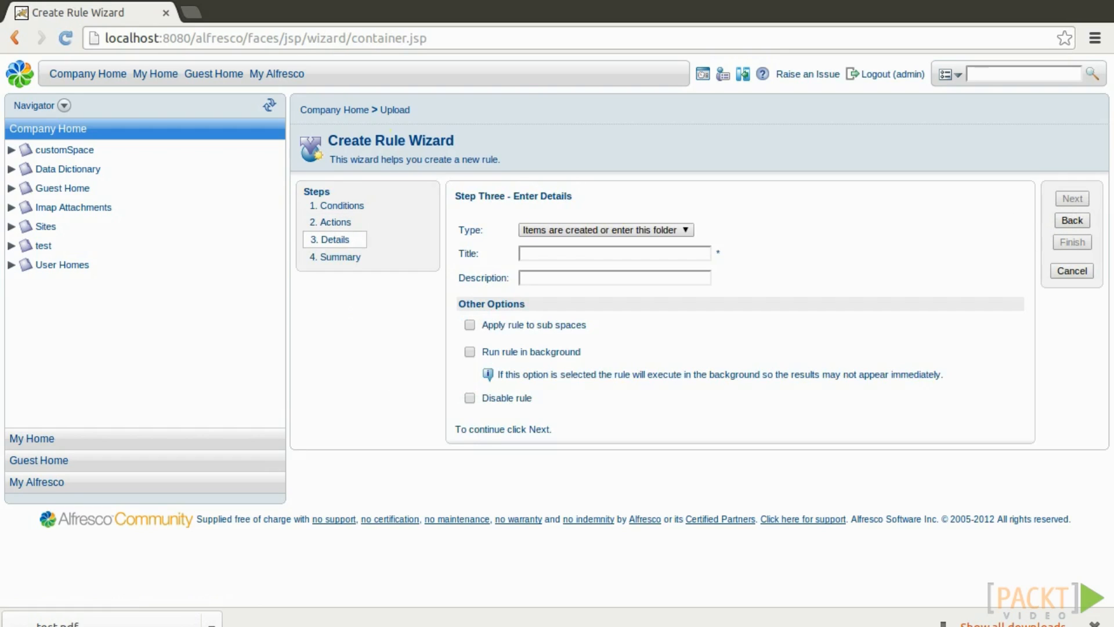
Title the rule 'Move PDF to 'test' folder' and finish the wizard.
left_click(540, 254)
type("Move PDF to 'test' folder")
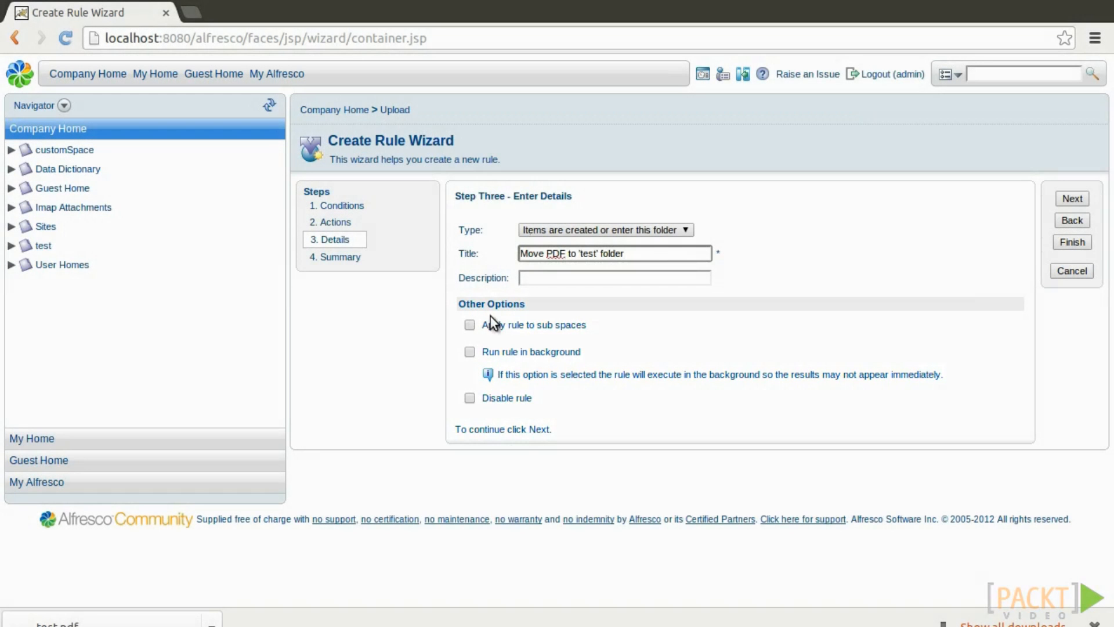
left_click(1073, 242)
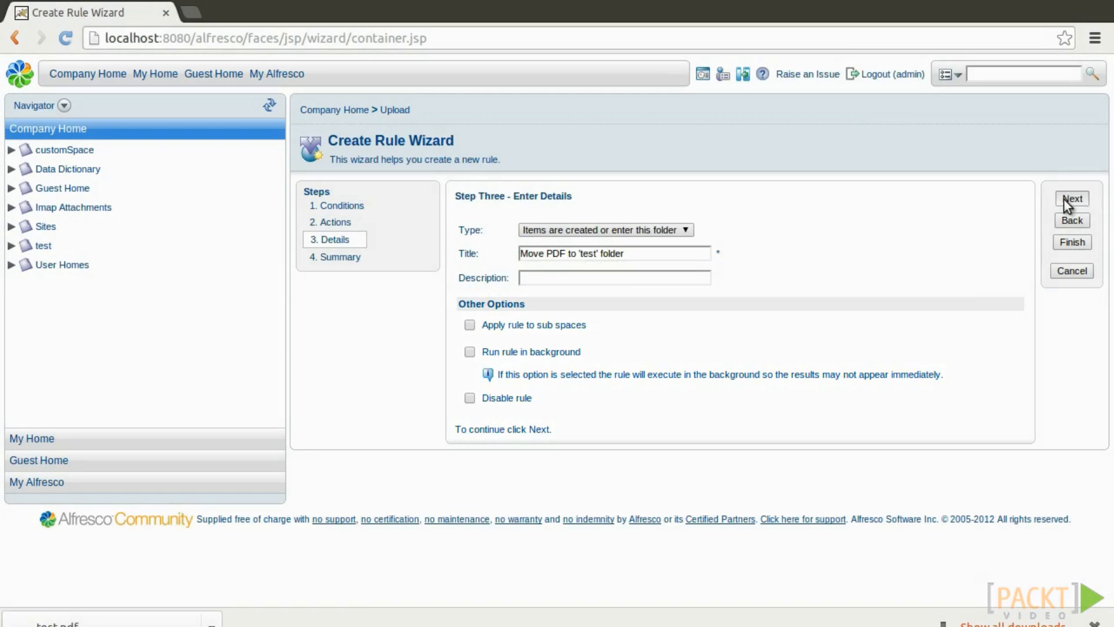
key("Return")
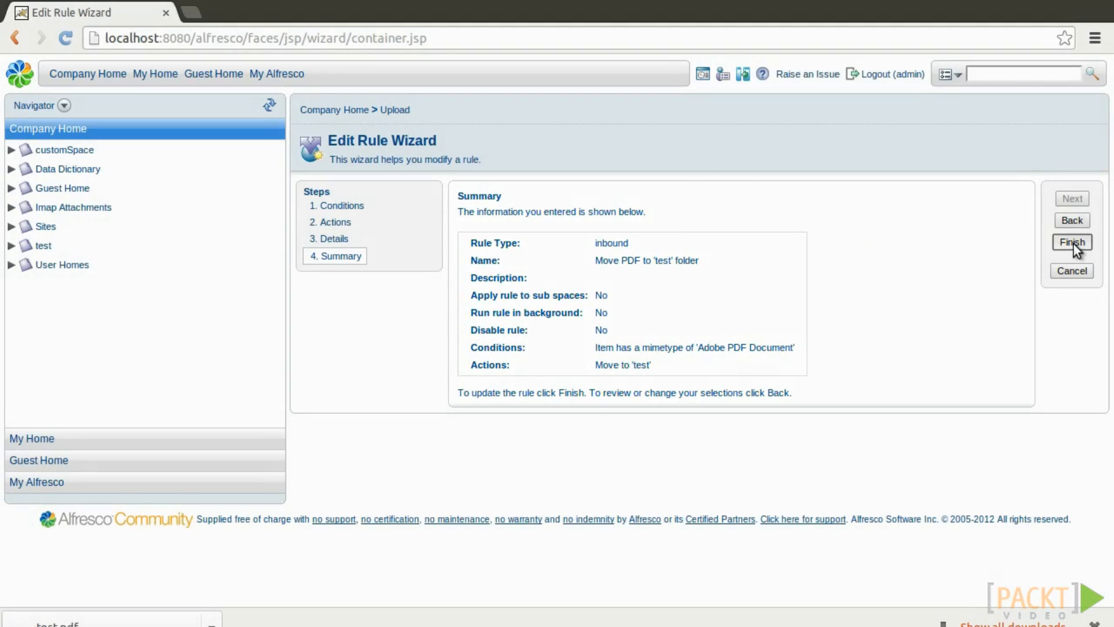
left_click(1073, 242)
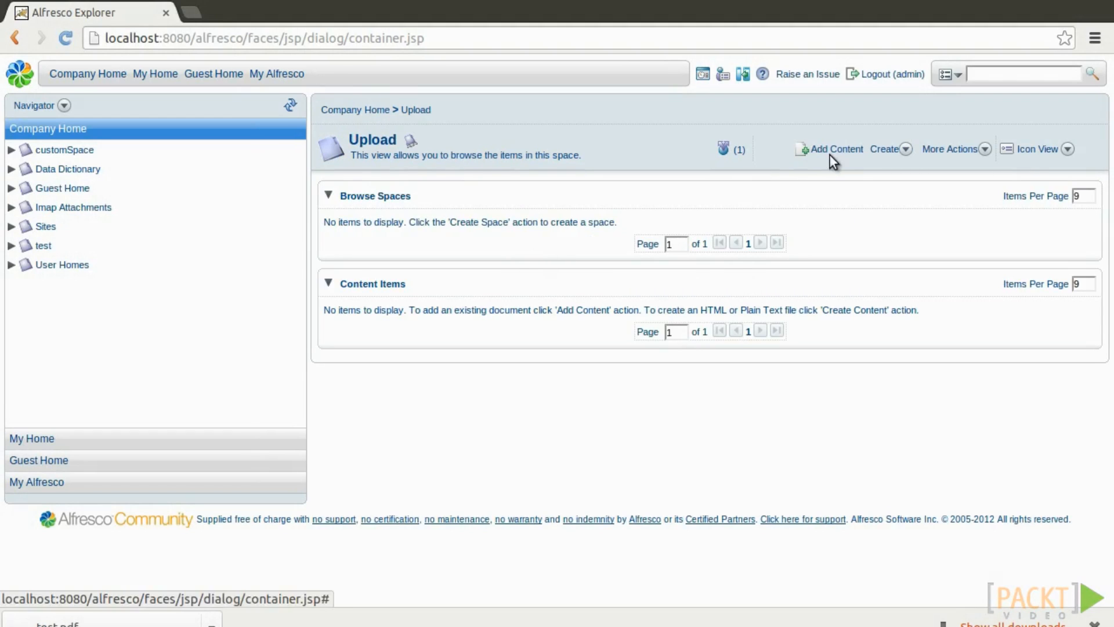
Upload pdf-to-move.pdf from Downloads/temp into the Upload space, leaving Modify all properties unticked.
left_click(849, 155)
left_click(522, 233)
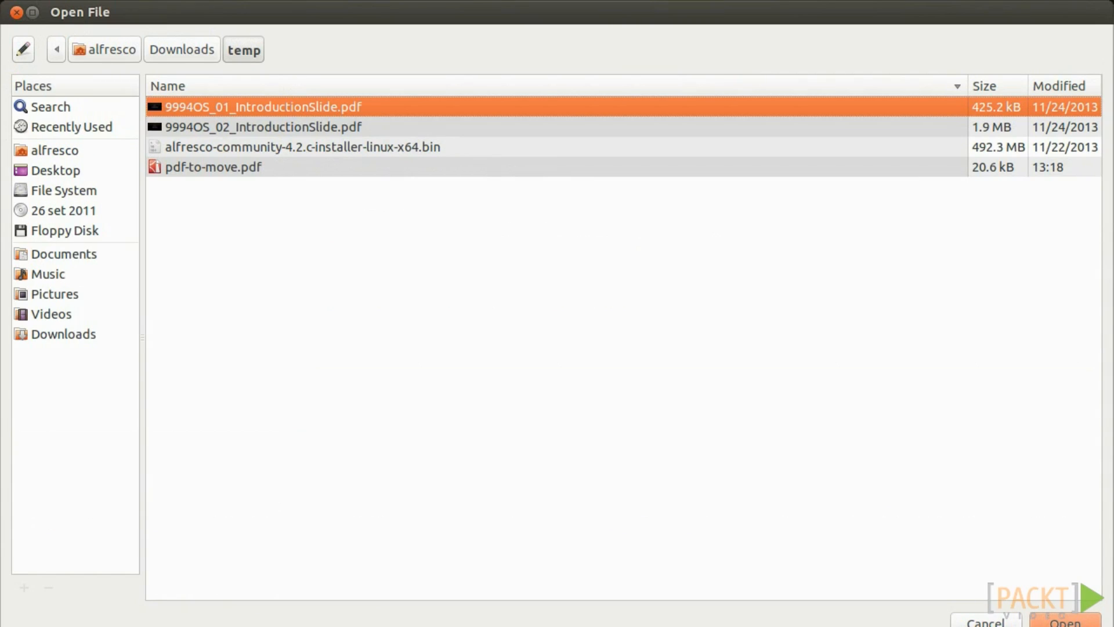
left_click(212, 167)
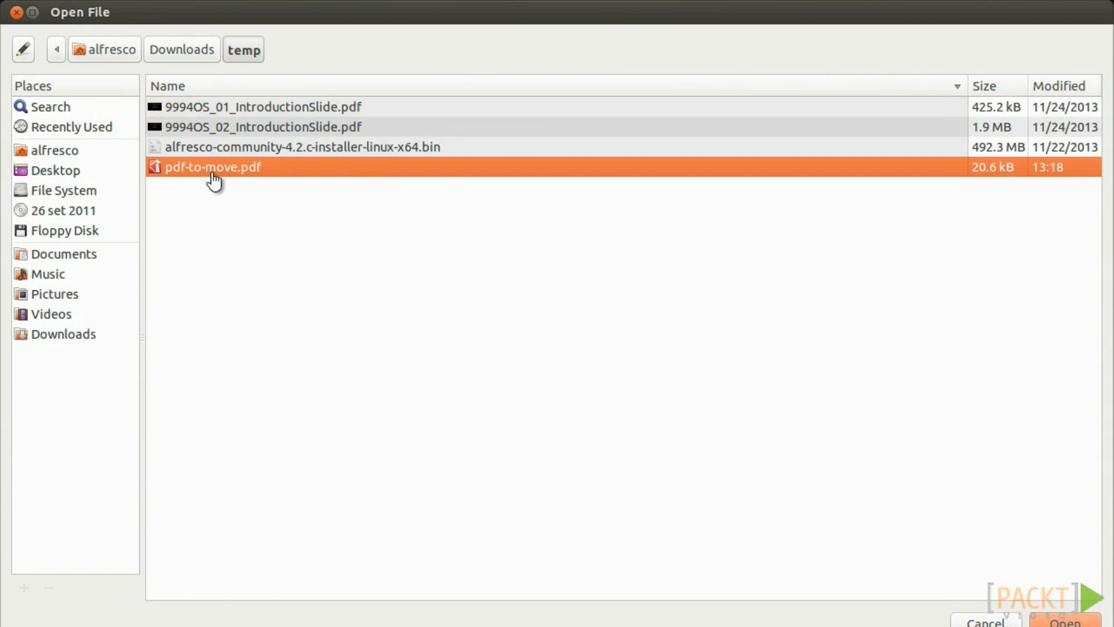
left_click(423, 207)
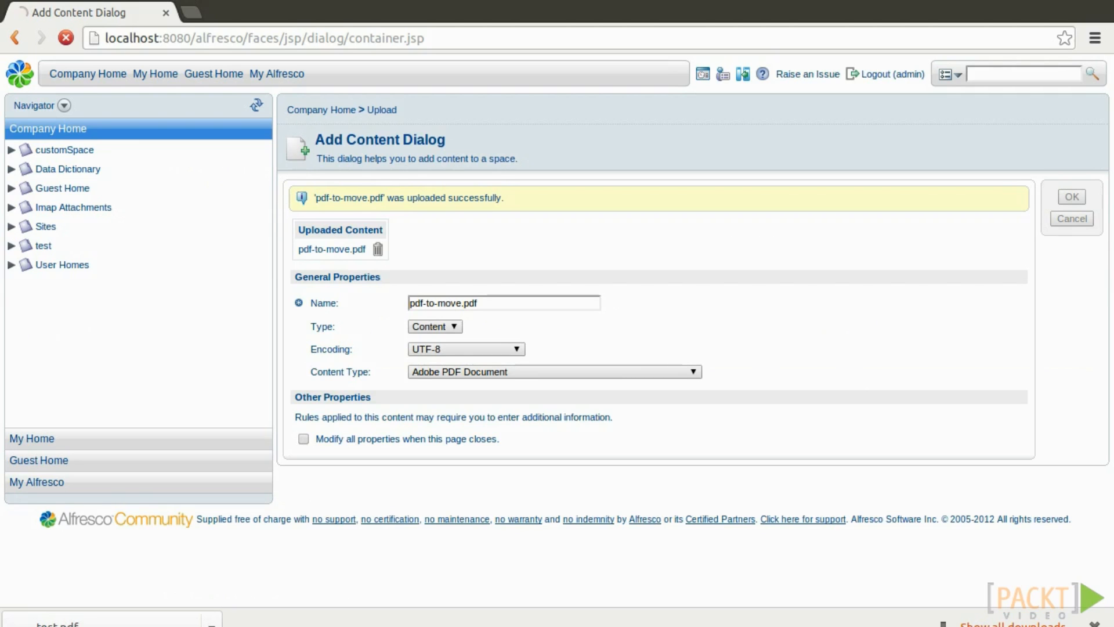
left_click(302, 439)
left_click(302, 438)
left_click(1071, 197)
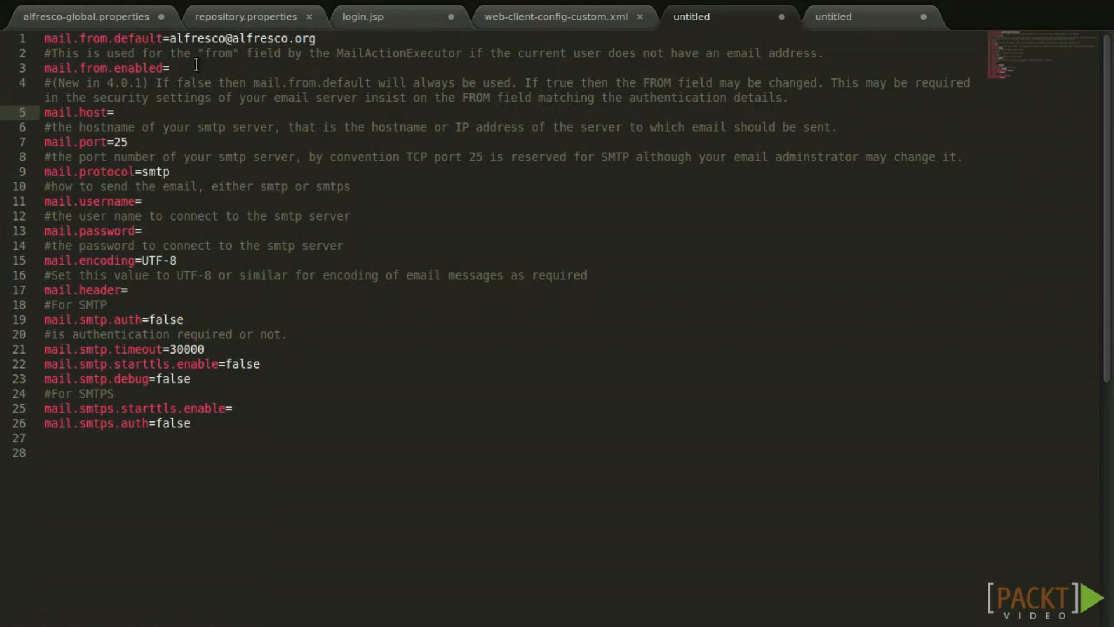
Set mail.from.enabled to true and mail.host to smtp.myemailserver.com.
left_click(191, 65)
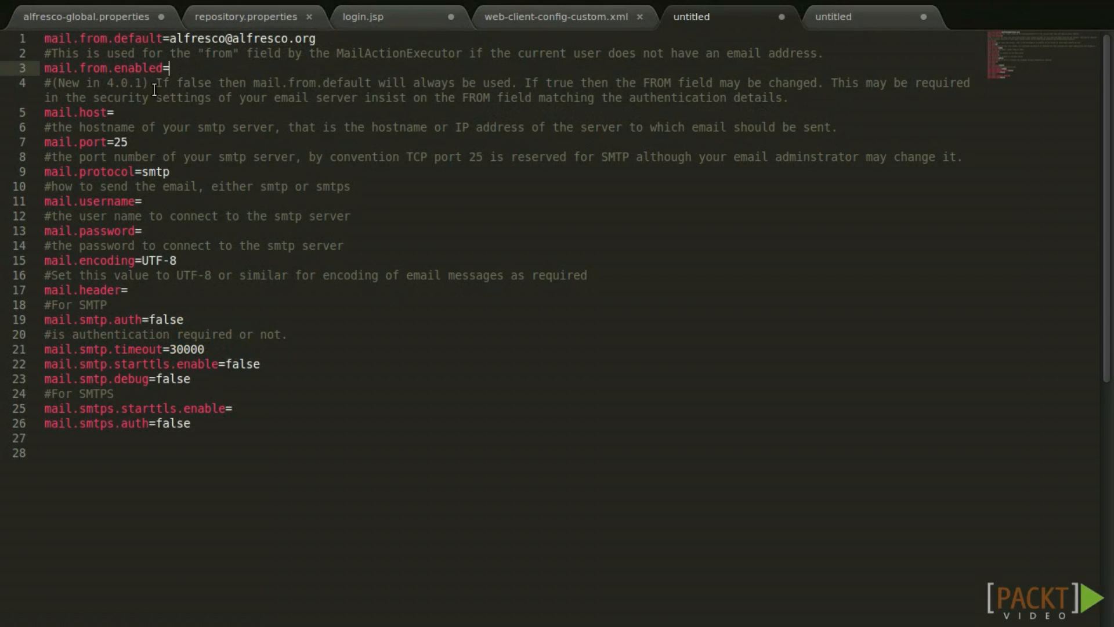
type("true")
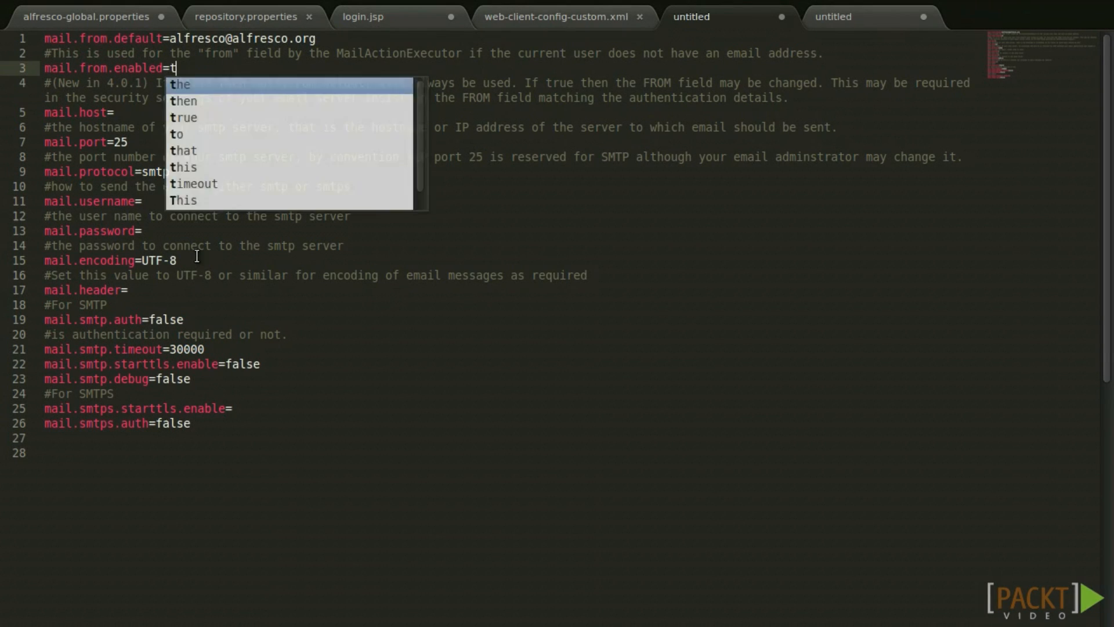
key("Down")
key("Down")
key("Down")
type("smtp")
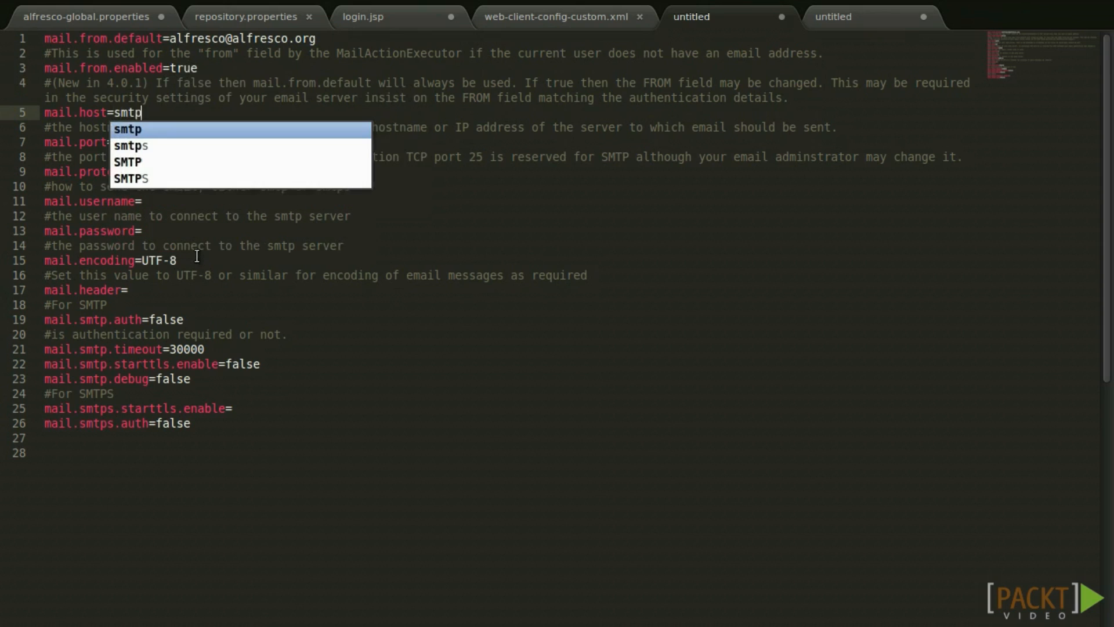
type(".myemailserver.com")
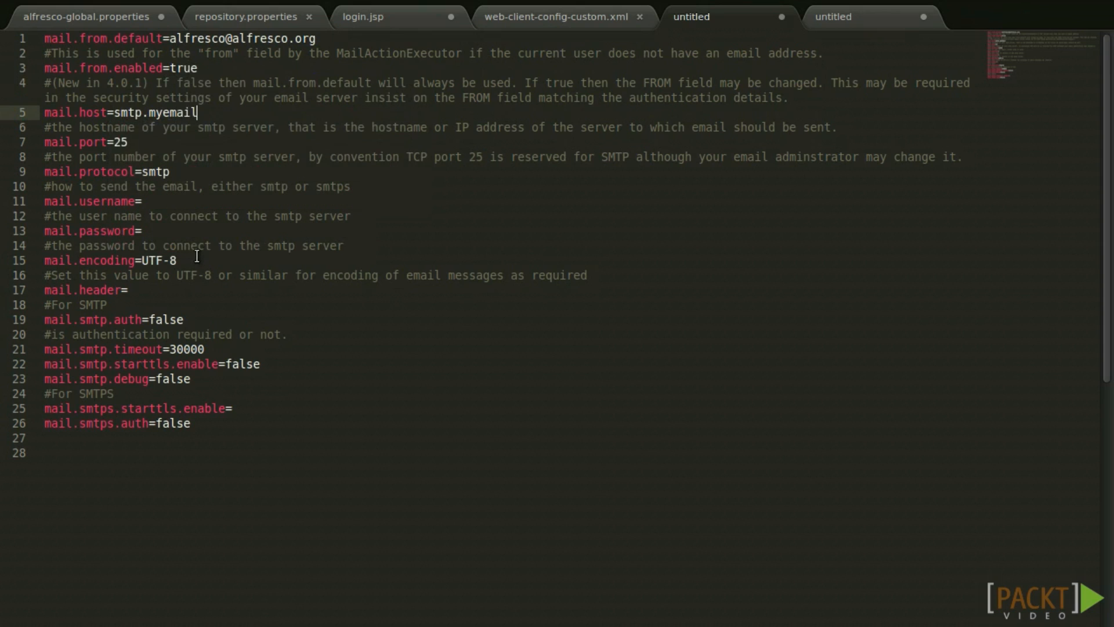
Fill in the SMTP mail.username and mail.password values.
key("Down")
key("Down")
key("Down")
key("Down")
key("Down")
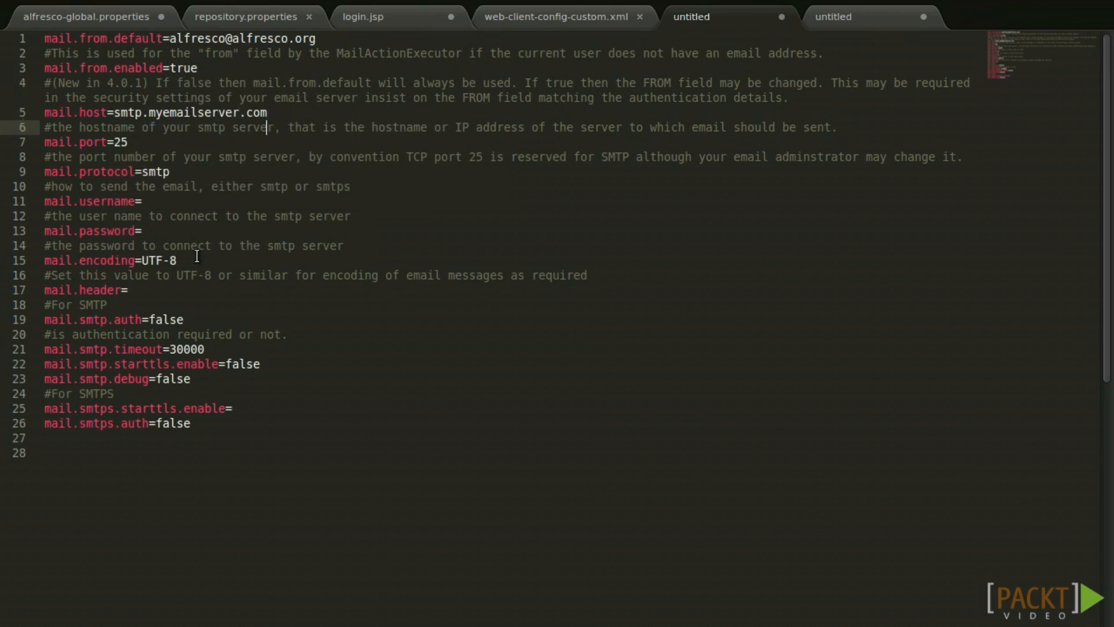
key("Down")
type("username")
key("Down")
key("Down")
type("mypassword")
key("Down")
key("Down")
key("Down")
key("Down")
key("Up")
key("Up")
key("Up")
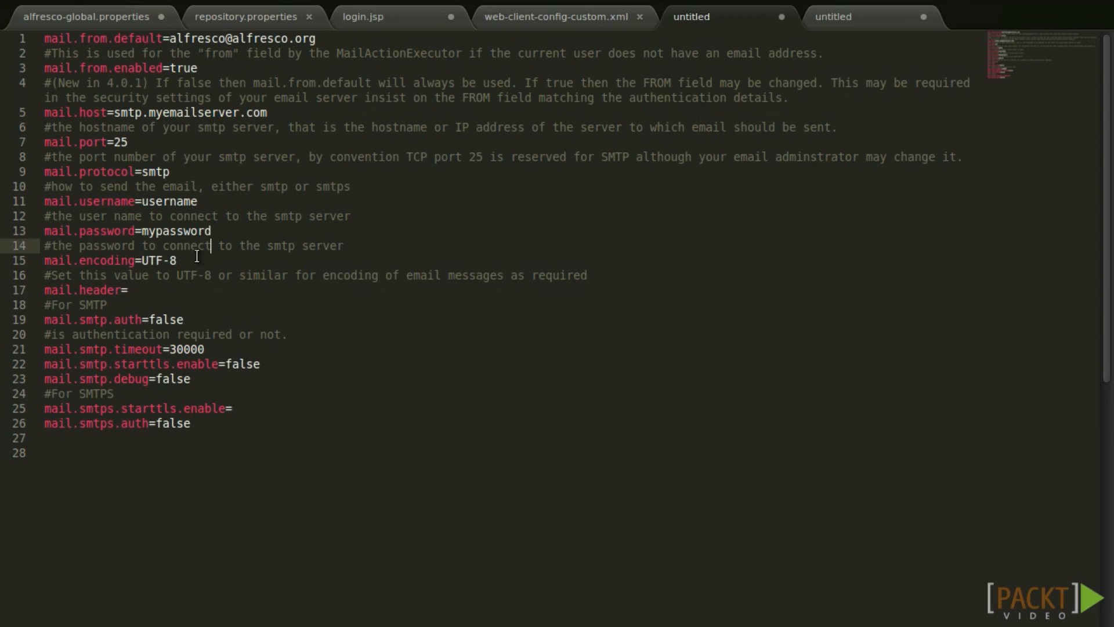
key("Down")
key("Down")
key("Down")
key("Down")
key("Down")
key("Down")
key("Down")
key("Down")
key("Down")
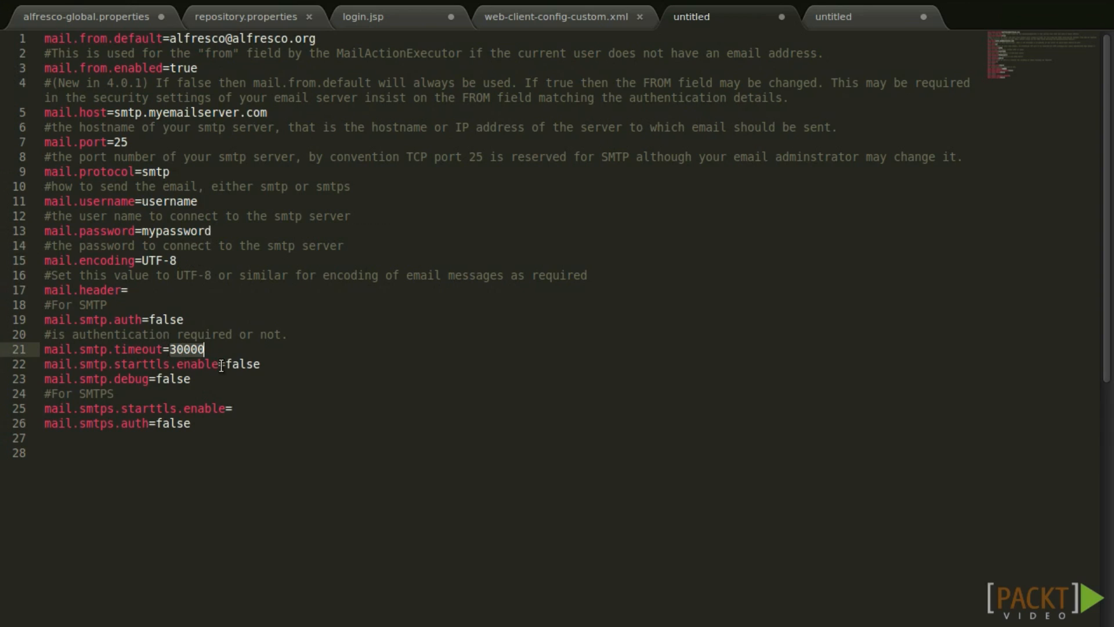
Select the false value on line 23, then move into the HTML email template file.
key("ctrl+d")
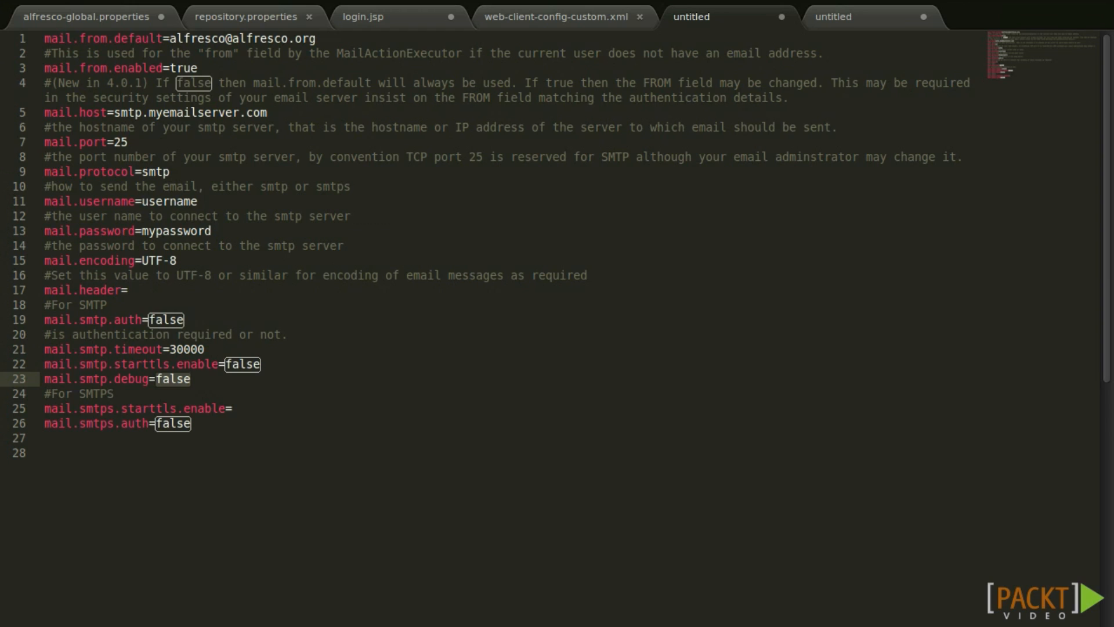
key("ctrl+Page_Down")
left_click(353, 235)
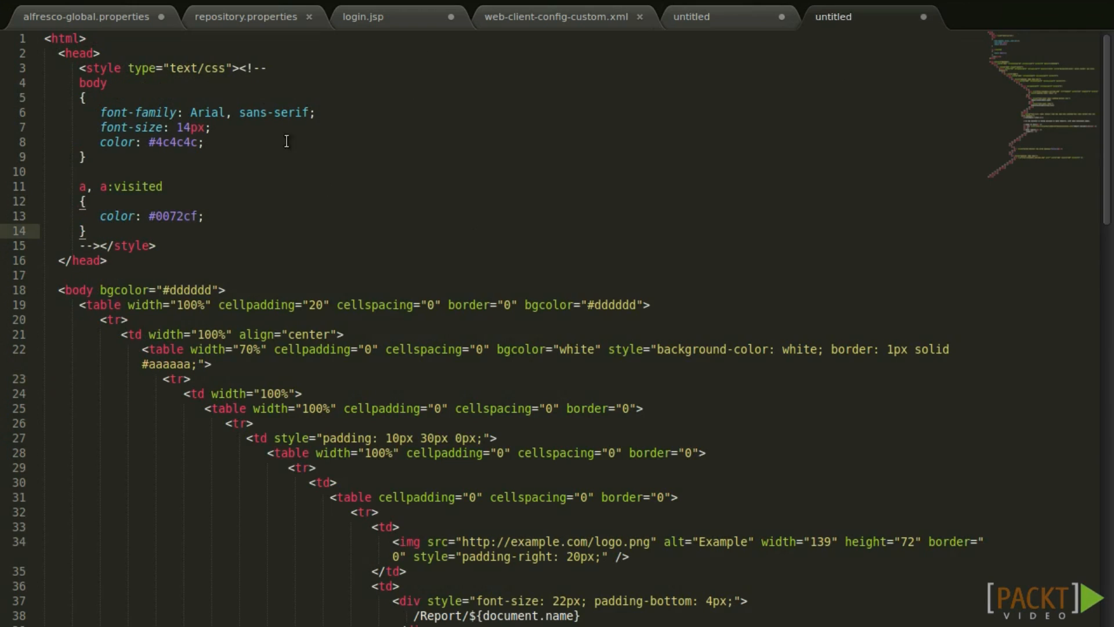
Save the HTML template as custom-email-template.html.ftl in alfresco/Downloads/temp.
left_click(304, 156)
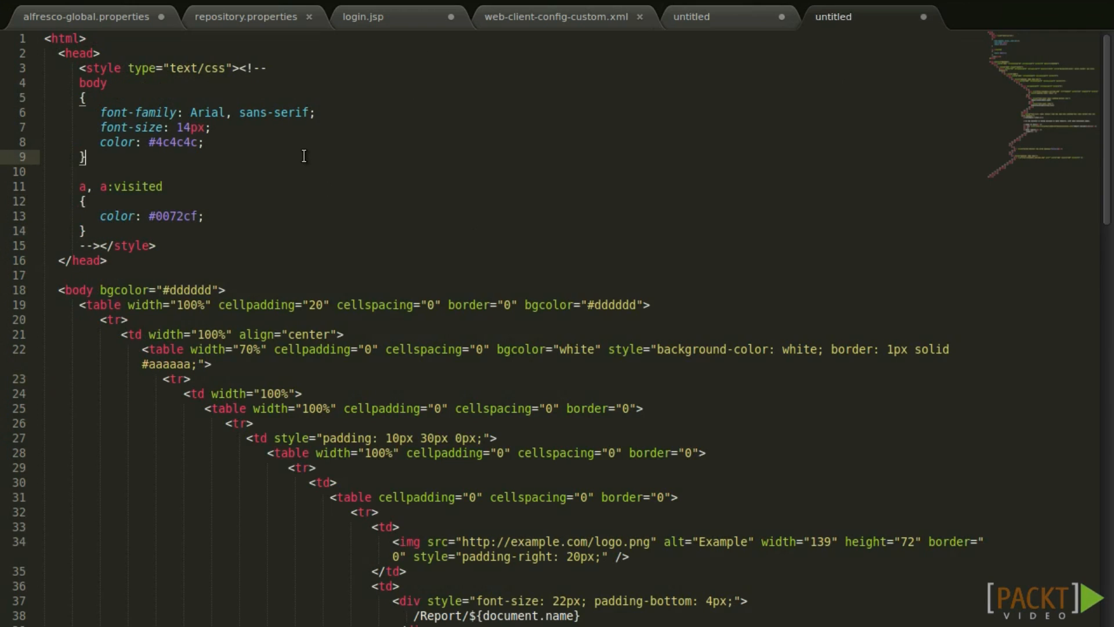
key("ctrl+s")
double_click(132, 41)
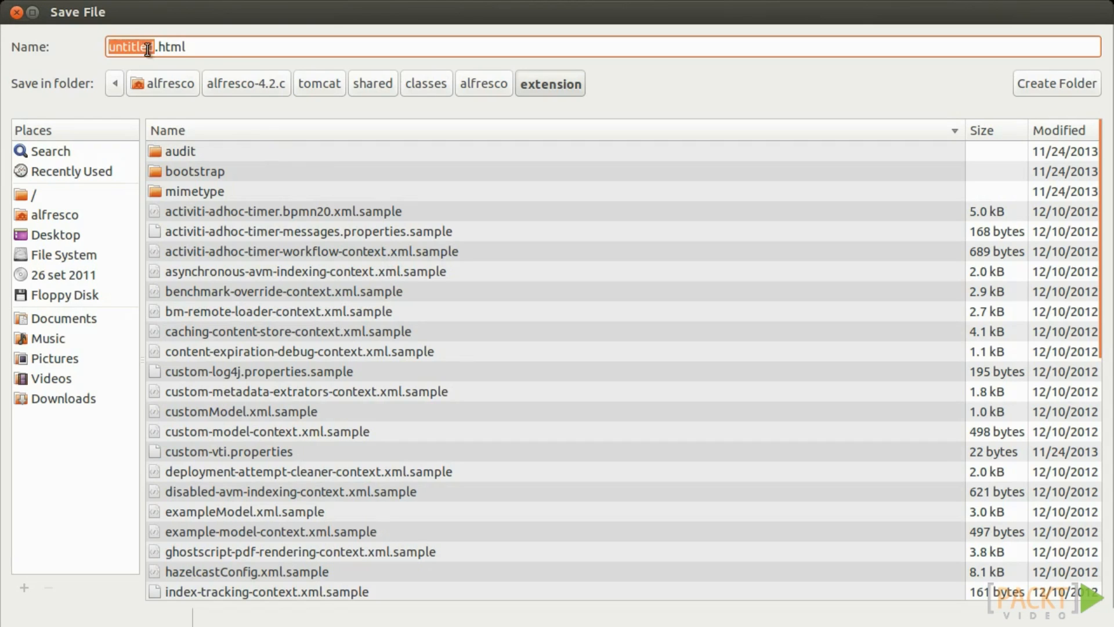
type("custom-email-template")
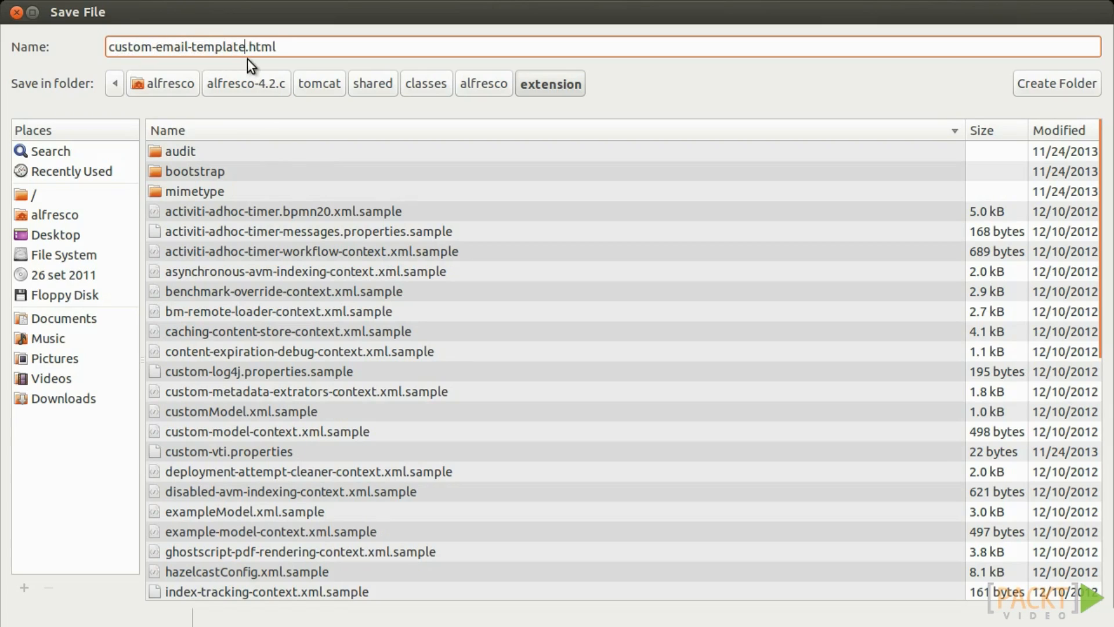
type(".html.ftl")
left_click(163, 83)
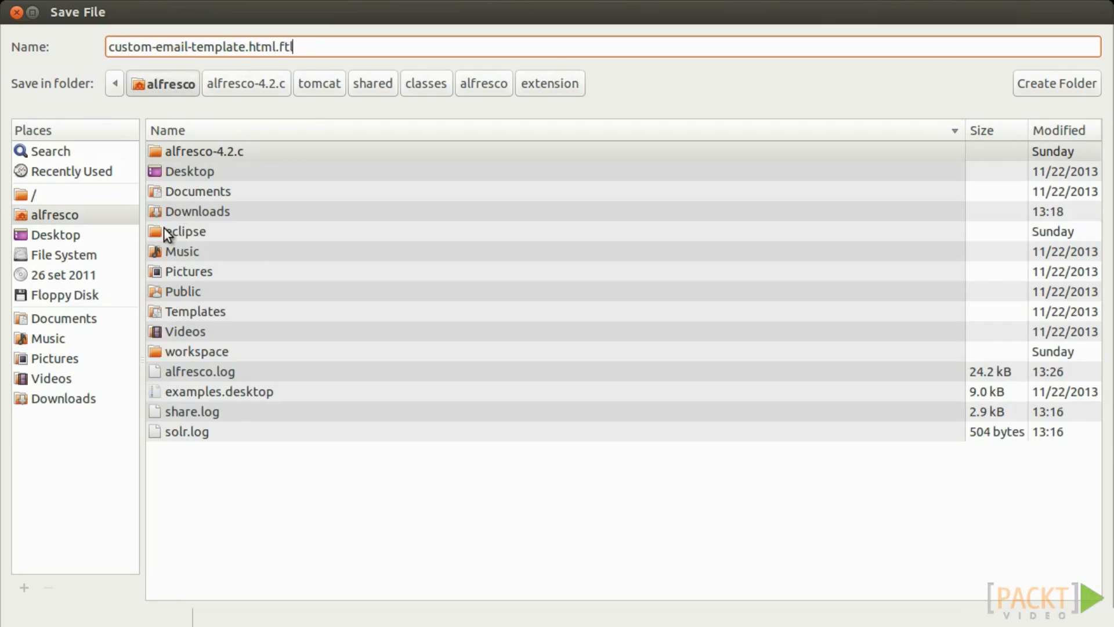
double_click(200, 206)
double_click(210, 202)
left_click(323, 47)
triple_click(284, 49)
left_click(1062, 623)
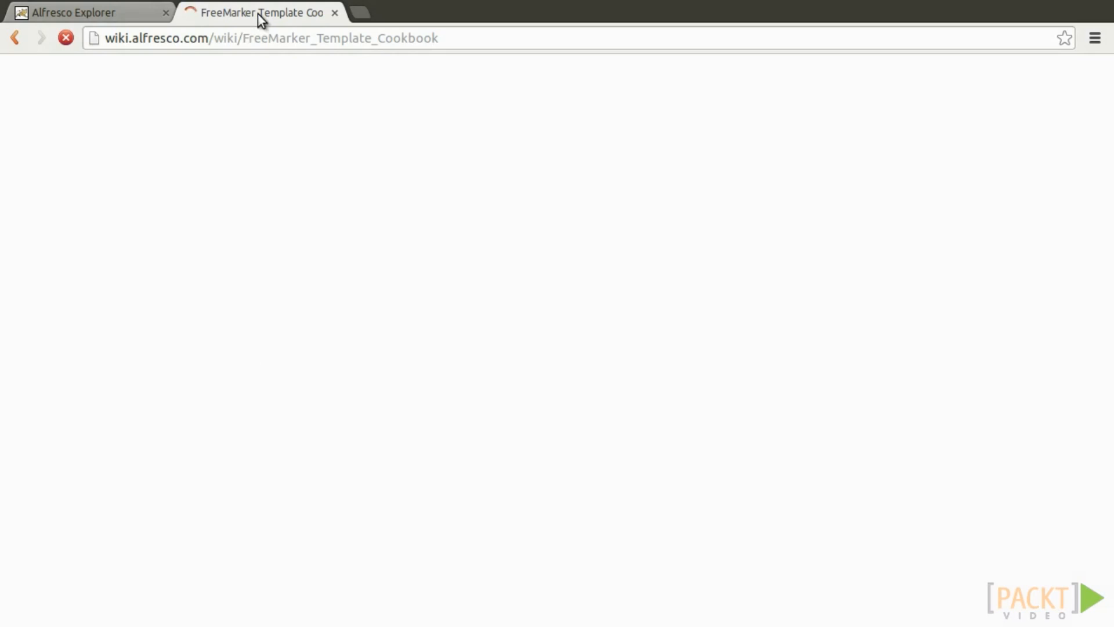
Scroll through the FreeMarker Template Cookbook wiki page's examples.
double_click(262, 40)
left_click(426, 39)
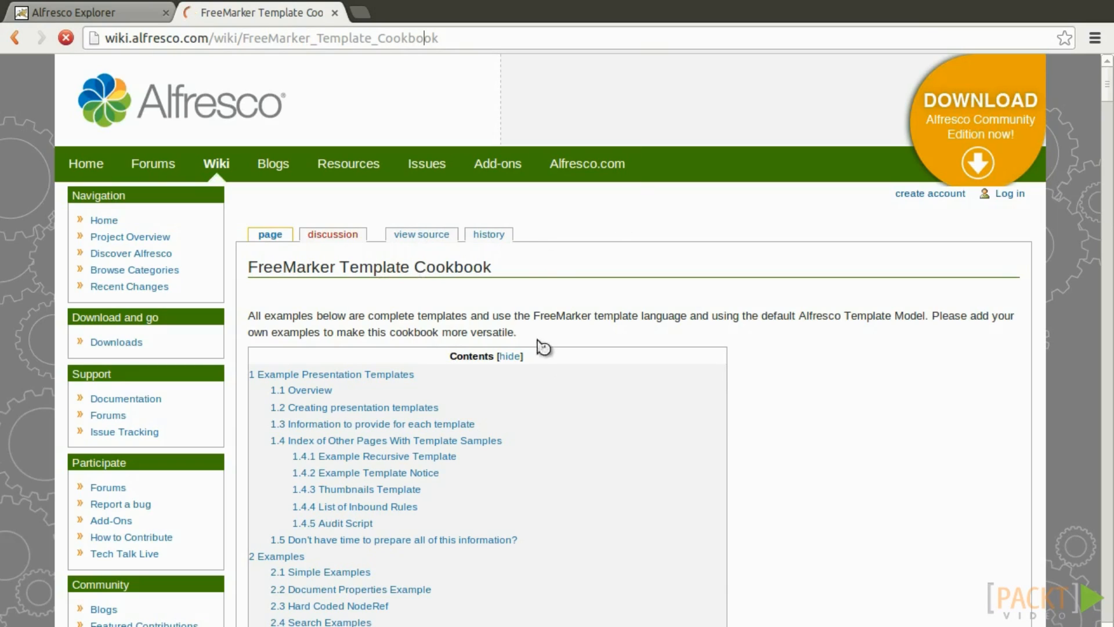
scroll(639, 420, "down", 5)
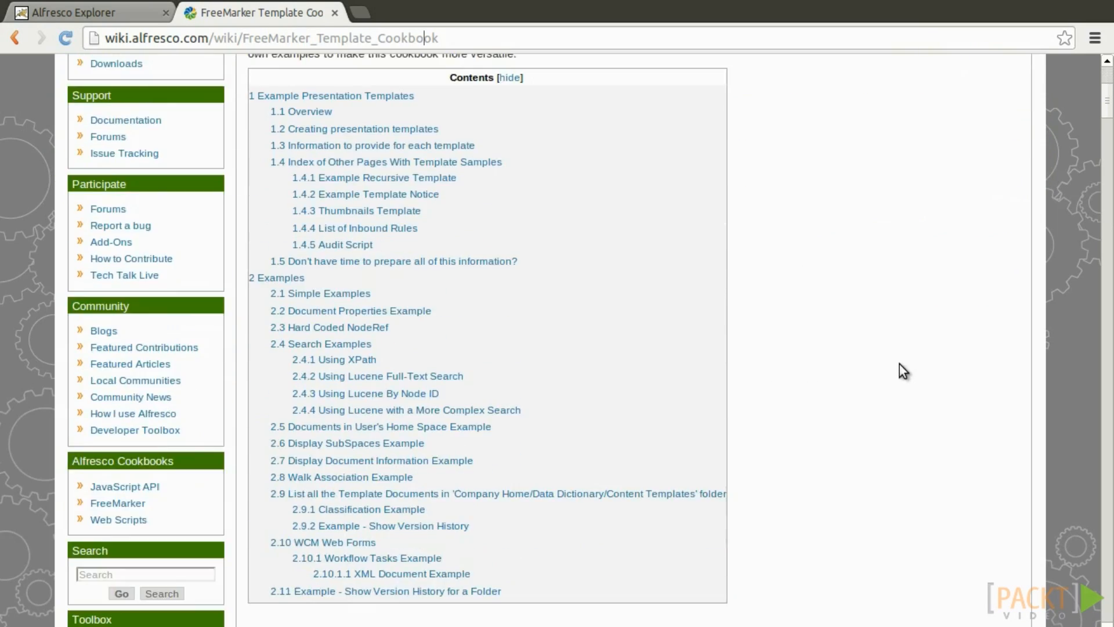
scroll(900, 365, "down", 3)
scroll(899, 365, "up", 2)
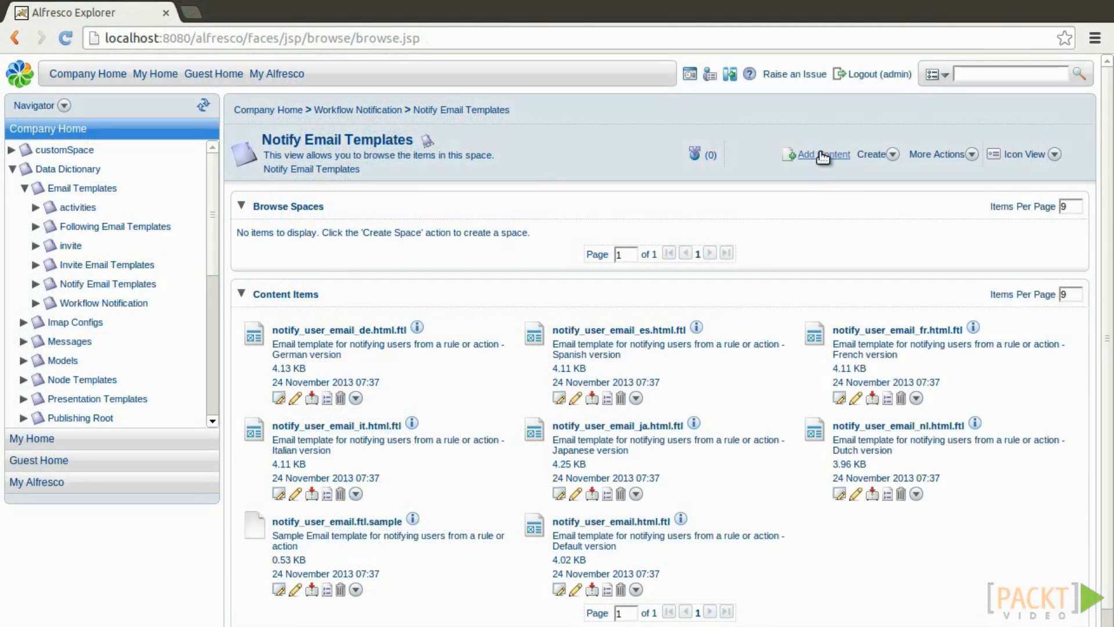
Upload custom-email-template.html.ftl as Plain Text without editing properties, then return to Company Home.
left_click(820, 155)
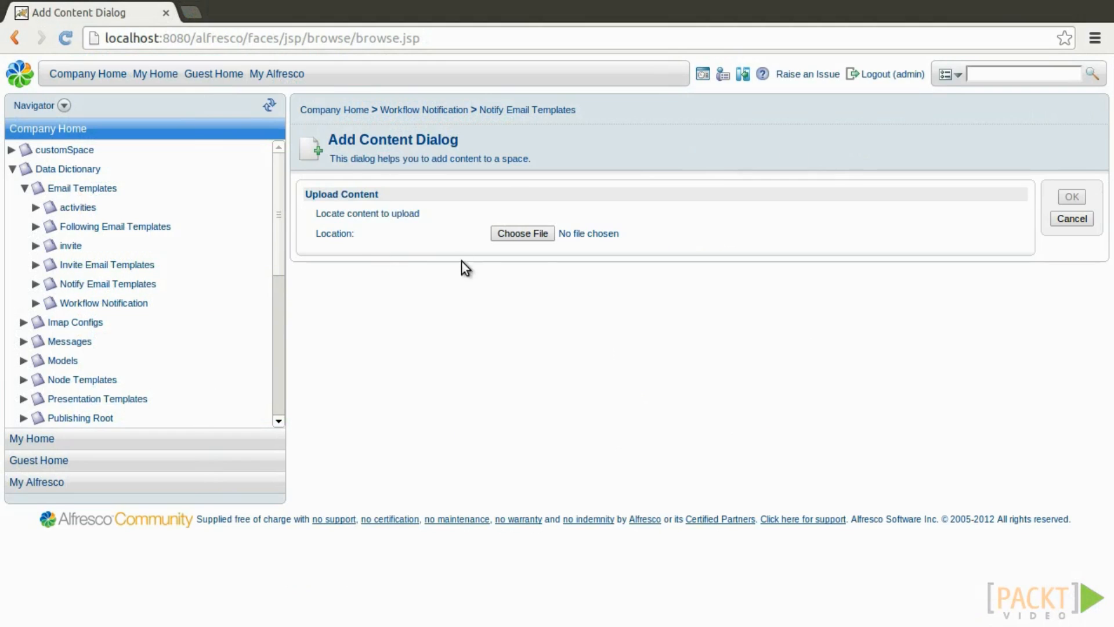
left_click(522, 231)
double_click(228, 169)
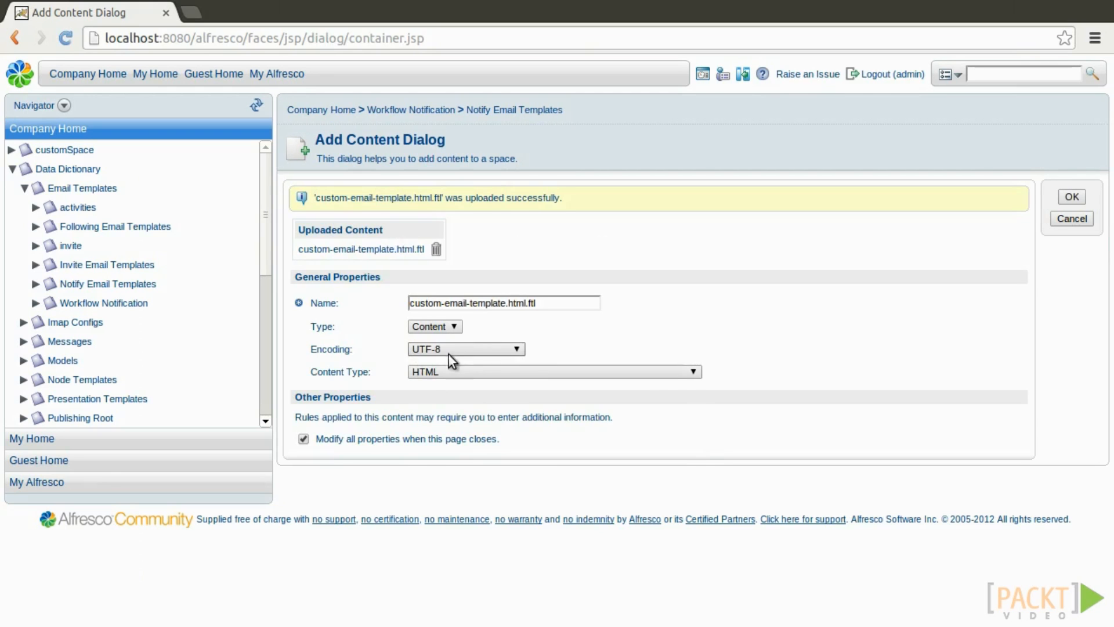
left_click(444, 371)
scroll(498, 452, "up", 3)
scroll(498, 451, "down", 6)
scroll(496, 456, "down", 12)
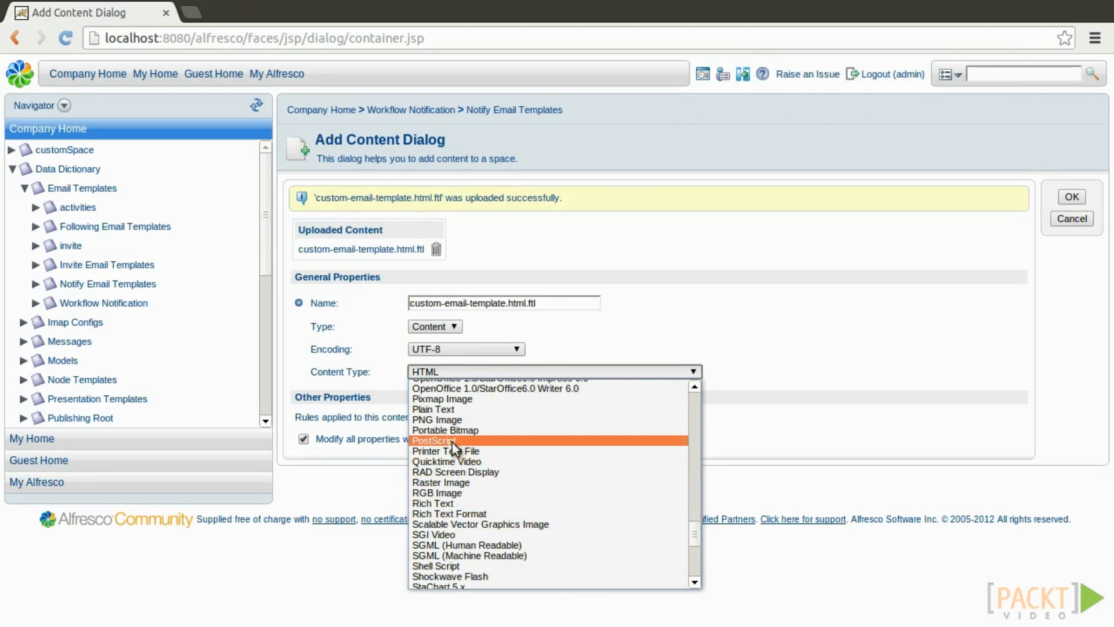
left_click(442, 409)
left_click(303, 438)
left_click(1072, 197)
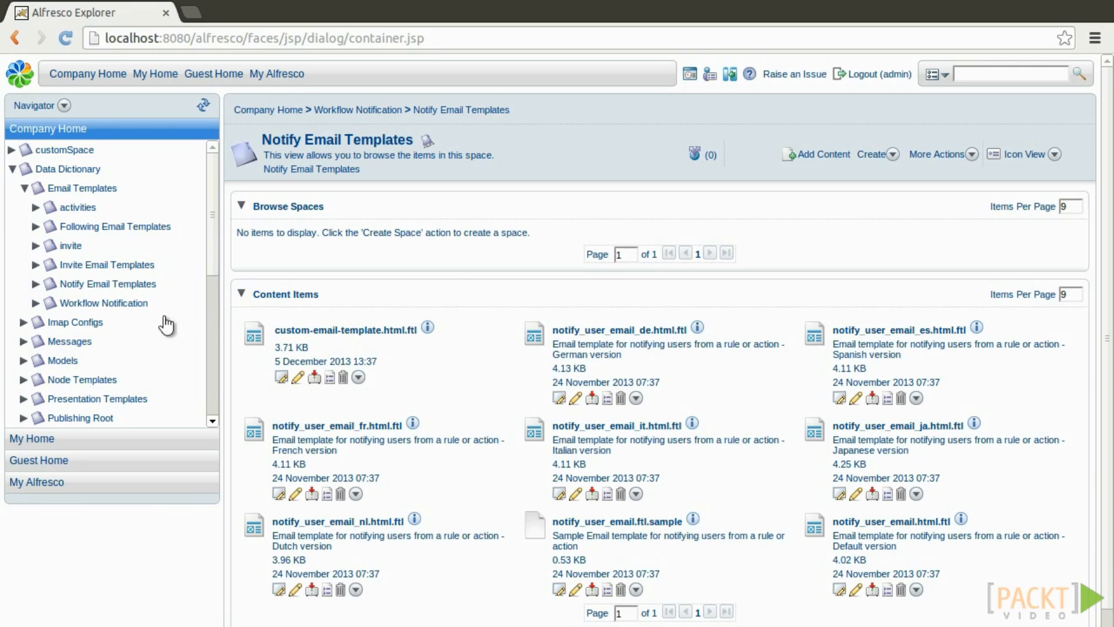
left_click(276, 108)
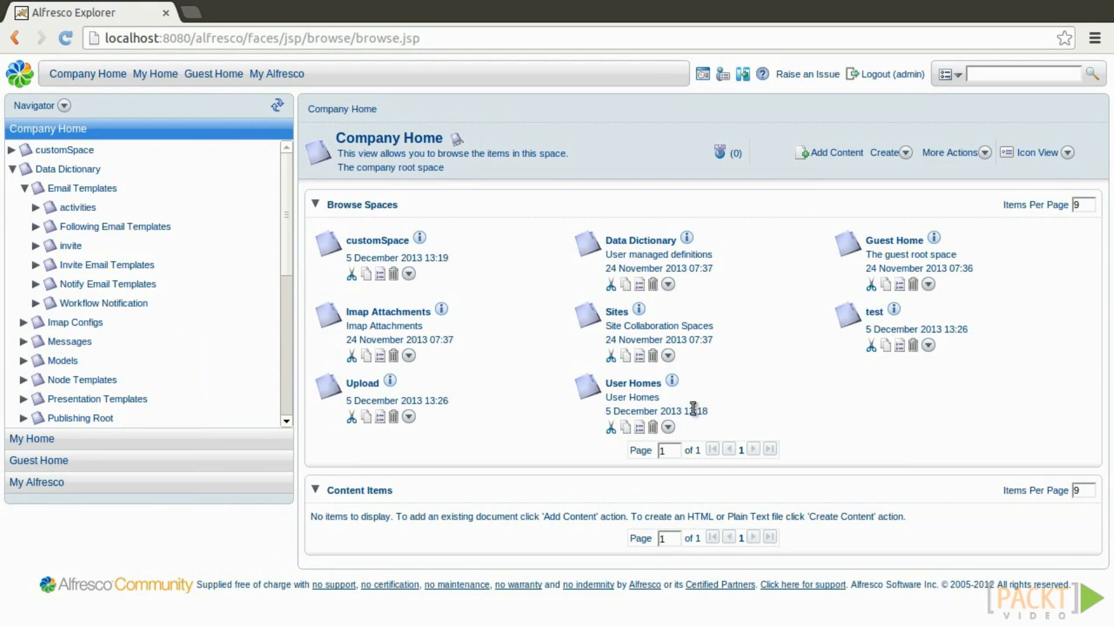
Open the Upload space's PDF-moving rule and add a Send email action.
left_click(365, 386)
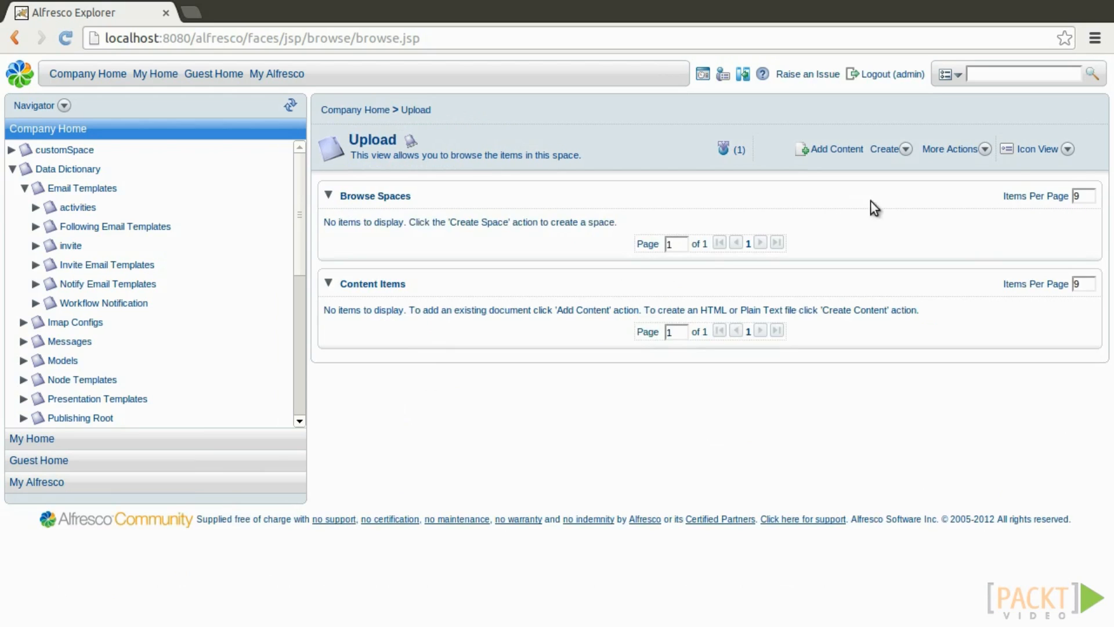
left_click(968, 151)
left_click(989, 290)
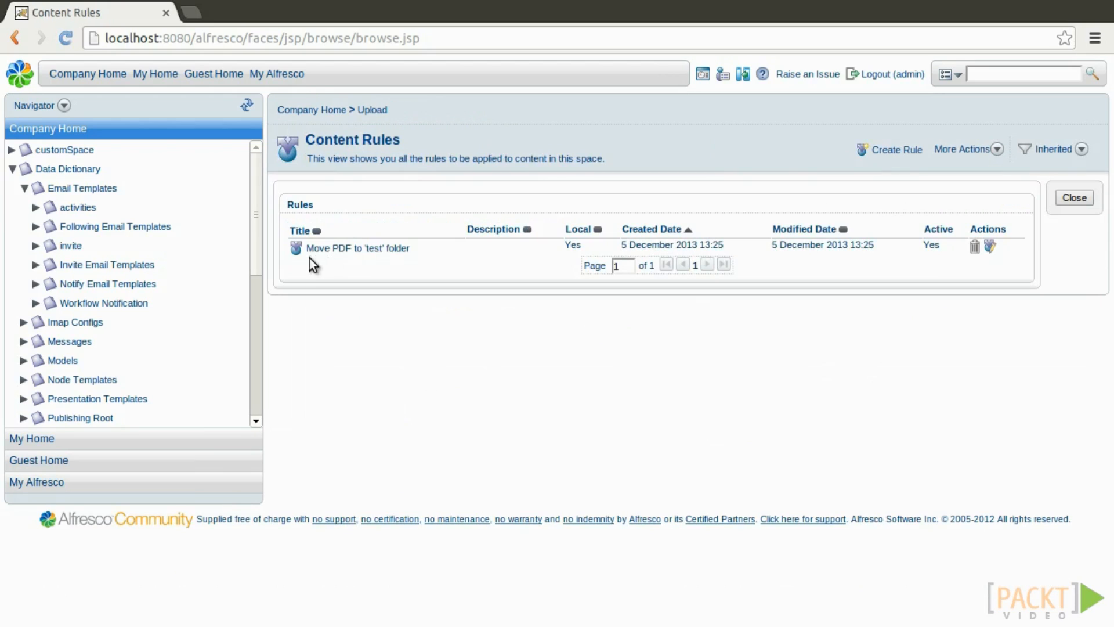
left_click(990, 247)
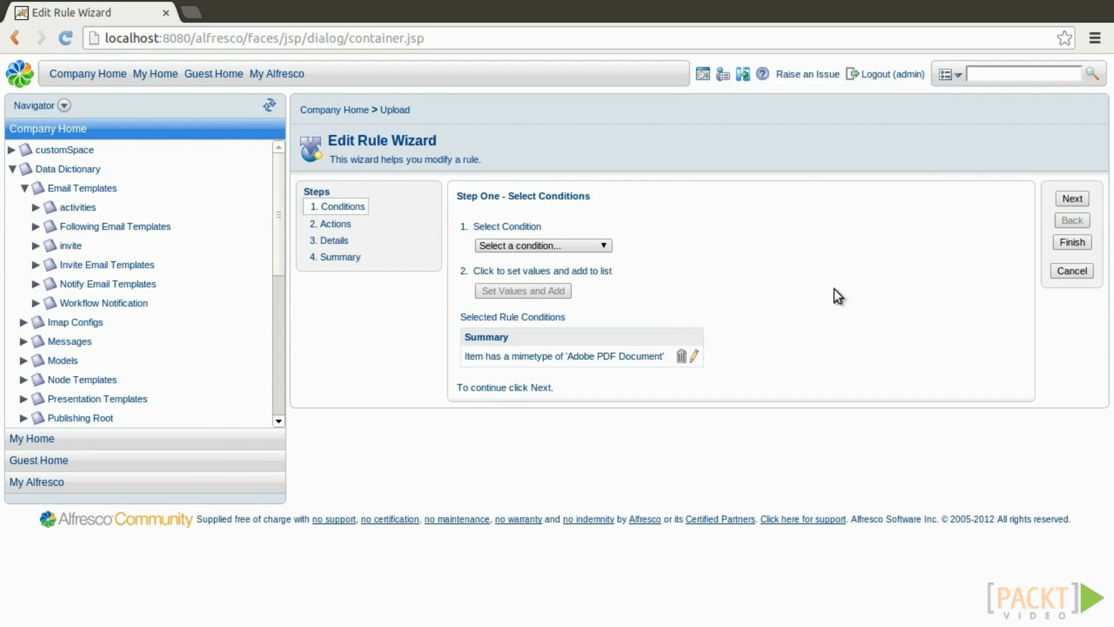
left_click(1071, 198)
left_click(546, 245)
scroll(541, 364, "down", 2)
left_click(542, 412)
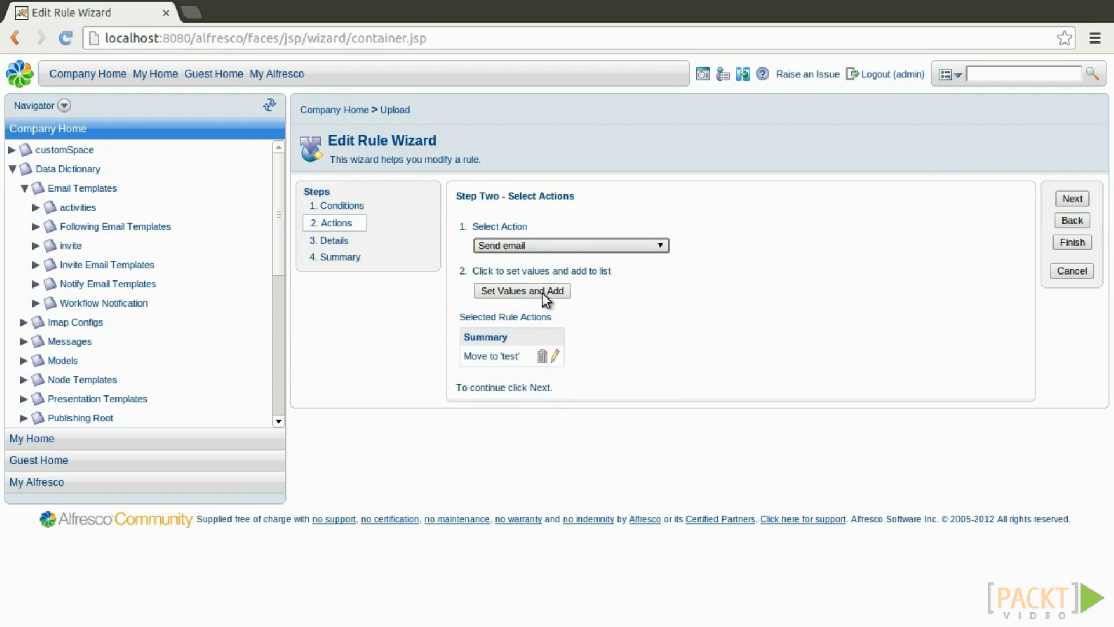
left_click(549, 294)
Search users for 'ad' and add Administrator as the email recipient.
left_click(286, 253)
left_click(277, 259)
left_click(369, 251)
type("ad")
left_click(452, 251)
left_click(324, 286)
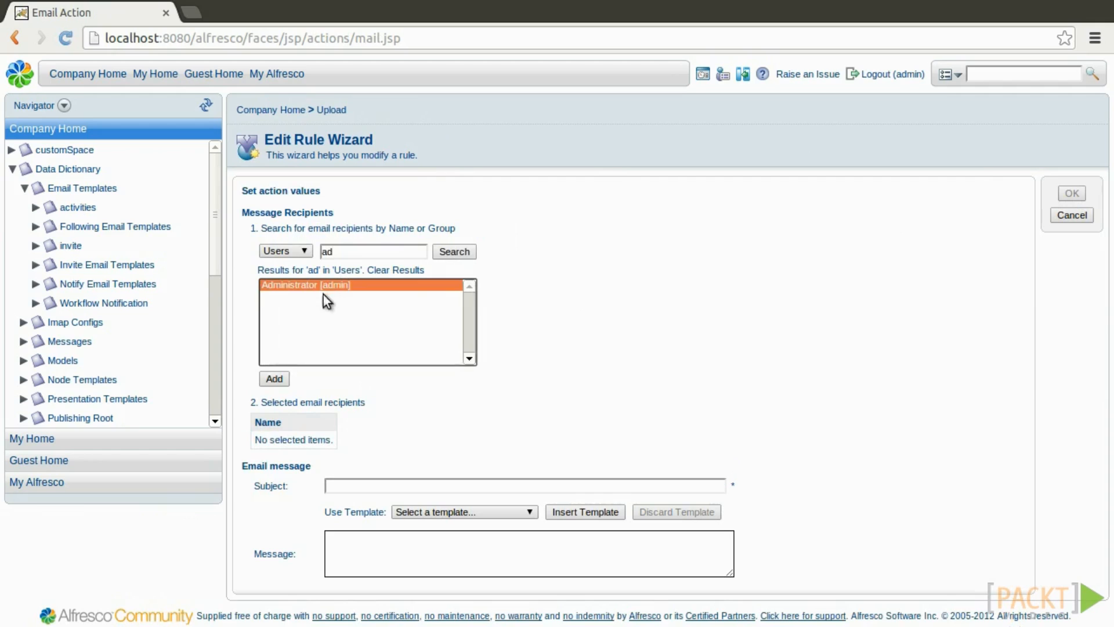
left_click(277, 379)
Use custom-email-template.html.ftl with subject 'New File Upload' and save the updated rule.
left_click(431, 520)
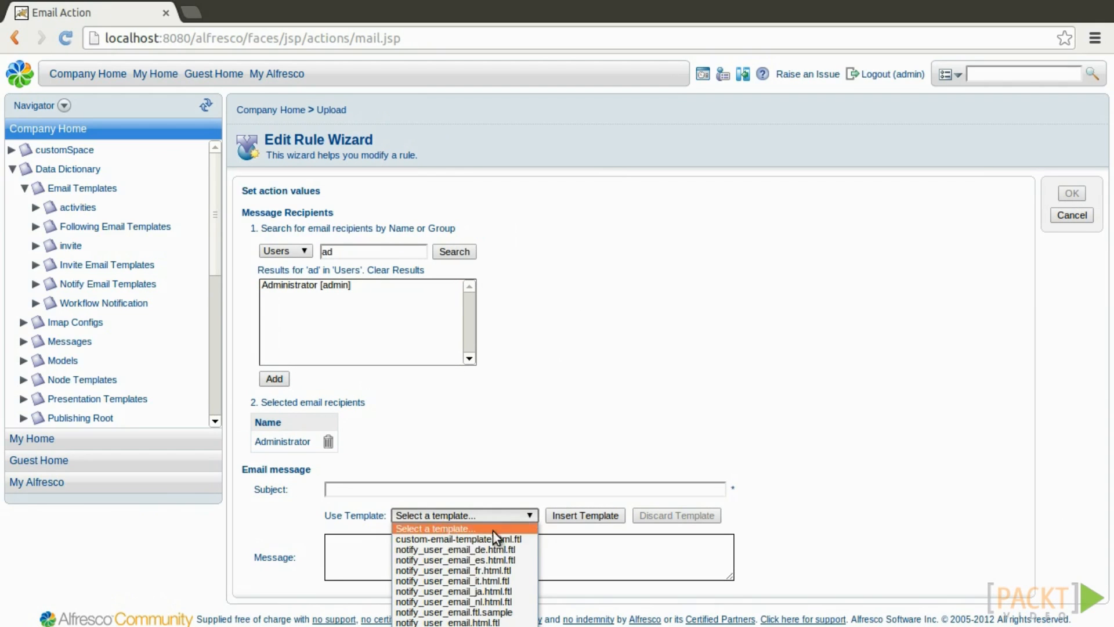
left_click(479, 540)
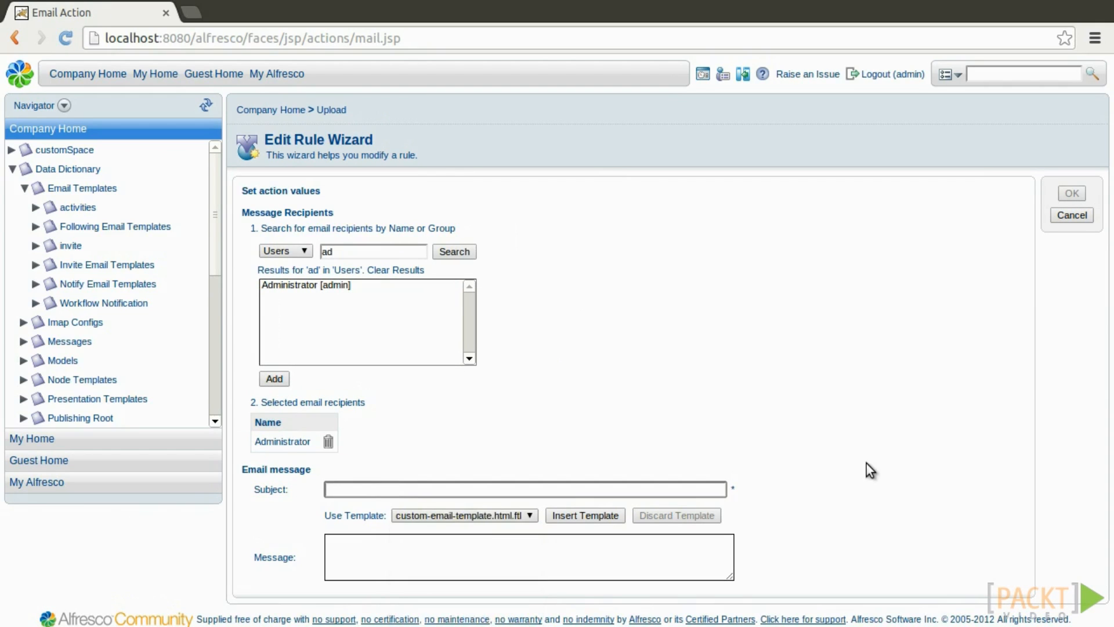
type("New File Upload")
key("Tab")
left_click(596, 512)
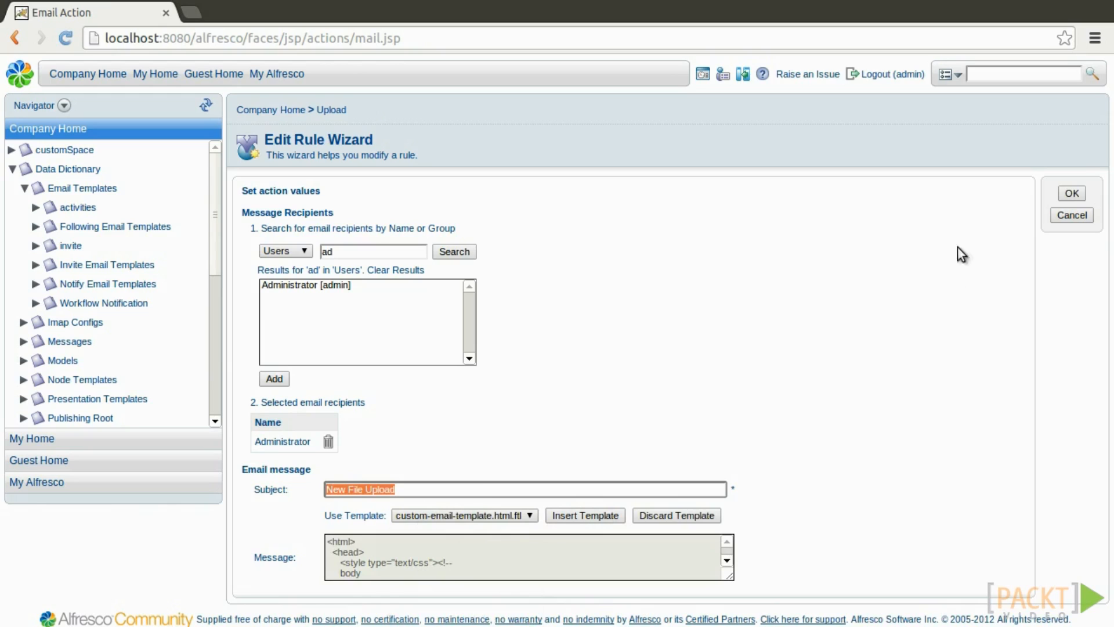
left_click(1070, 194)
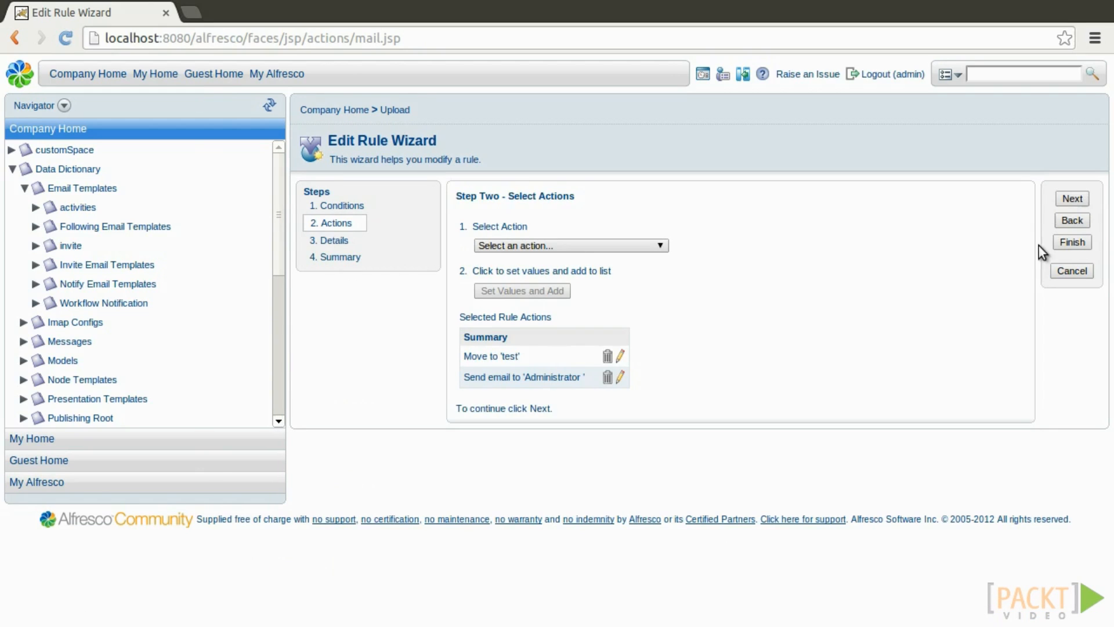
left_click(1071, 242)
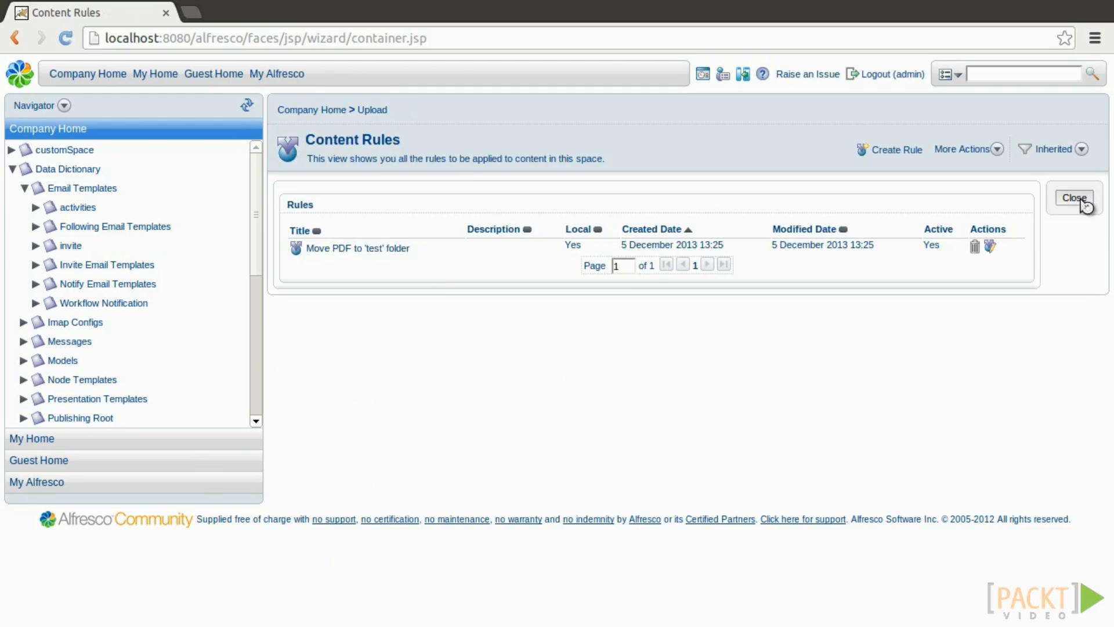
left_click(1074, 198)
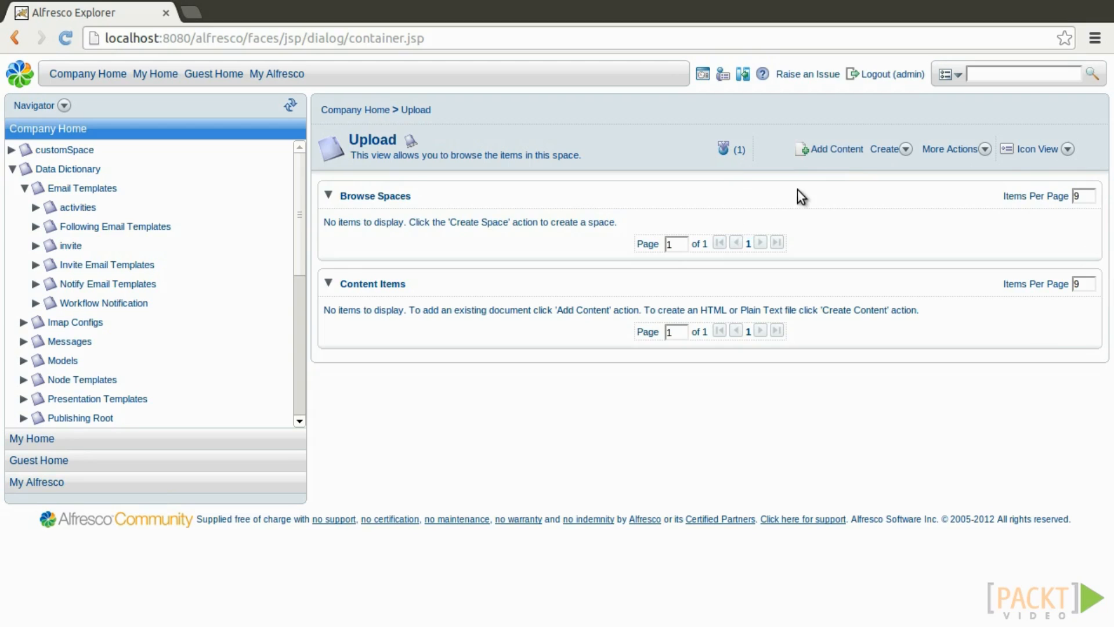
Upload pdf-to-move.pdf into the Upload space to test the updated rule.
left_click(840, 151)
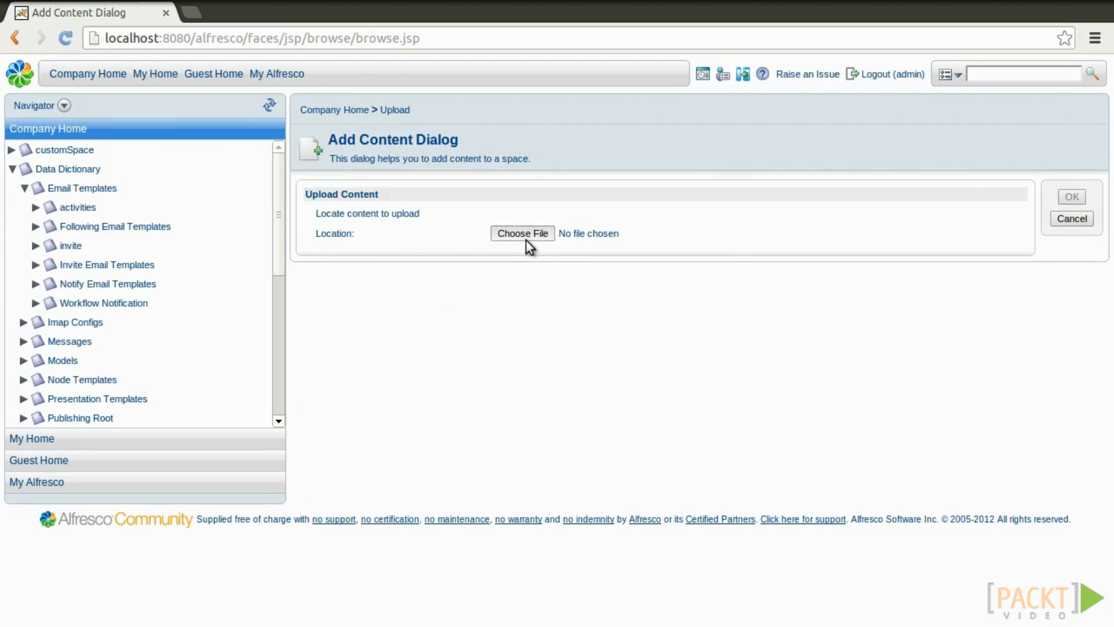
left_click(526, 235)
left_click(207, 187)
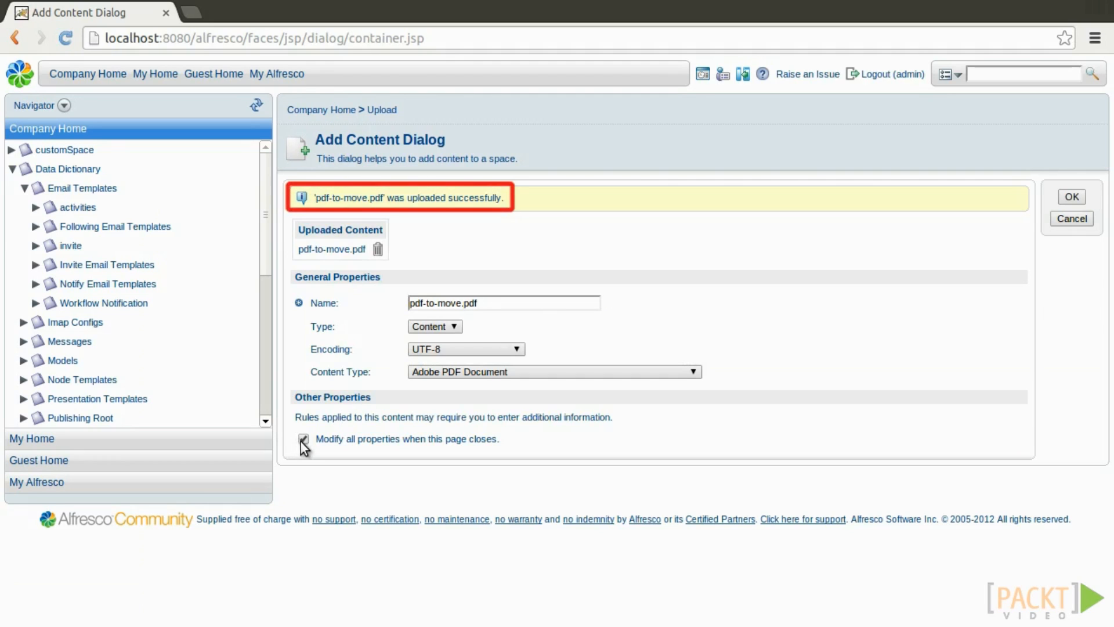
left_click(1064, 224)
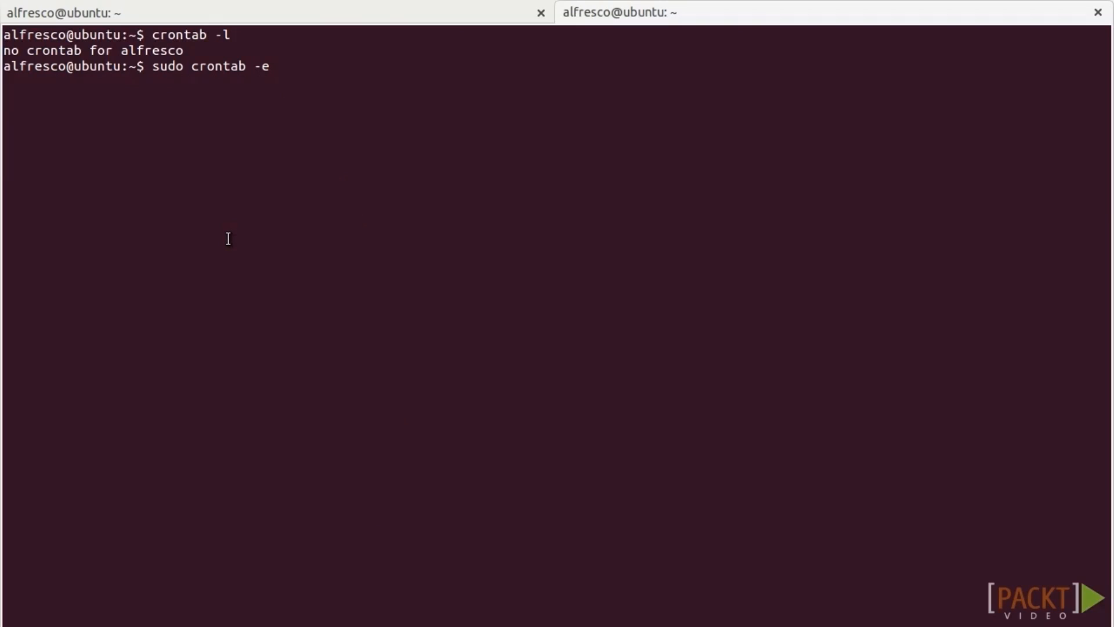
Open root's crontab in nano and add the daily 22:00 AlfrescoStop.sh job.
key("Return")
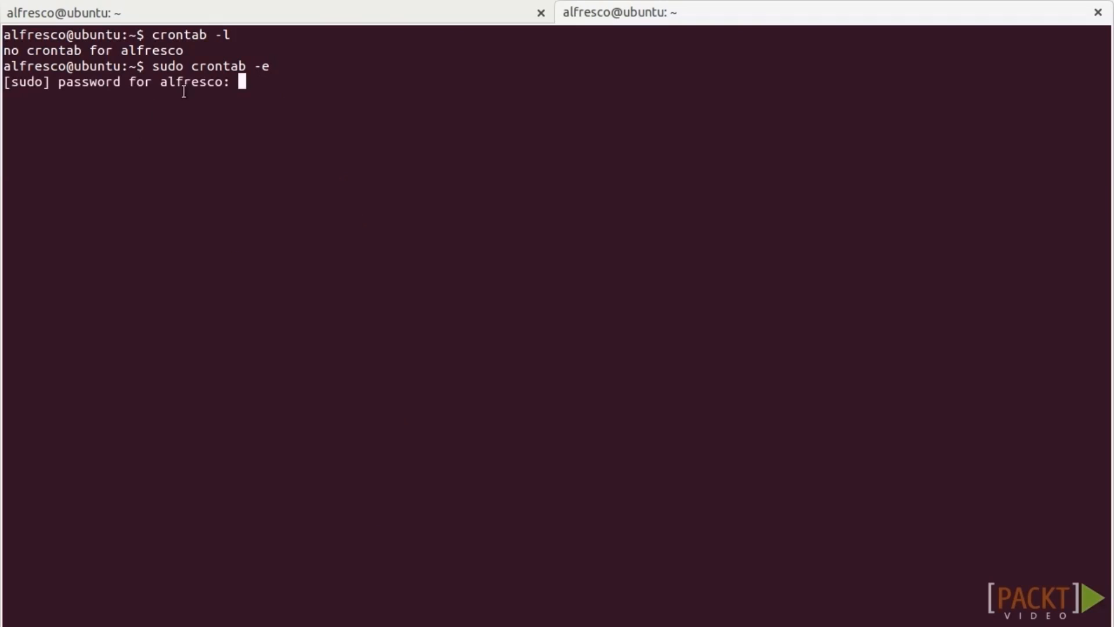
key("Return")
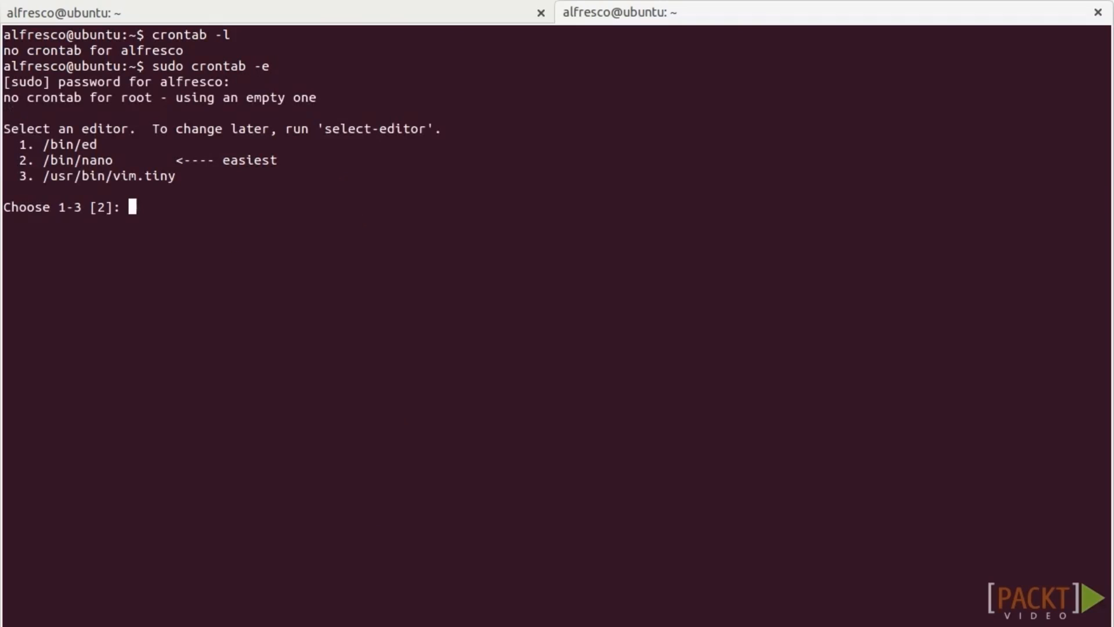
type("2")
key("Return")
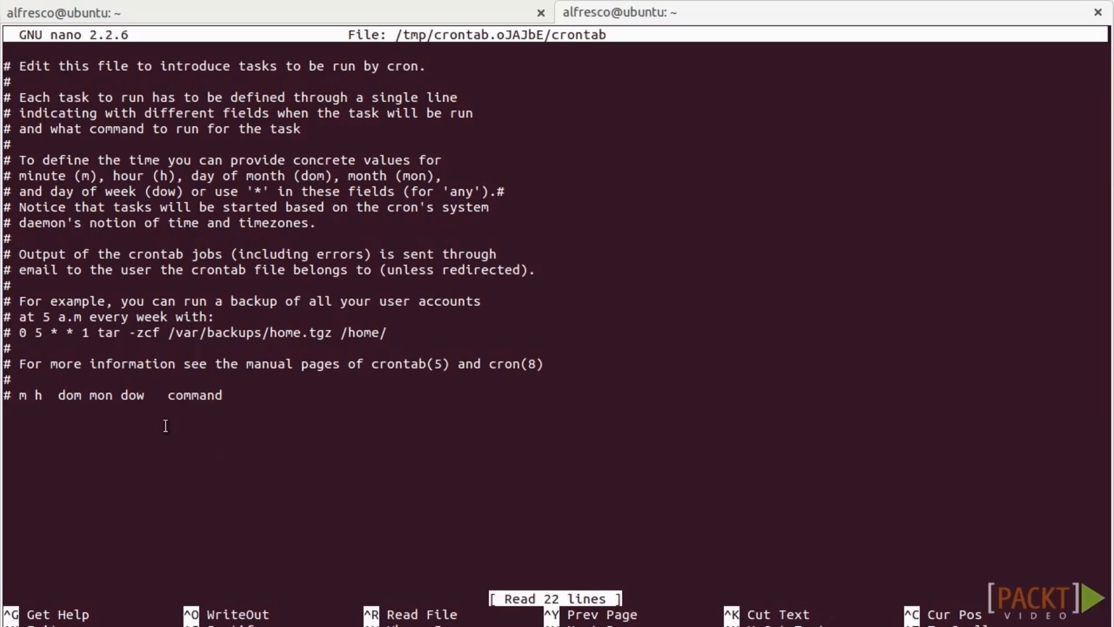
key("Down")
key("Down")
key("Down")
key("Down")
key("Down")
key("Down")
key("Down")
key("Down")
key("Down")
key("Down")
key("Down")
key("Down")
key("Down")
key("Down")
key("Down")
key("Down")
key("Down")
key("Down")
key("Down")
key("Down")
right_click(105, 426)
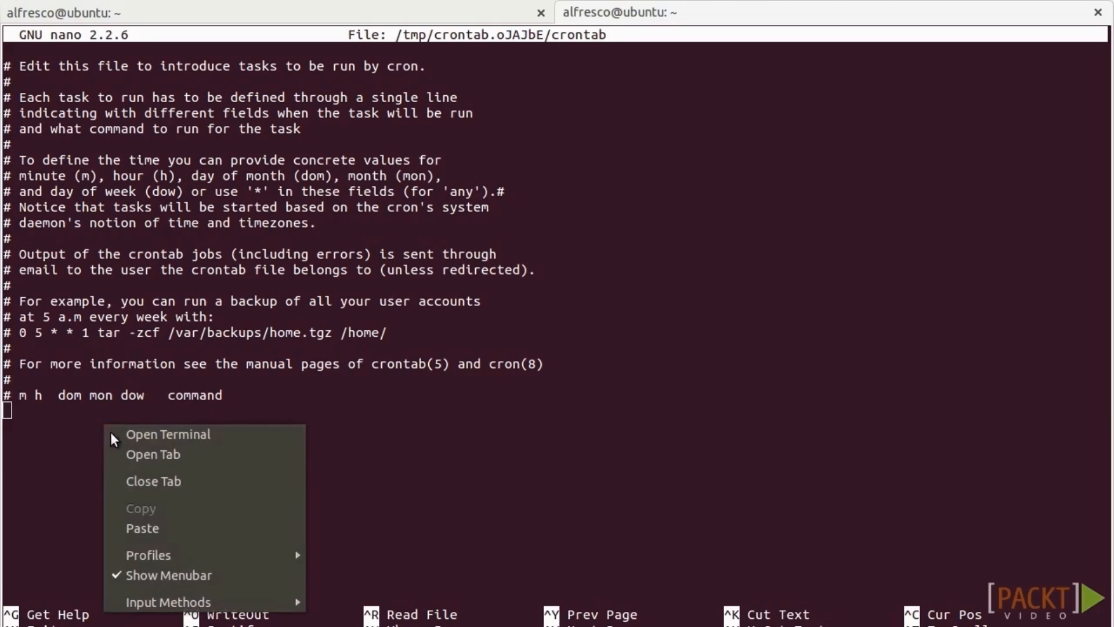
left_click(159, 525)
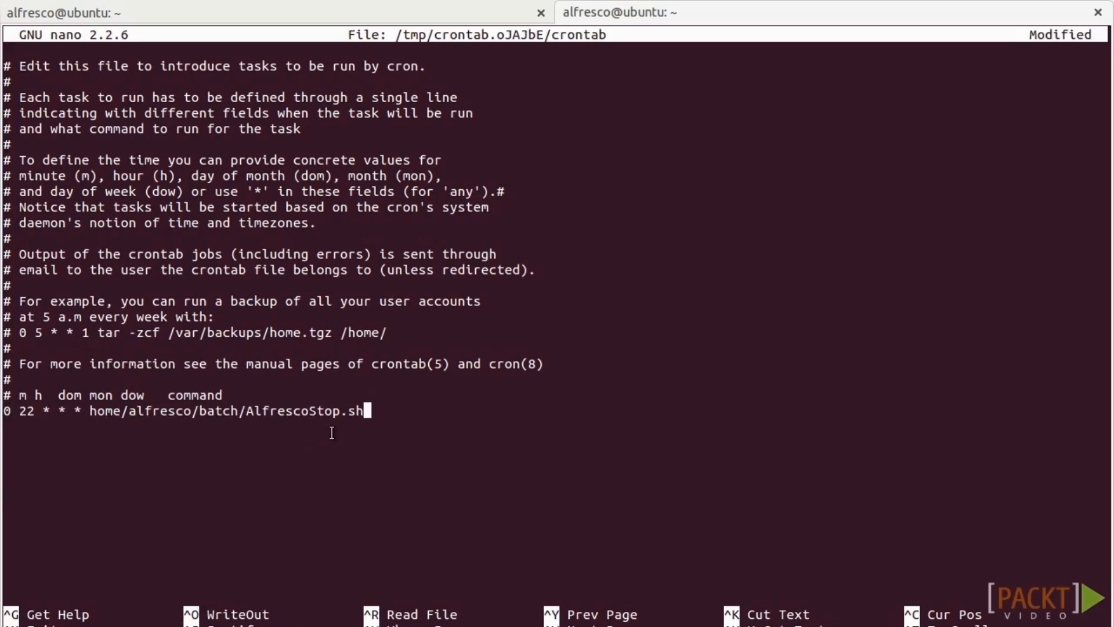
Add a second cron job running AlfrescoStart.sh at 06:00, then select alf_data's contentstore folder.
right_click(94, 441)
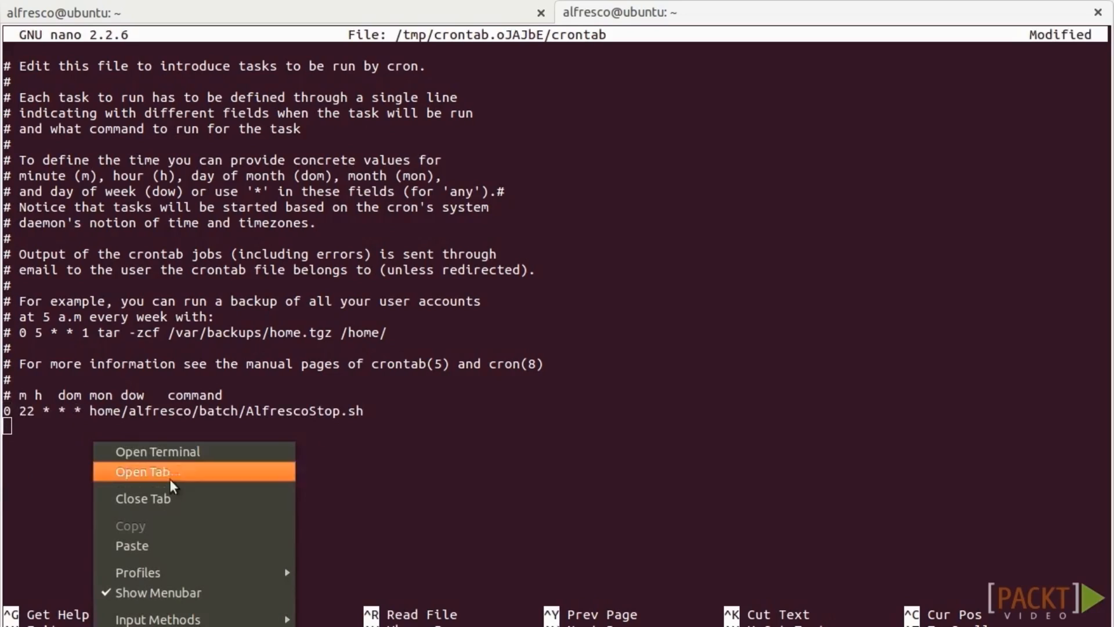
left_click(113, 544)
key("Left")
key("Left")
key("Left")
key("Left")
key("Left")
key("Left")
key("Left")
key("Delete")
key("Delete")
key("Delete")
key("Delete")
type("Start")
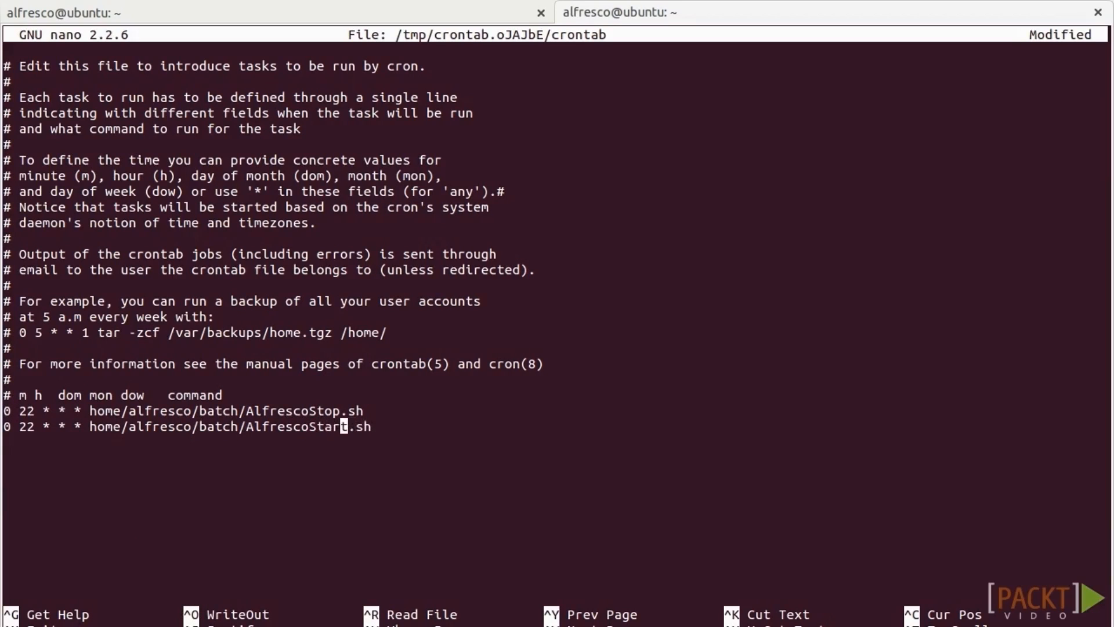
key("ctrl+Left")
key("Left")
key("Left")
key("Left")
key("Left")
key("Left")
key("Left")
key("Left")
key("Left")
key("Left")
key("Left")
key("Left")
key("Left")
key("Left")
key("Left")
key("Left")
key("Left")
key("Left")
key("Left")
key("Left")
key("Left")
key("Left")
key("Left")
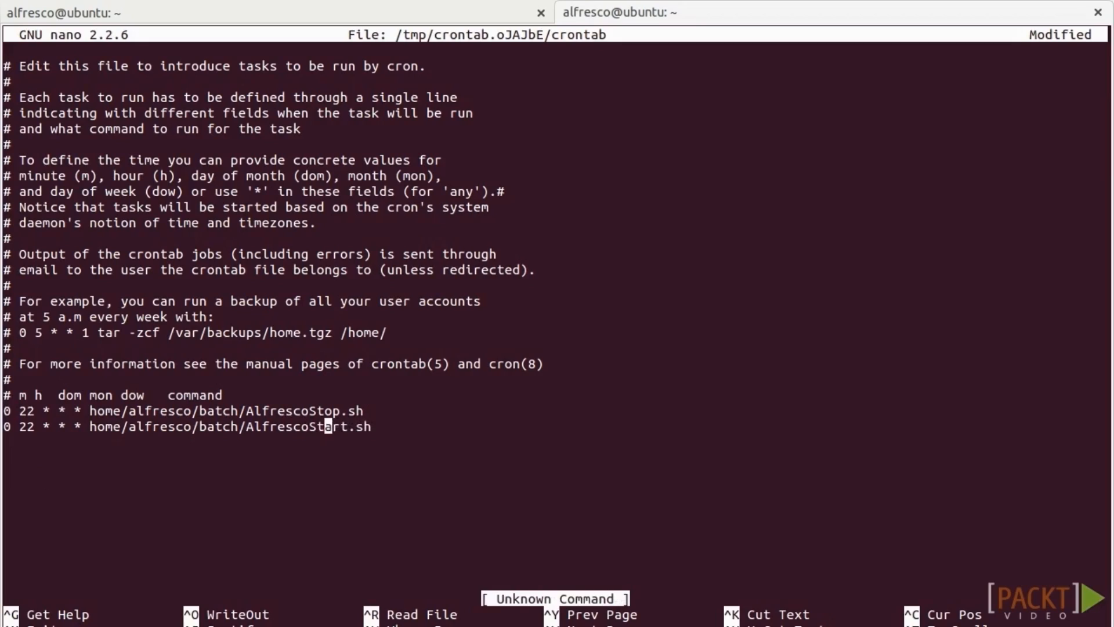
key("Delete")
key("BackSpace")
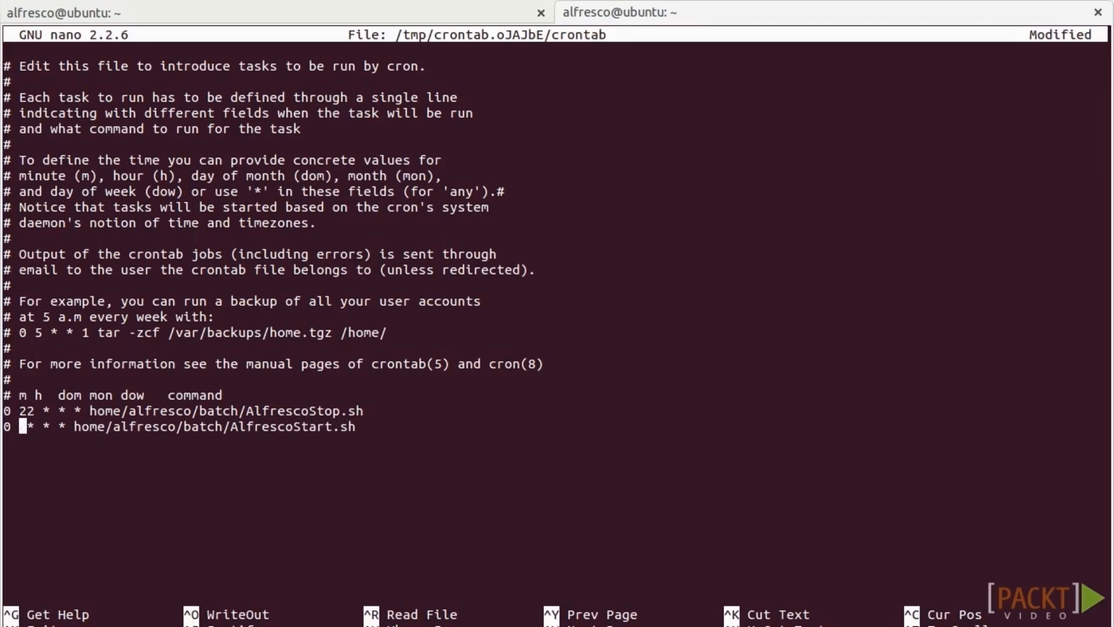
type("06")
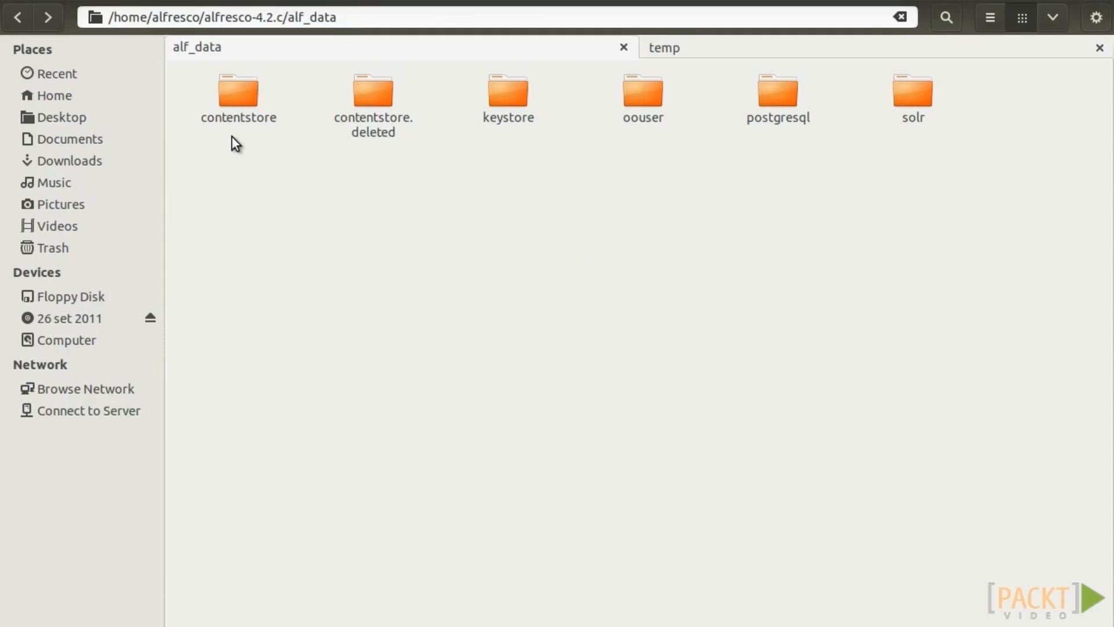
left_click(246, 103)
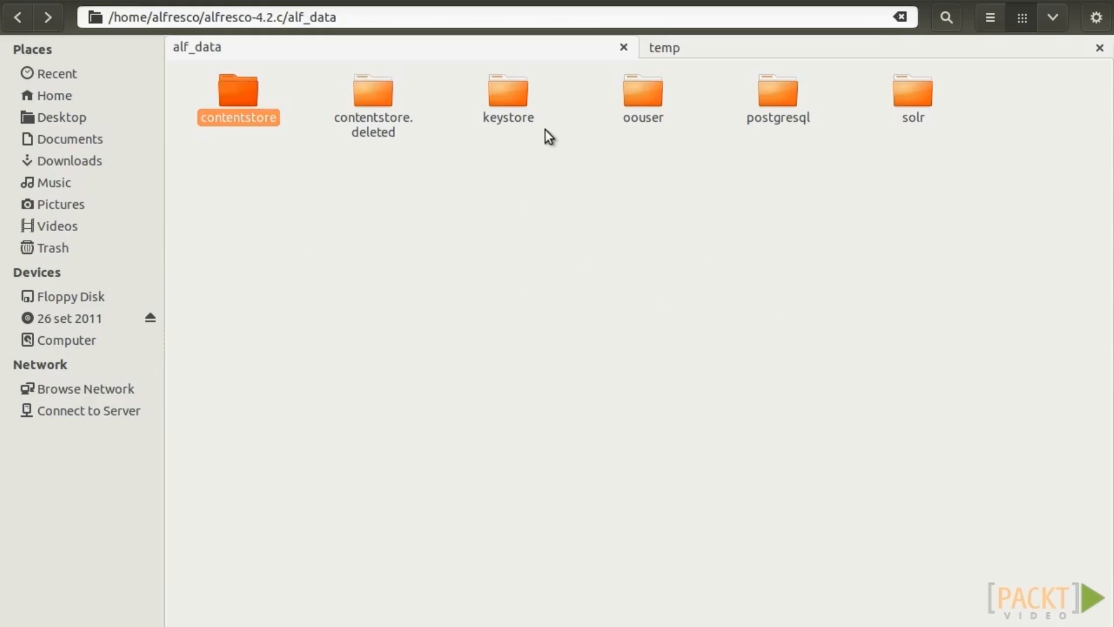
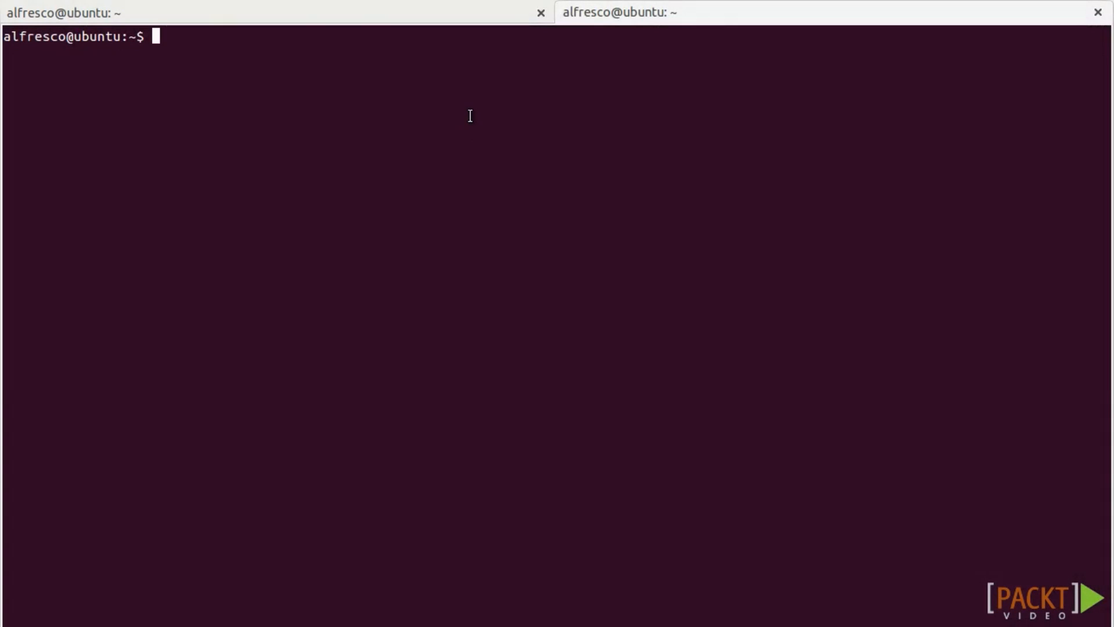
Append '0 * * * * /home/alfresco/batch/AlfrescoStart.sh' to root's crontab using crontab -e.
type("crontab -e")
key("Return")
key("Down")
key("Down")
key("Down")
key("Down")
key("Down")
key("Down")
key("Down")
key("Down")
key("Down")
key("Down")
key("Down")
key("Down")
key("Down")
key("Down")
key("Down")
key("Down")
key("Down")
key("Down")
key("Down")
key("Down")
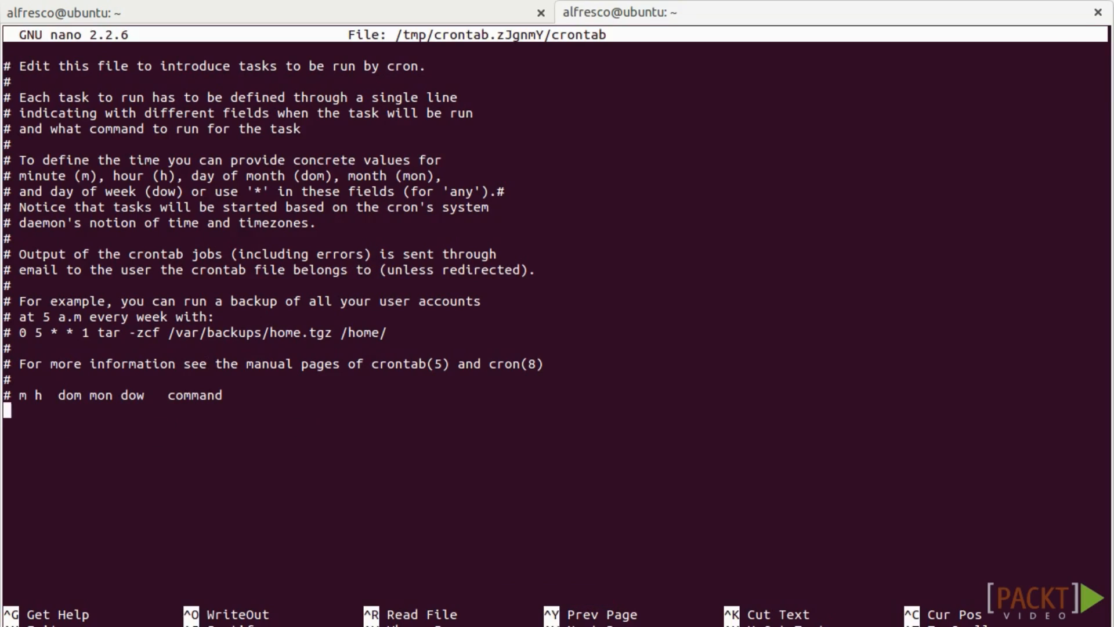
type("0 * * * * /home/alfresco")
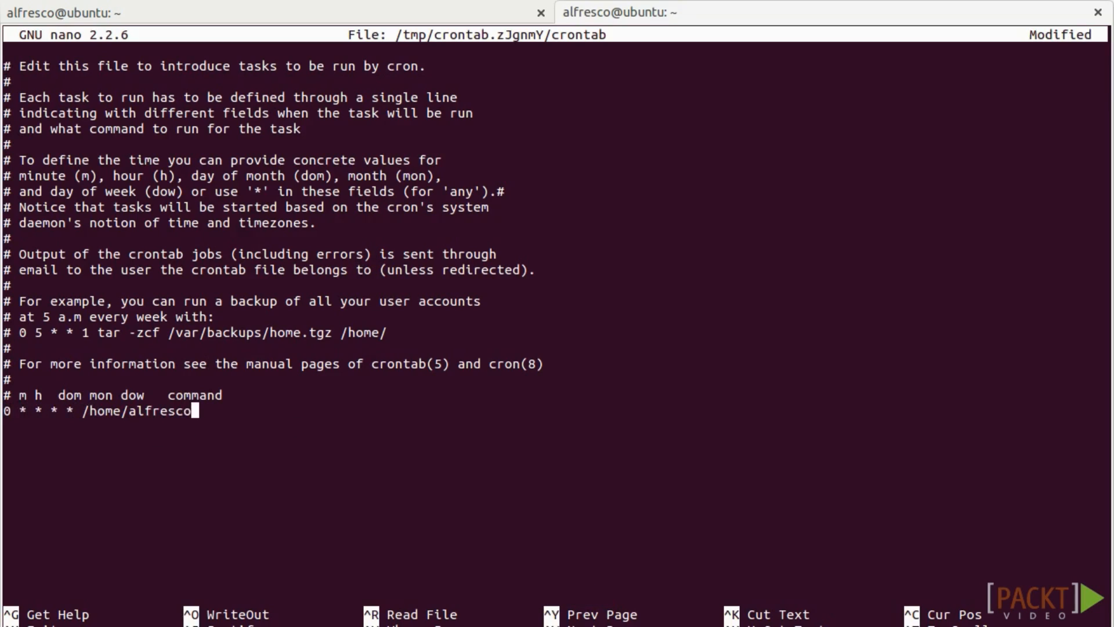
type("/batch/")
type("AlfrescoSt")
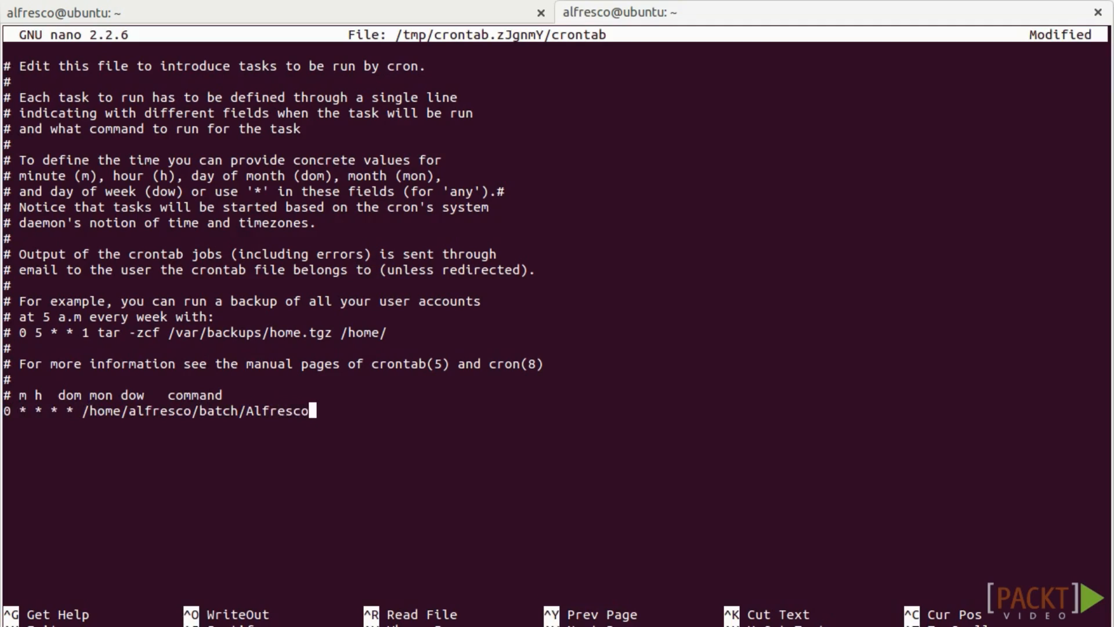
type("art.sh")
key("Return")
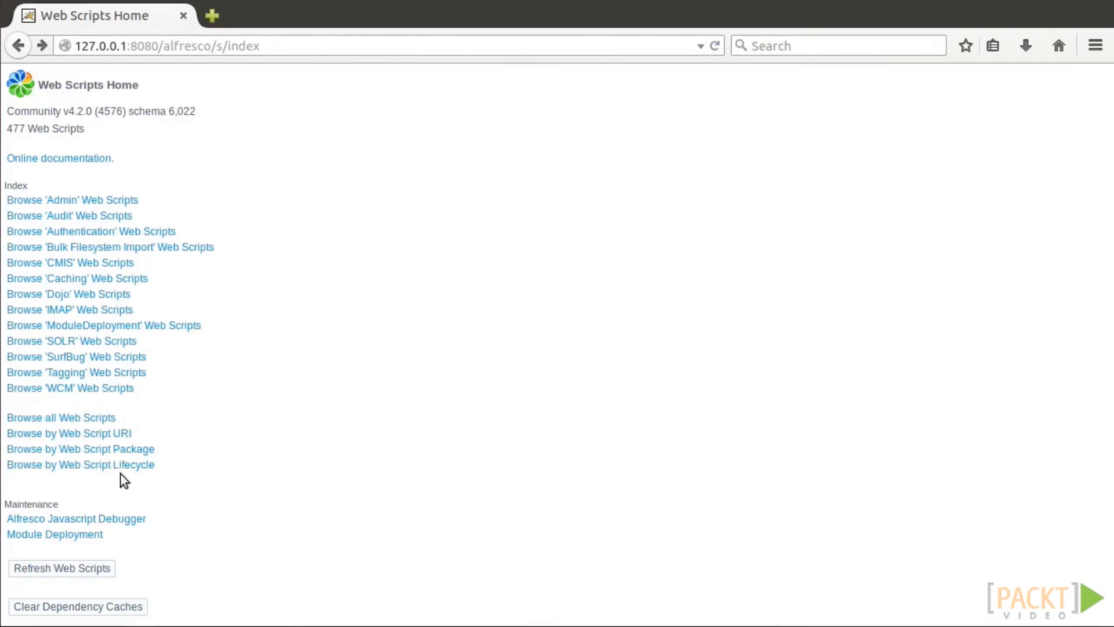
left_click(149, 456)
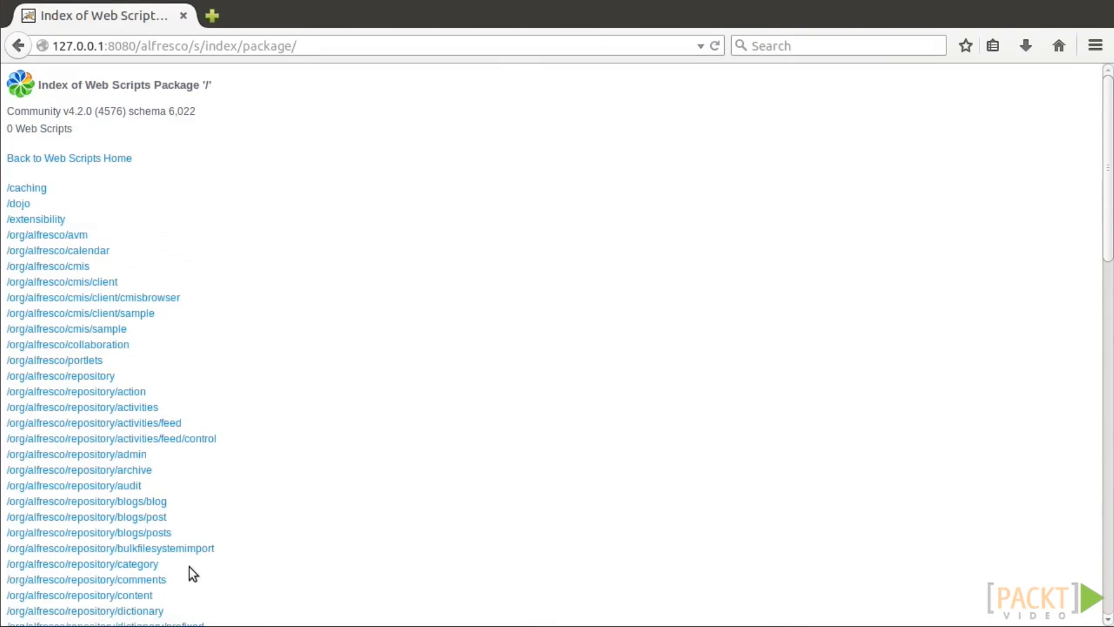
left_click(152, 594)
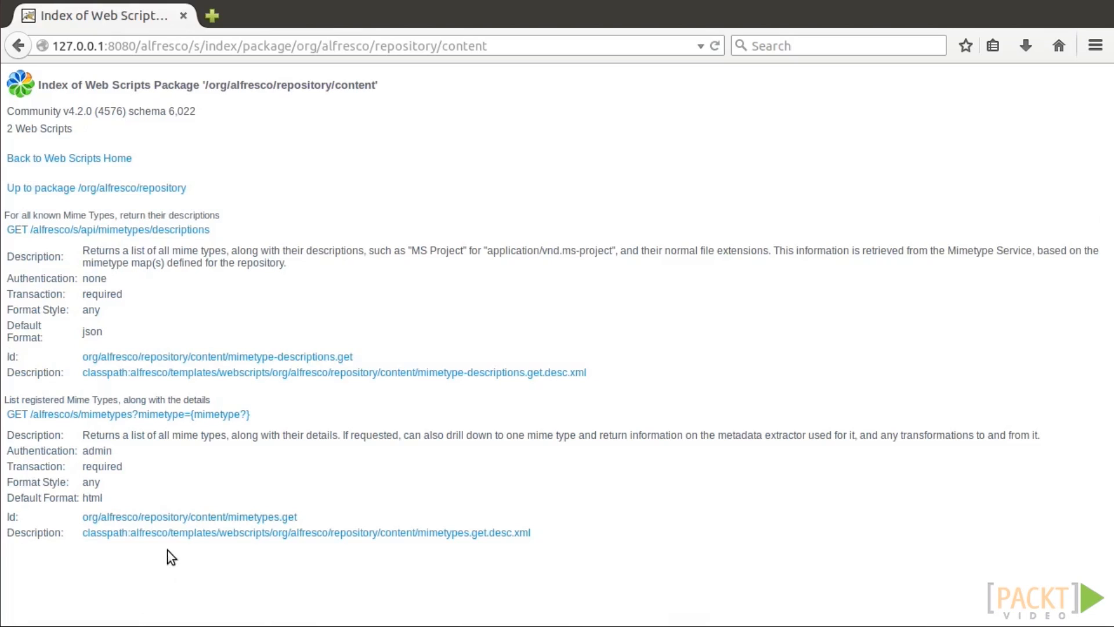
left_click(165, 517)
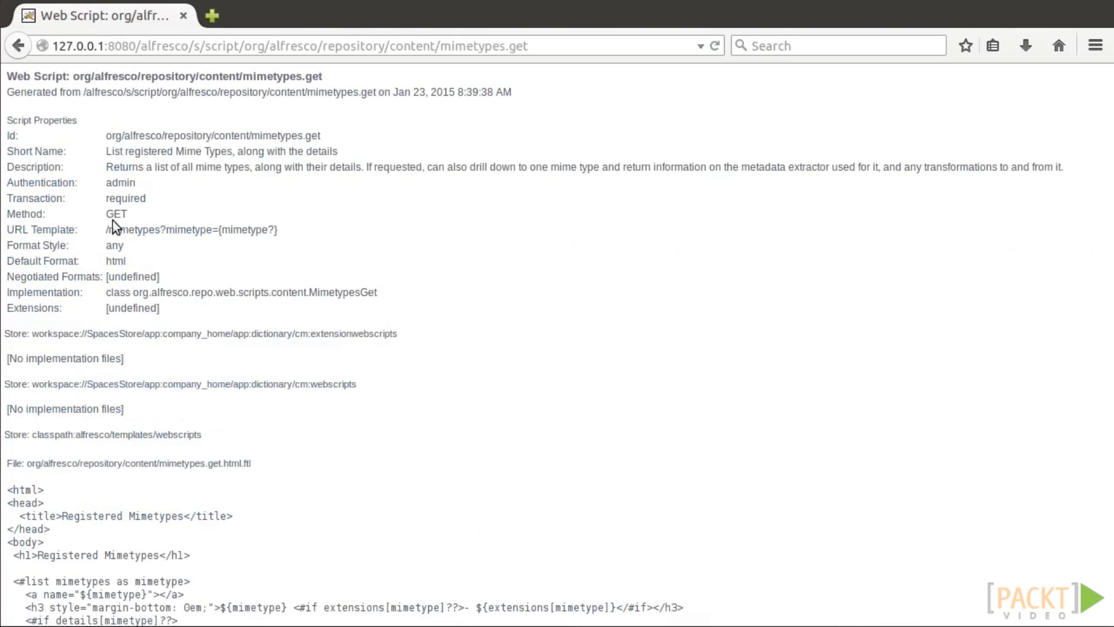
scroll(1108, 301, "down", 10)
left_click_drag(1108, 300, 1106, 527)
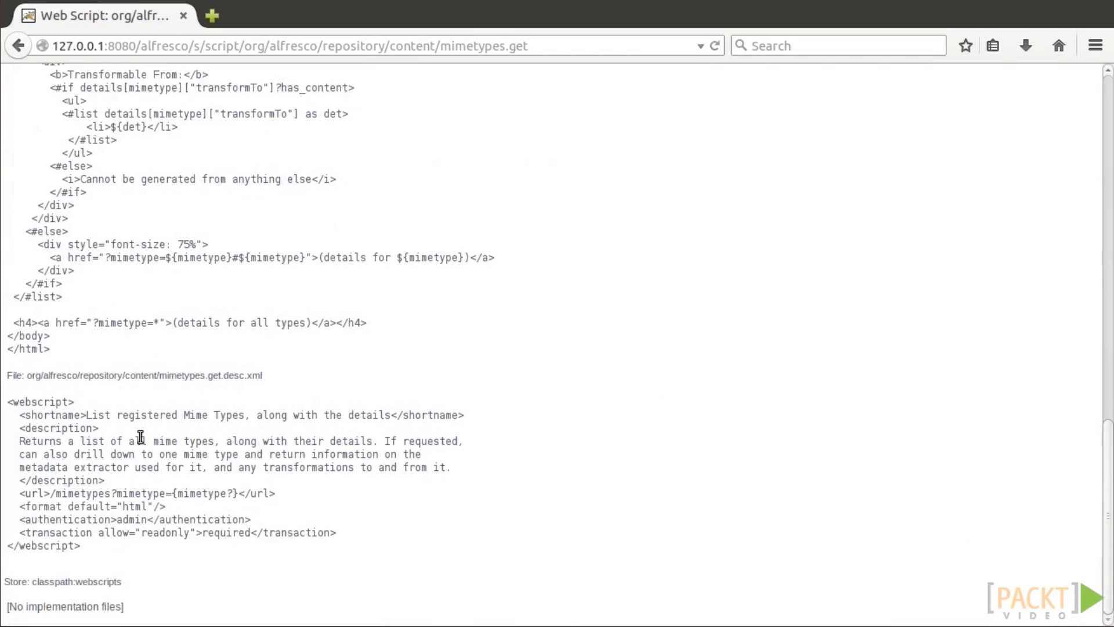
left_click_drag(1107, 468, 1094, 89)
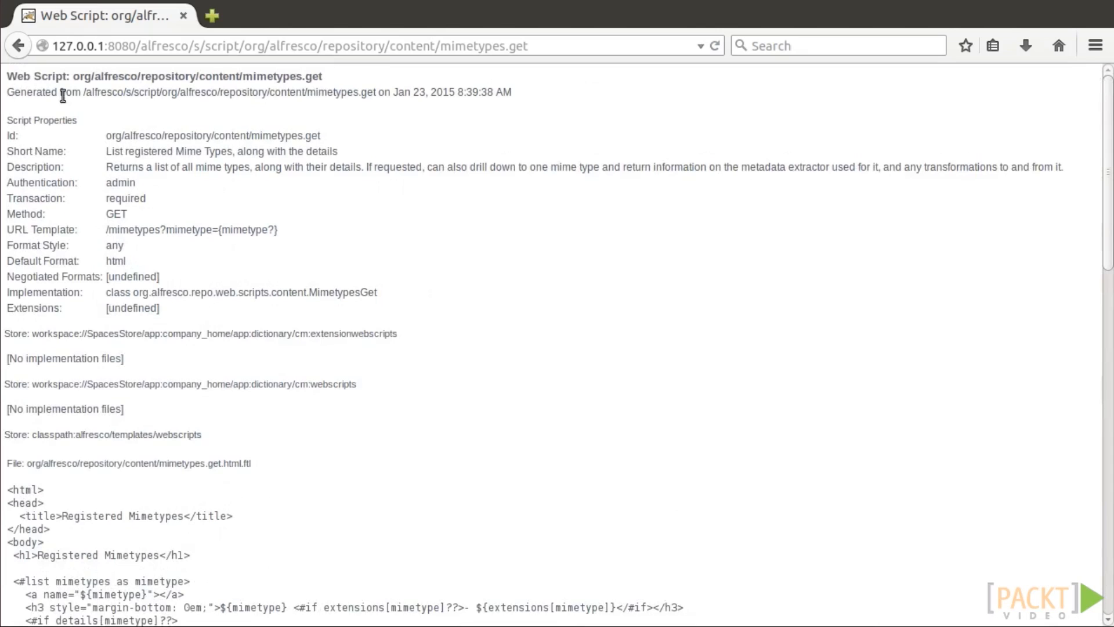
left_click(18, 50)
left_click(19, 49)
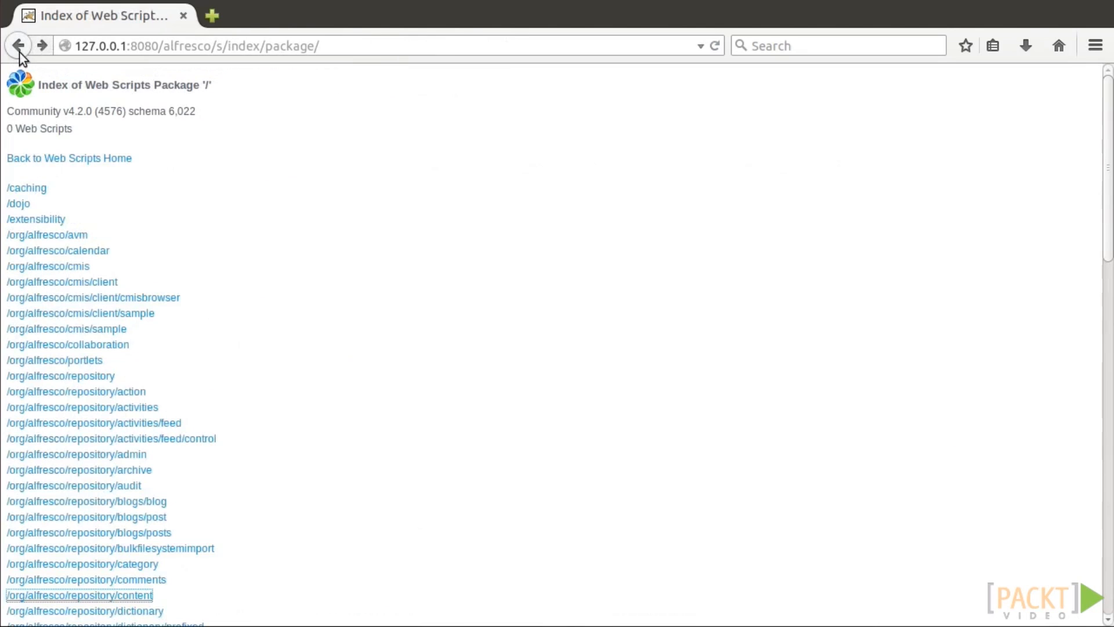
left_click(19, 50)
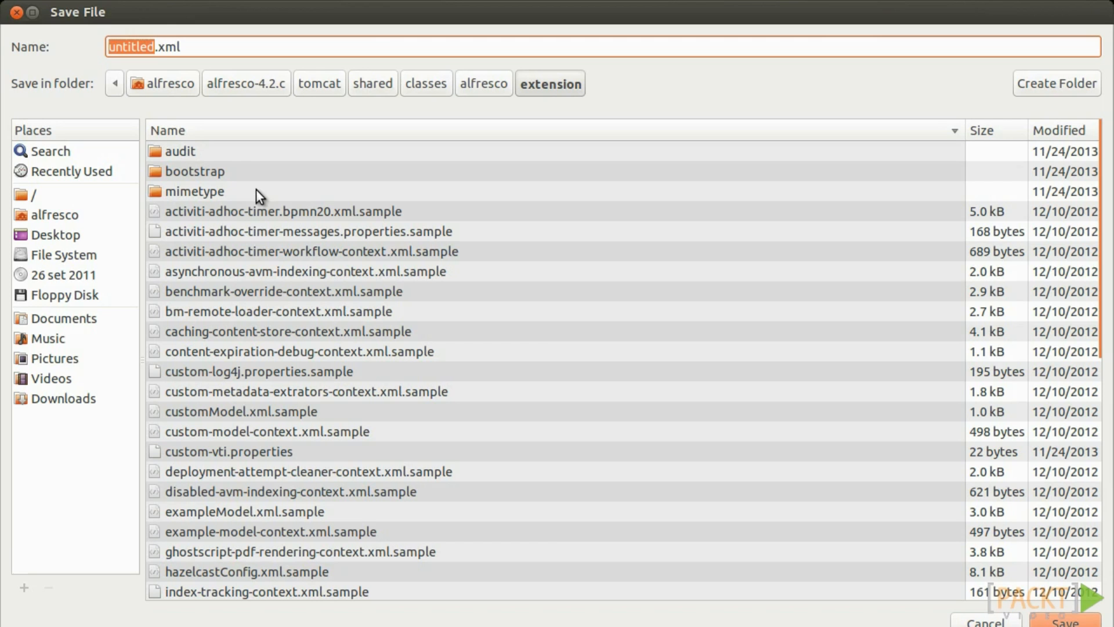
Choose Downloads/temp as the save folder and name the untitled descriptor 'testscrip'.
left_click(160, 86)
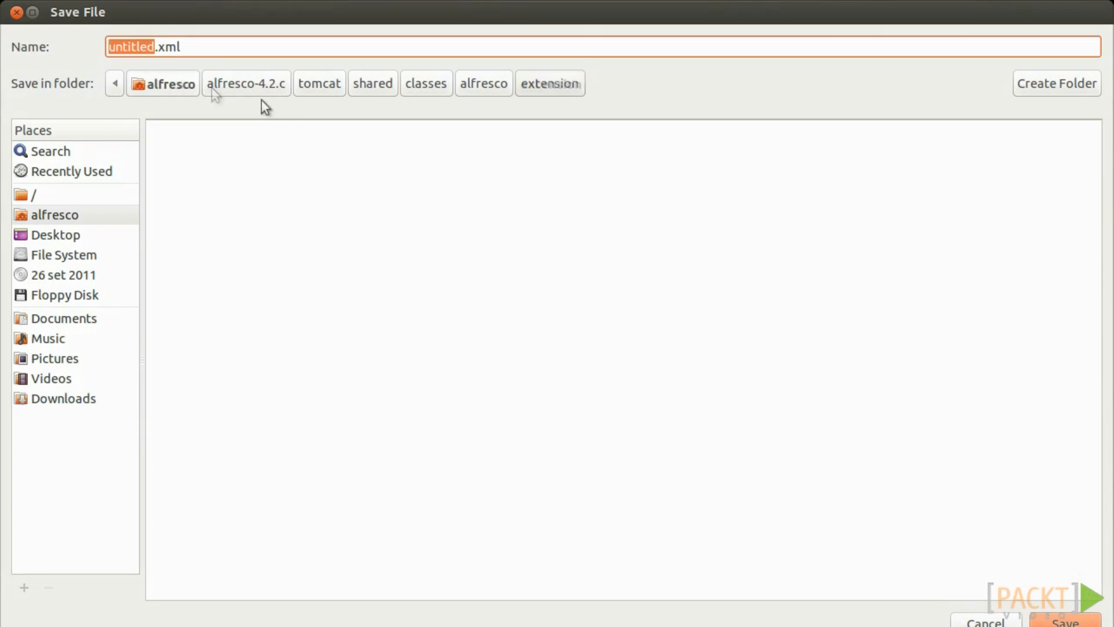
double_click(215, 214)
double_click(206, 215)
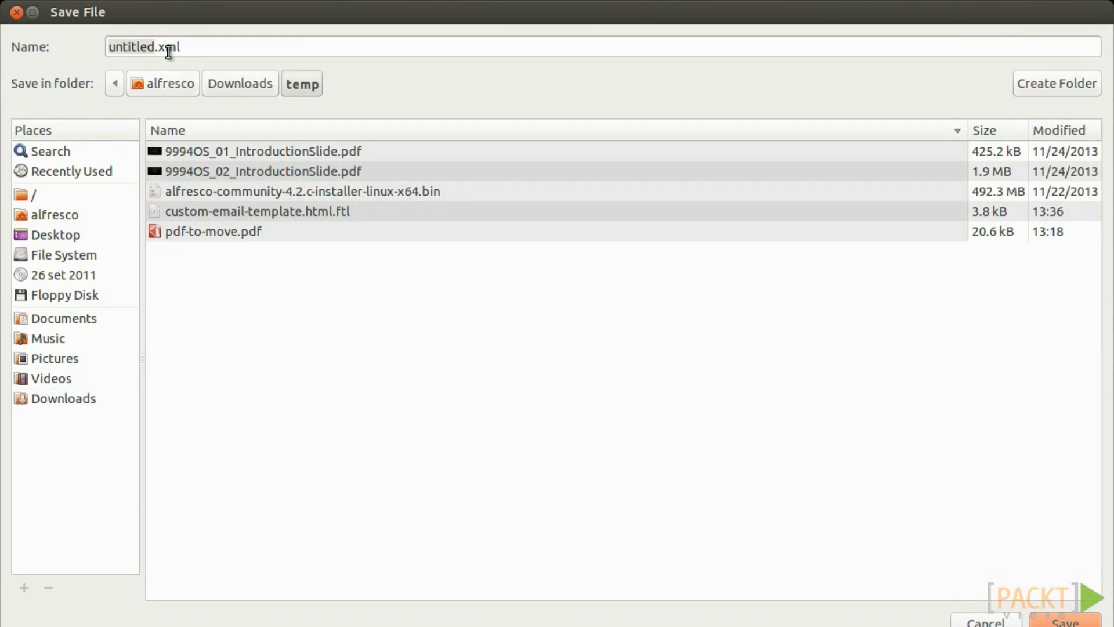
left_click(168, 51)
double_click(153, 46)
type("testscrip")
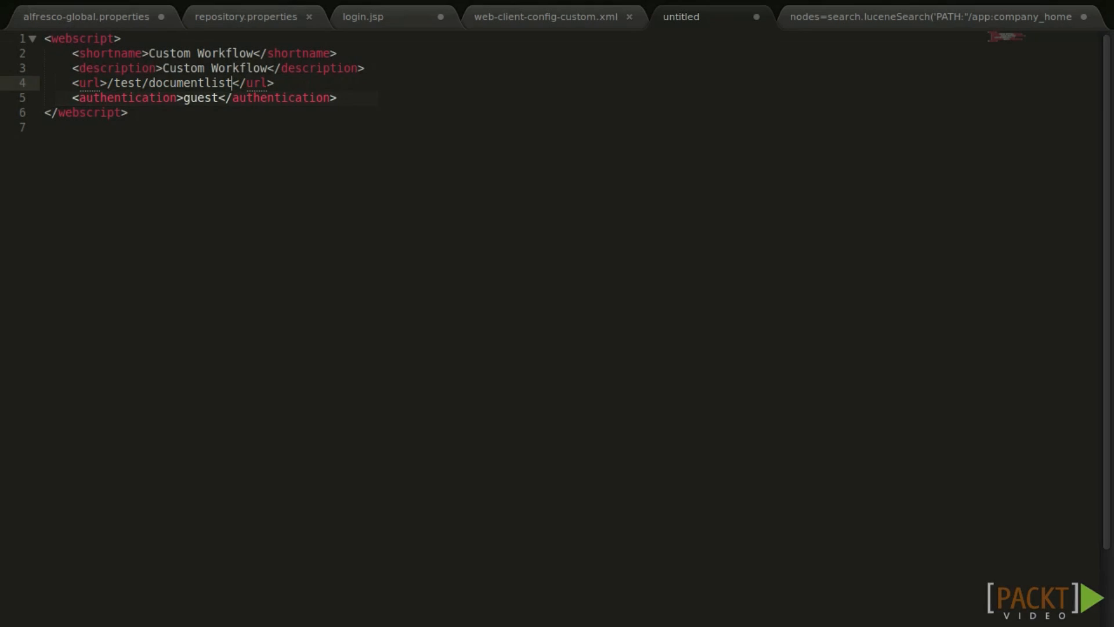
Rename the descriptor file to documentlist.get.desc.xml in the save dialog.
left_click_drag(169, 12, 193, 107)
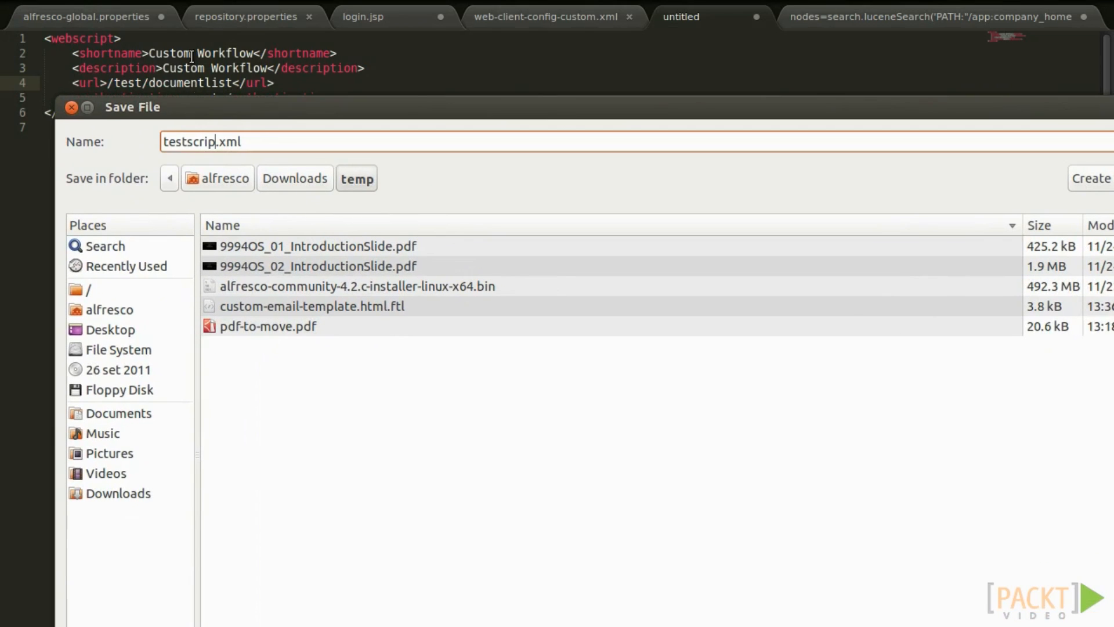
double_click(186, 149)
type("documentlist")
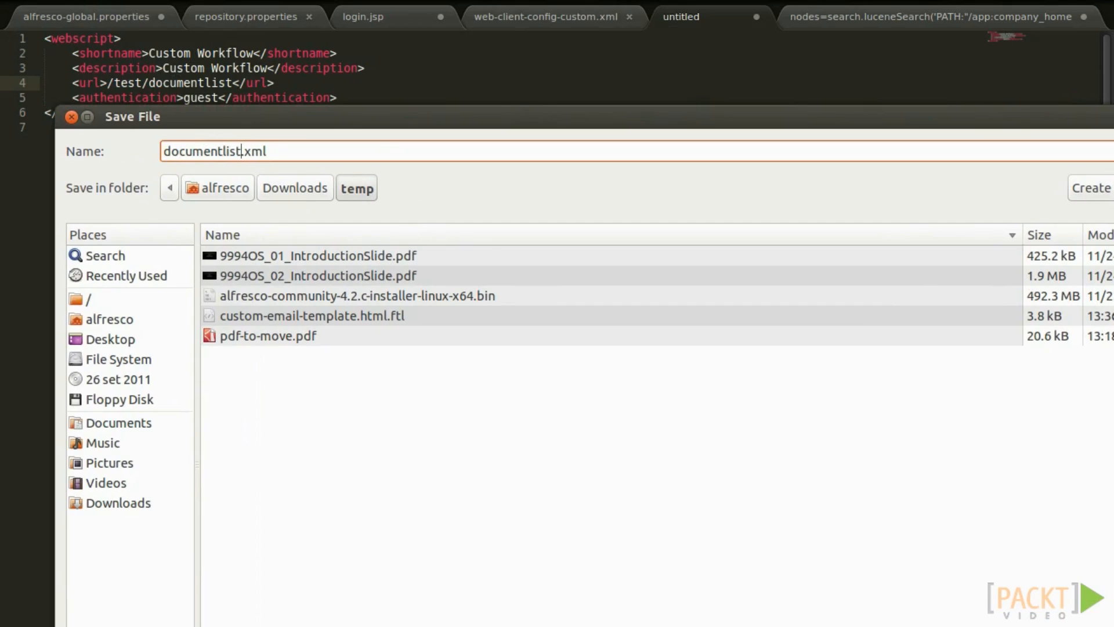
type(".get.desc.")
key("BackSpace")
Save the template tab as documentlist.get.html.ftl in Downloads/temp.
double_click(476, 114)
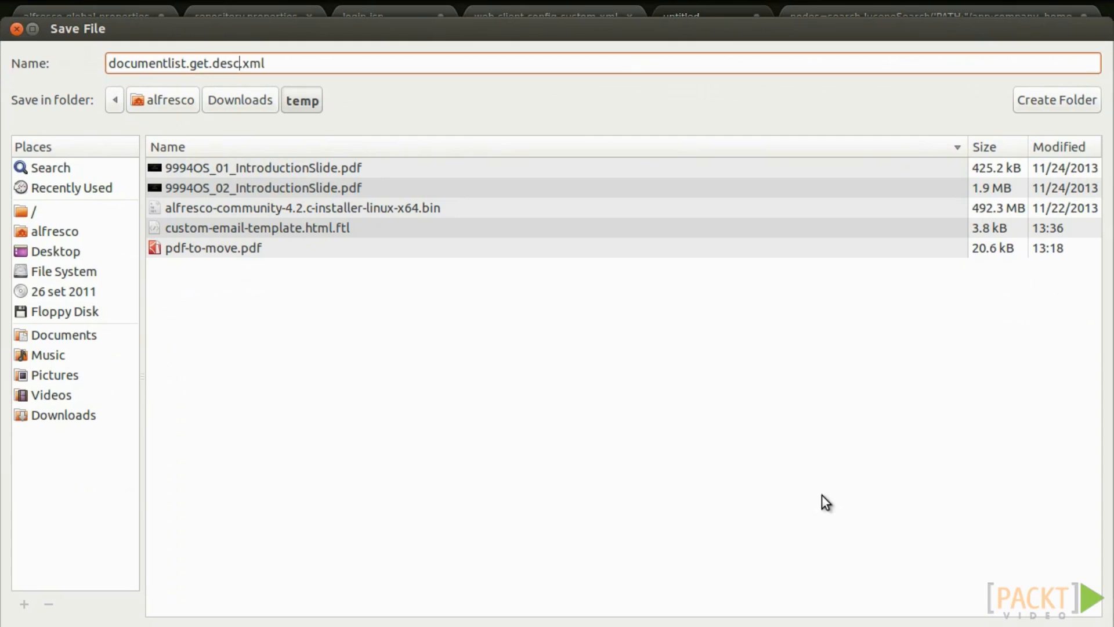
left_click_drag(220, 46, 376, 47)
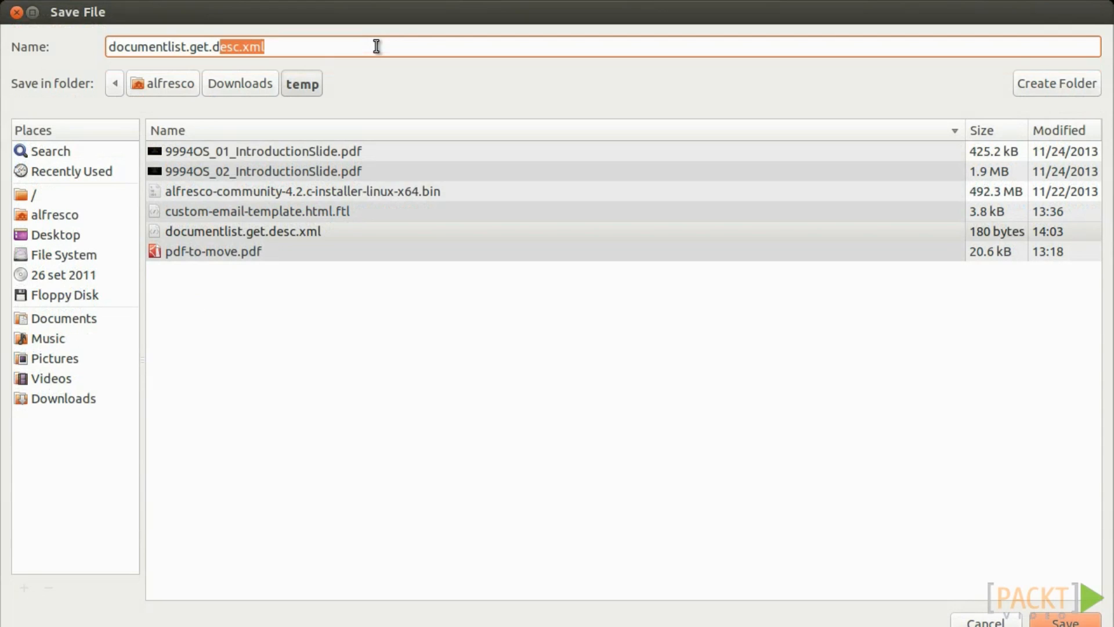
key("BackSpace")
key("BackSpace")
type("html.ftl")
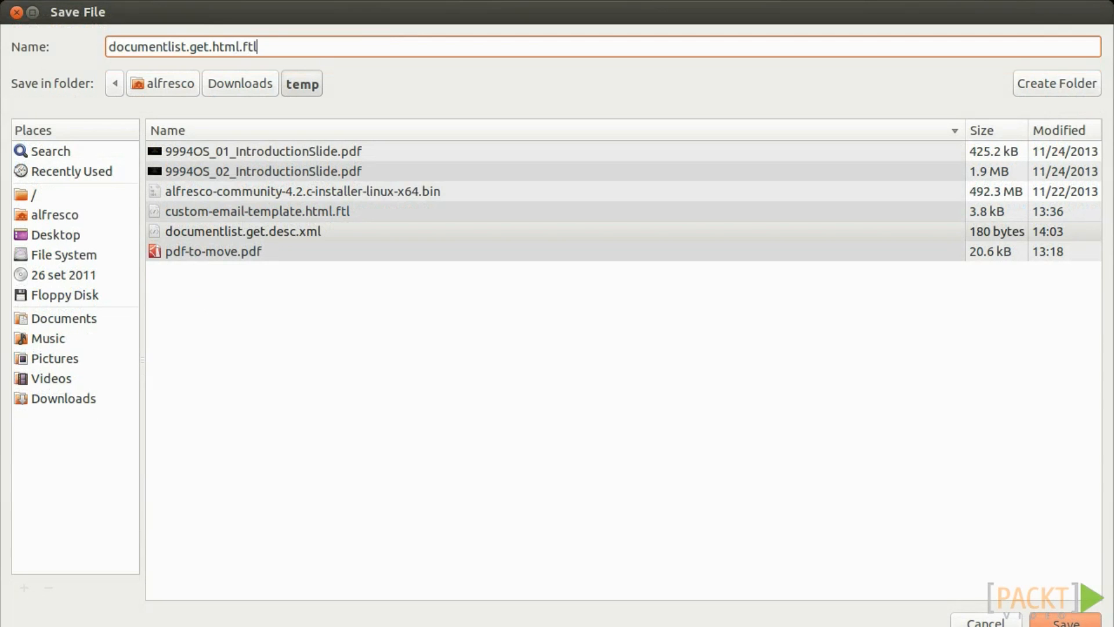
key("Return")
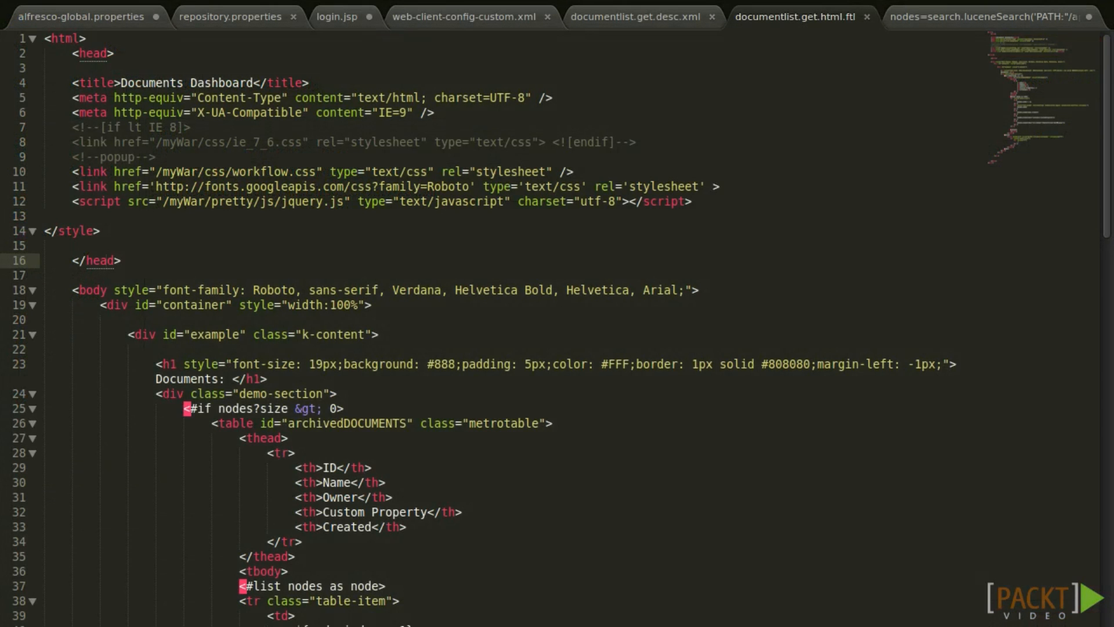
Scroll through documentlist.get.html.ftl and glance at the luceneSearch script tab.
left_click(323, 348)
scroll(423, 348, "down", 6)
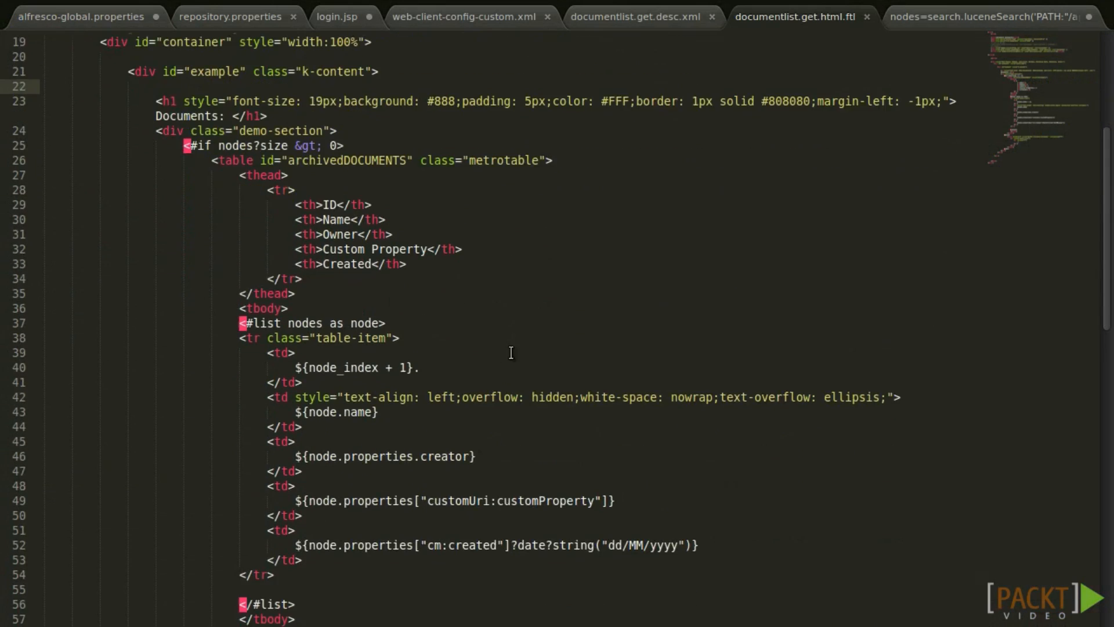
scroll(610, 354, "down", 3)
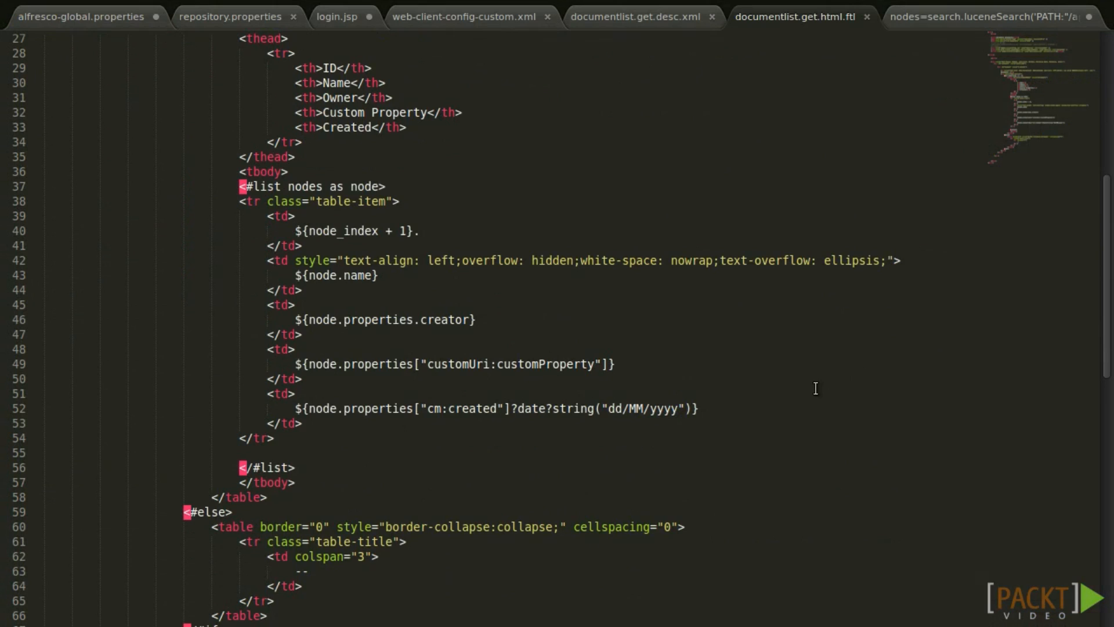
left_click(957, 17)
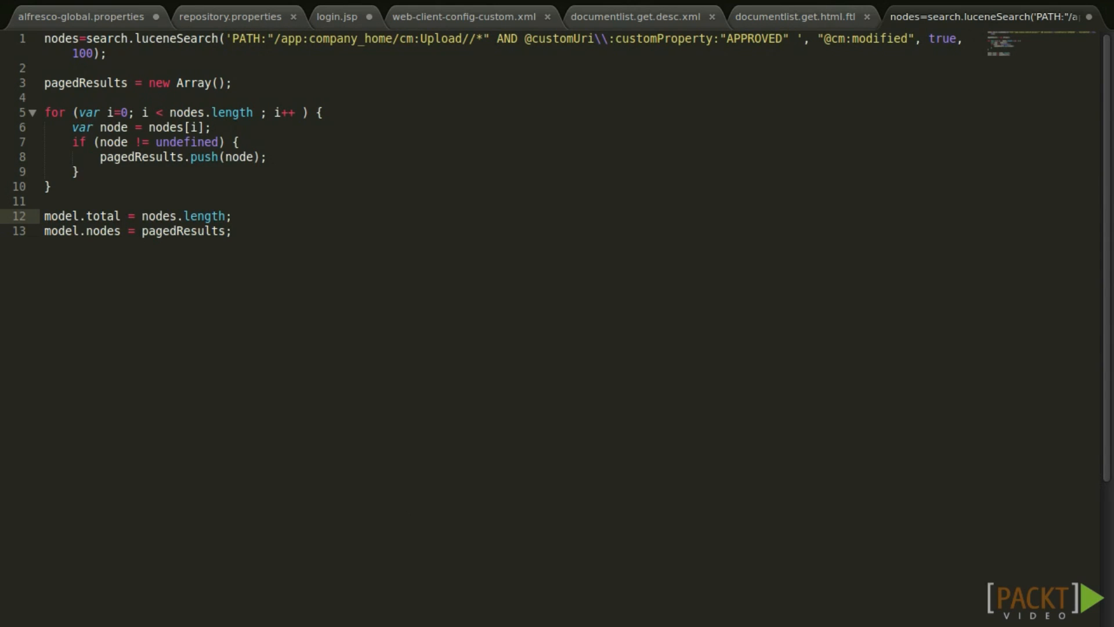
key("ctrl+Page_Up")
scroll(364, 290, "up", 1)
scroll(365, 291, "down", 2)
scroll(361, 316, "up", 3)
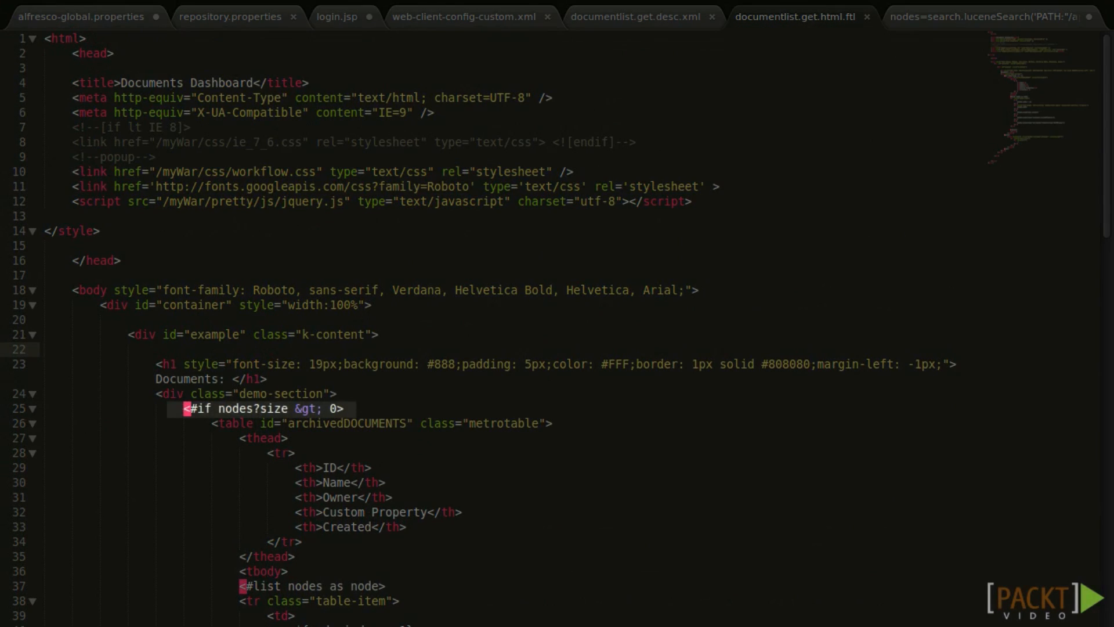
Review the template's head and #if block, then move to the APPROVED-search JavaScript controller.
left_click(185, 410)
left_click(107, 260)
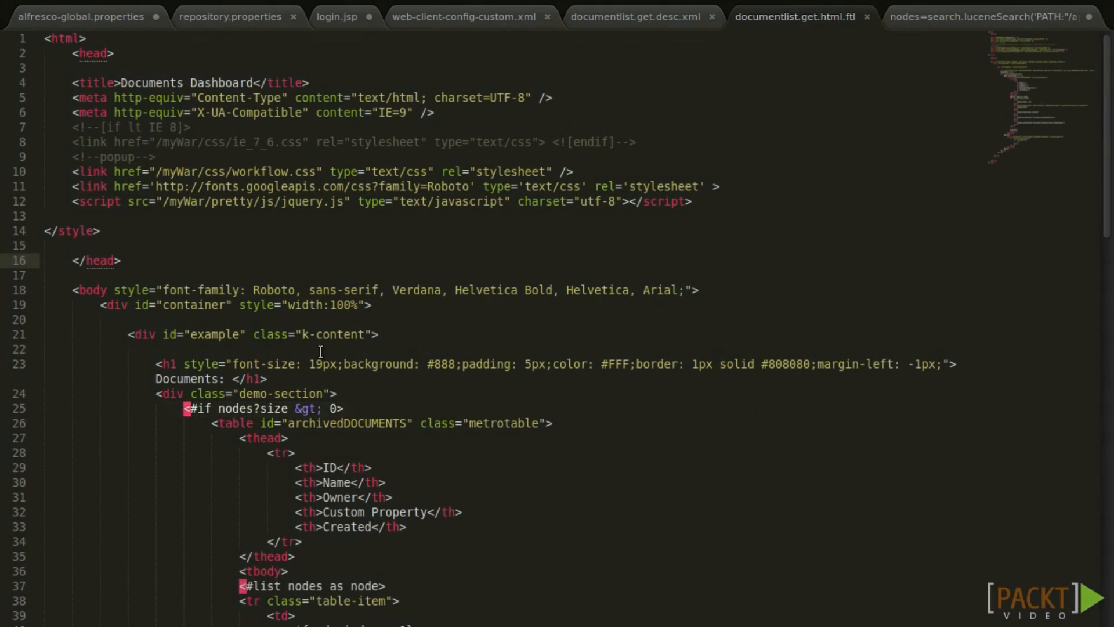
scroll(320, 351, "down", 9)
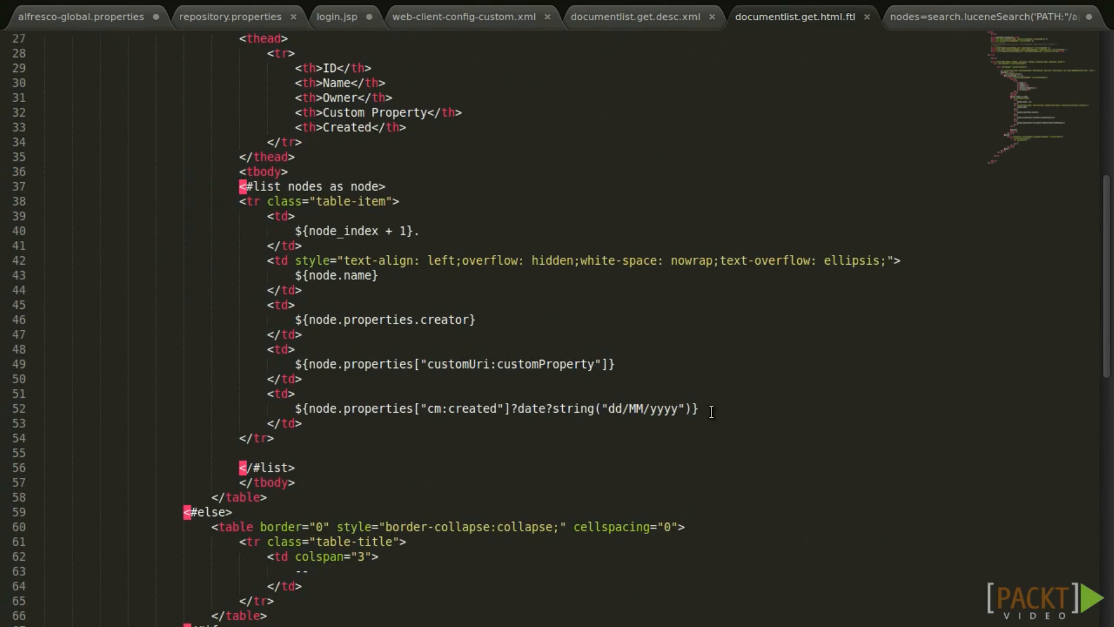
scroll(813, 348, "down", 4)
scroll(454, 341, "up", 7)
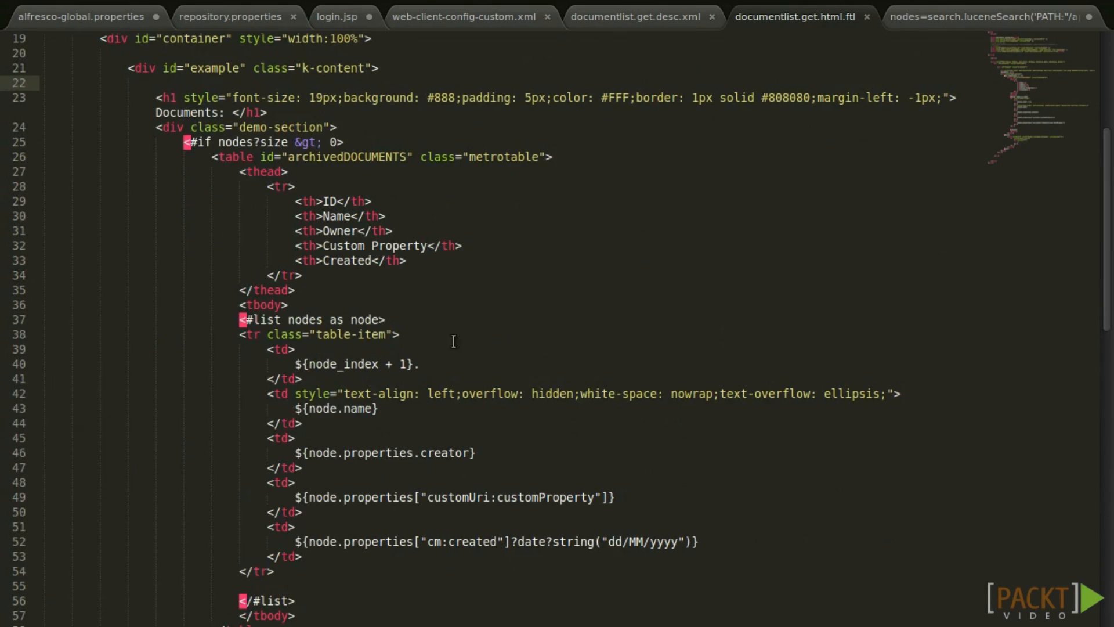
key("ctrl+Tab")
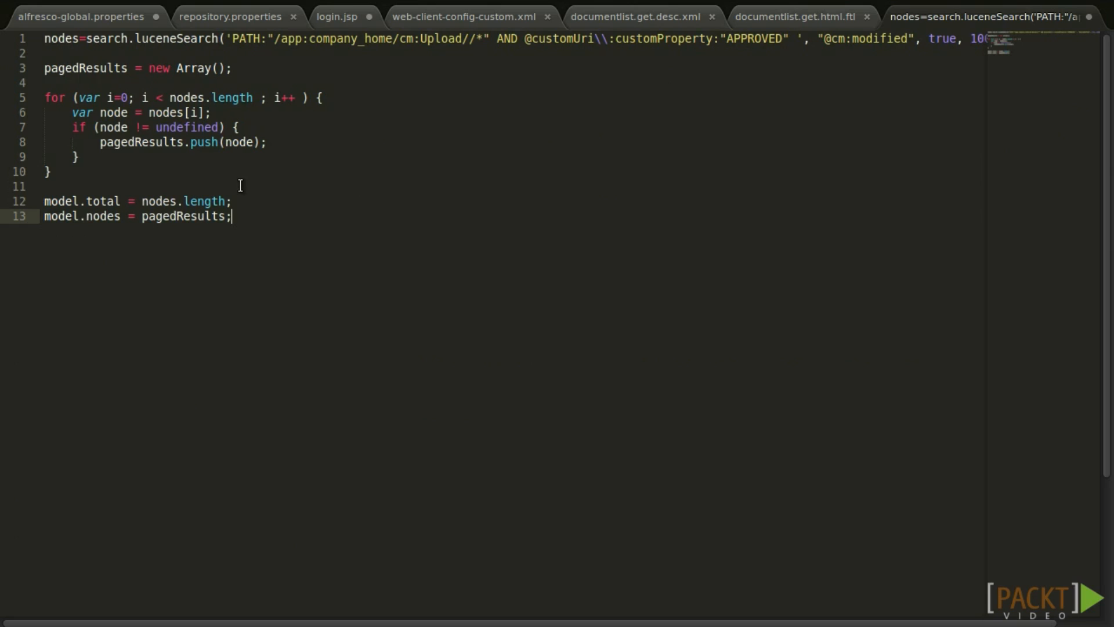
key("Up")
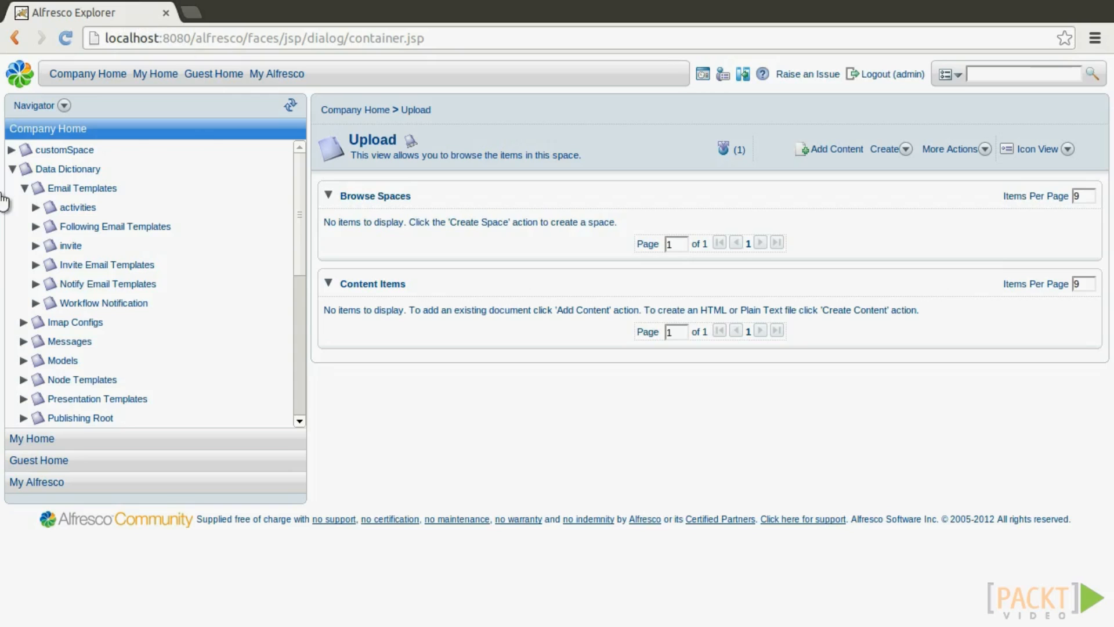
Create a space named test inside Web Scripts Extensions.
scroll(64, 278, "down", 5)
scroll(59, 325, "down", 1)
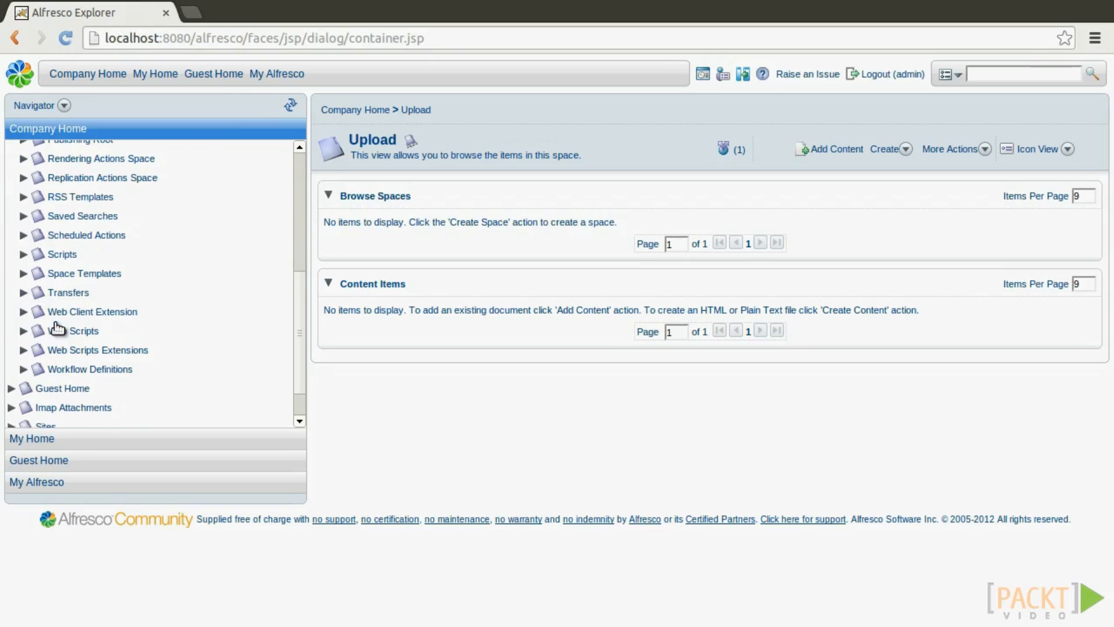
left_click(42, 350)
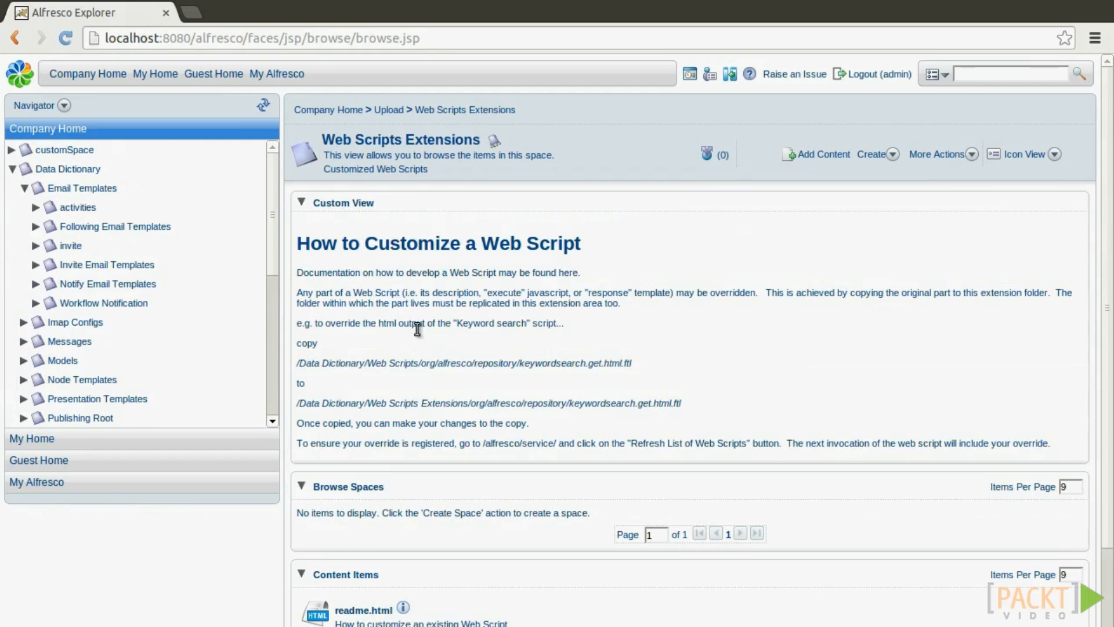
scroll(801, 200, "down", 1)
left_click(888, 108)
left_click(908, 144)
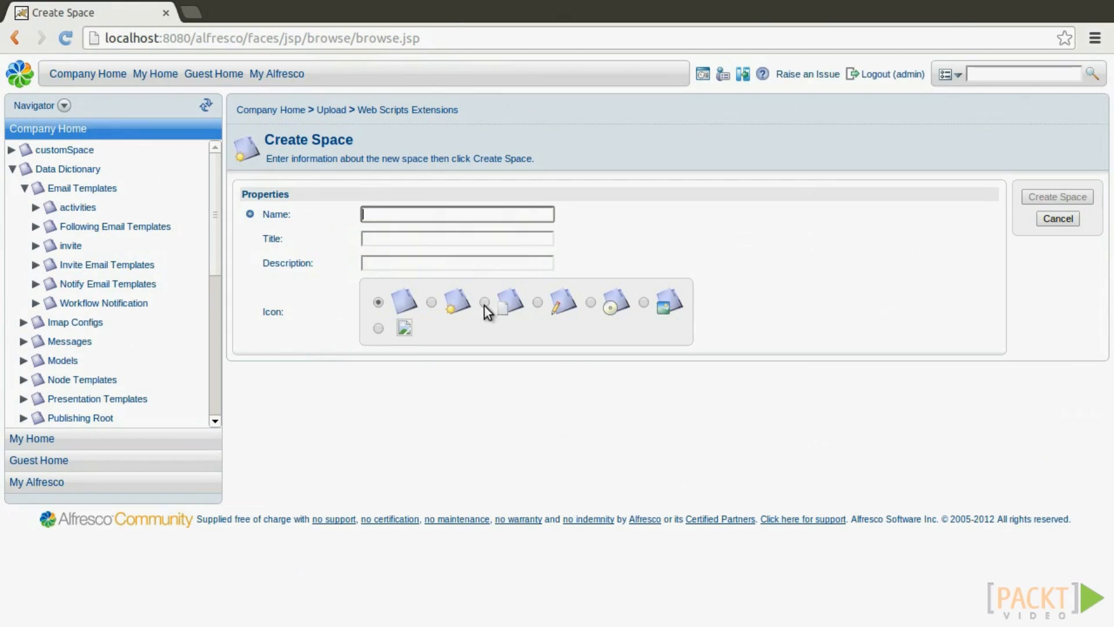
type("test")
left_click(702, 246)
left_click(1057, 197)
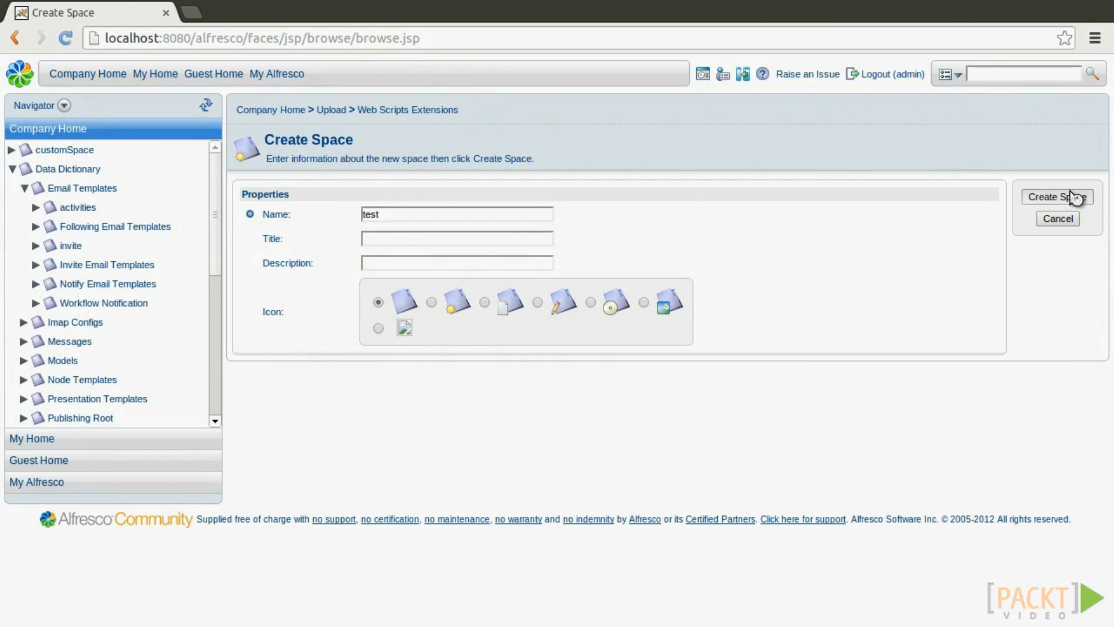
Upload the documentlist web script files from Downloads/temp into the test space.
left_click(341, 524)
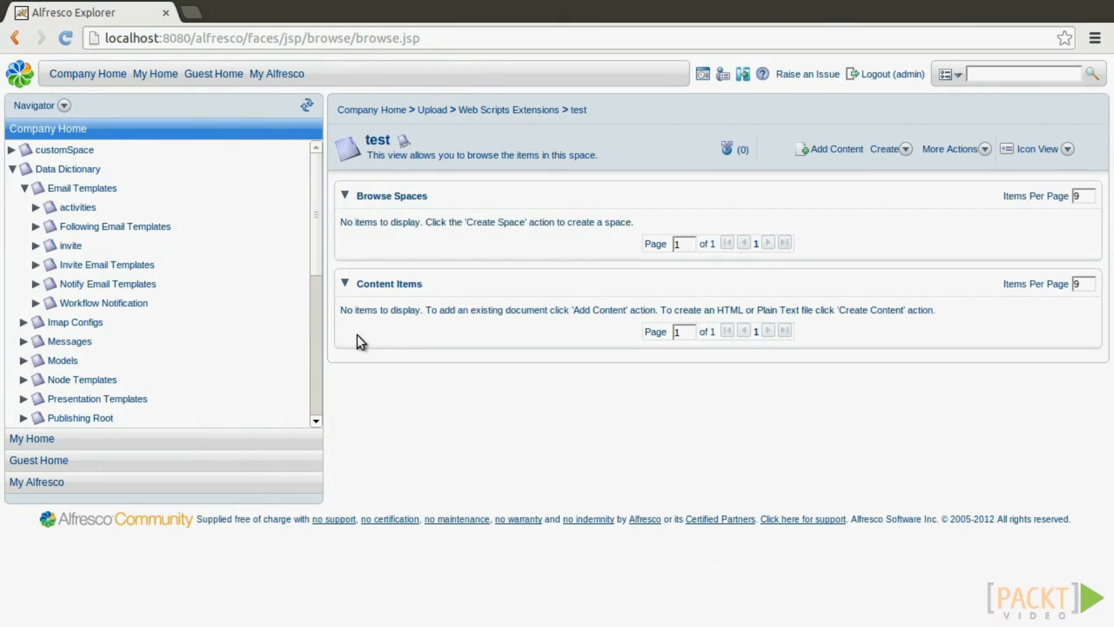
left_click(841, 149)
left_click(524, 237)
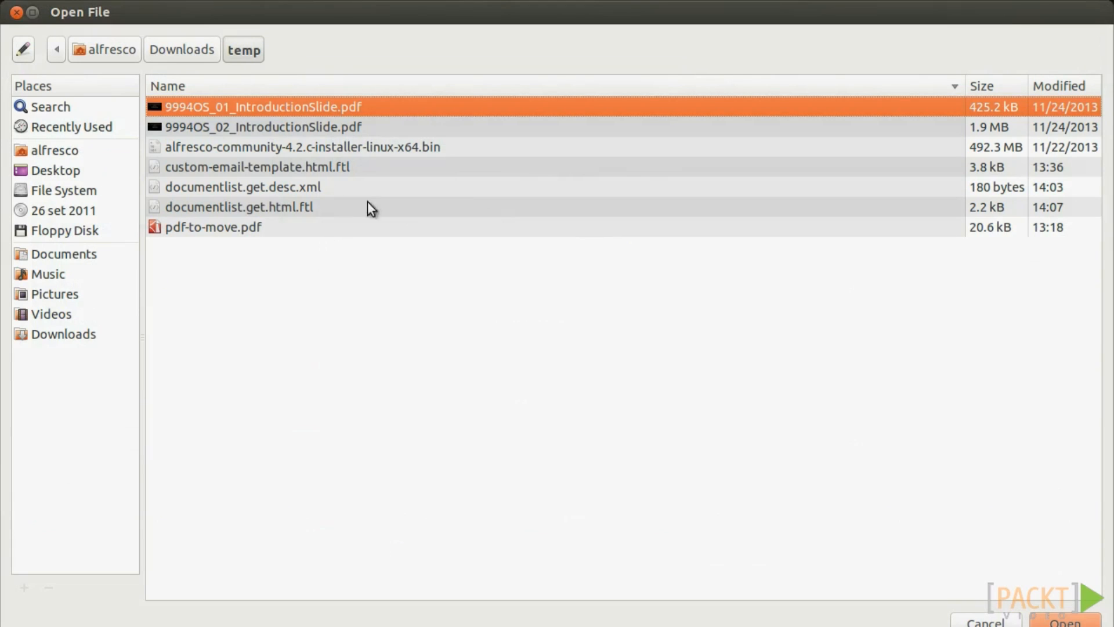
left_click(255, 167)
left_click(268, 187)
left_click(270, 203)
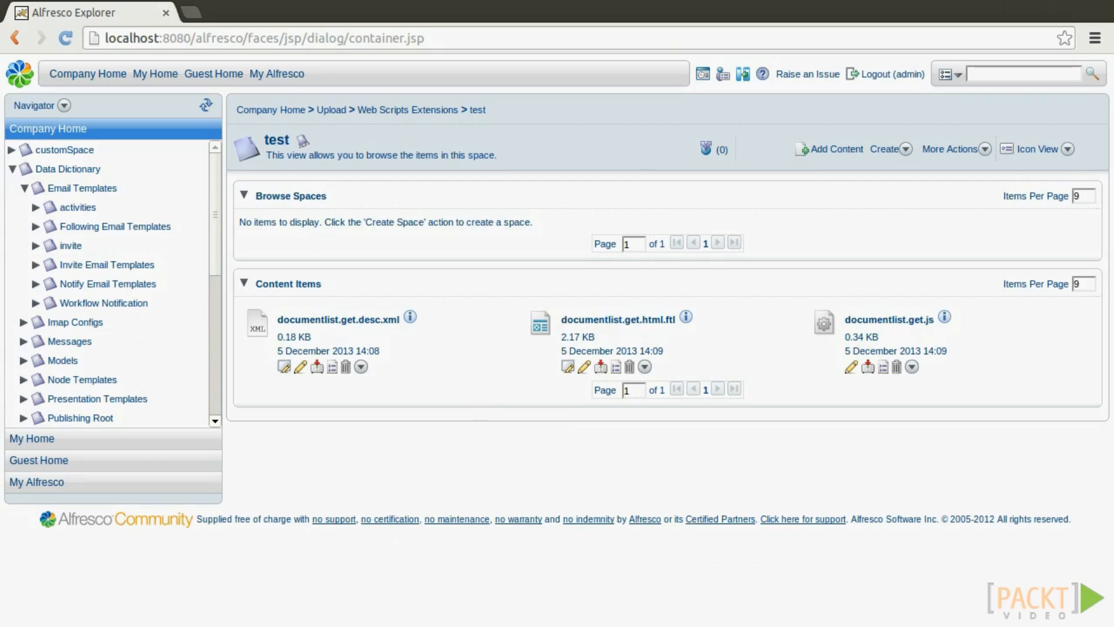
Copy the Alfresco base address into a new browser tab.
left_click_drag(247, 39, 426, 38)
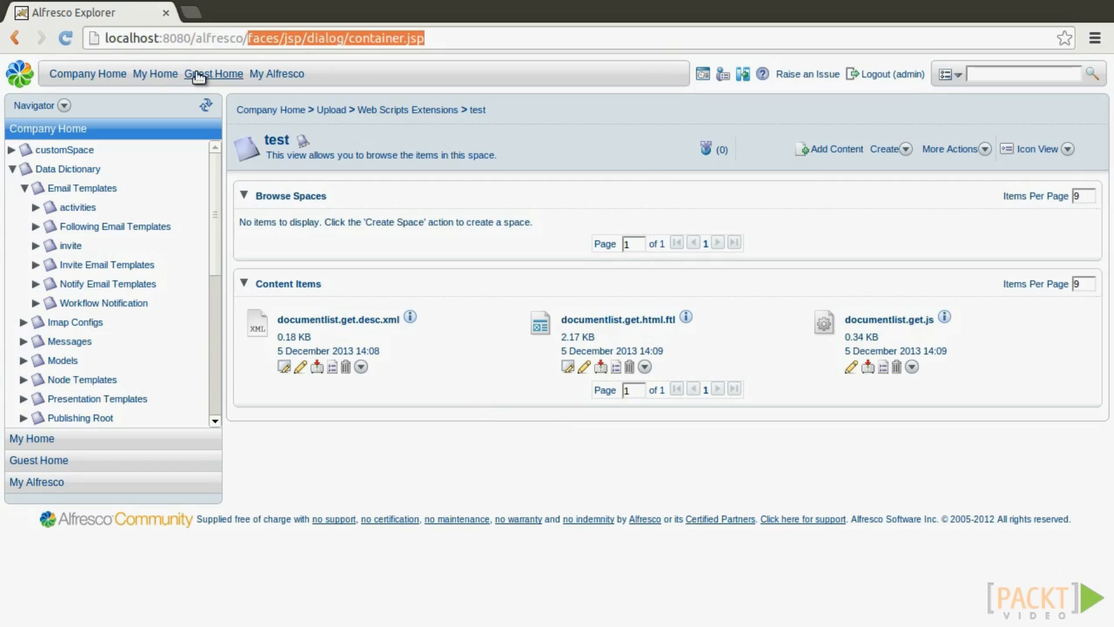
key("shift+Left")
key("shift+Left")
key("shift+Left")
key("shift+Left")
key("shift+Left")
key("shift+Left")
key("shift+Left")
key("shift+Left")
key("shift+Left")
key("shift+Left")
key("shift+Left")
key("shift+Left")
key("shift+Left")
key("shift+Left")
key("shift+Left")
key("shift+Left")
key("shift+Left")
key("shift+Left")
key("shift+Left")
key("shift+Left")
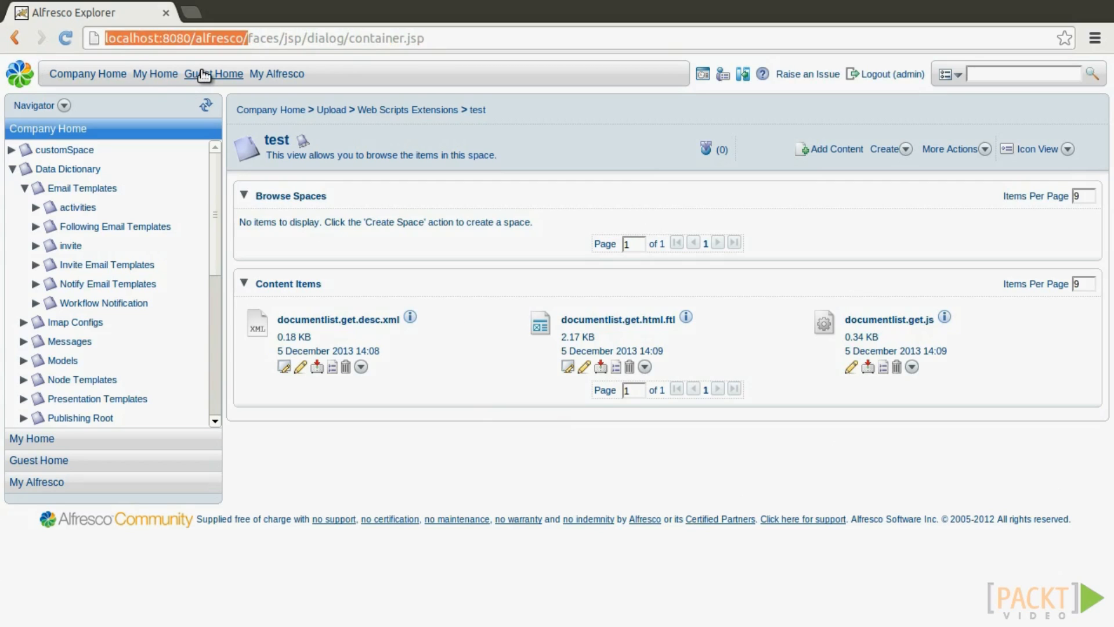
key("ctrl+c")
key("ctrl+t")
key("ctrl+v")
Load wcs/index and refresh web scripts, confirming the count rose from 489 to 490.
type("wc")
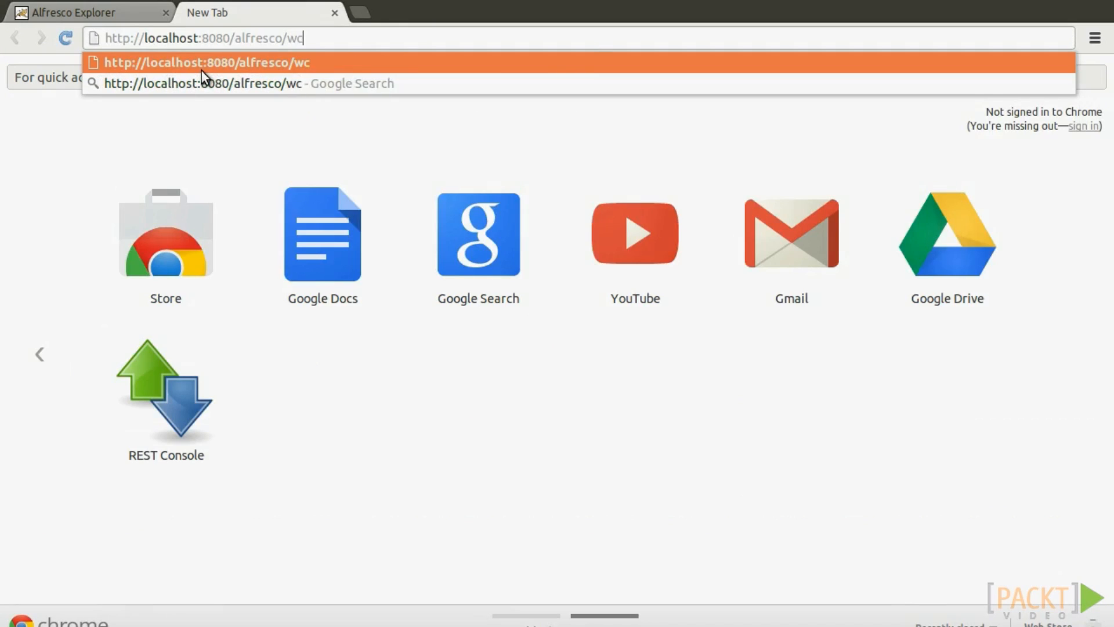
type("s/index")
key("Return")
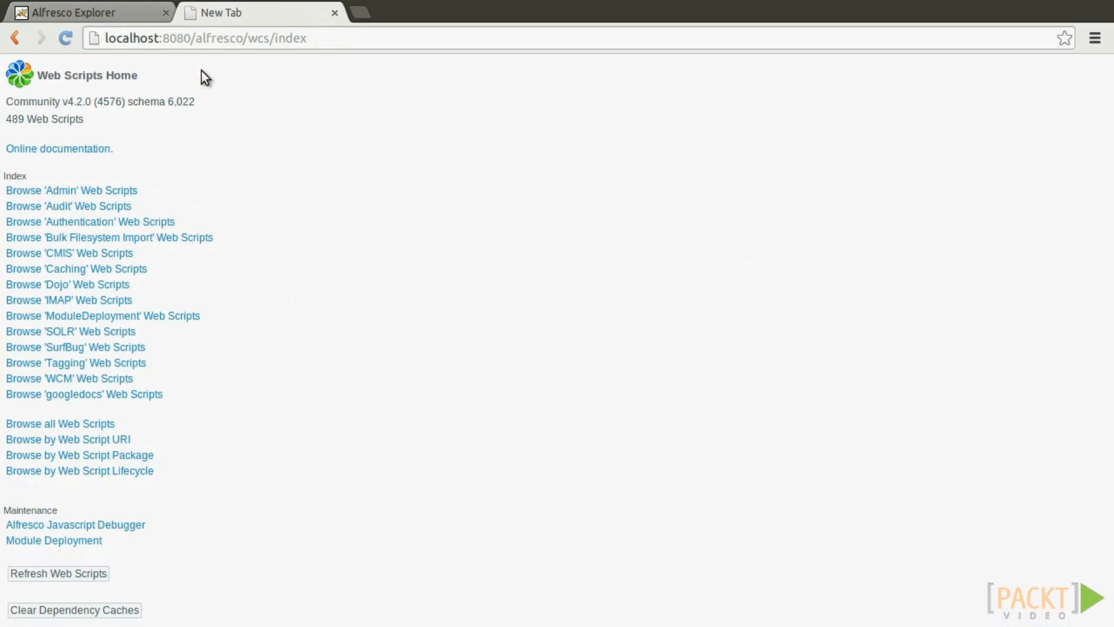
left_click(76, 575)
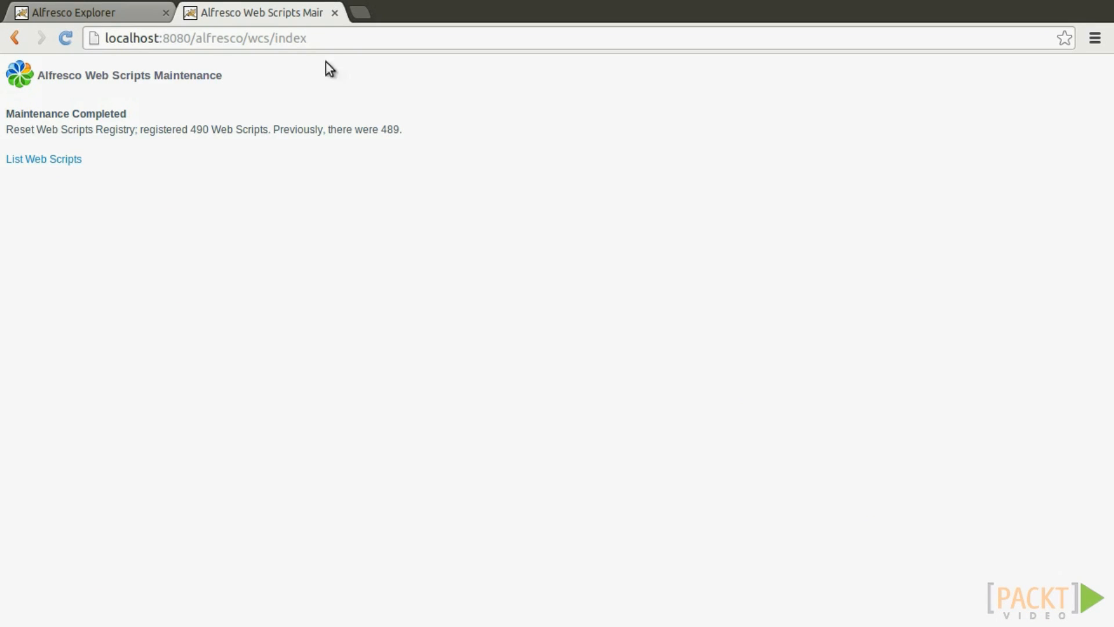
double_click(197, 127)
double_click(389, 129)
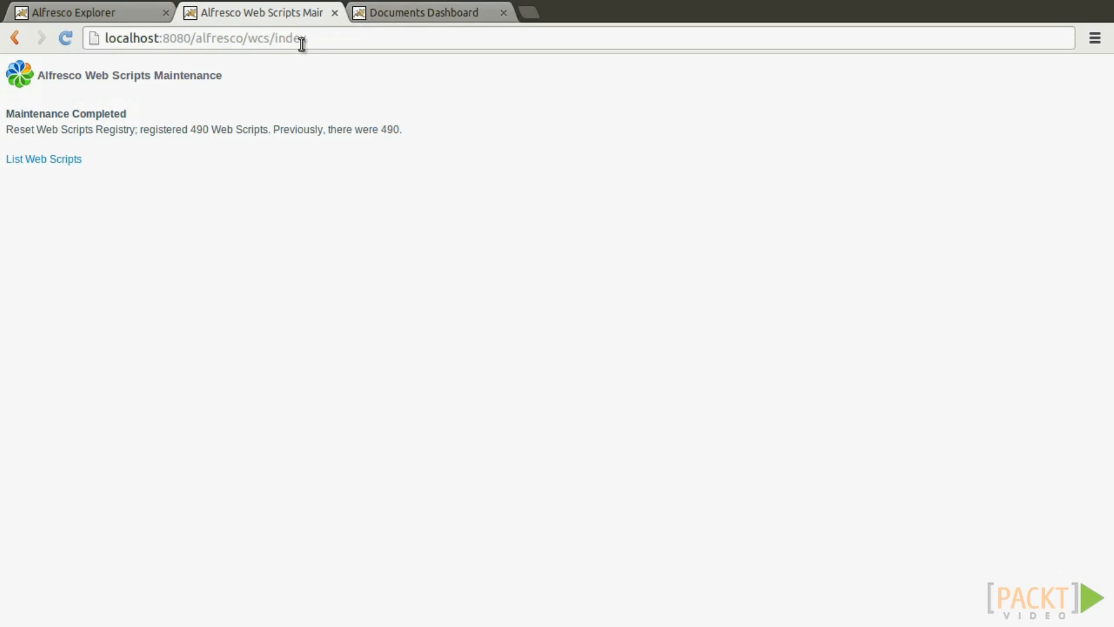
Locate /test/documentlist under Browse by Web Script URI and run it to show the Documents list.
left_click(49, 159)
left_click(122, 441)
key("ctrl+f")
type("document")
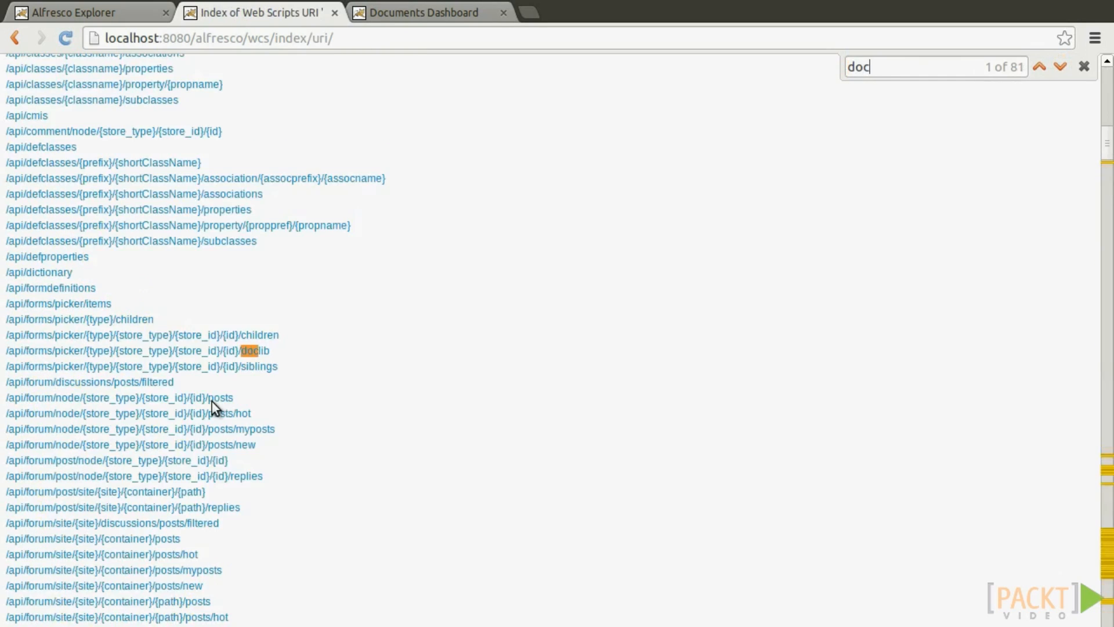
key("Escape")
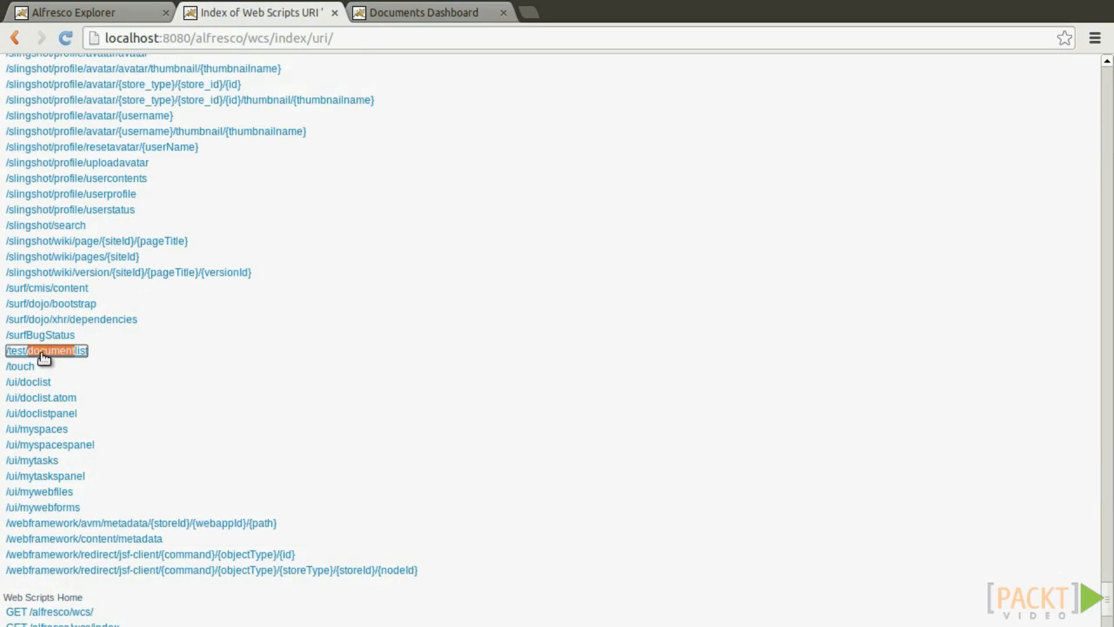
middle_click(41, 351)
left_click(409, 8)
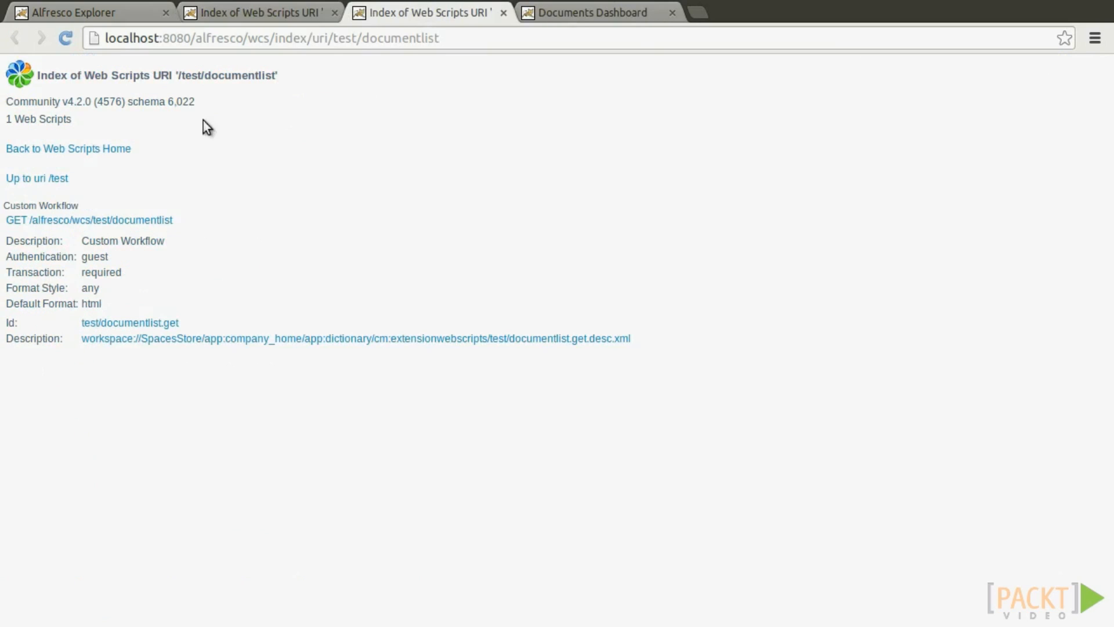
left_click(97, 221)
left_click(672, 13)
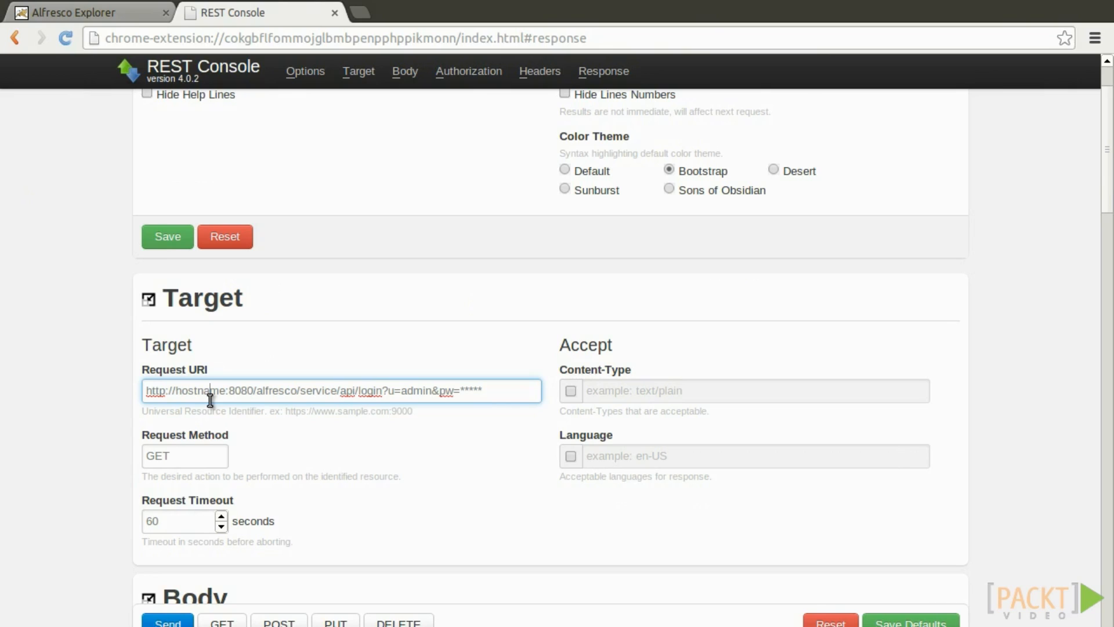
Copy the ticket from the REST Console login response and paste it after ?alf_ticket= on line 3.
triple_click(210, 395)
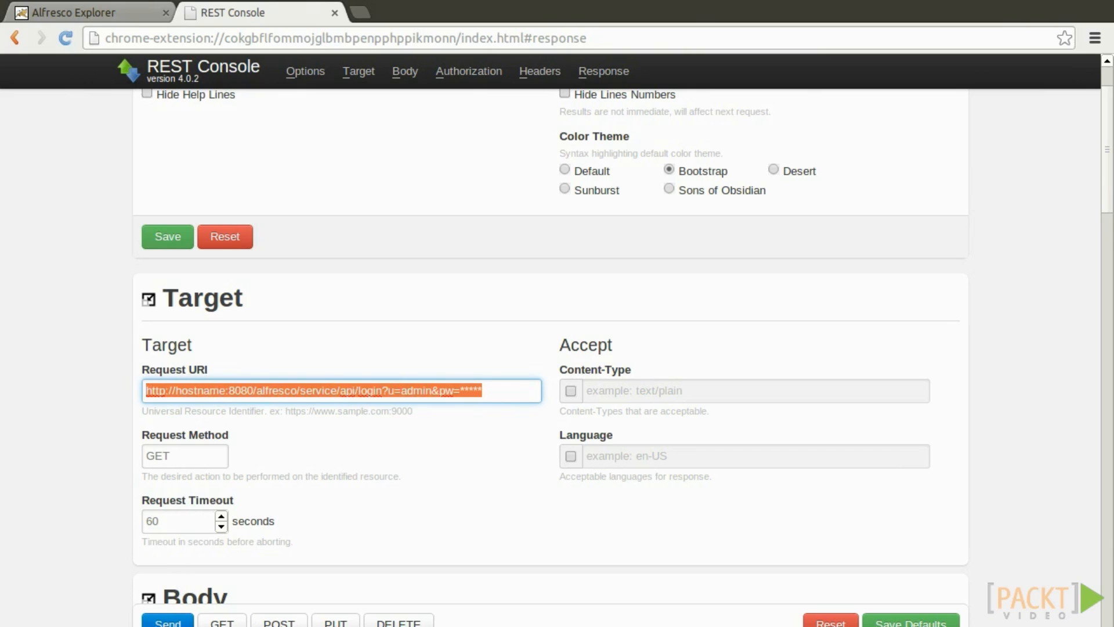
scroll(291, 406, "down", 3)
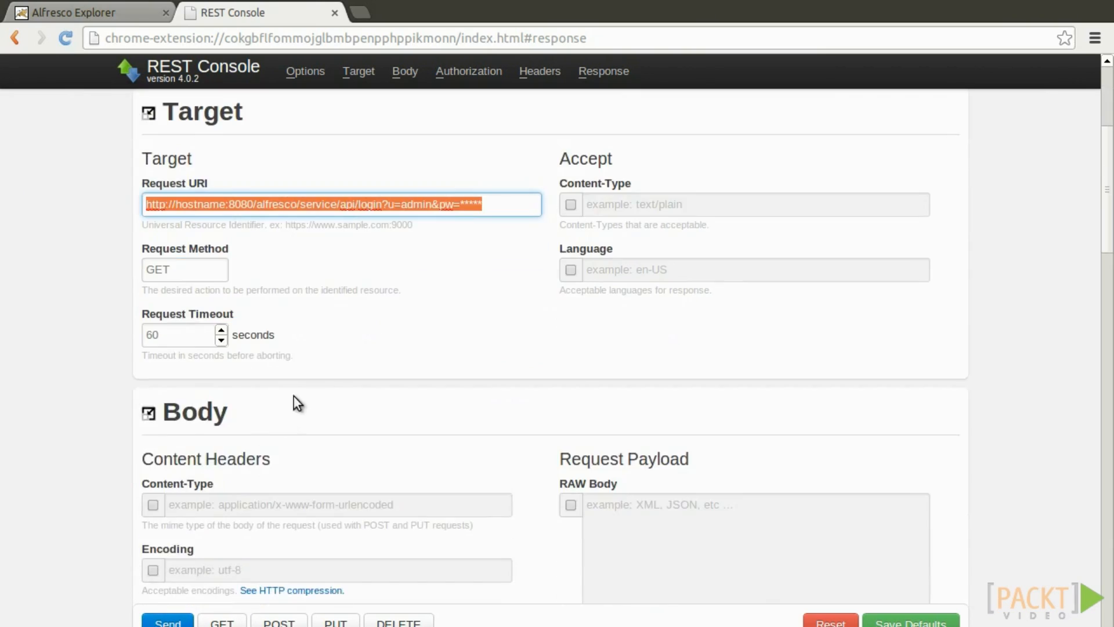
scroll(291, 399, "down", 20)
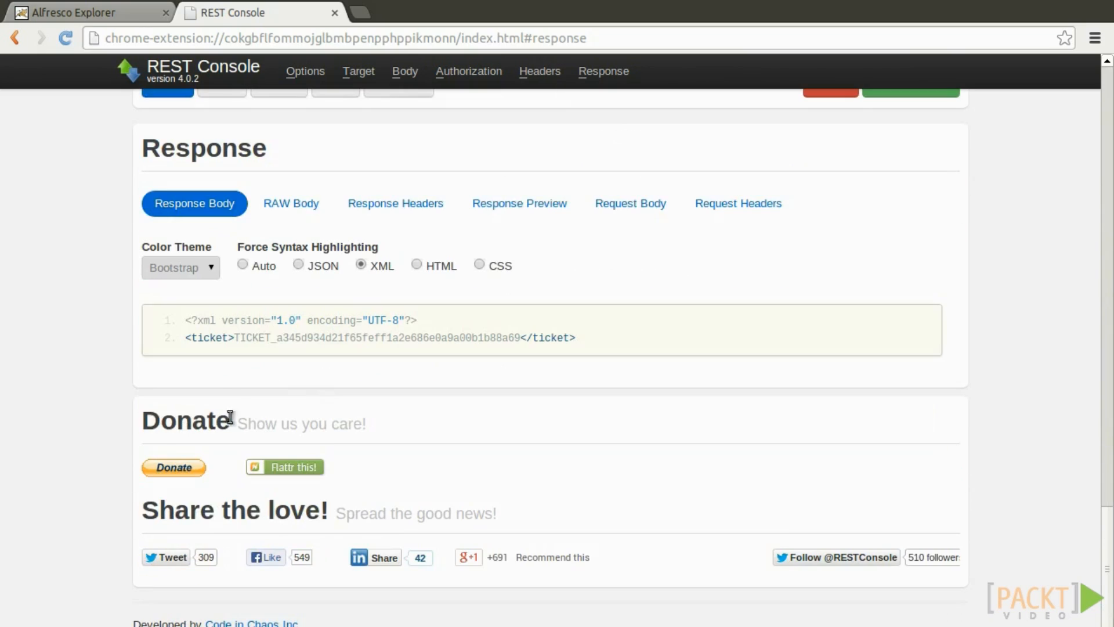
left_click_drag(185, 321, 636, 337)
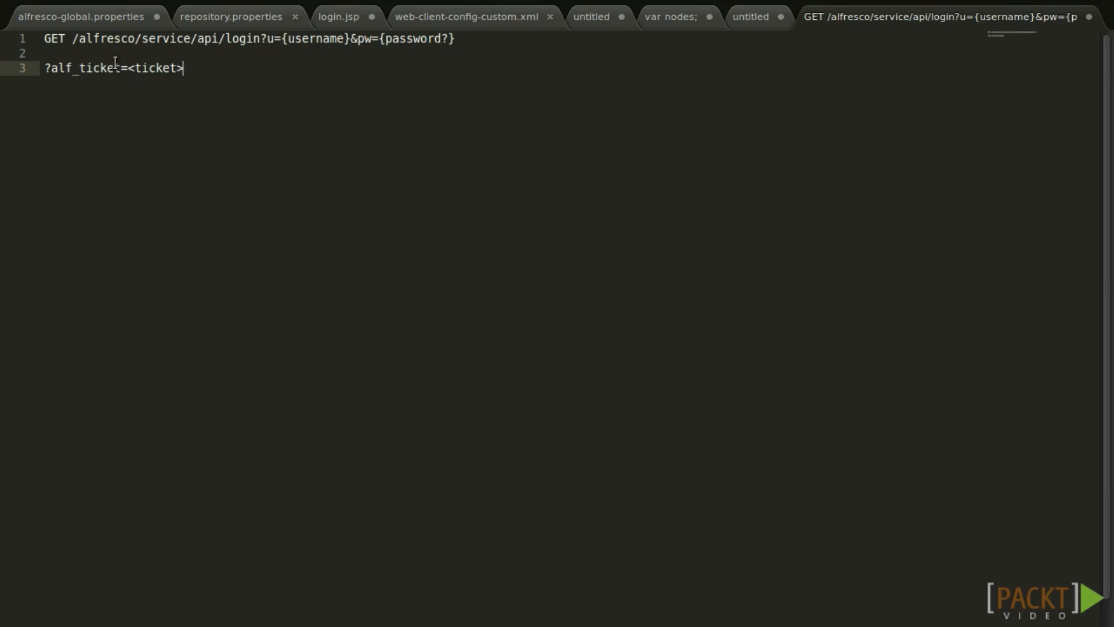
key("ctrl+v")
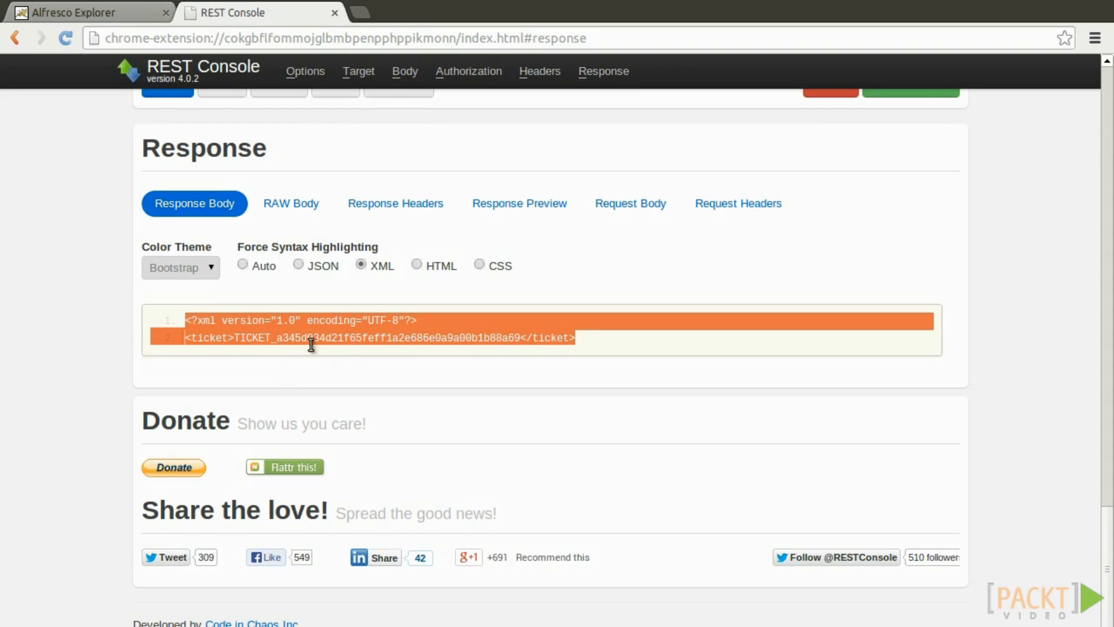
double_click(264, 337)
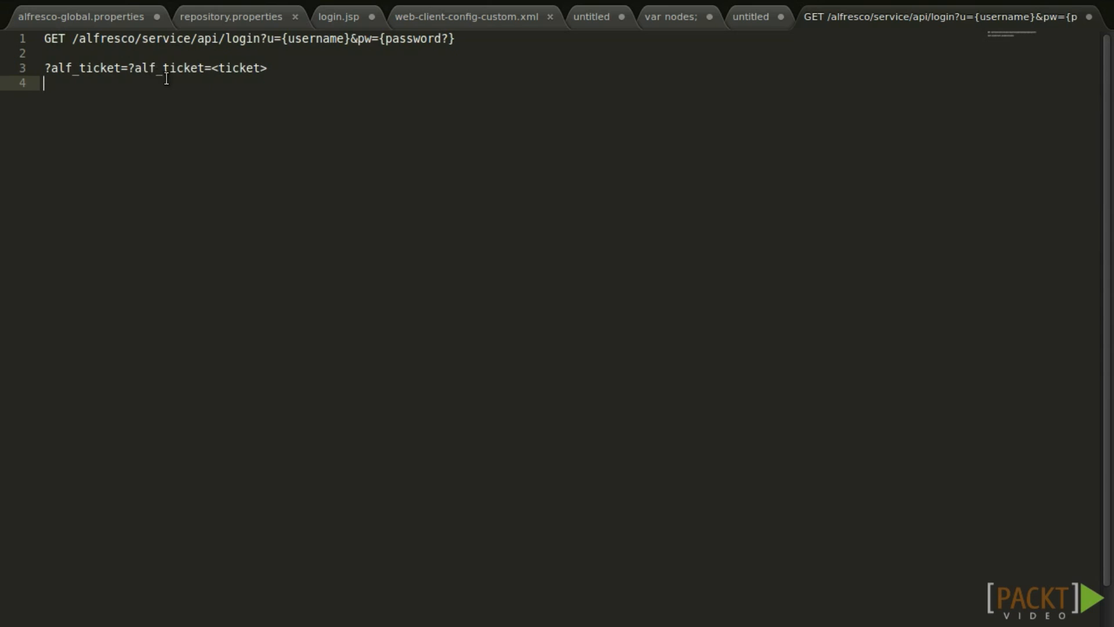
key("ctrl+v")
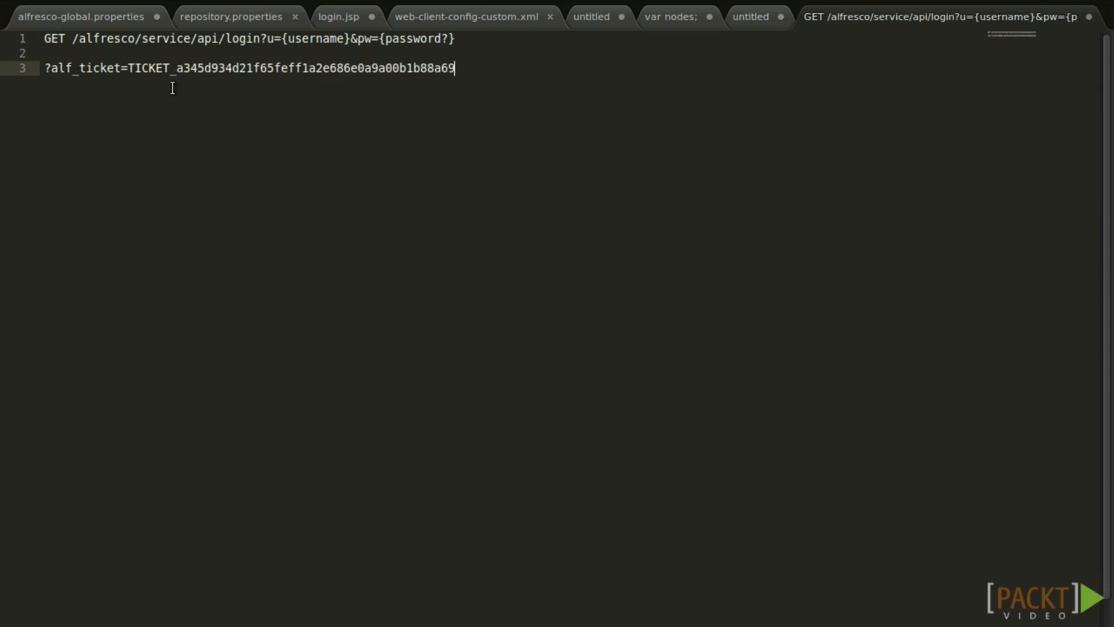
triple_click(141, 68)
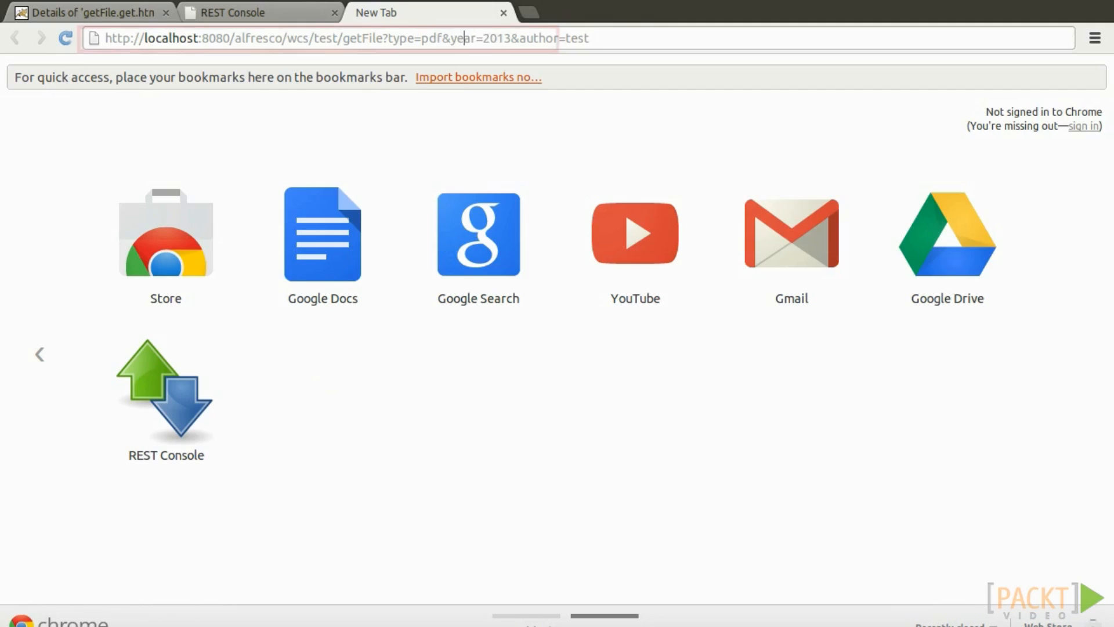
Run the getFile request with type=pdf, year=2013, author=test and view the returned PDF.
key("Return")
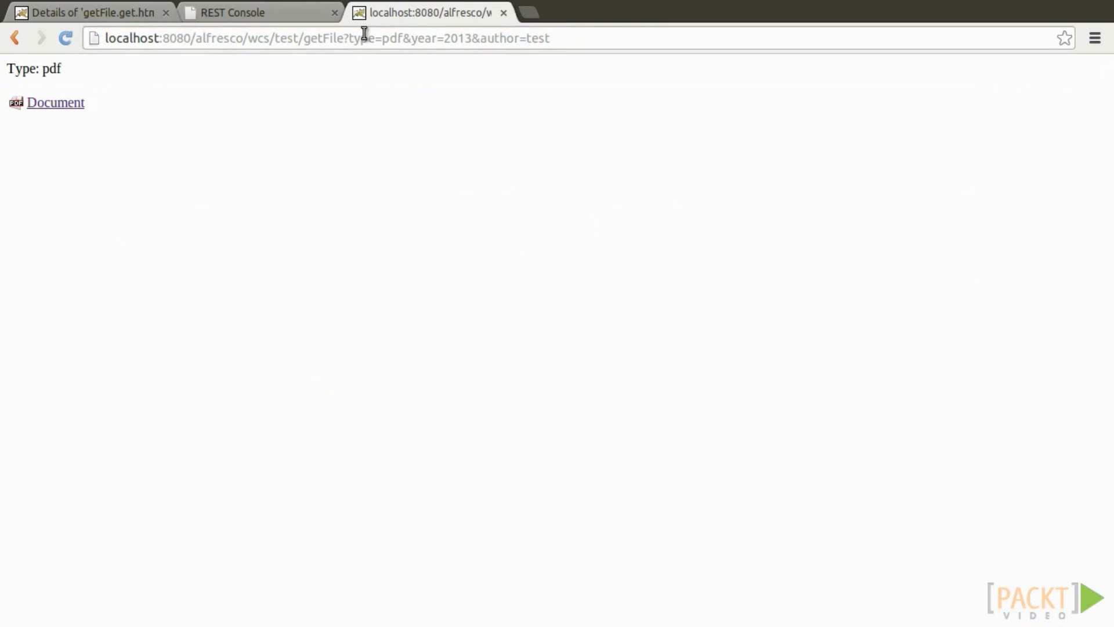
left_click(54, 108, "ctrl")
left_click(556, 17)
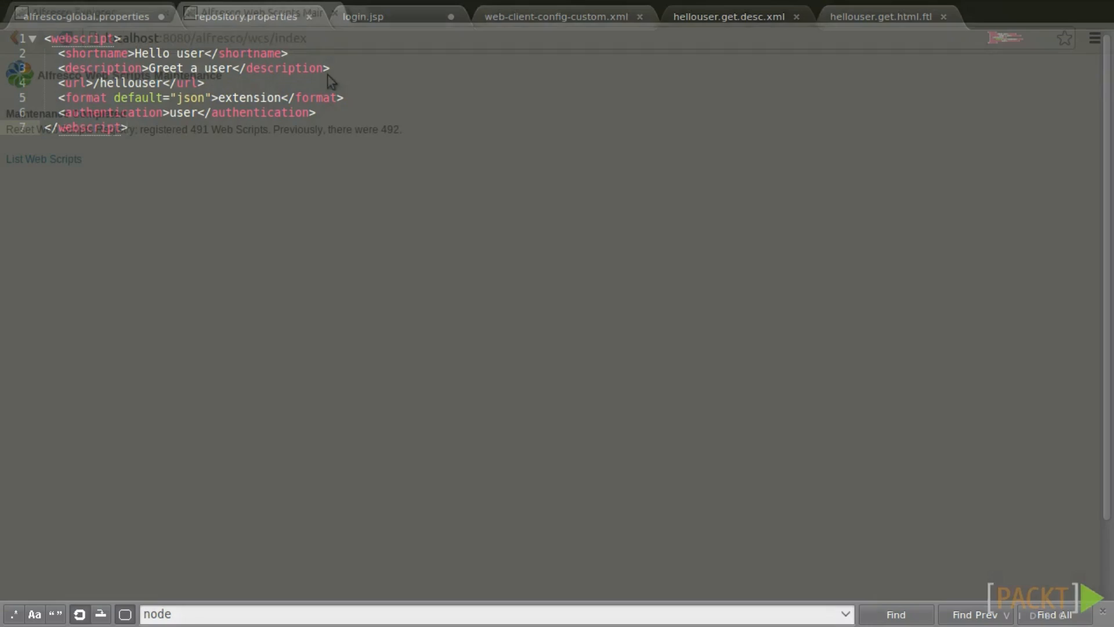
Upload hellouser.get.desc.xml to the hellouser space with UTF-8 encoding.
left_click(98, 10)
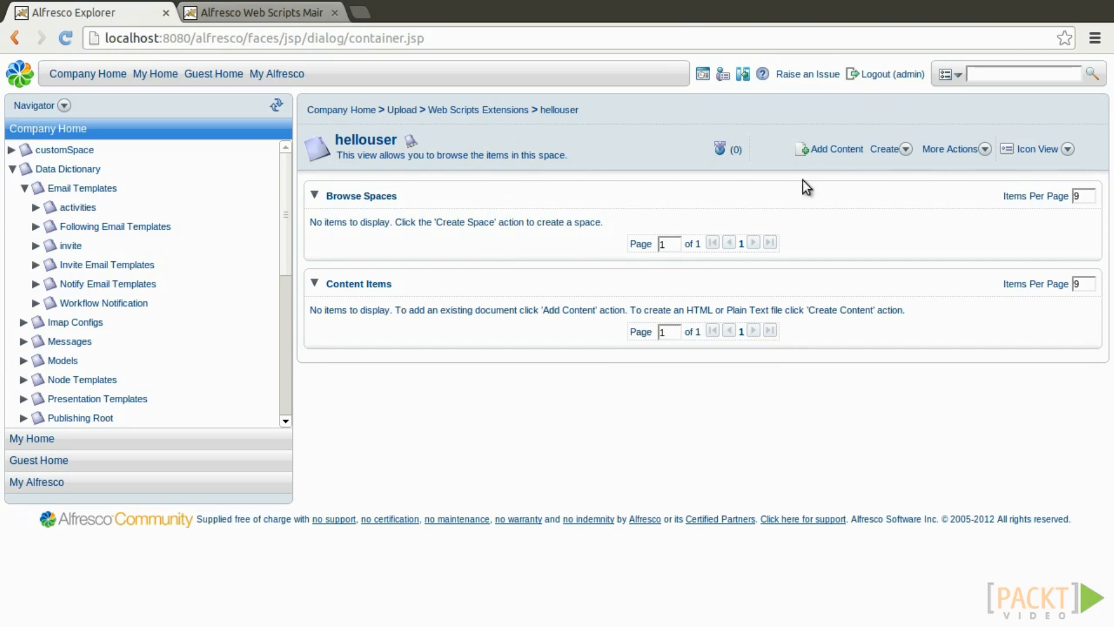
left_click(853, 153)
left_click(499, 235)
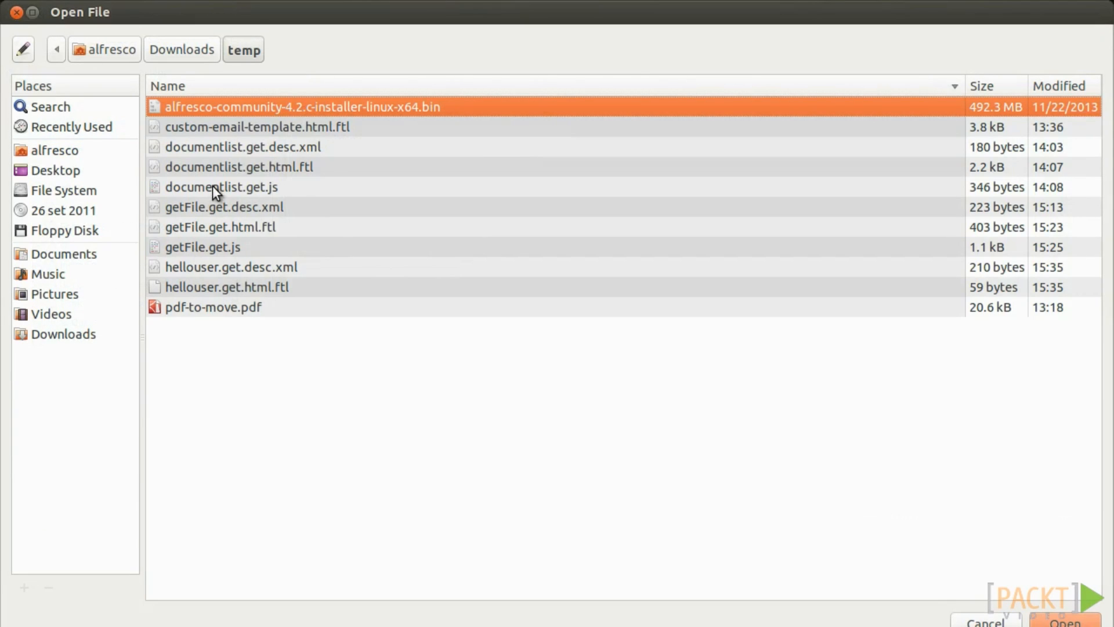
left_click(240, 267)
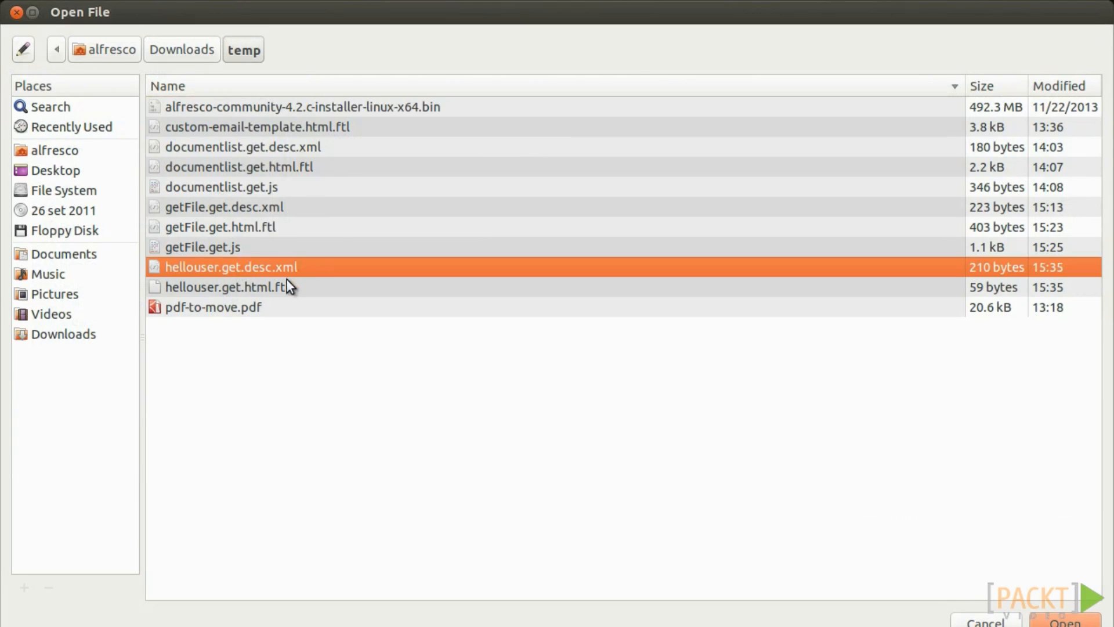
key("Return")
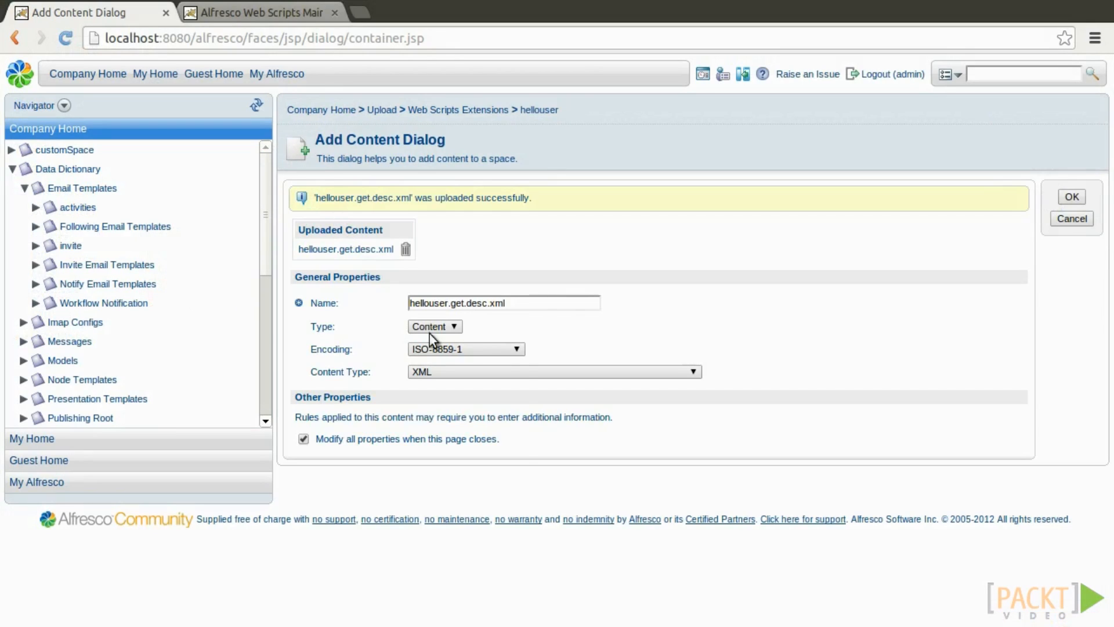
left_click(452, 348)
scroll(462, 450, "down", 5)
left_click(455, 490)
left_click(304, 438)
left_click(1084, 196)
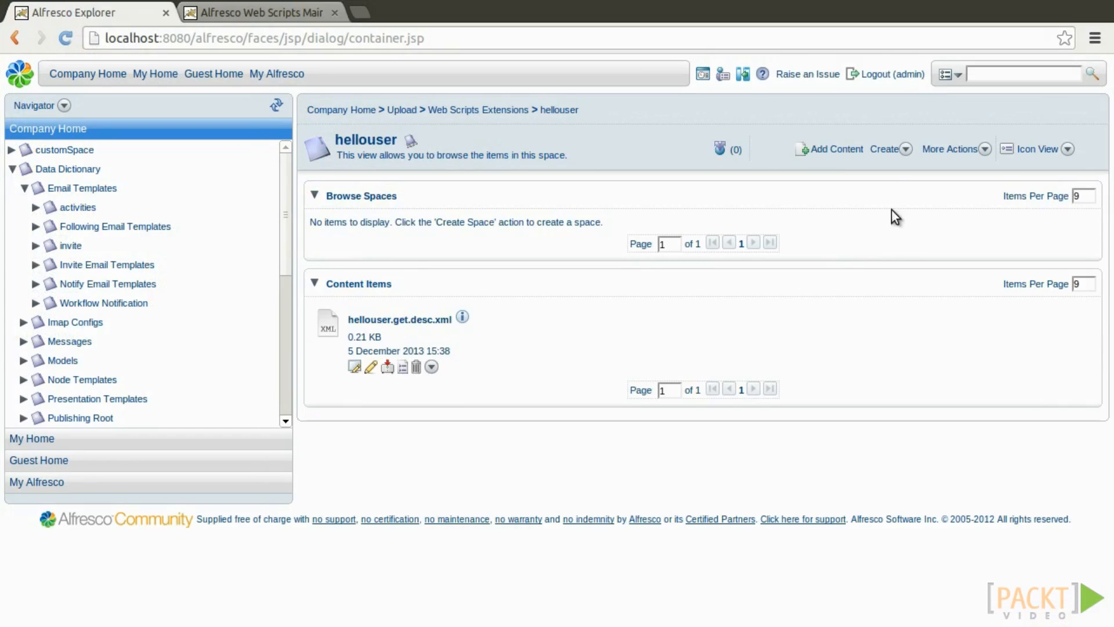
Upload hellouser.get.html.ftl renamed to hellouser.get.json.ftl, then show the Web Scripts Home index.
left_click(864, 152)
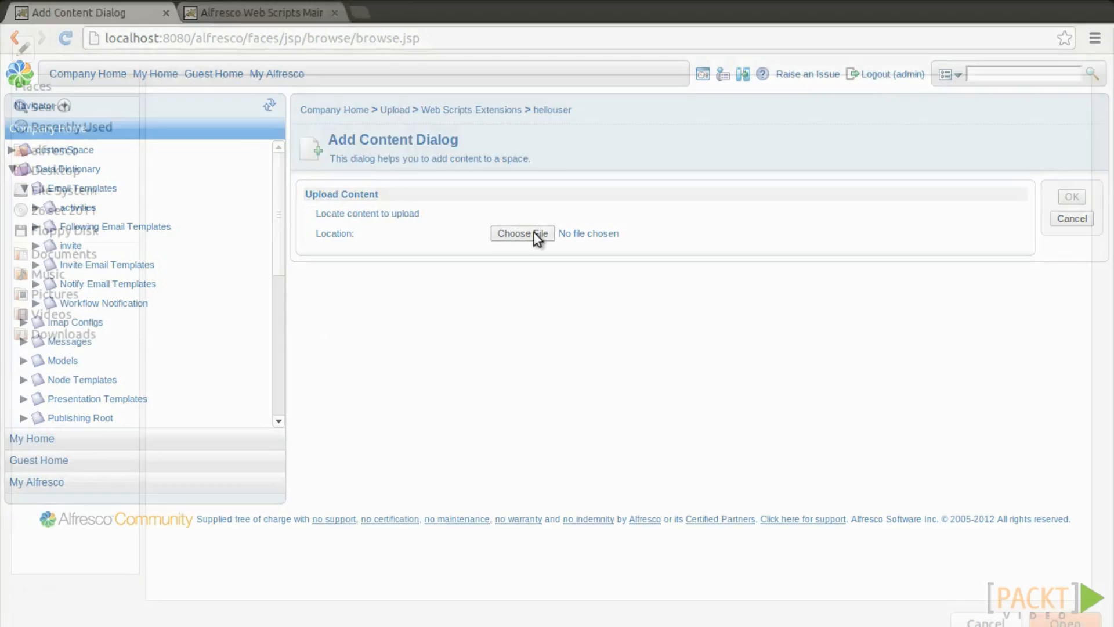
left_click(531, 232)
double_click(232, 285)
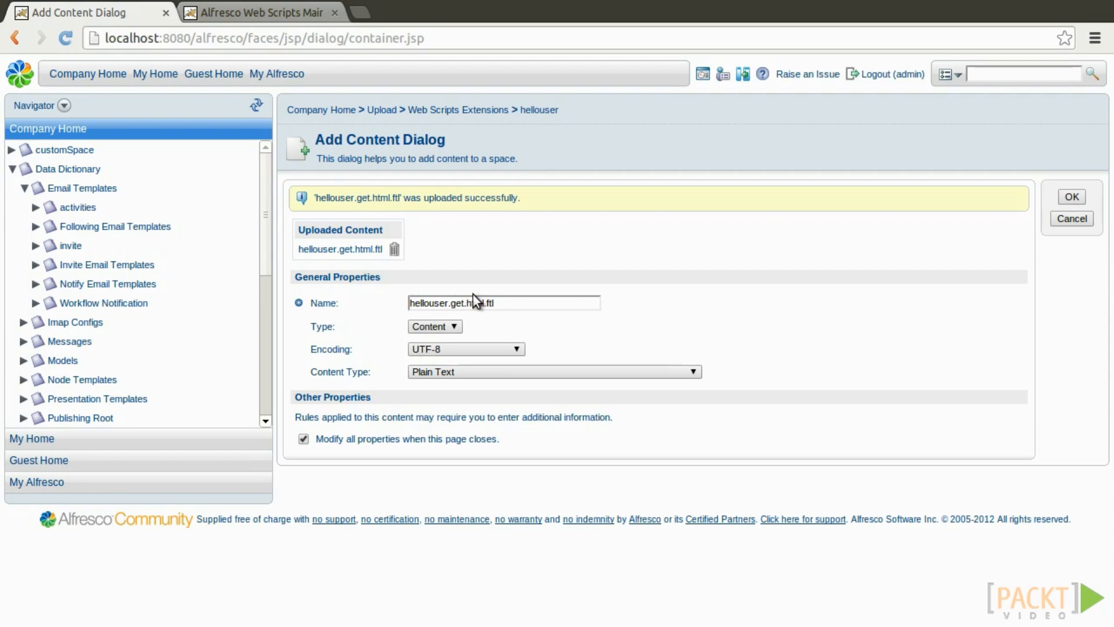
double_click(475, 302)
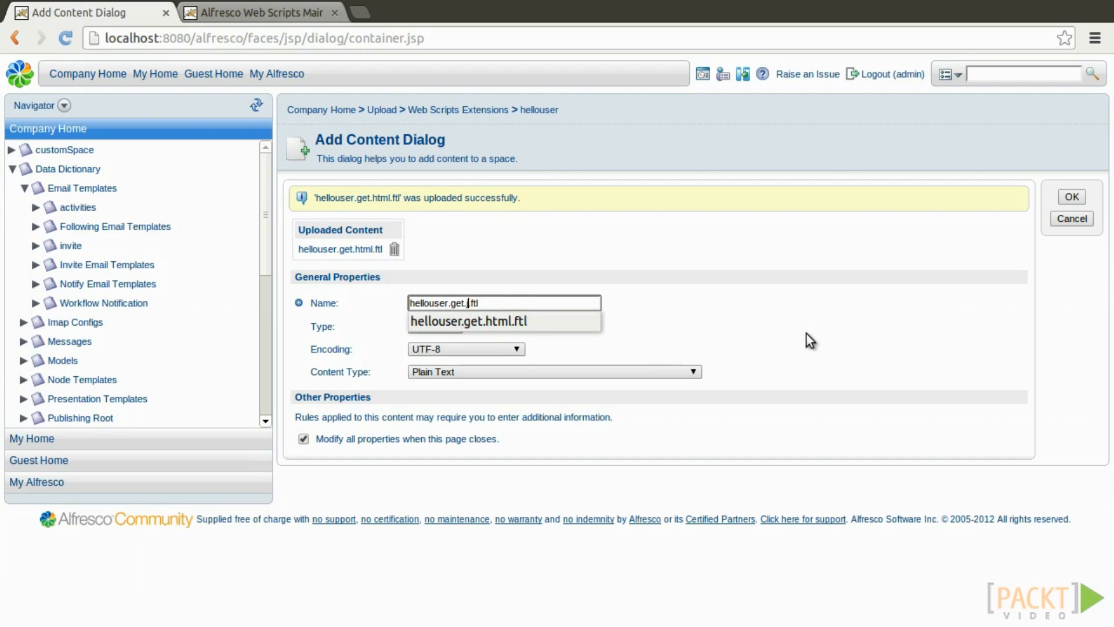
type("json.")
left_click(305, 439)
left_click(1068, 197)
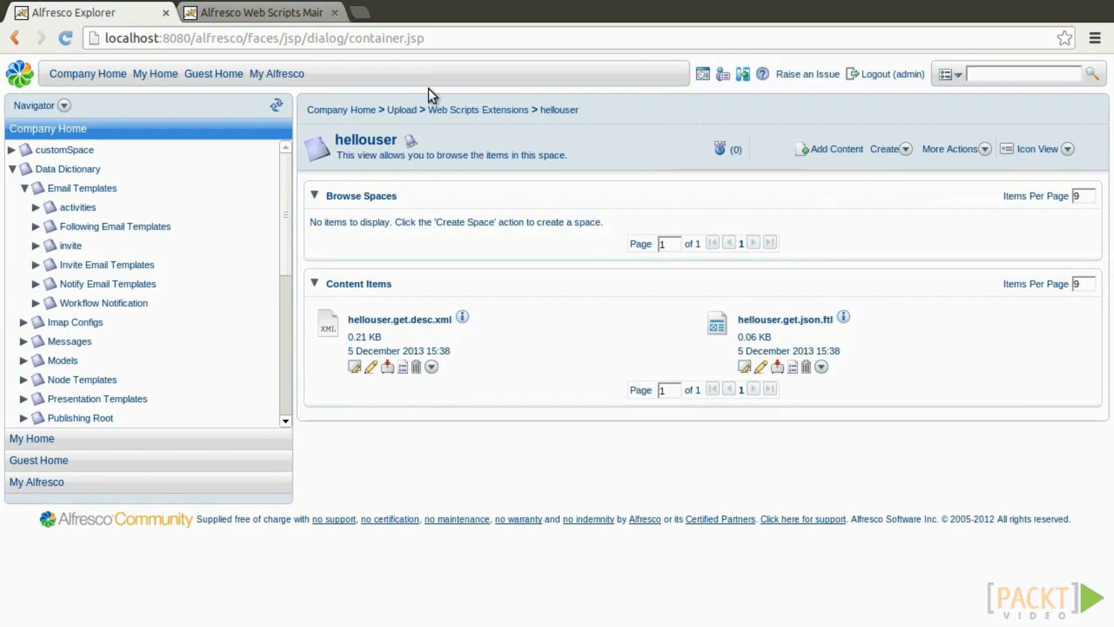
left_click(270, 12)
left_click(52, 160)
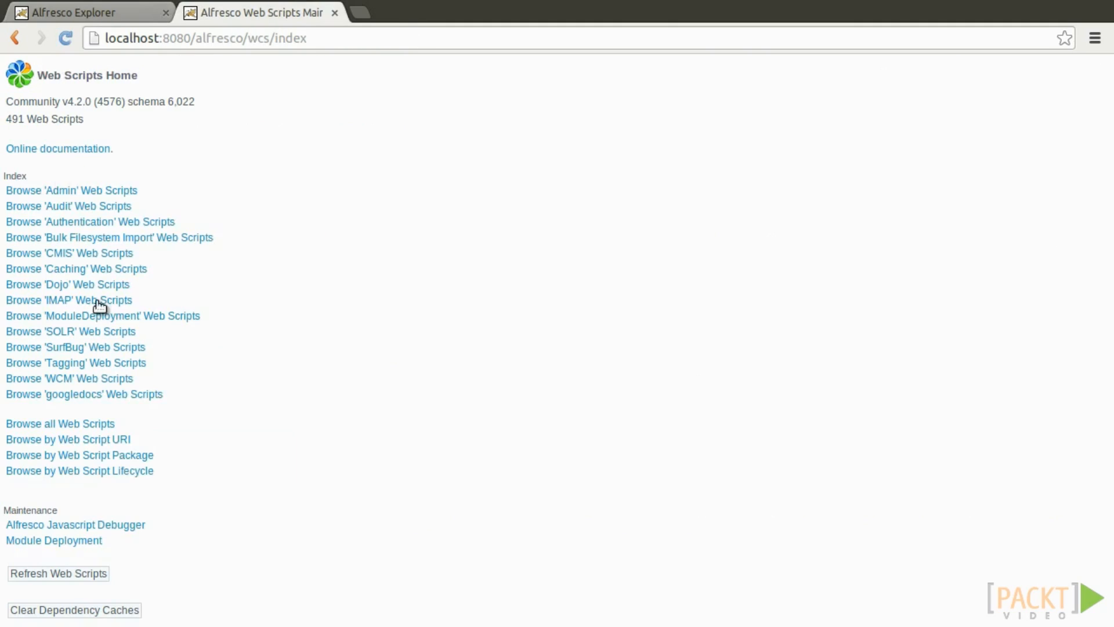
Refresh the web script registry and highlight the greeted user name in the hellouser response.
left_click(96, 577)
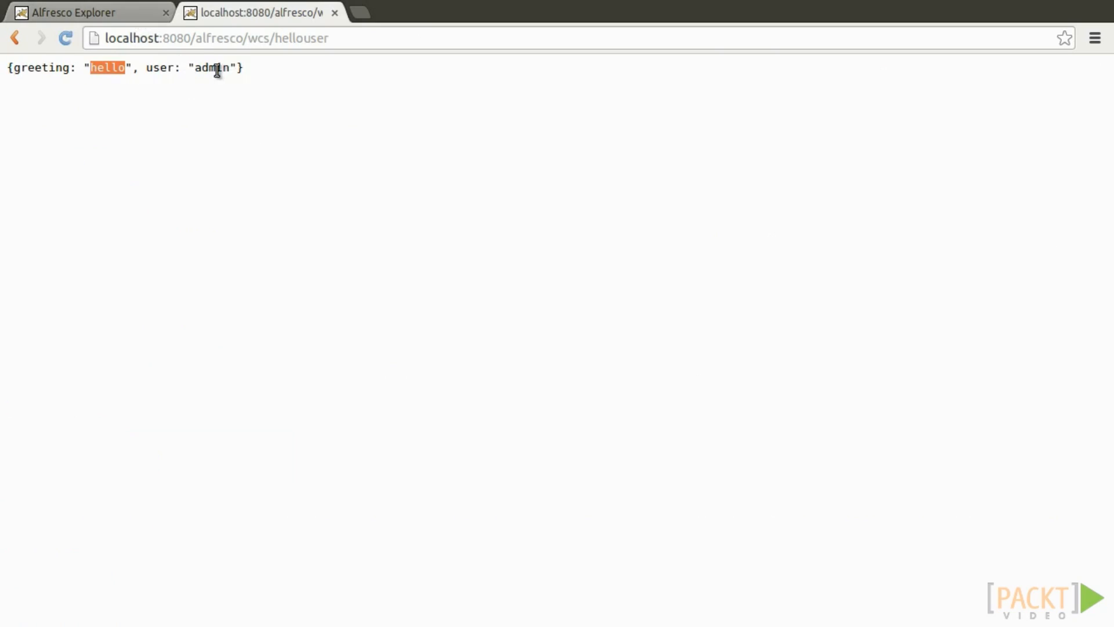
double_click(217, 70)
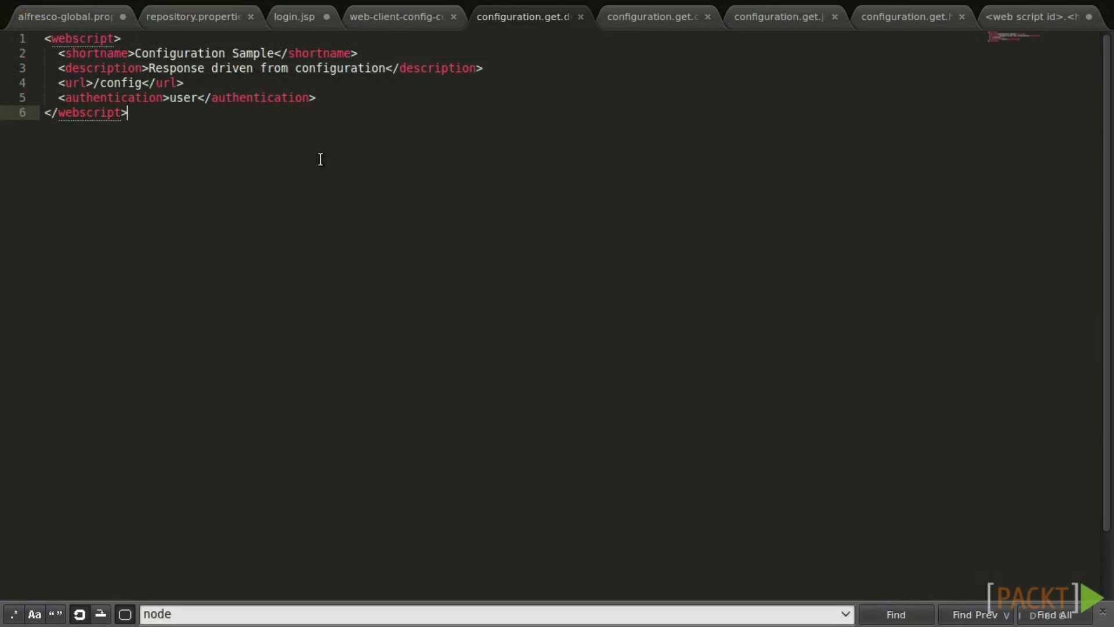
Review the configuration.get descriptor, config, JavaScript and FreeMarker files, then refresh to 493 web scripts.
key("ctrl+shift+Home")
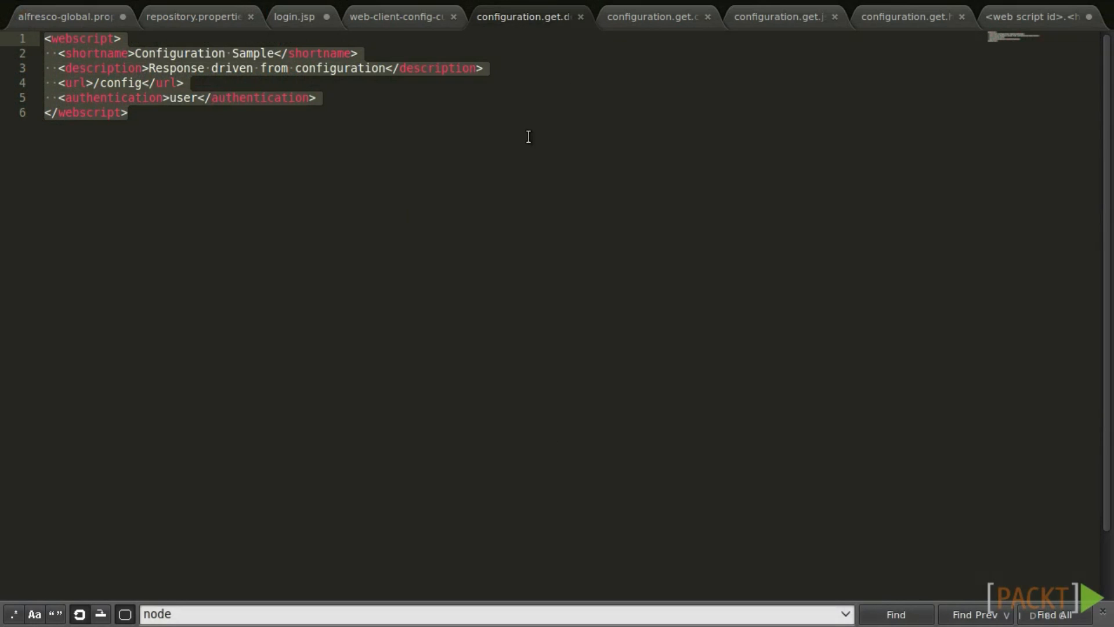
left_click(649, 19)
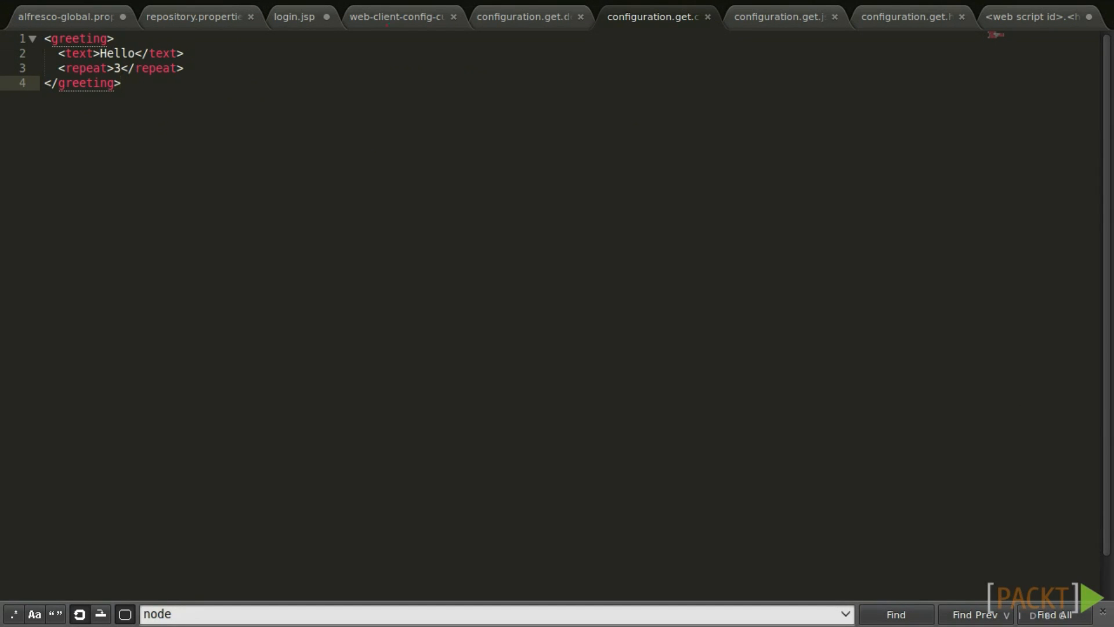
left_click(1017, 18)
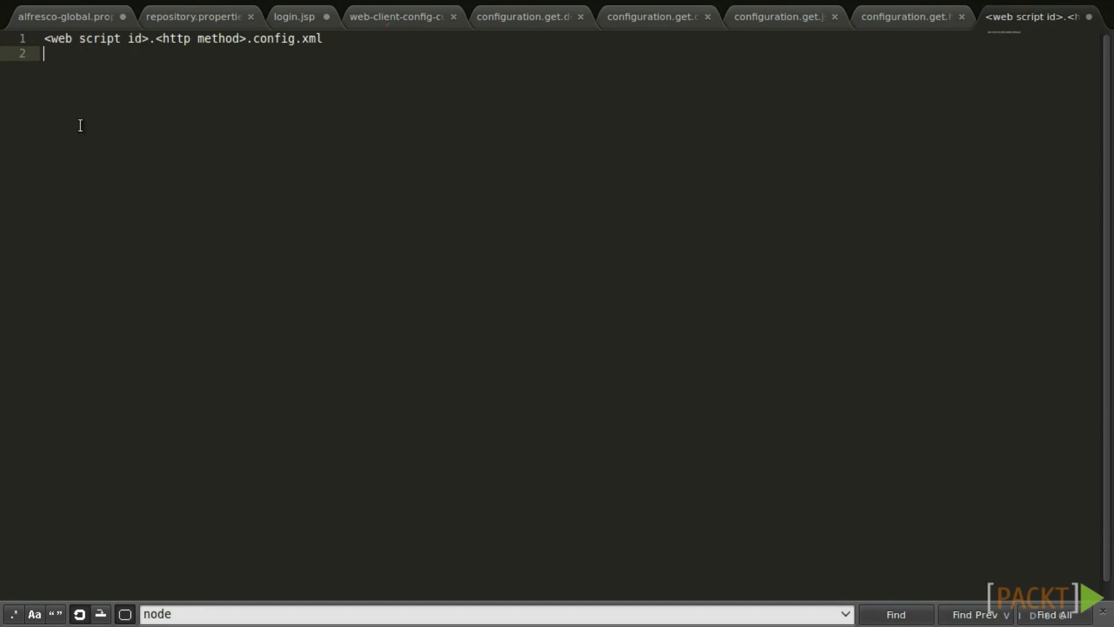
left_click(636, 17)
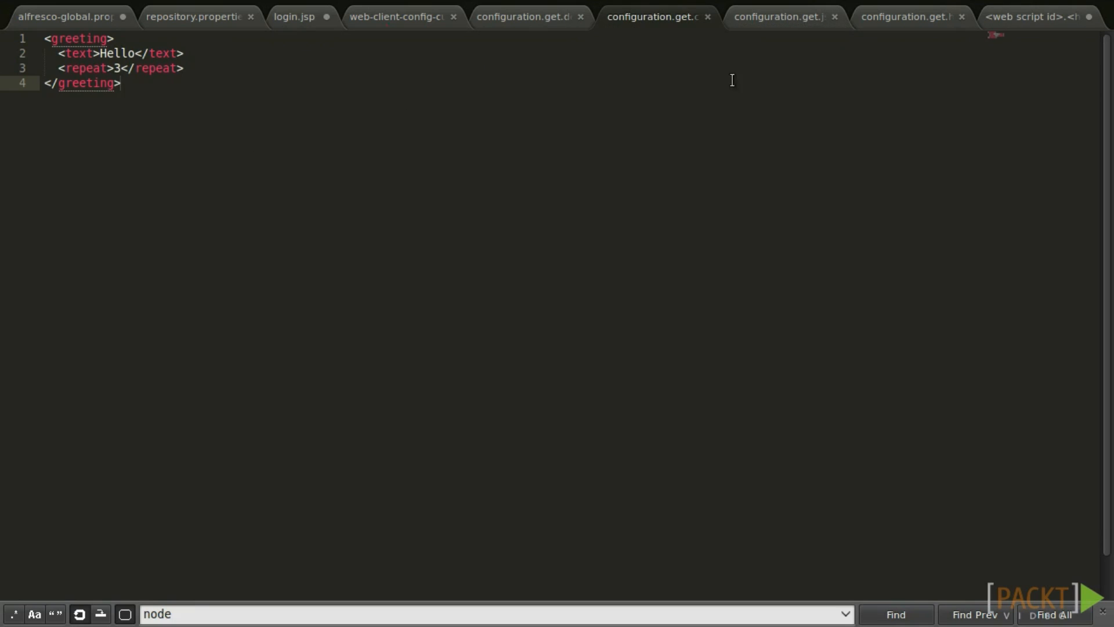
left_click(771, 16)
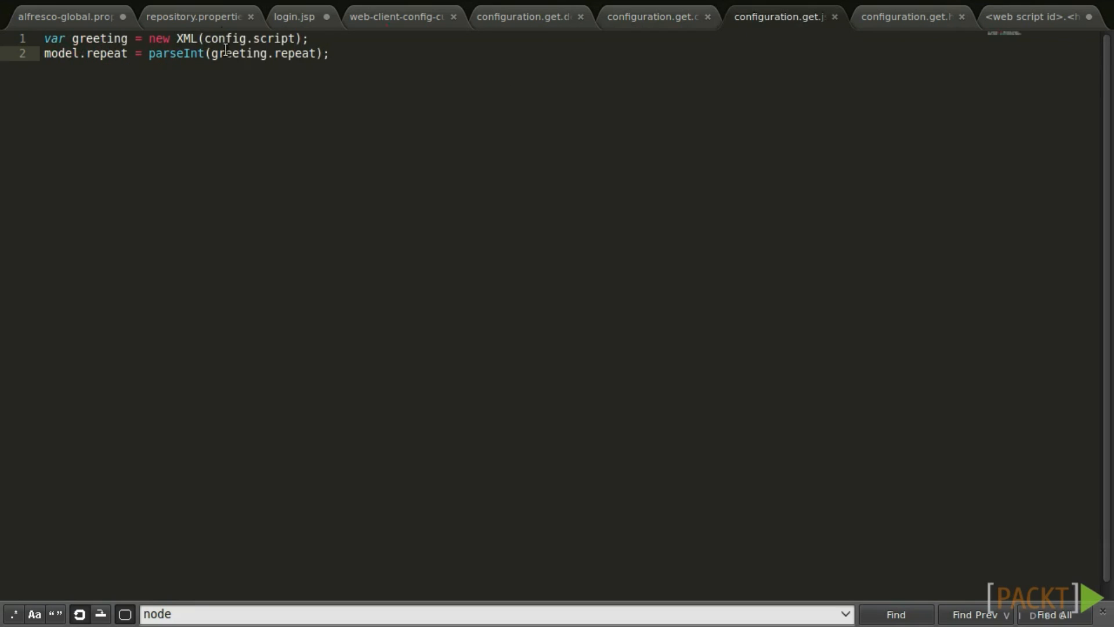
left_click(892, 16)
left_click(147, 113)
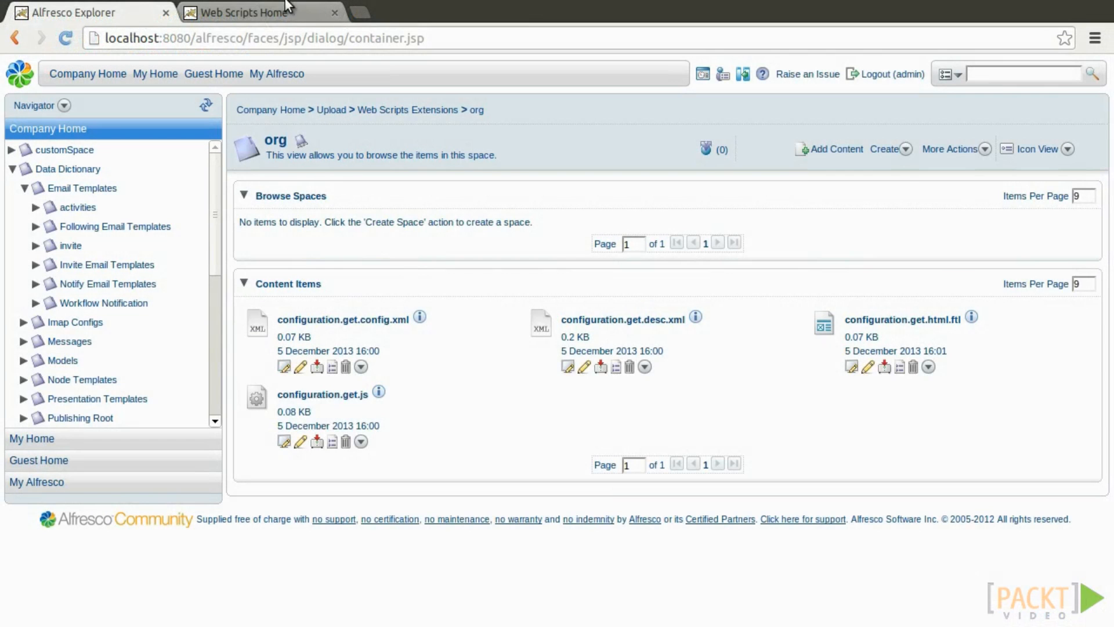
left_click(289, 10)
left_click(63, 572)
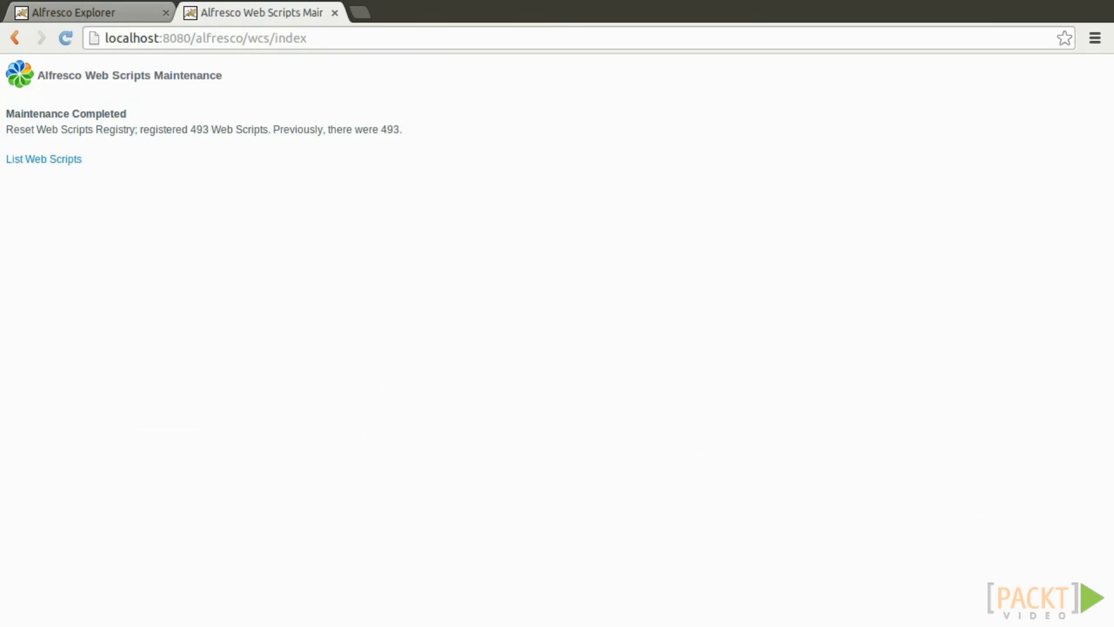
Find the /config web script in the by-URI index and run the Configuration Sample.
left_click(59, 158)
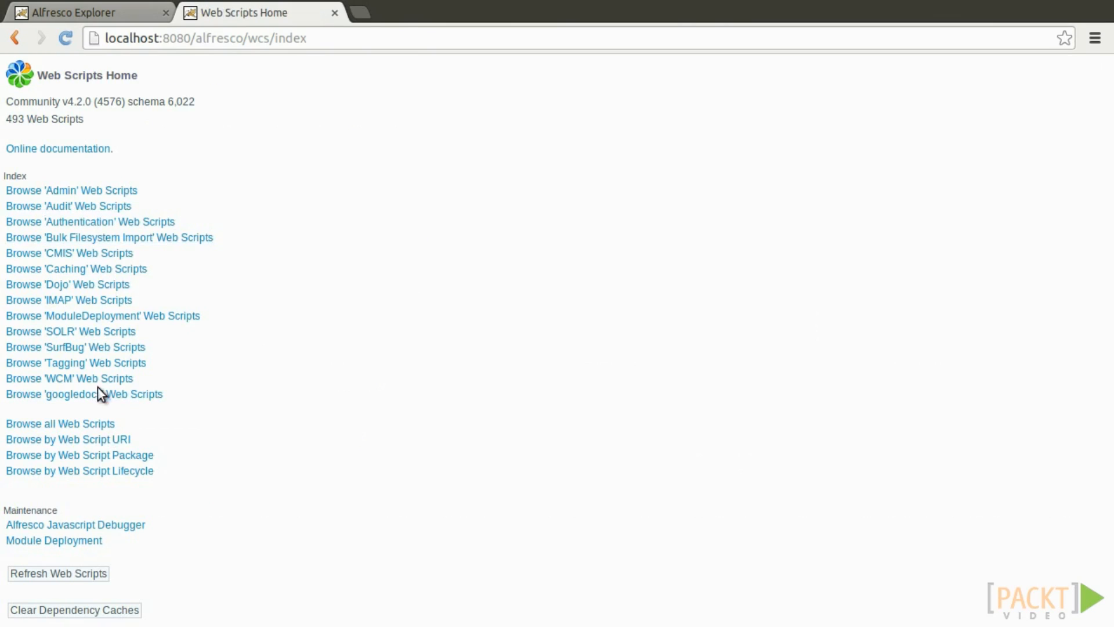
left_click(99, 442)
key("ctrl+f")
type("config")
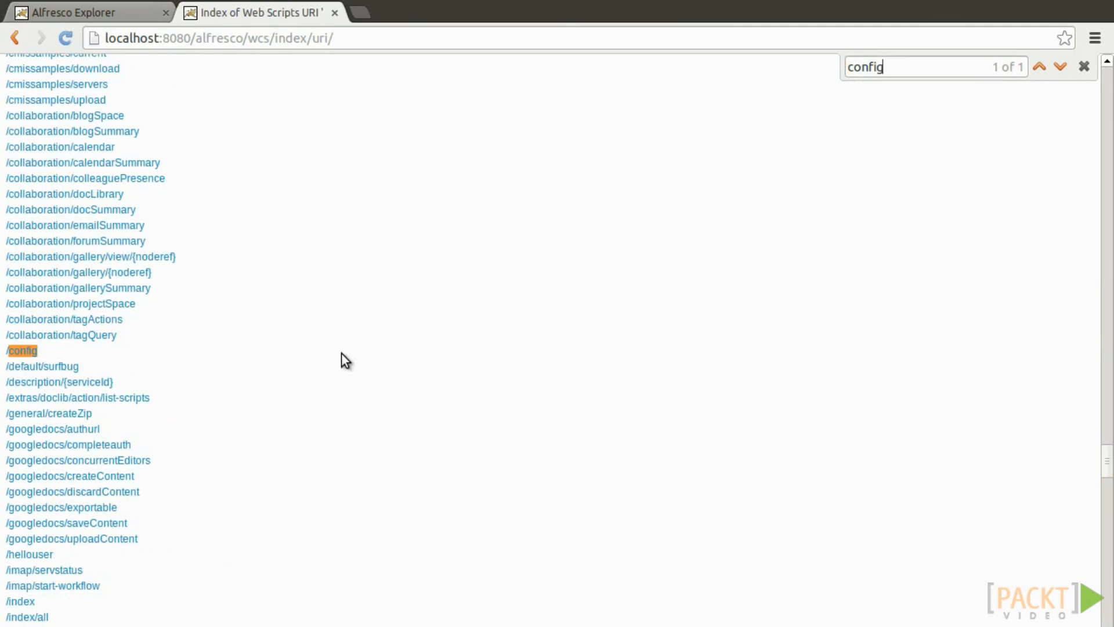
key("Escape")
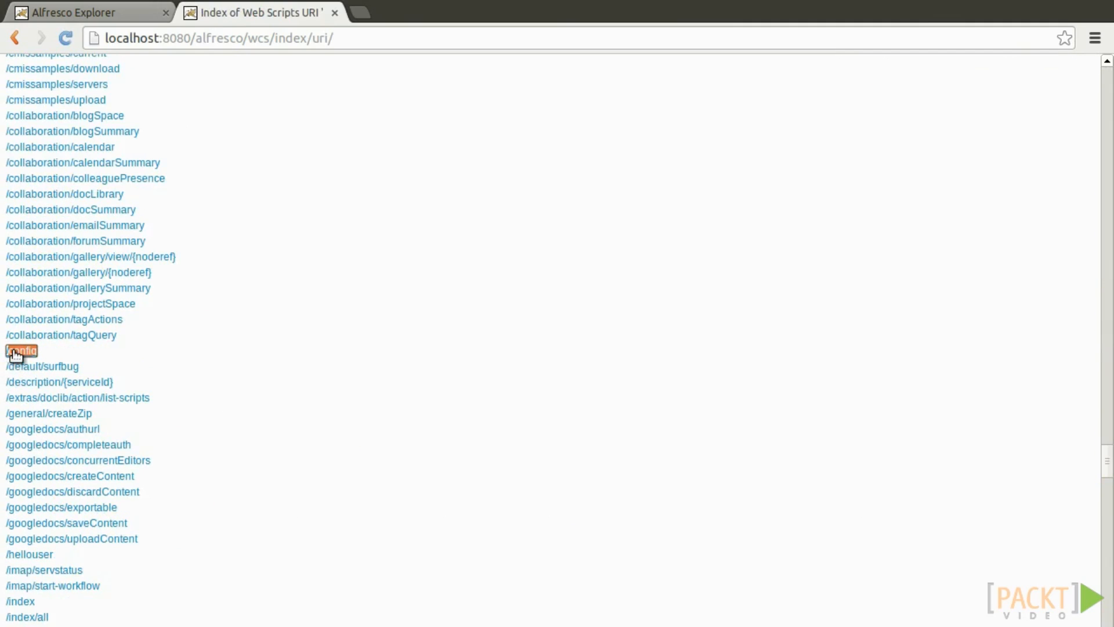
middle_click(15, 352)
left_click(390, 8)
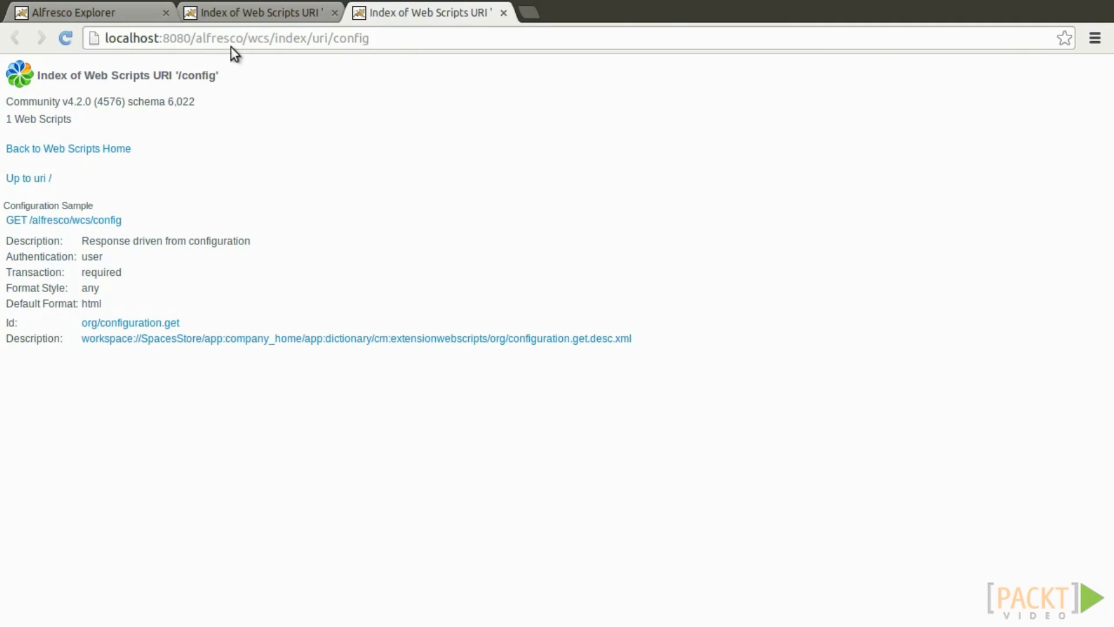
left_click(81, 220)
Highlight the three Hello outputs and check the repeat value of 3 in the config file.
double_click(29, 70)
double_click(65, 68)
double_click(87, 68)
key("alt+Tab")
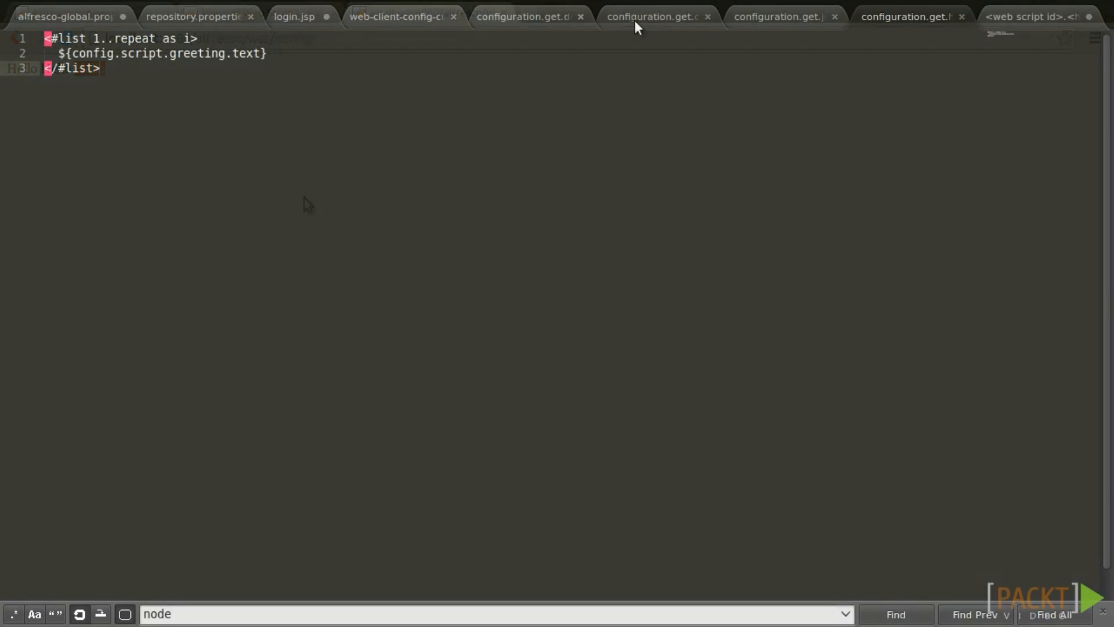
left_click(652, 17)
left_click(120, 64)
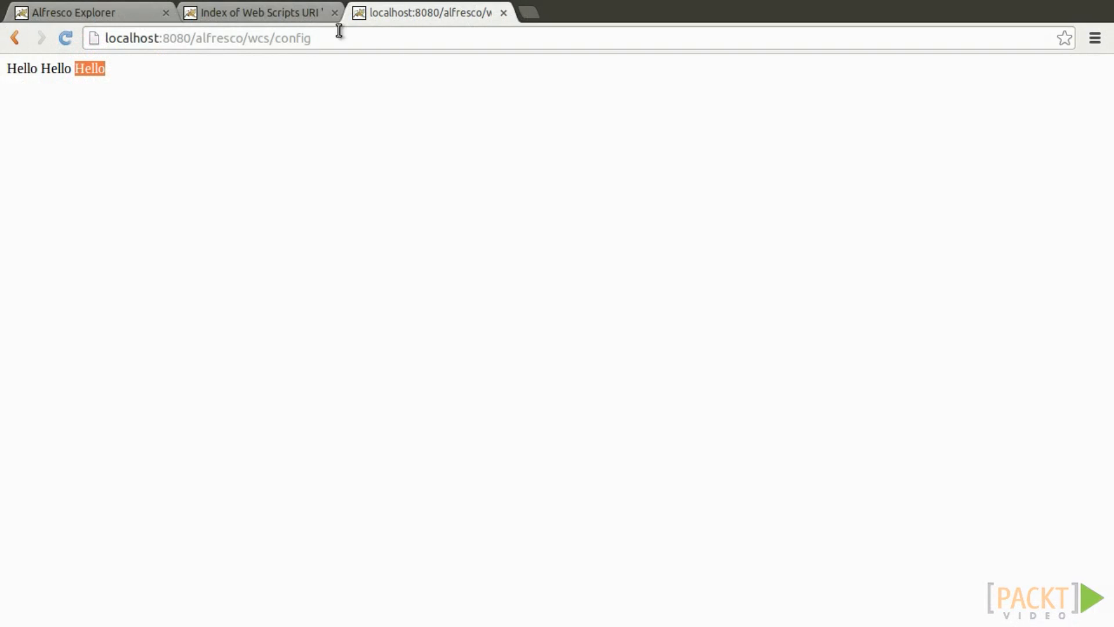
left_click(125, 14)
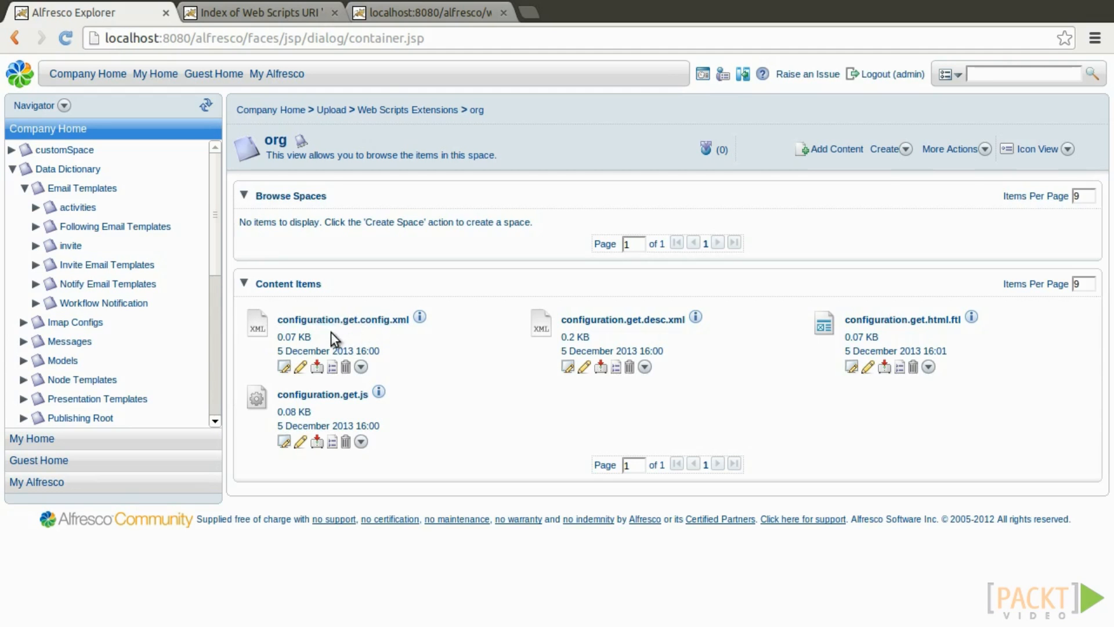
Edit configuration.get.config.xml online to change repeat from 3 to 5, save and check it in.
left_click(335, 366)
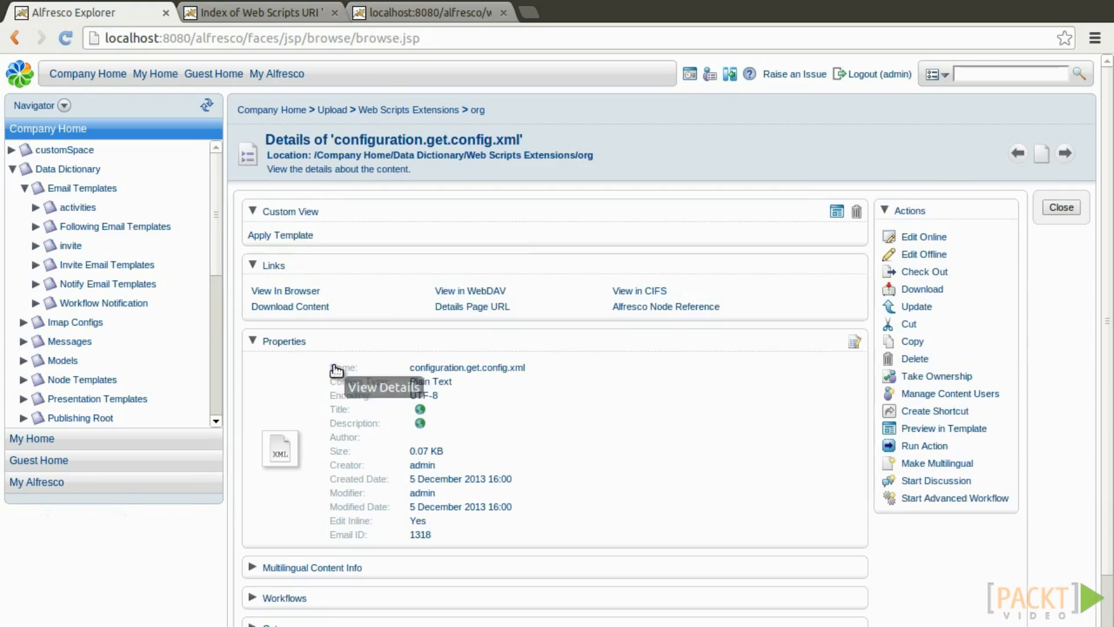
left_click(924, 236)
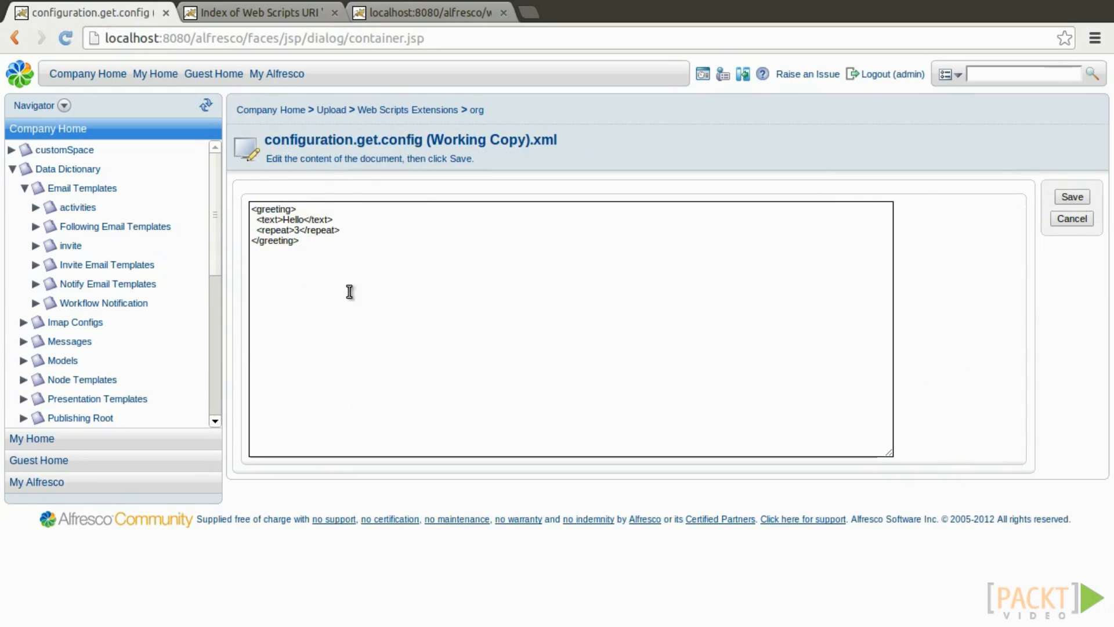
double_click(297, 230)
type("5")
left_click(1073, 197)
left_click(594, 367)
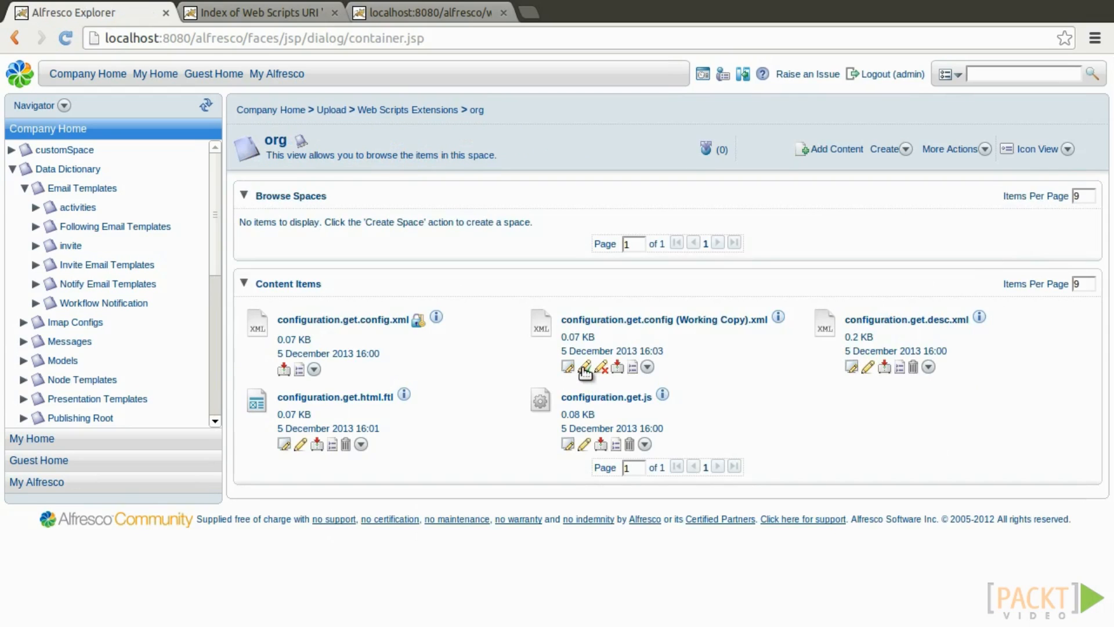
Refresh the web scripts and confirm the /config output now shows Hello five times.
left_click(405, 17)
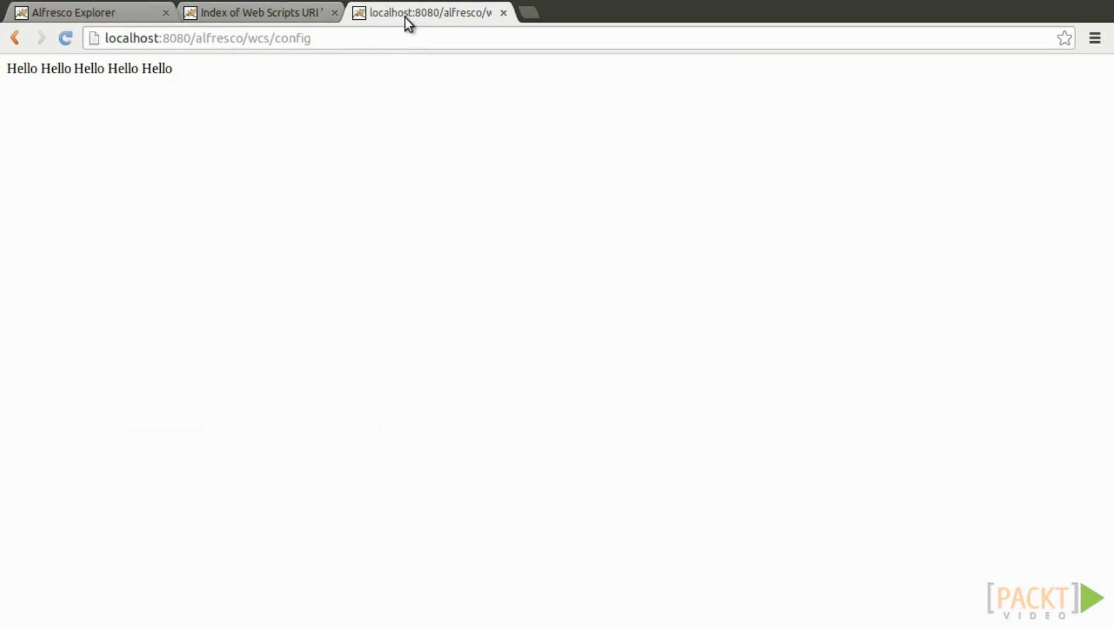
left_click(255, 12)
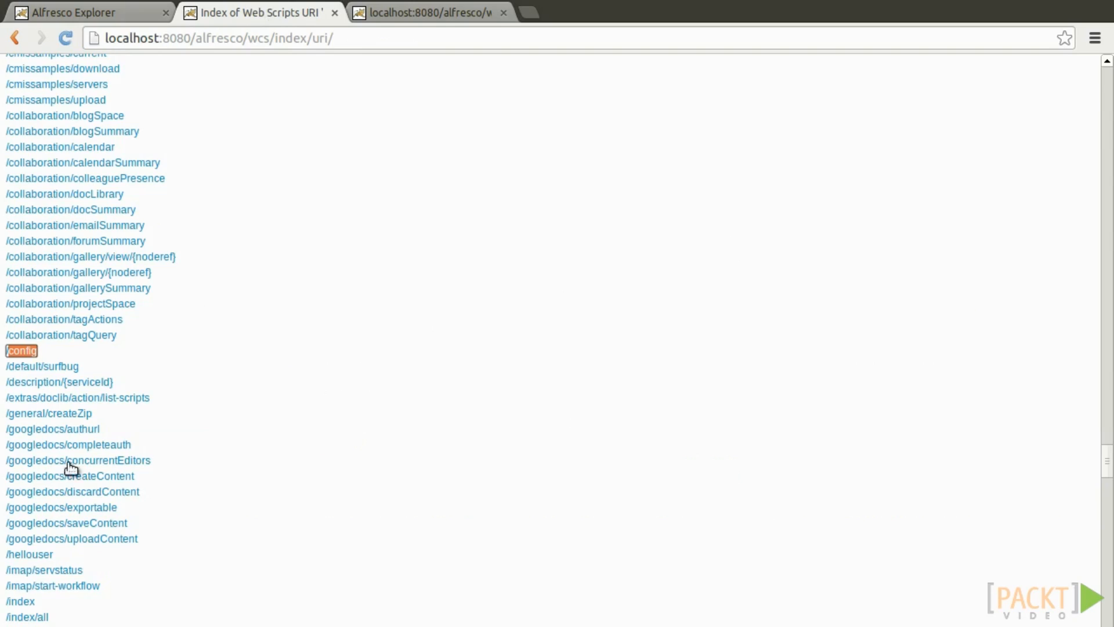
left_click(16, 38)
left_click(60, 574)
left_click(362, 16)
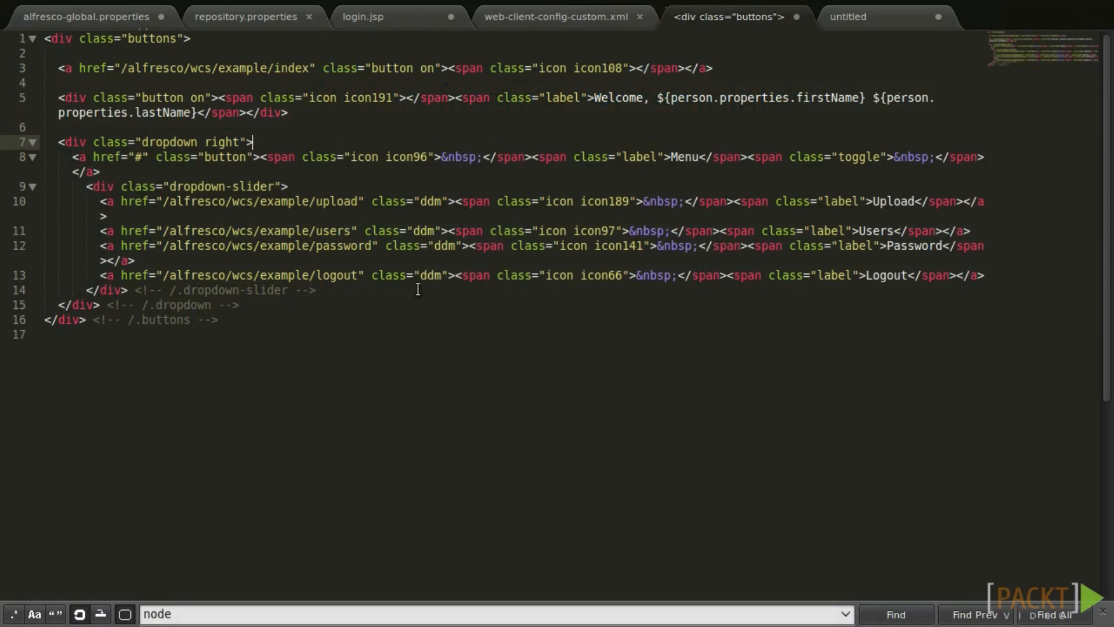
Walk through and select the testui page's HTML head block in Sublime Text.
left_click(897, 14)
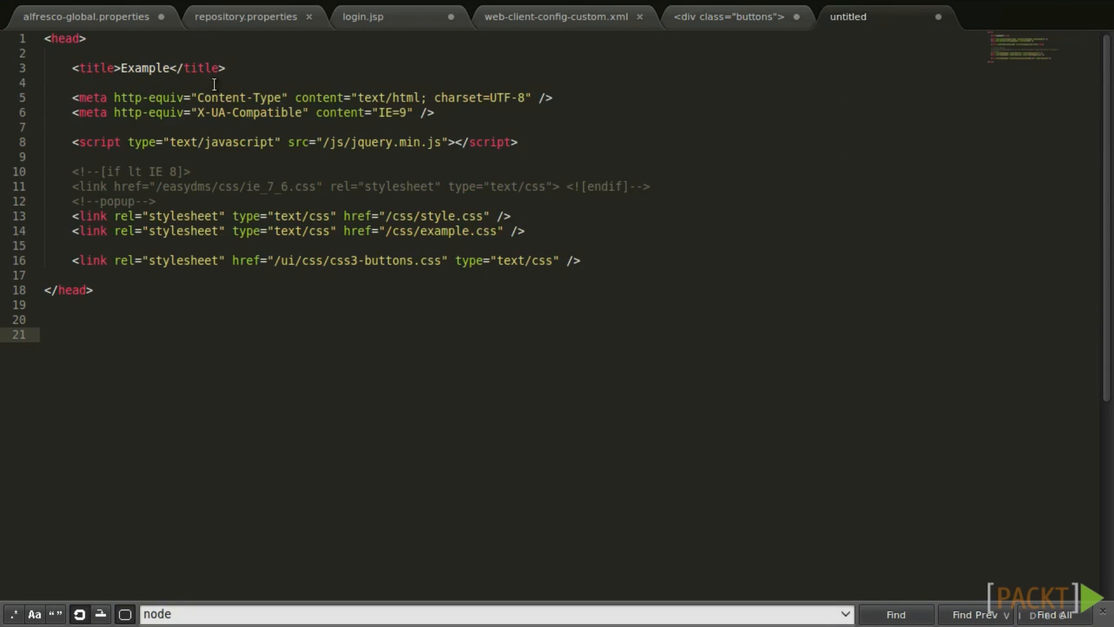
left_click_drag(81, 66, 633, 264)
left_click(632, 264)
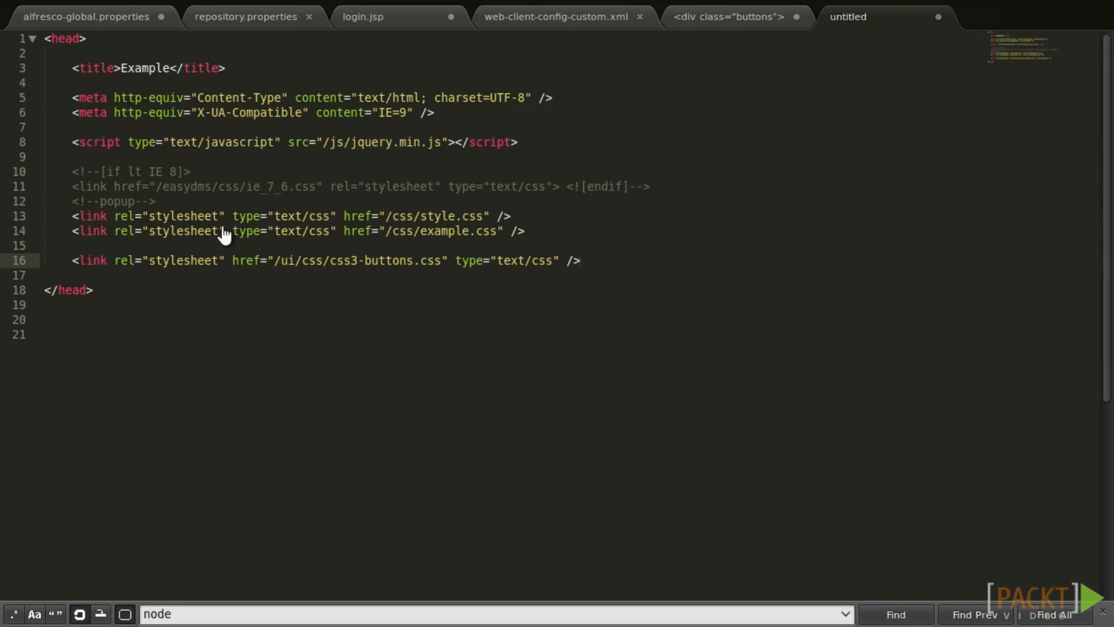
left_click(247, 244)
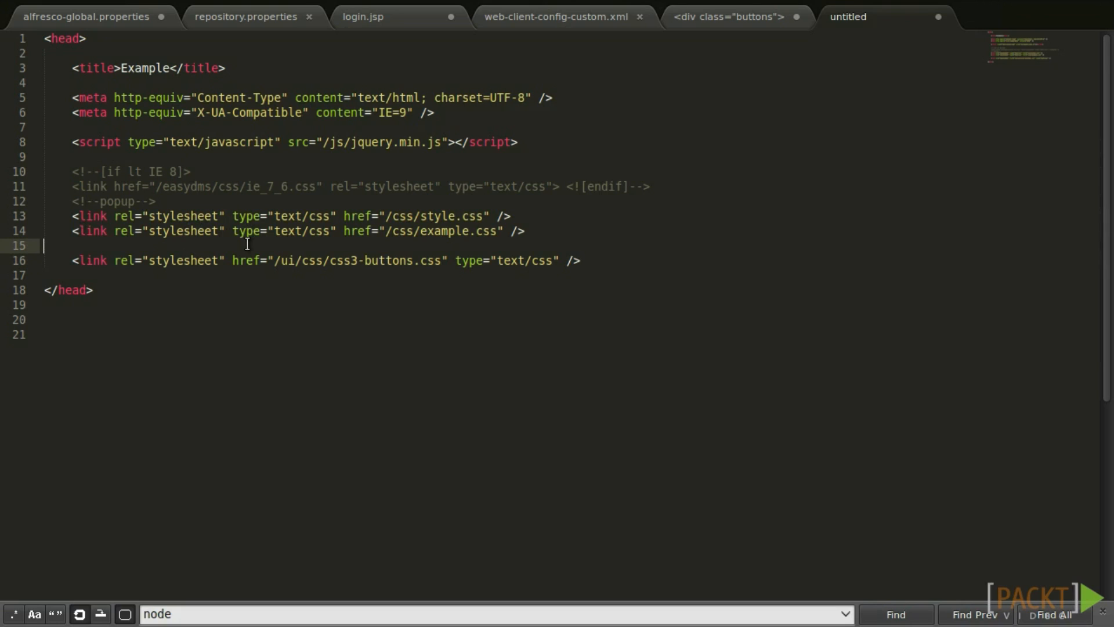
left_click(296, 279)
left_click(326, 333)
left_click_drag(325, 332, 104, 35)
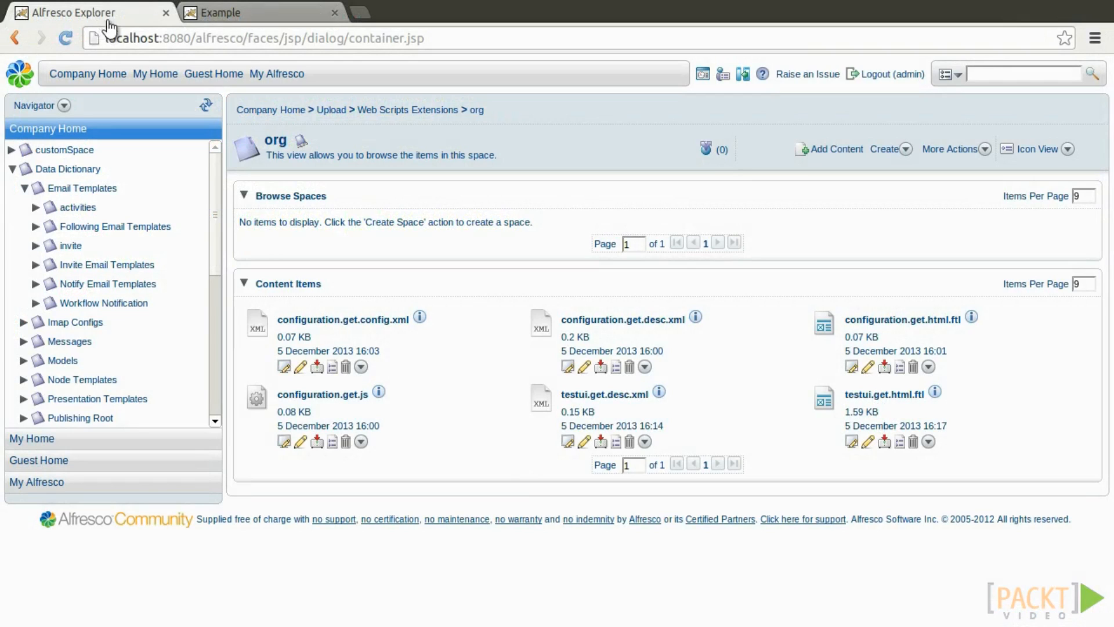
On the Example testui page, select its URL and expand the Menu dropdown.
left_click(255, 15)
left_click(229, 33)
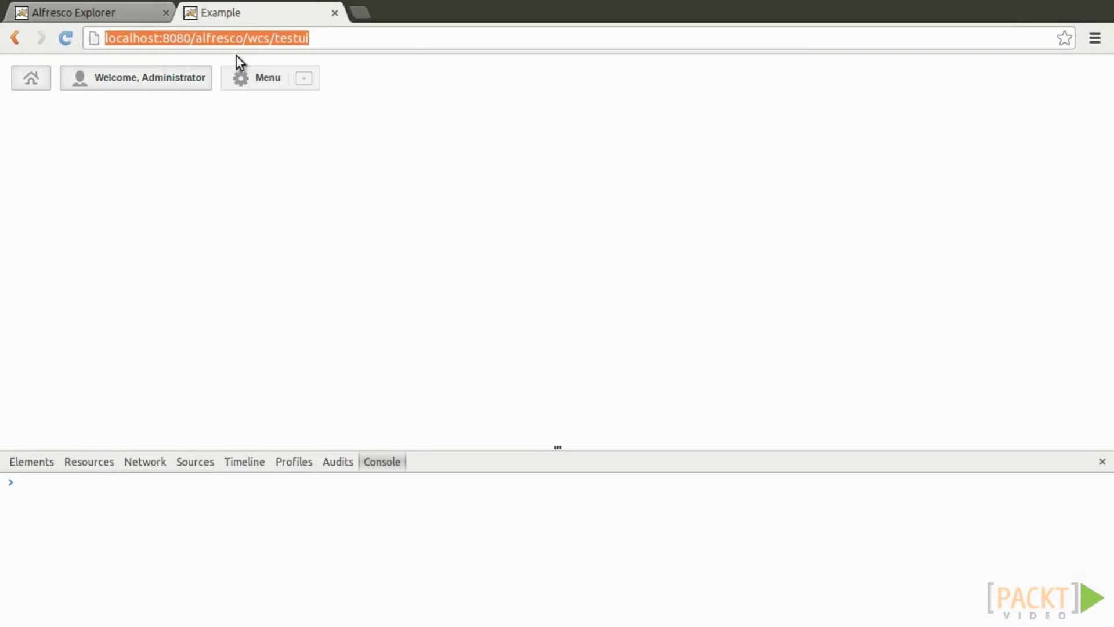
left_click(204, 75)
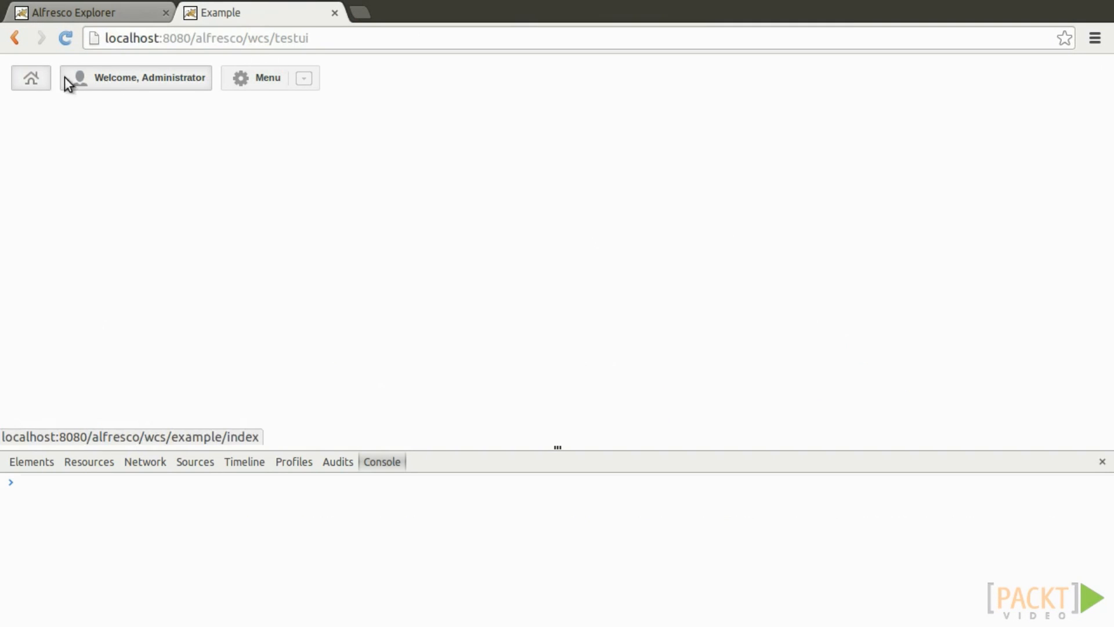
left_click(299, 82)
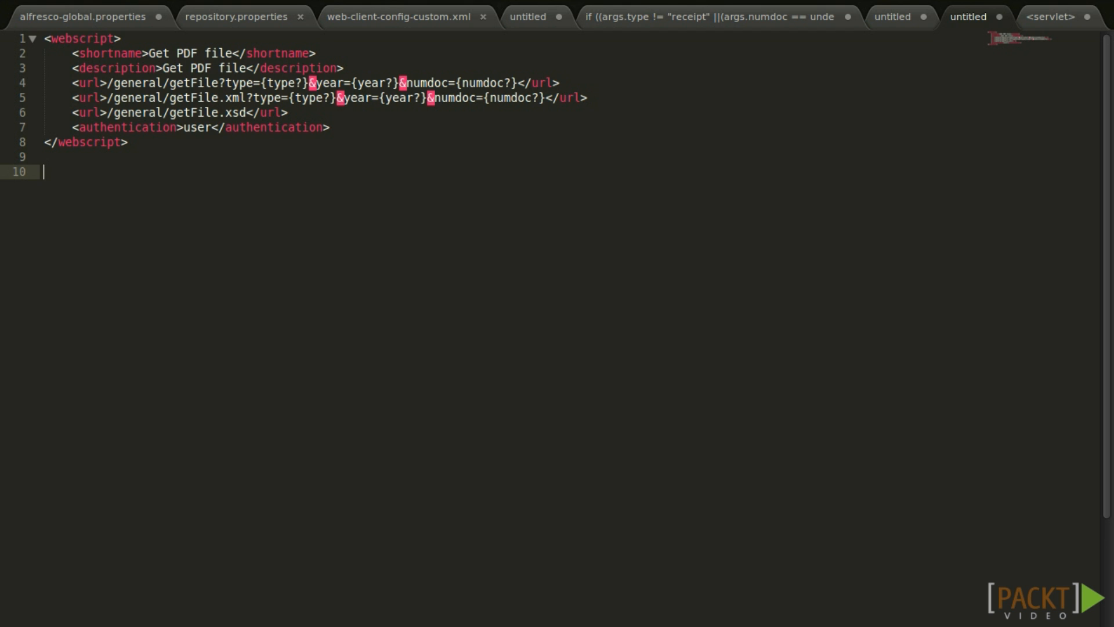
Review the getFile XML response template, JavaScript controller and FreeMarker template files.
left_click(919, 20)
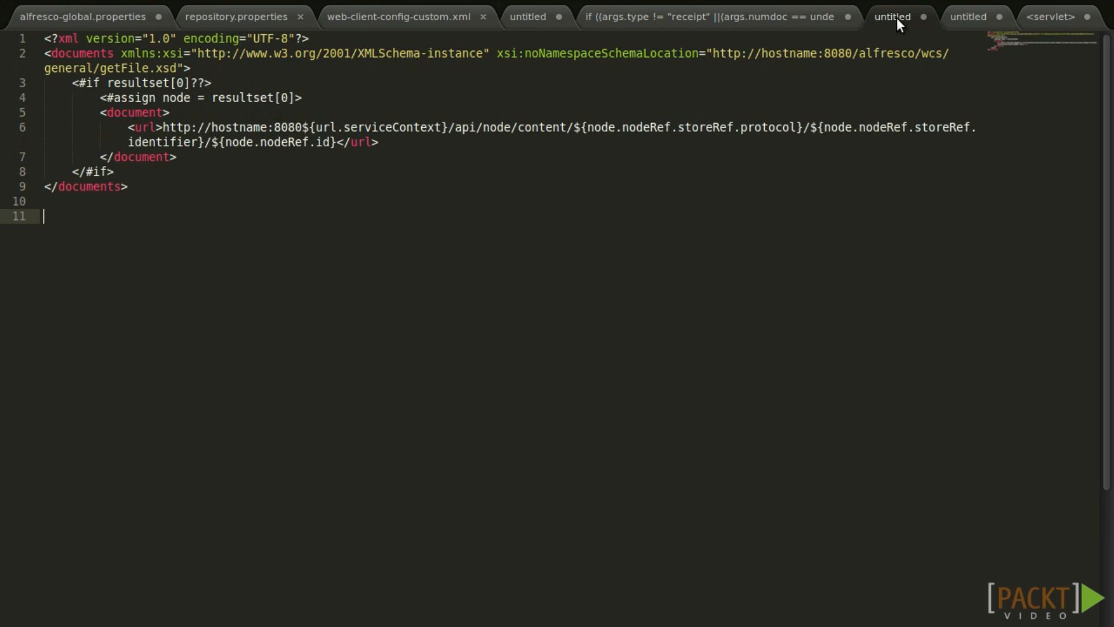
left_click(742, 12)
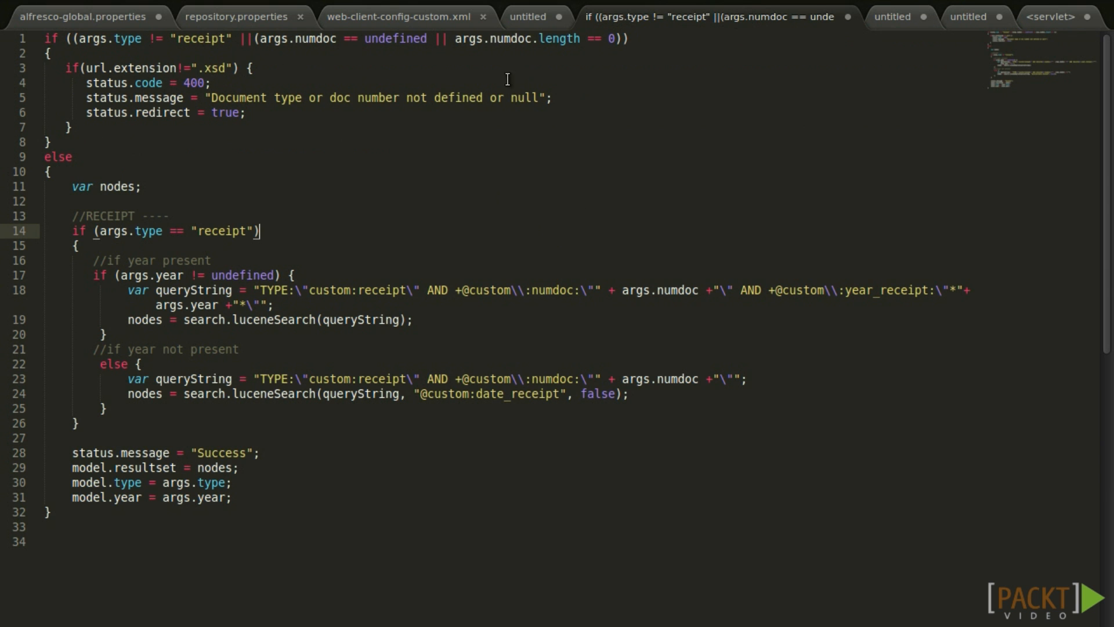
left_click(535, 18)
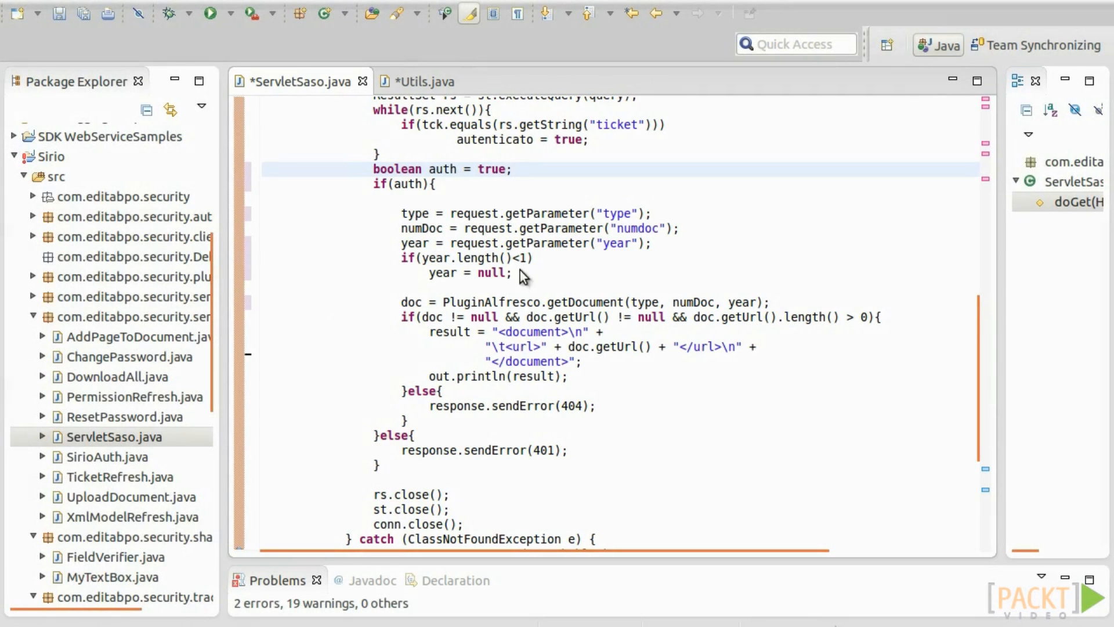
Open war > WEB-INF > web.xml at its servlet mappings and select the retrieveDocument servlet snippet.
scroll(116, 432, "down", 9)
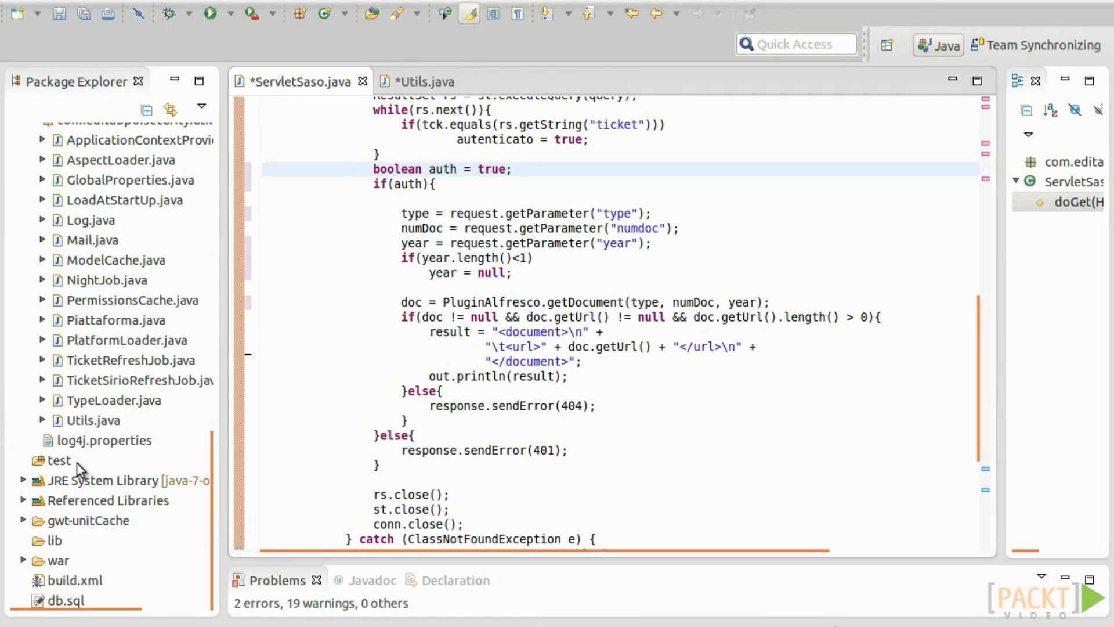
double_click(55, 561)
double_click(82, 441)
double_click(89, 361)
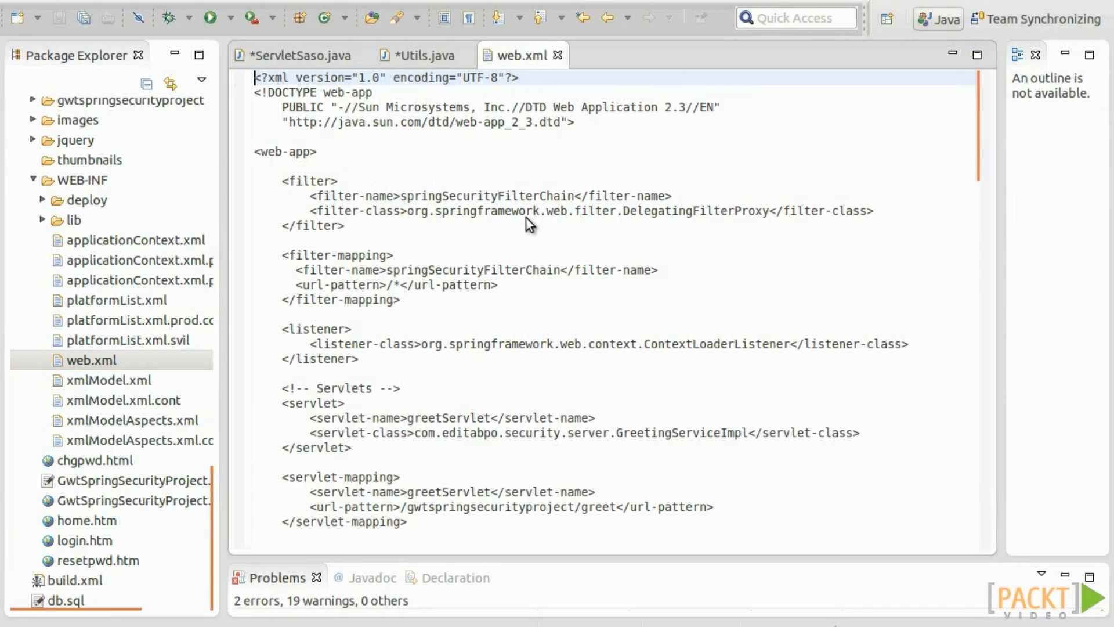
scroll(525, 217, "down", 7)
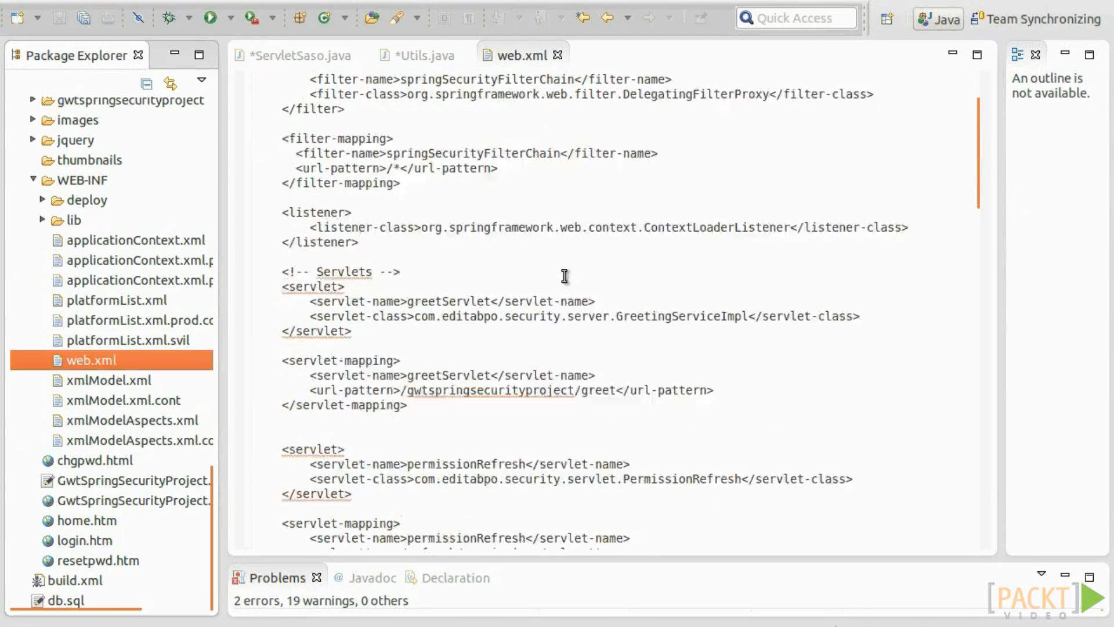
scroll(499, 261, "down", 4)
left_click(495, 316)
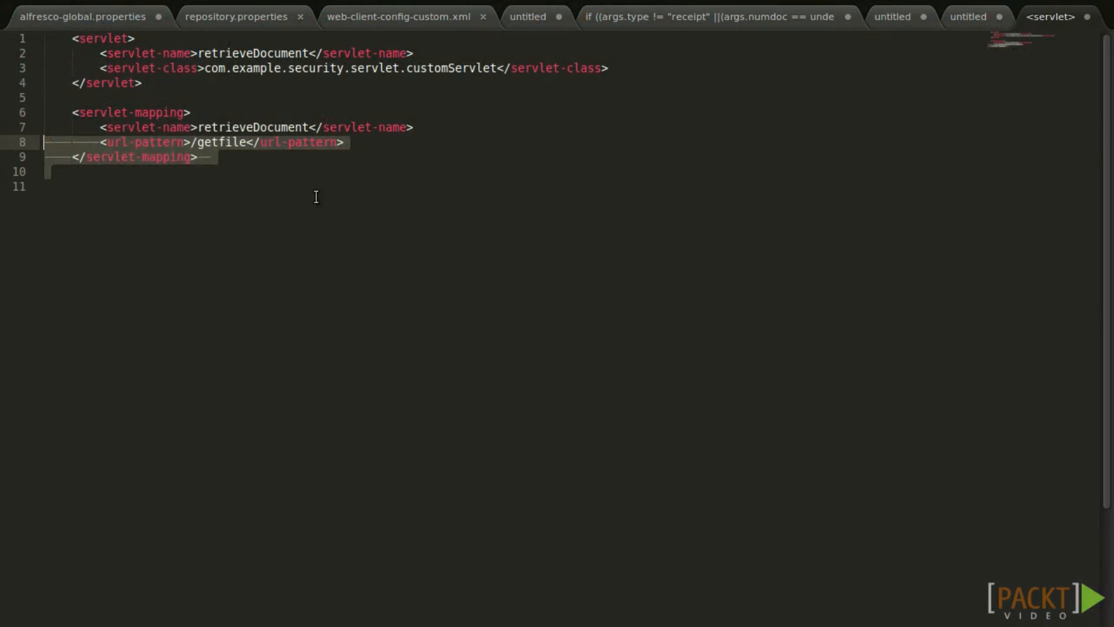
left_click_drag(316, 194, 84, 34)
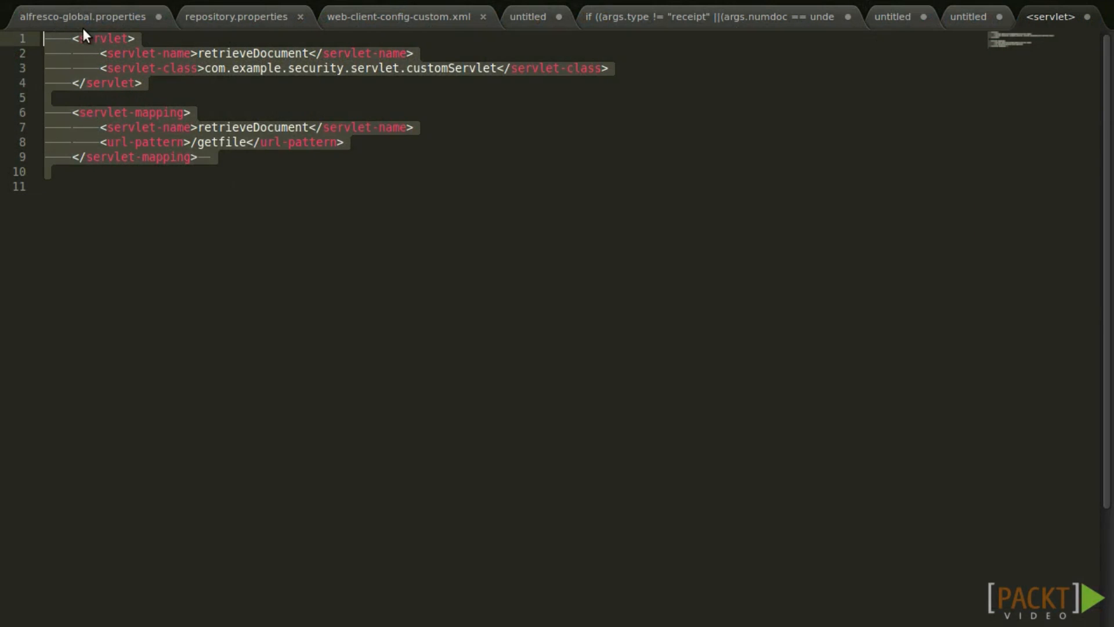
left_click(552, 329)
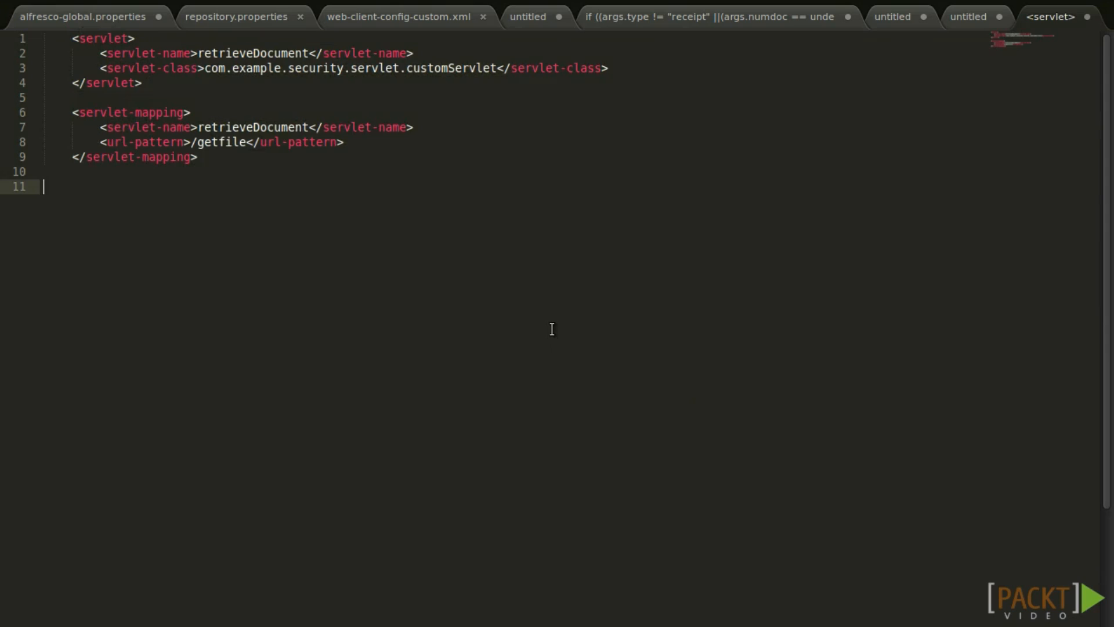
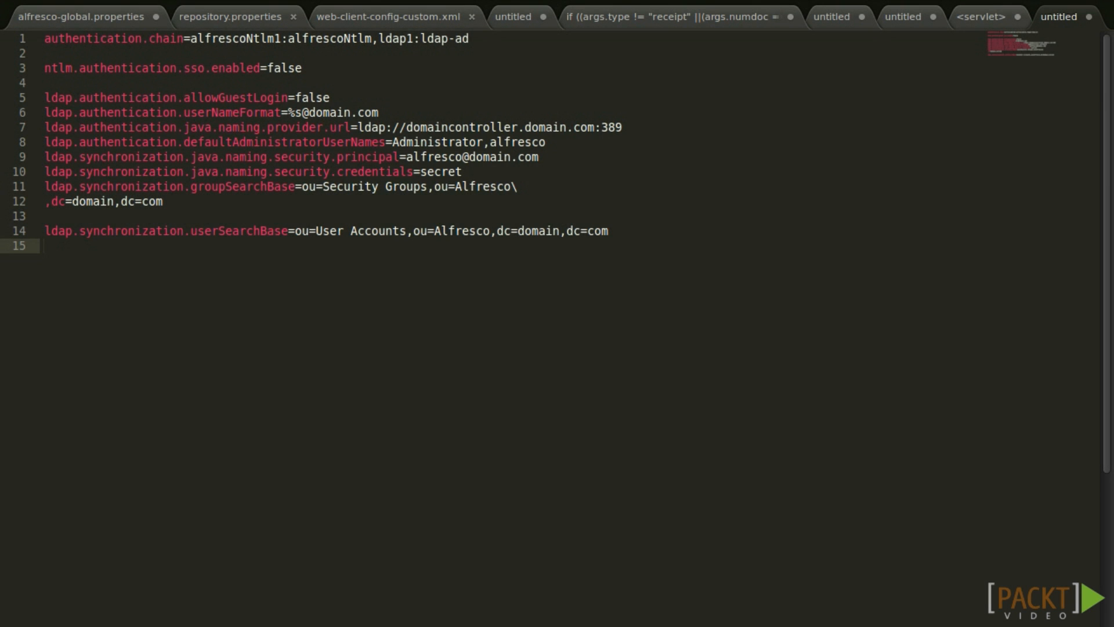
Rejoin the split user search base onto line 11 and paste log4j.logger.org.alfresco.passthru.auth=debug below it.
left_click(542, 195)
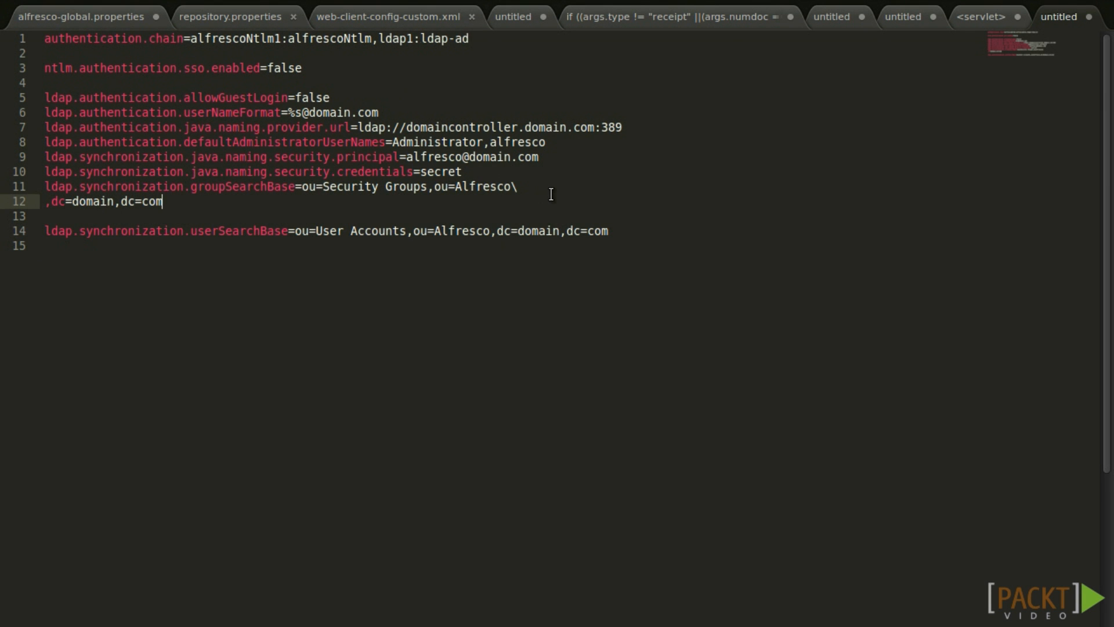
left_click(551, 190)
key("Delete")
key("Down")
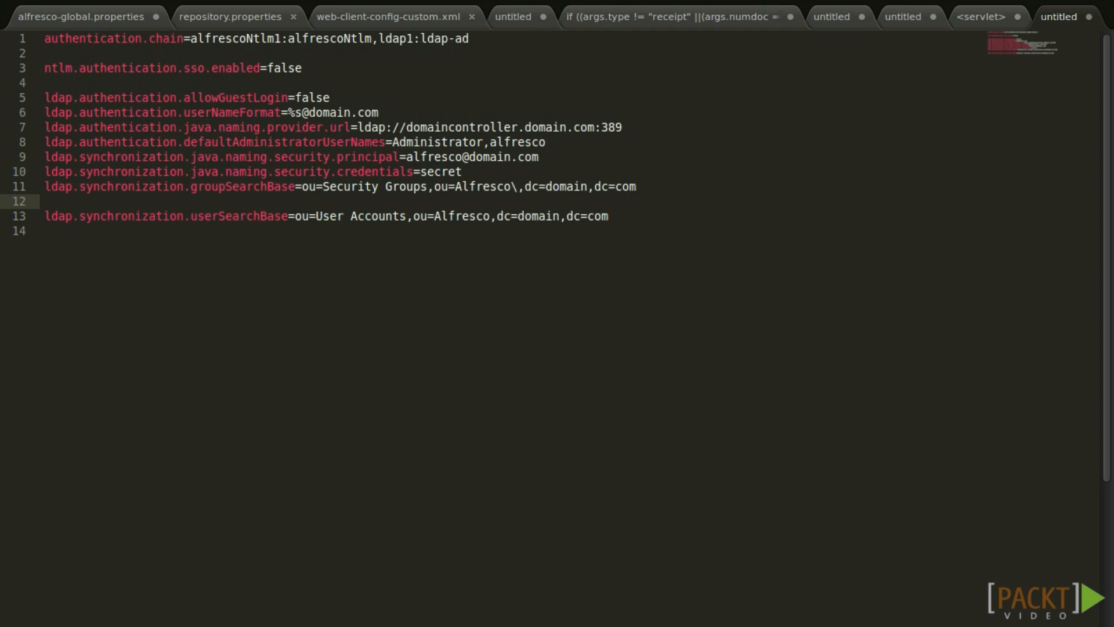
key("Down")
key("Down")
key("Return")
key("Return")
key("Return")
type("log4j.logger.org.alfresco.passthru.auth=debug")
key("Up")
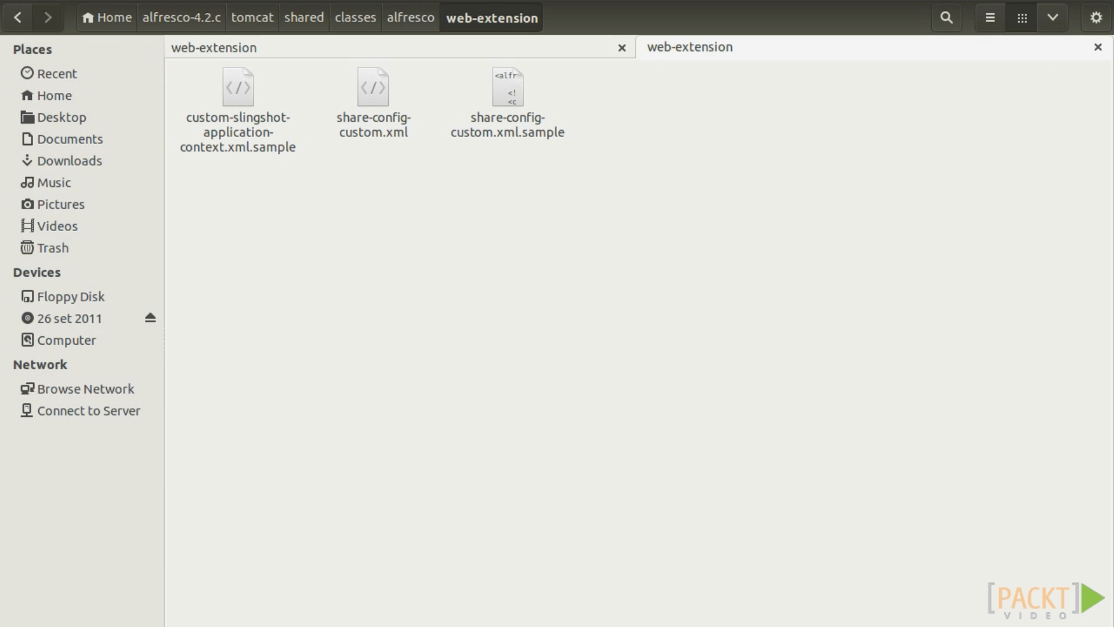
In the web-extension folder, pick share-config-custom.xml to open in Sublime Text.
left_click(458, 119)
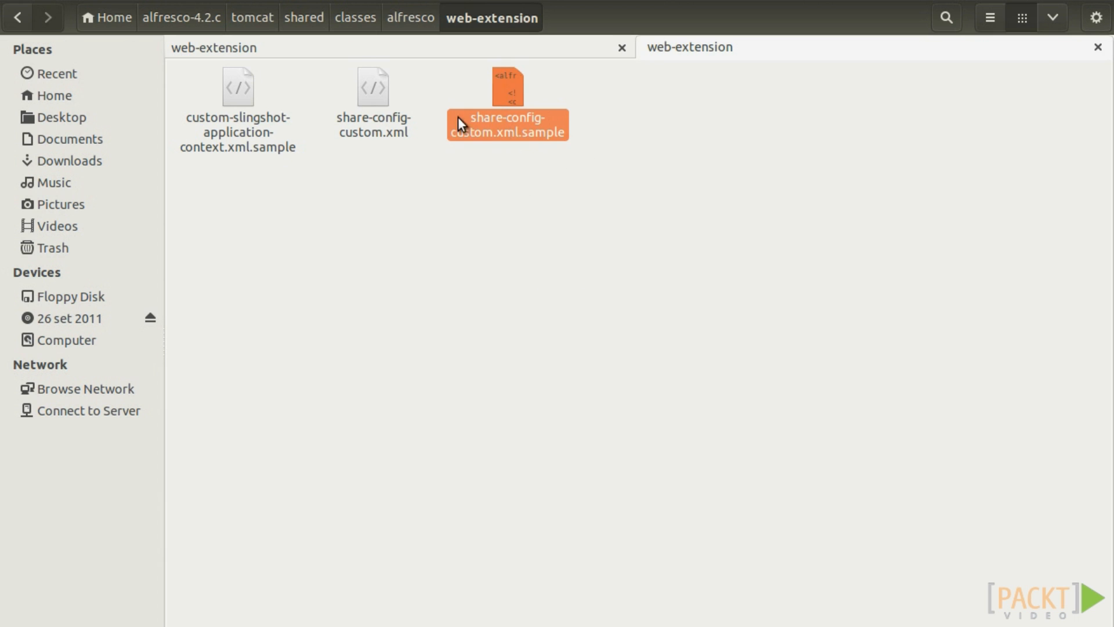
left_click(373, 134)
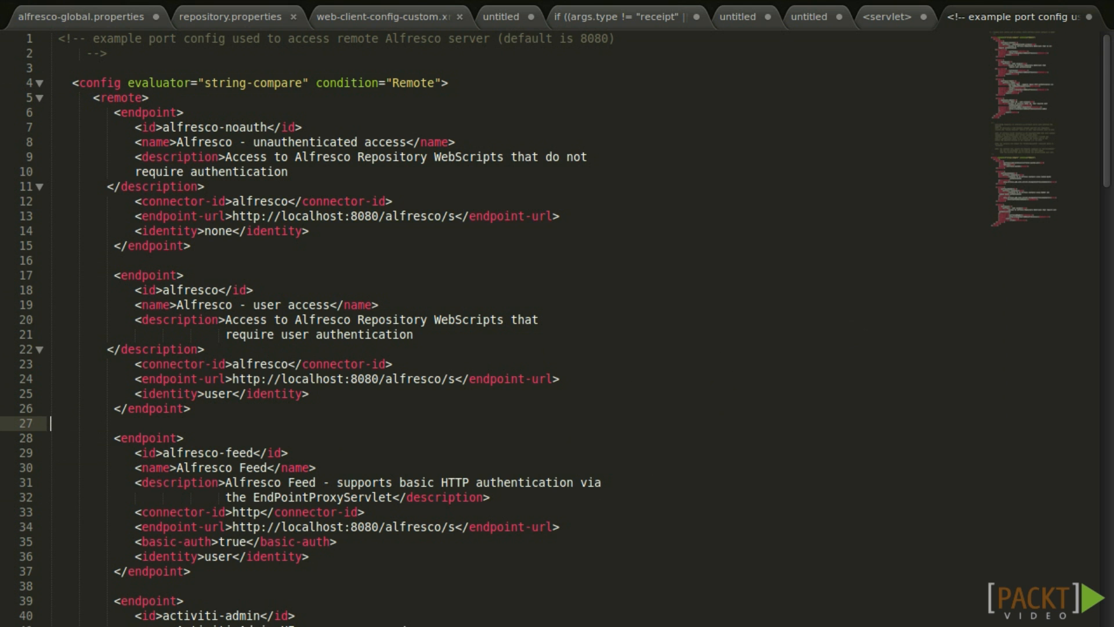
Review the sample's SSO Remote config, marking the Remote condition and the alfrescoHeader connector id.
scroll(667, 437, "down", 17)
left_click(400, 354)
double_click(400, 354)
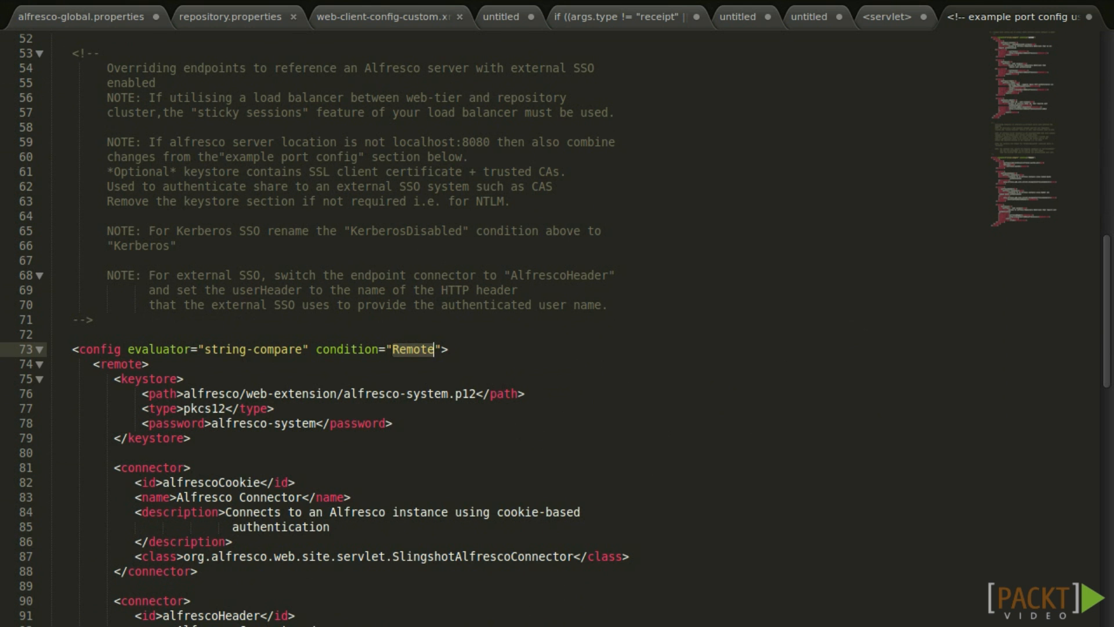
scroll(641, 477, "down", 2)
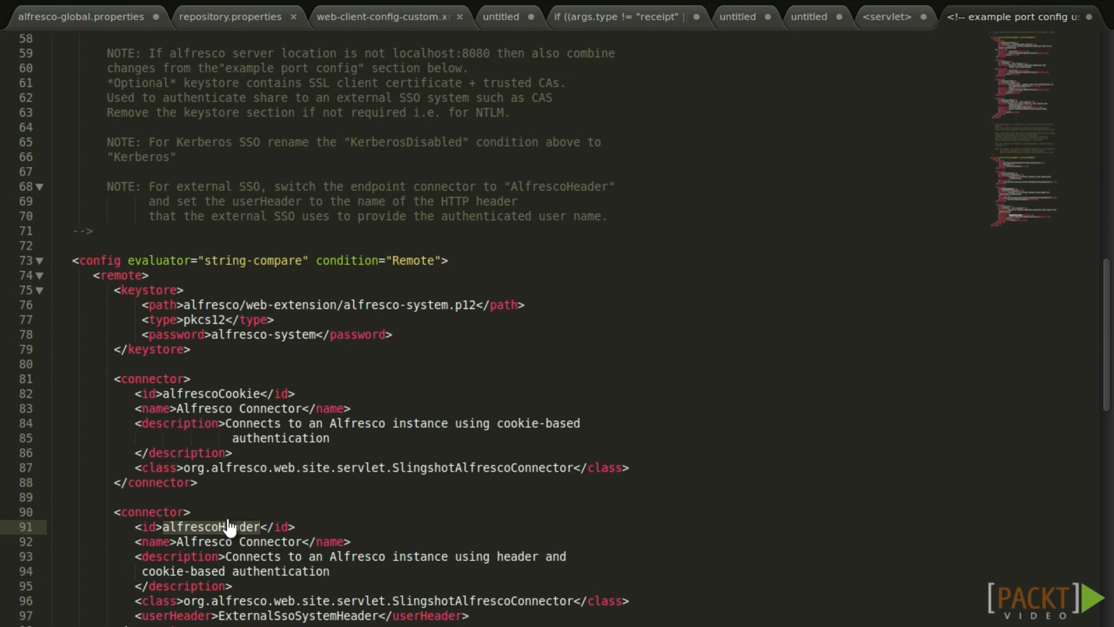
double_click(224, 524)
scroll(224, 525, "down", 2)
scroll(216, 427, "down", 1)
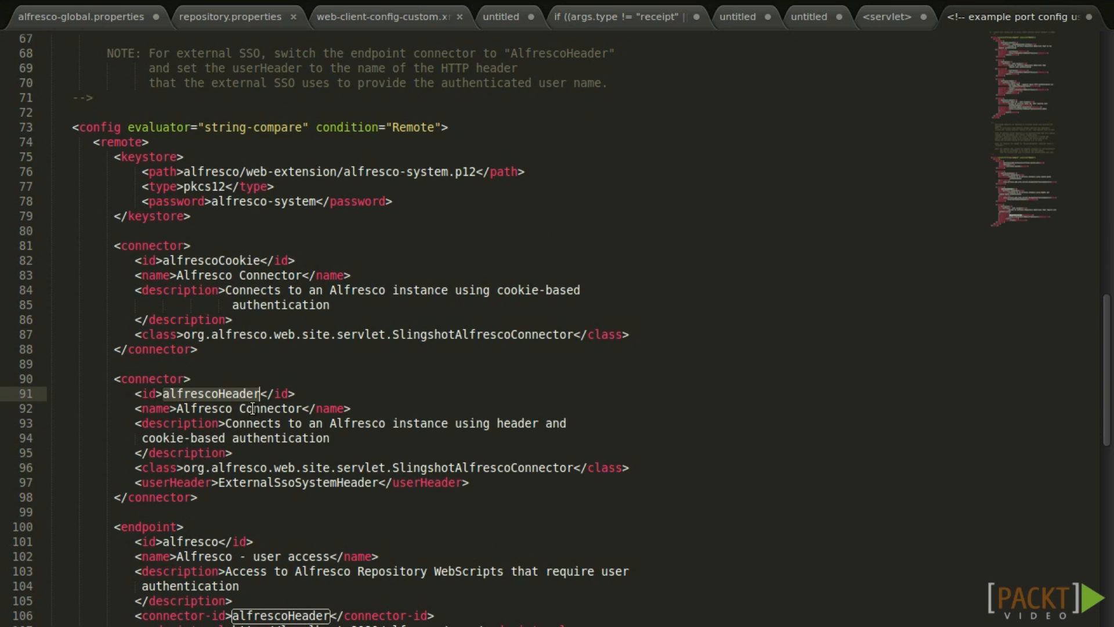
Find the userHeader setting holding ExternalSsoSystemHeader and paste the proxyHeader property into a new file.
key("ctrl+f")
type("userHea")
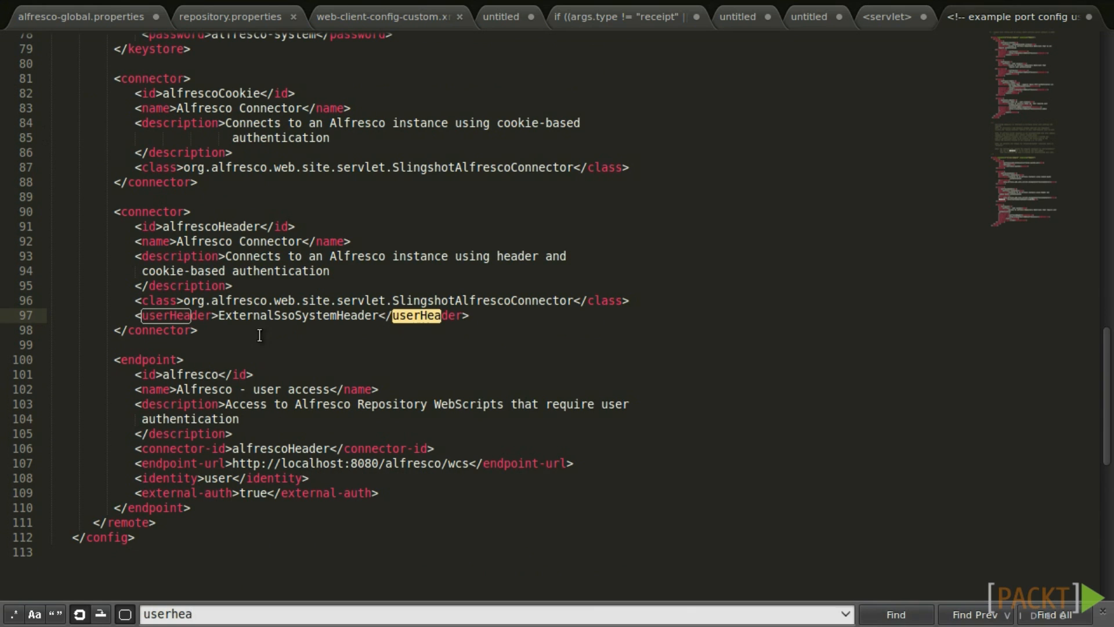
key("Escape")
double_click(298, 315)
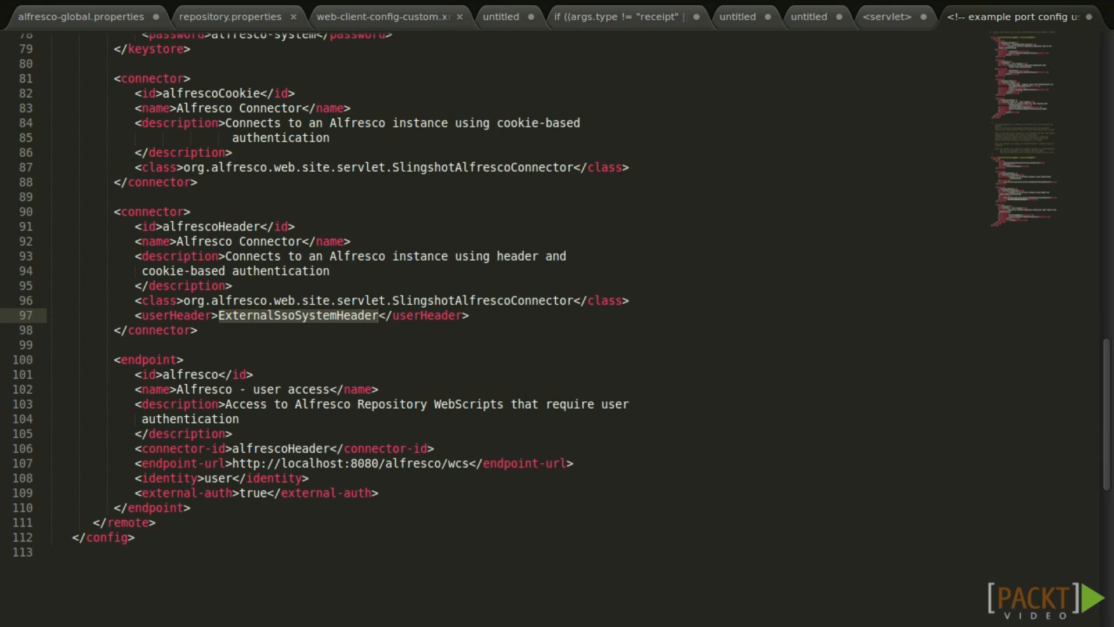
scroll(614, 231, "up", 5)
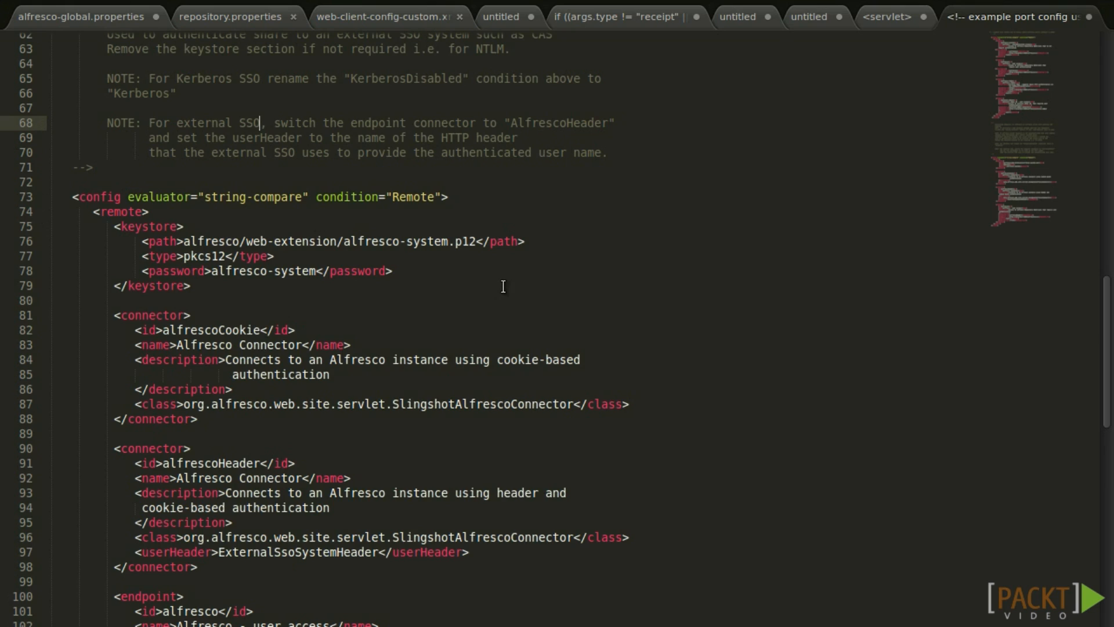
key("ctrl+n")
type("external.authentication.proxyHeader=SsoUserHeader")
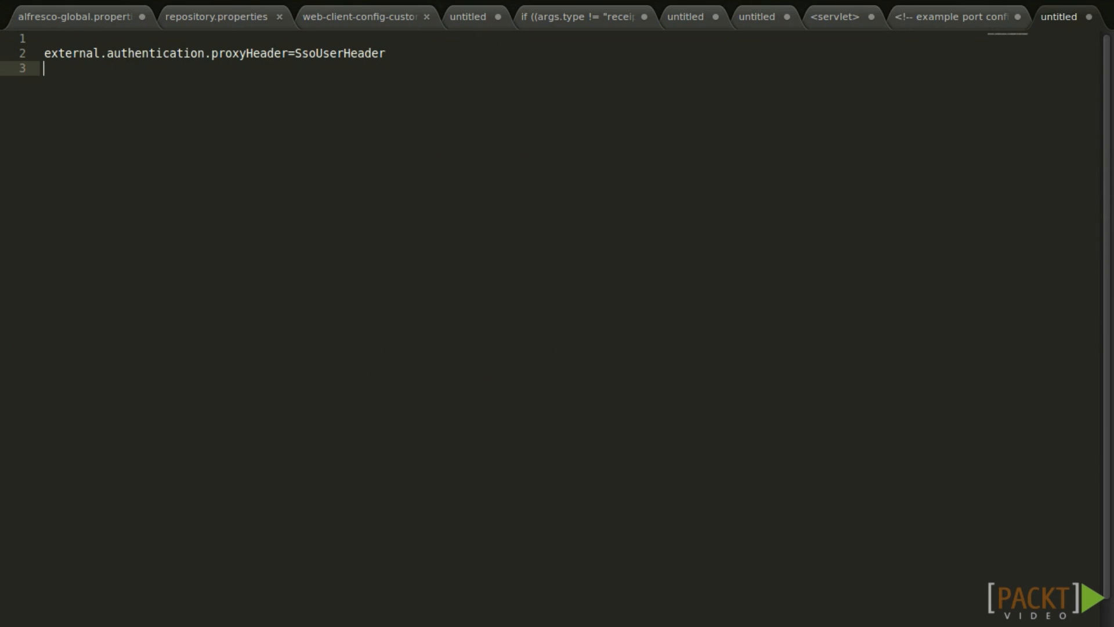
Replace the SsoUserHeader value in the proxyHeader property with ExternalSsoSystemHeader.
left_click(940, 15)
scroll(200, 425, "down", 5)
scroll(360, 290, "up", 2)
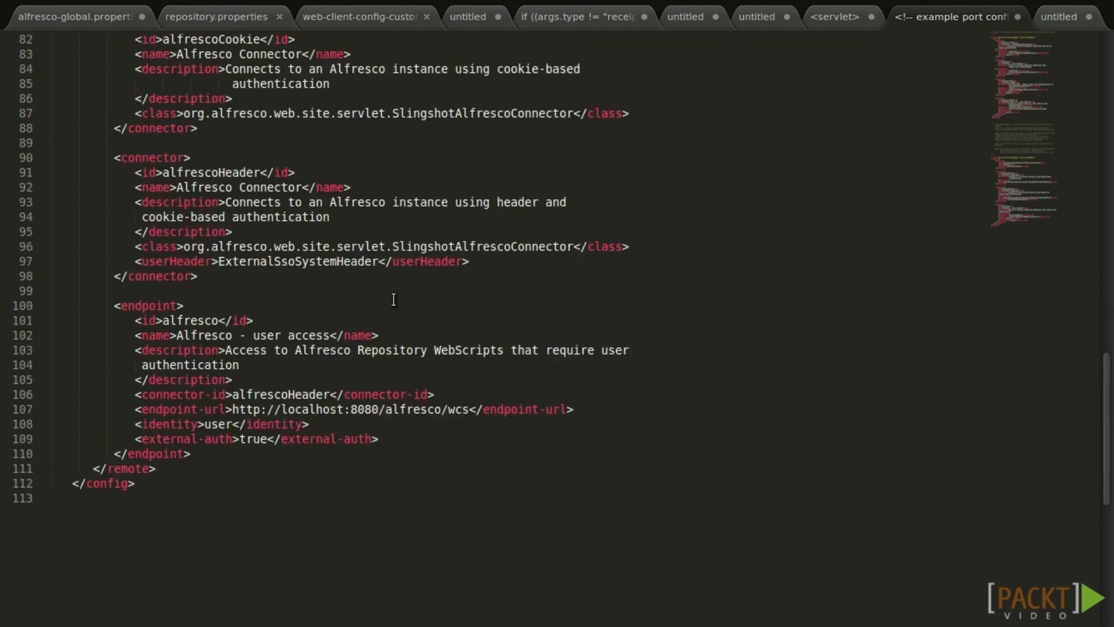
double_click(337, 330)
key("ctrl+c")
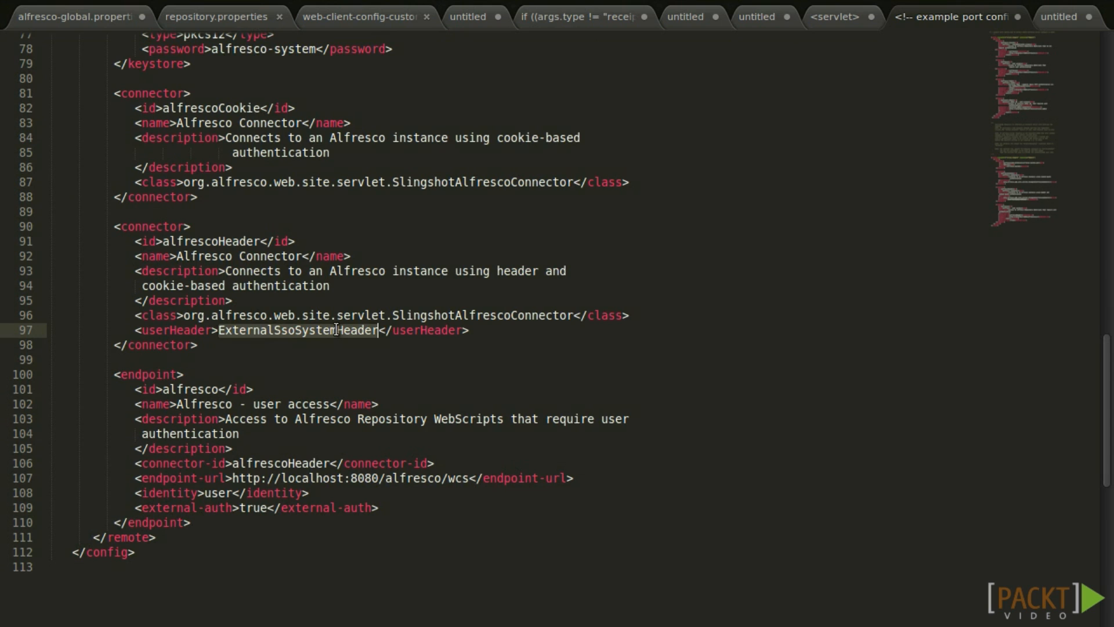
left_click(1050, 16)
double_click(311, 54)
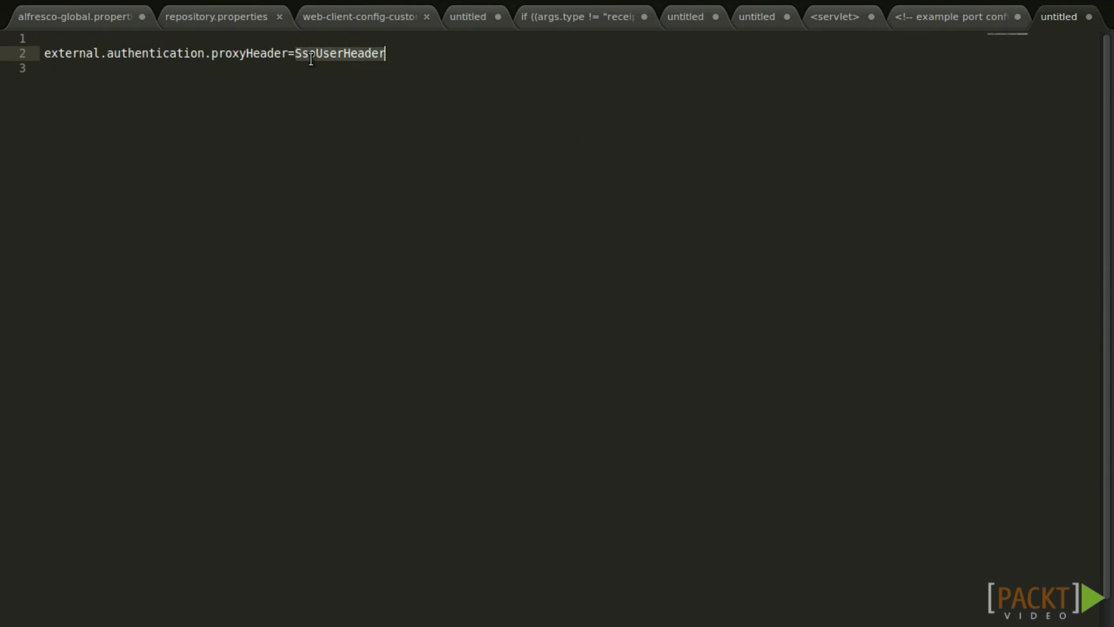
key("ctrl+v")
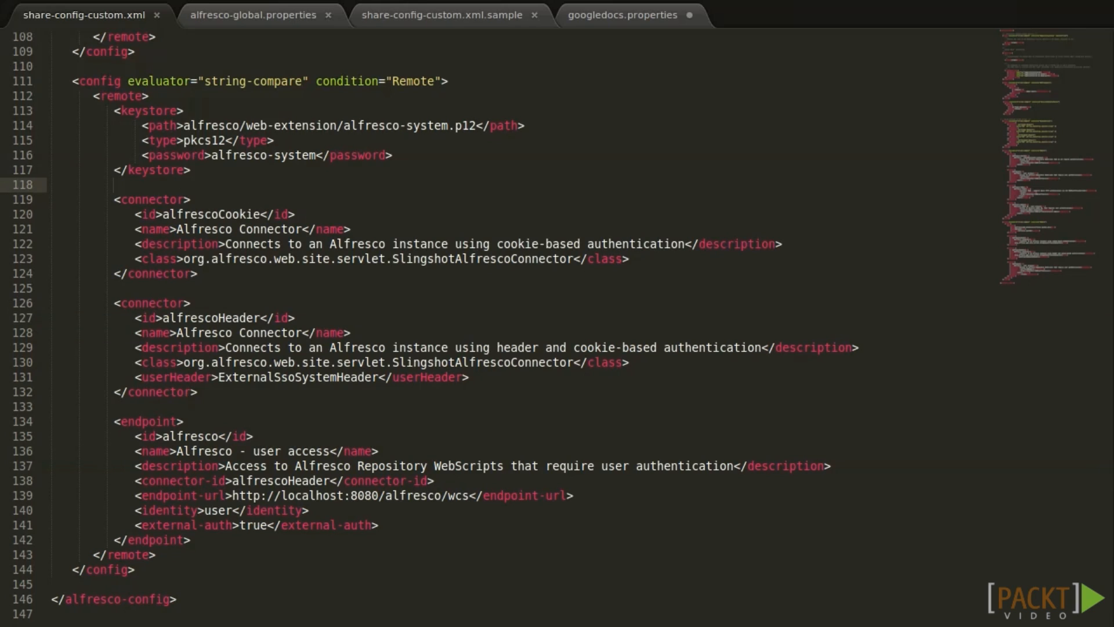
Bring up the browser with the Share dashboard address ready for editing.
key("alt+Tab")
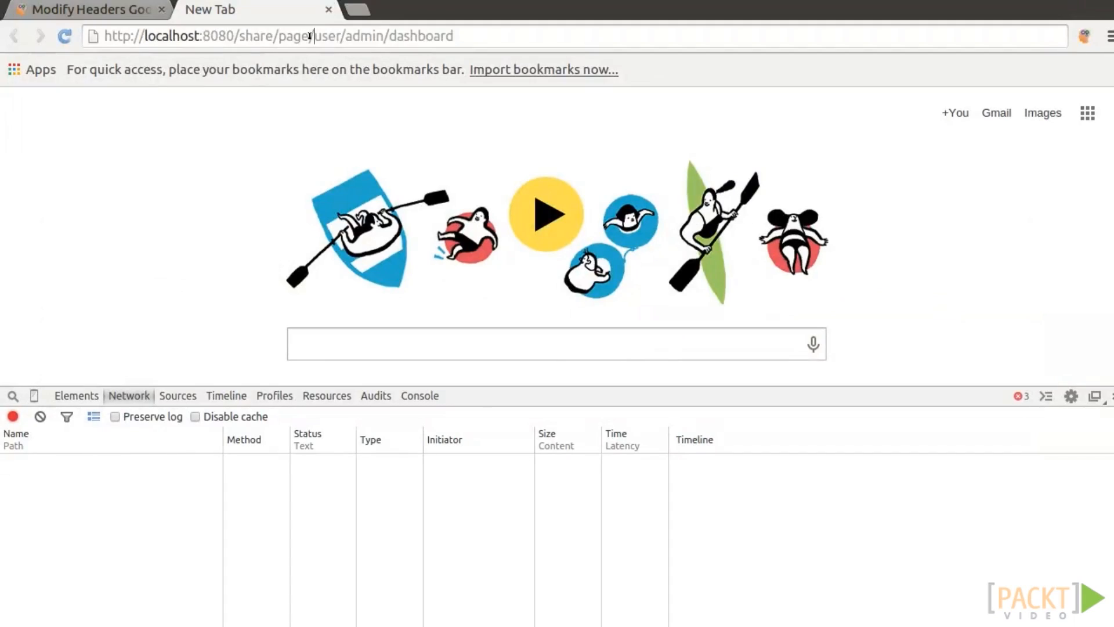
left_click(317, 36)
left_click(265, 36)
left_click_drag(272, 36, 673, 35)
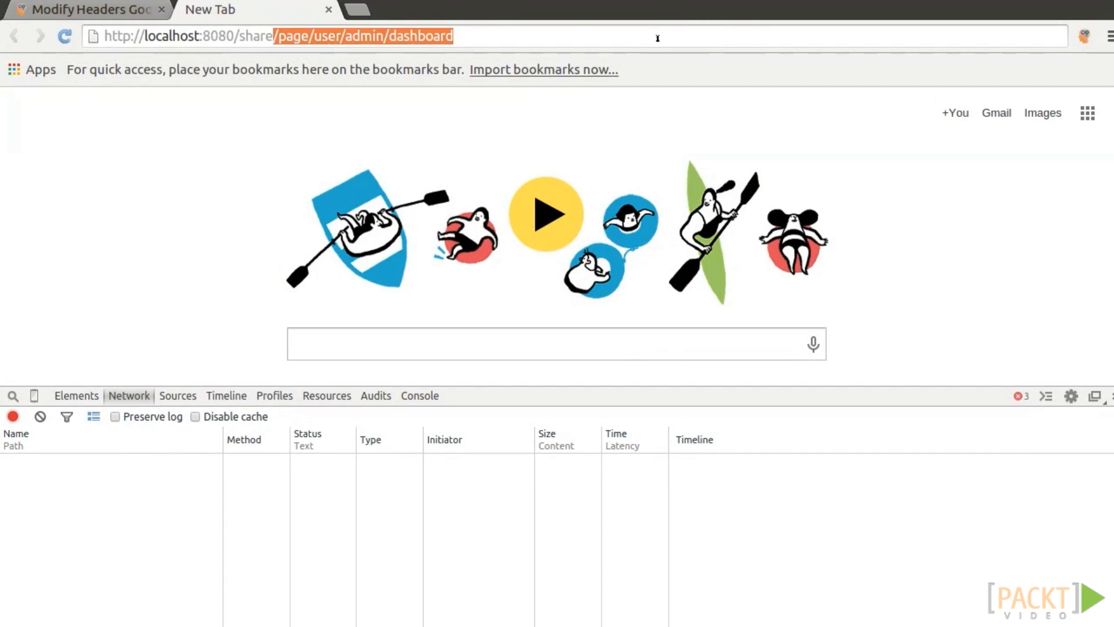
key("BackSpace")
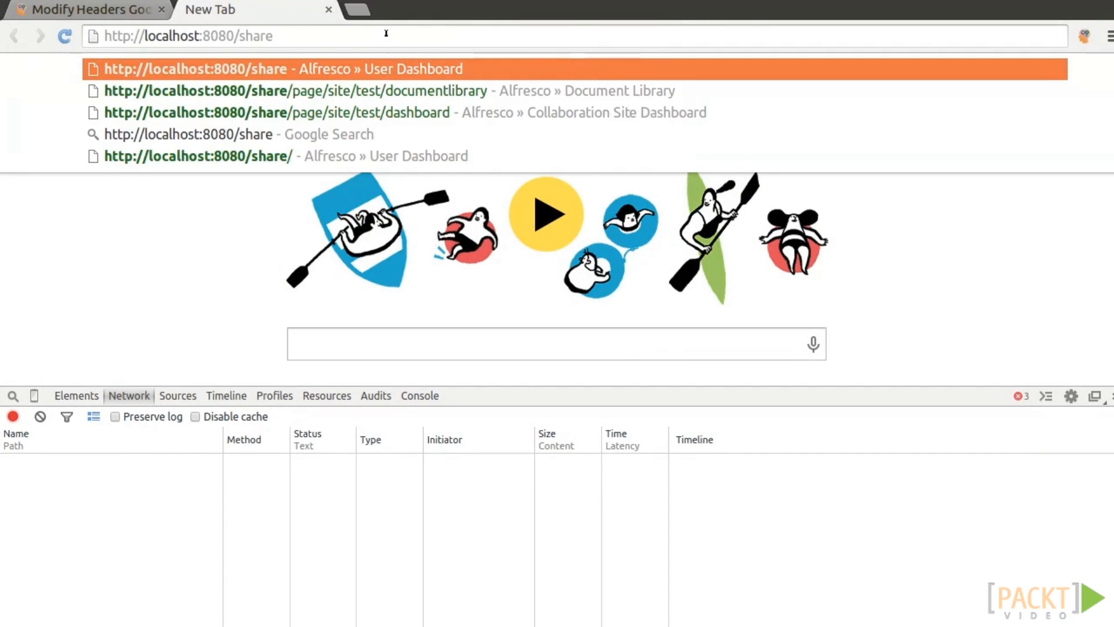
key("Return")
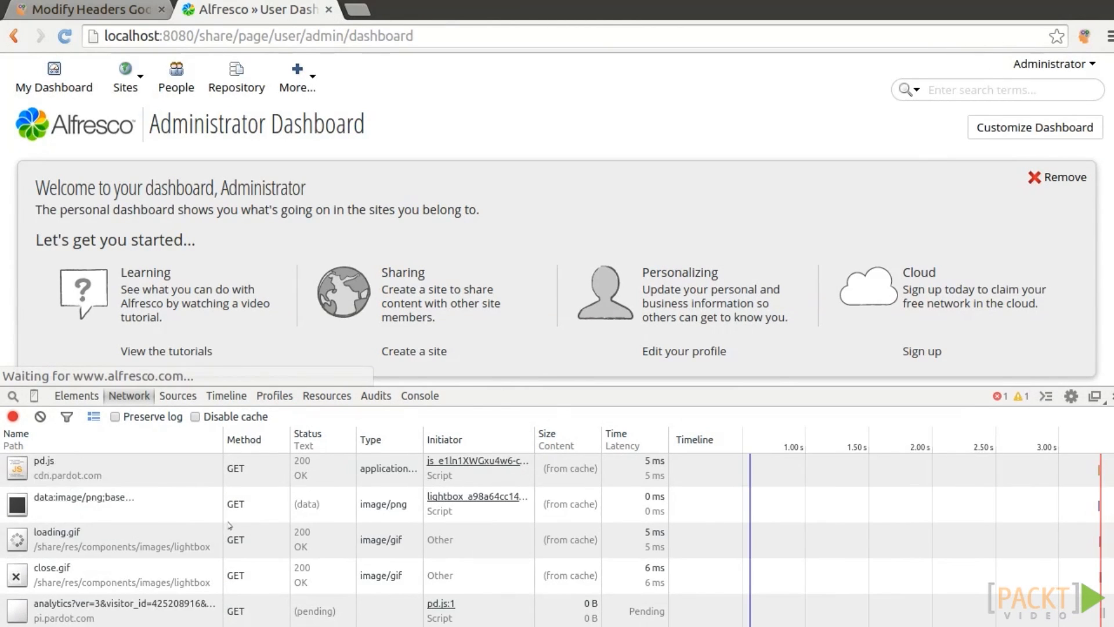
Confirm the share request carries ExternalSsoSystemHeader: admin and the user is Administrator.
scroll(852, 533, "down", 5)
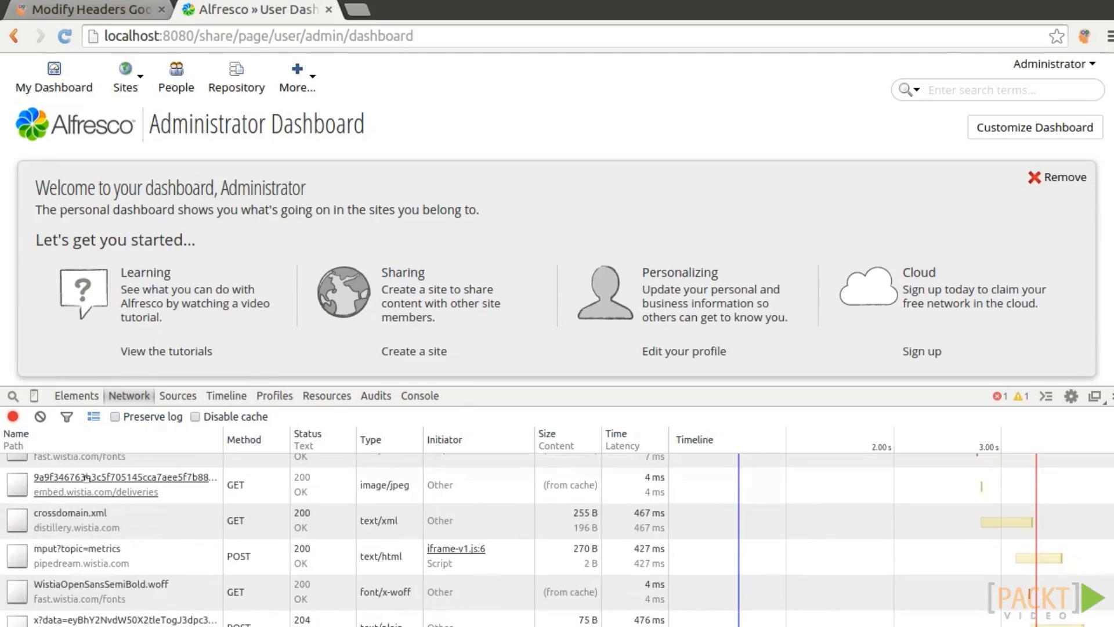
scroll(1041, 595, "up", 10)
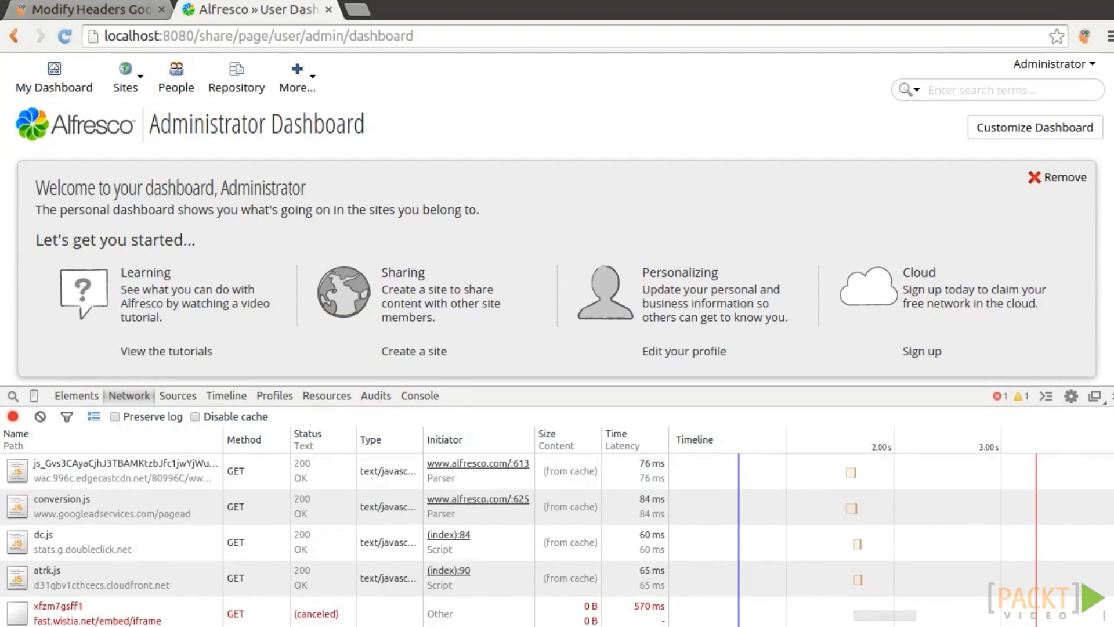
left_click(42, 471)
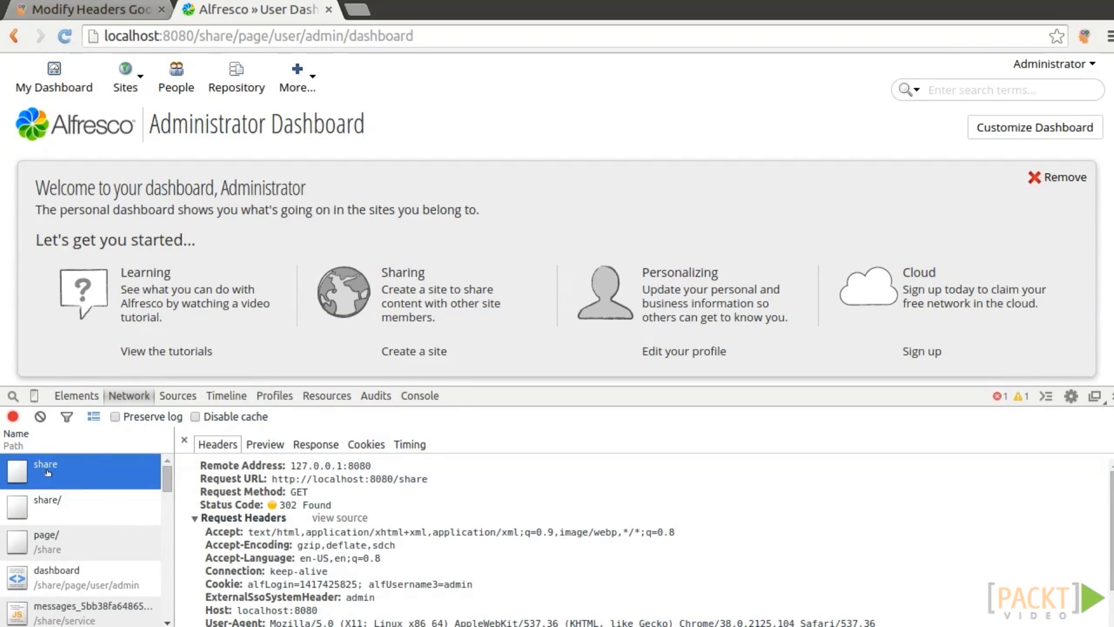
left_click_drag(205, 597, 372, 599)
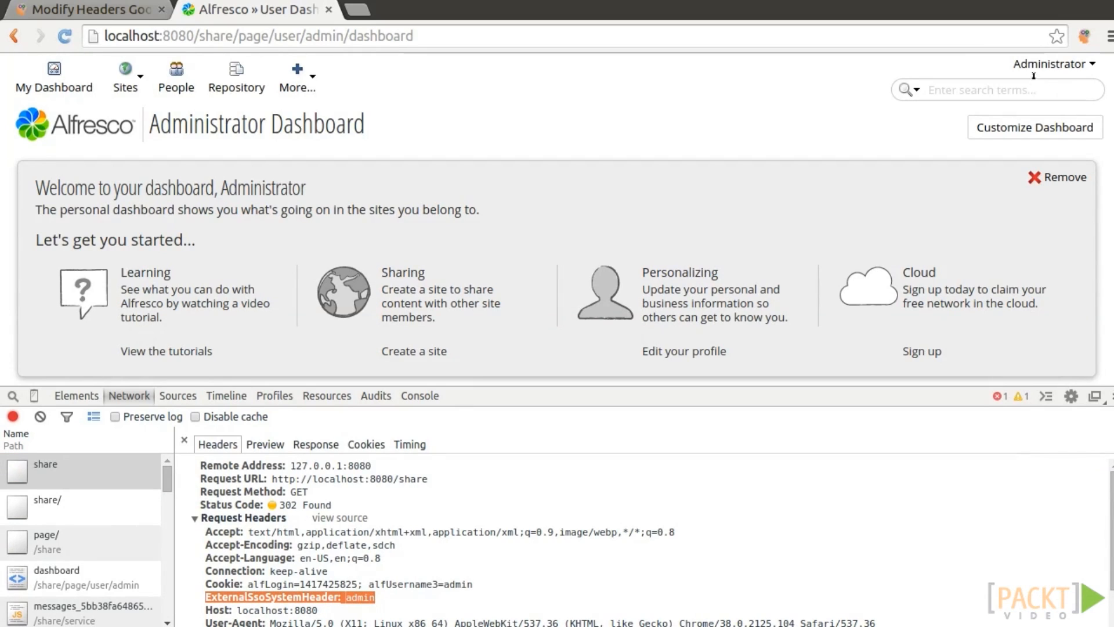
left_click(1055, 62)
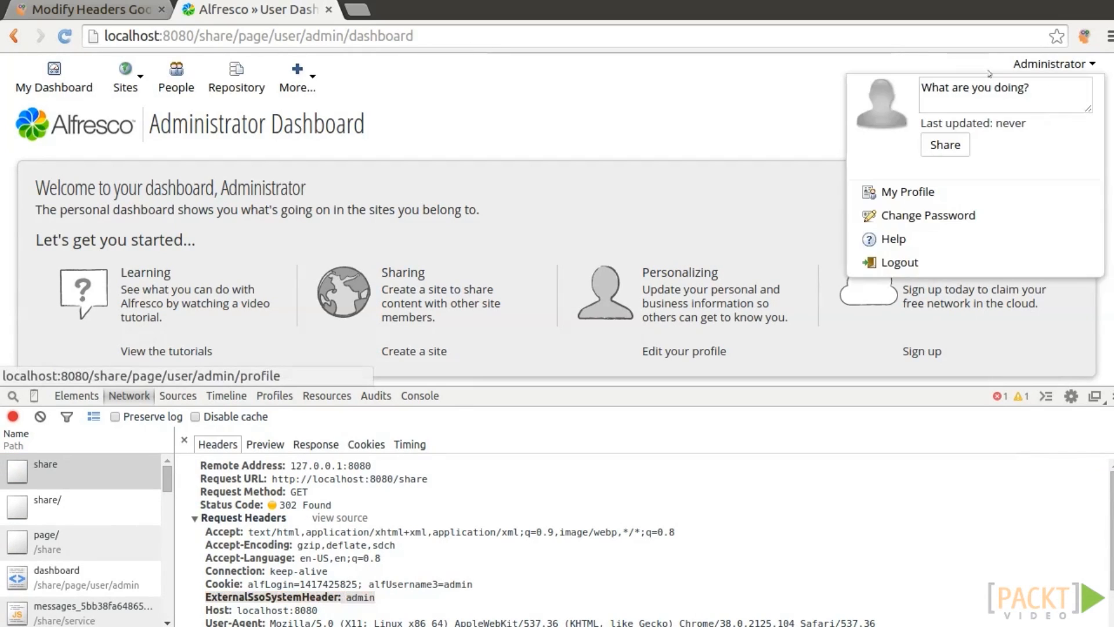
left_click(1052, 65)
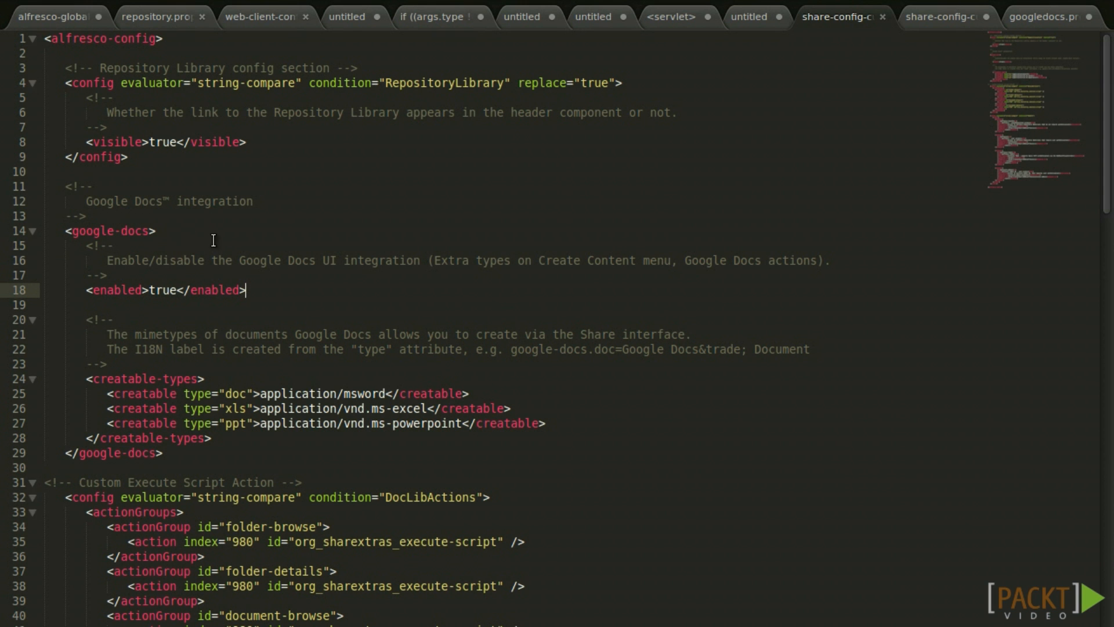
In the file manager, select share-config-custom.xml and go to the googledocs v2 folder.
key("alt+Tab")
left_click(475, 399)
left_click(629, 154)
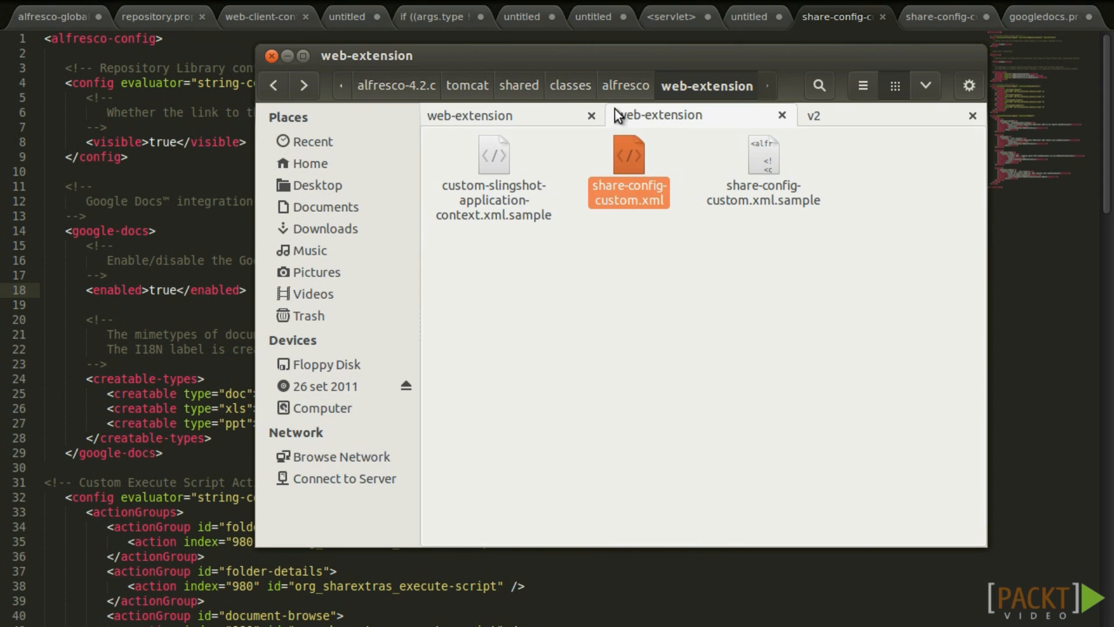
left_click(820, 117)
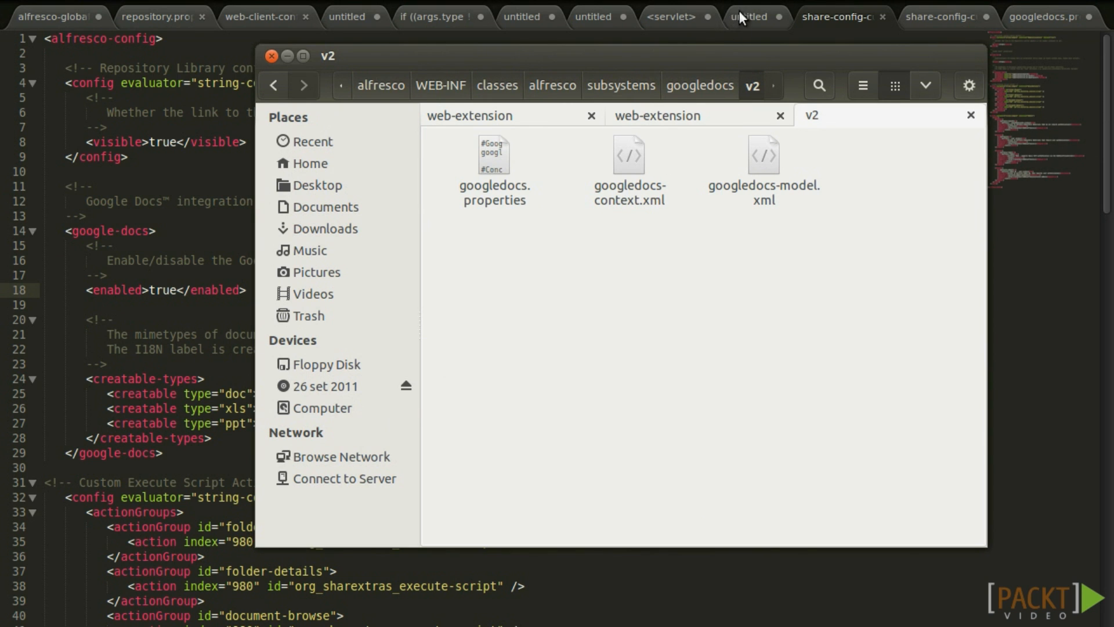
Check the googleEditable aspect and Google Docs <enabled>true</enabled>, then show googledocs.properties.
left_click(759, 13)
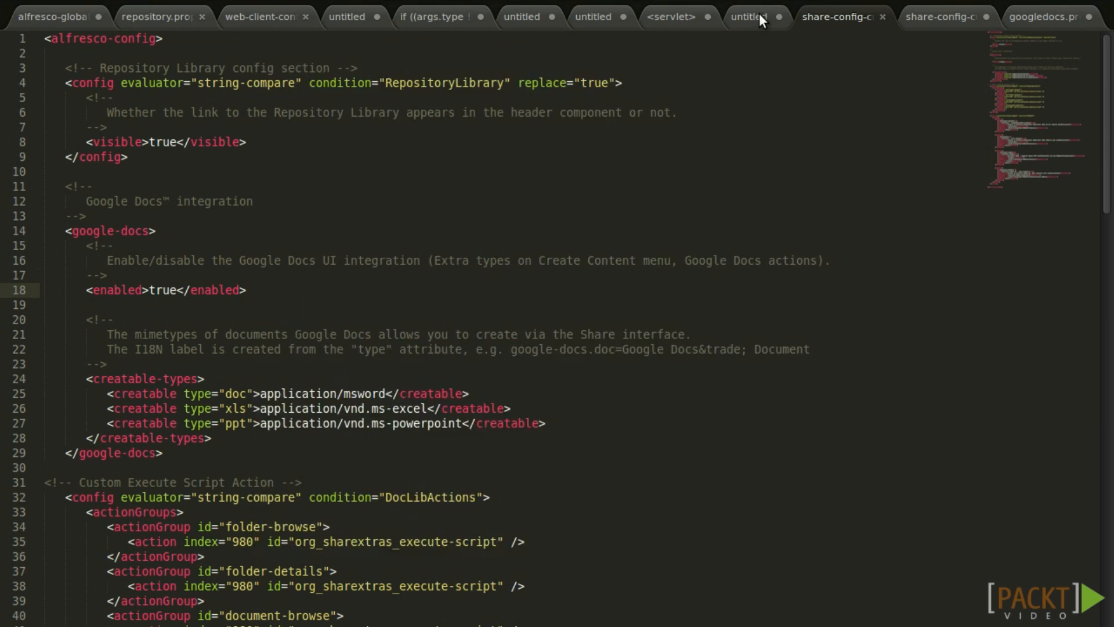
left_click(759, 13)
double_click(292, 276)
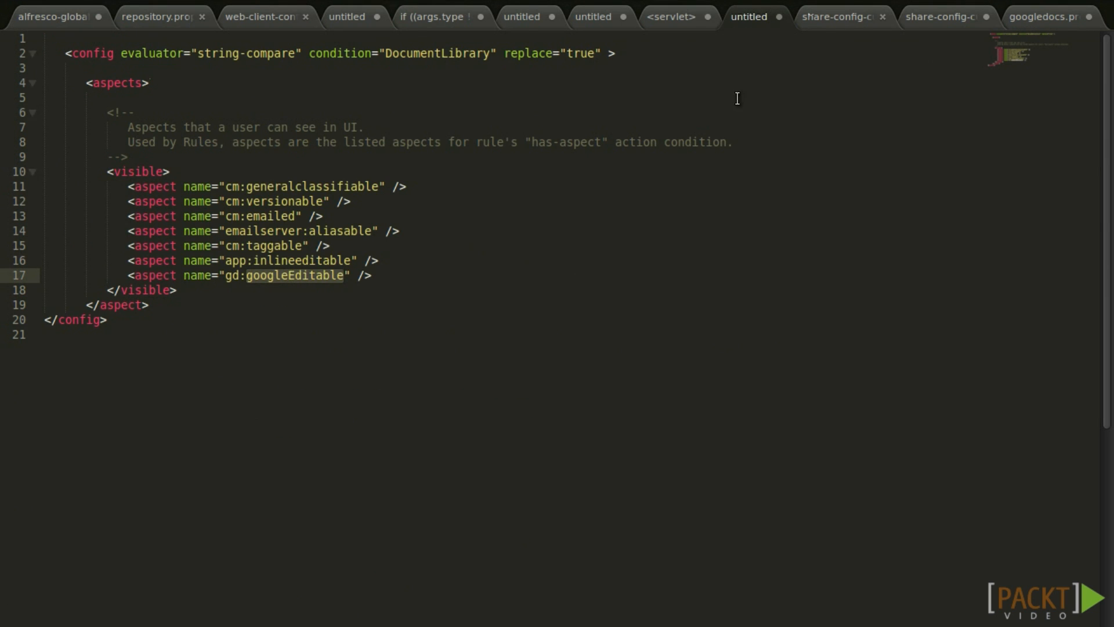
left_click(923, 16)
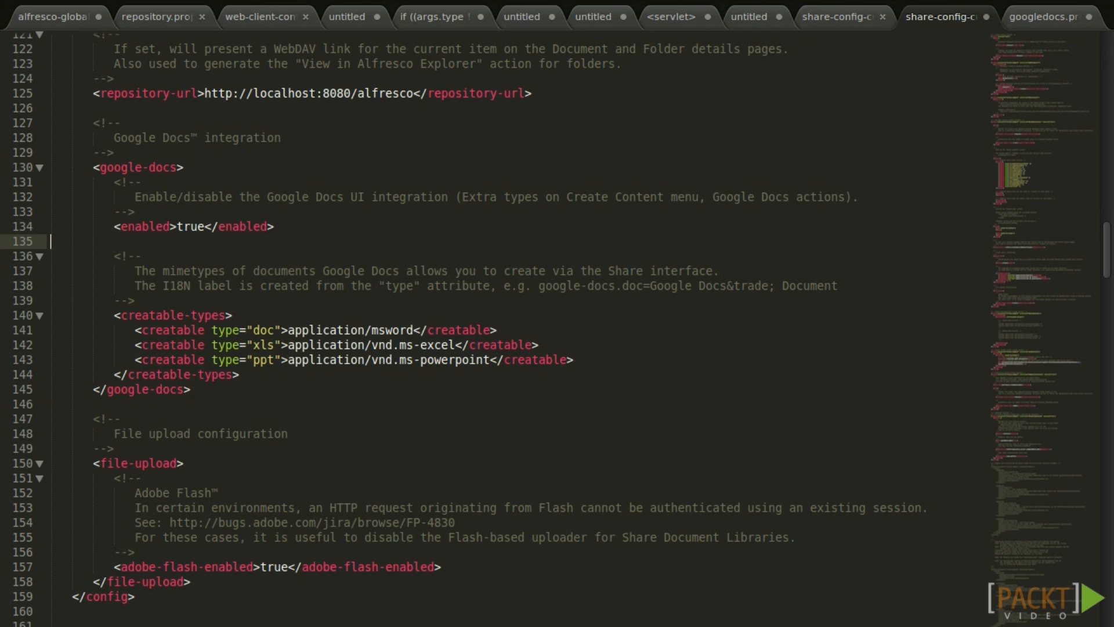
double_click(191, 226)
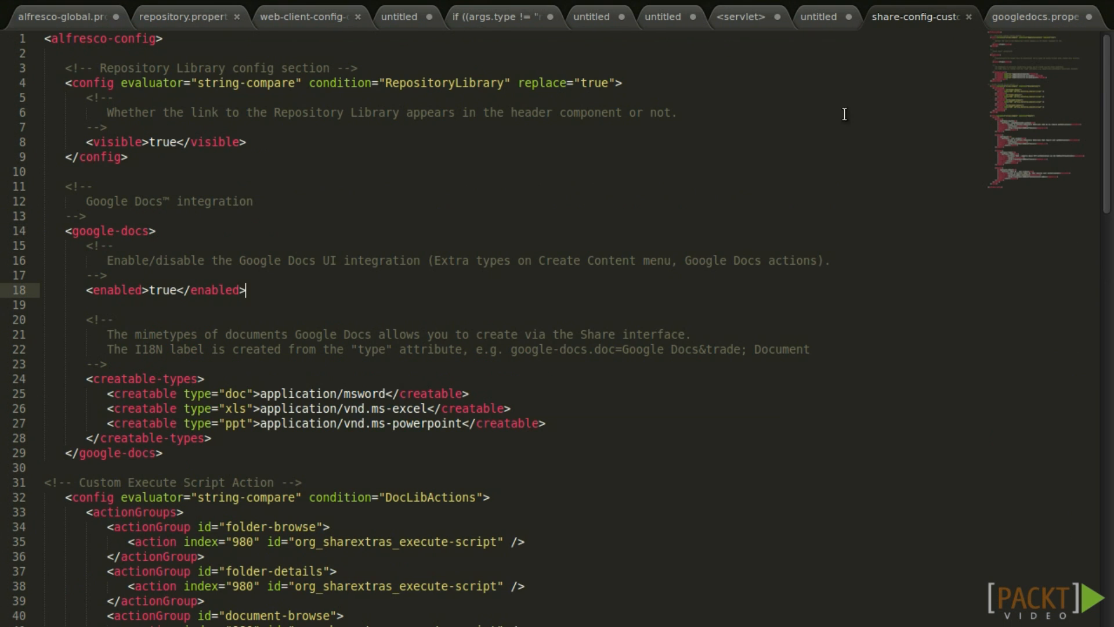
left_click(1070, 18)
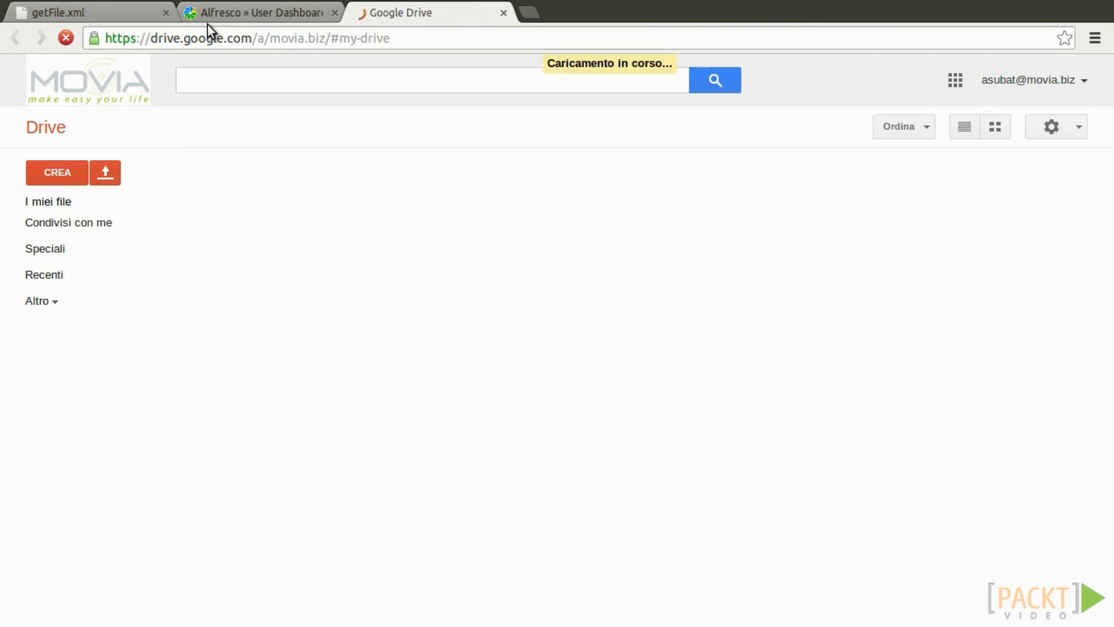
In the test site's Document Library, create a new Google Docs Document.
left_click(311, 13)
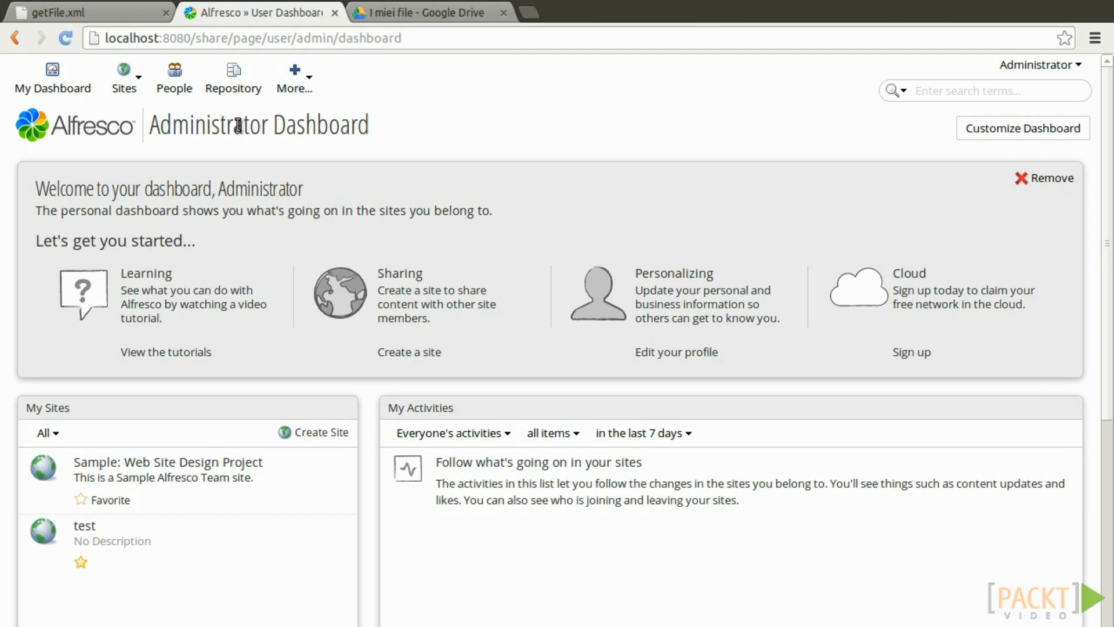
left_click(119, 93)
left_click(148, 134)
left_click(183, 170)
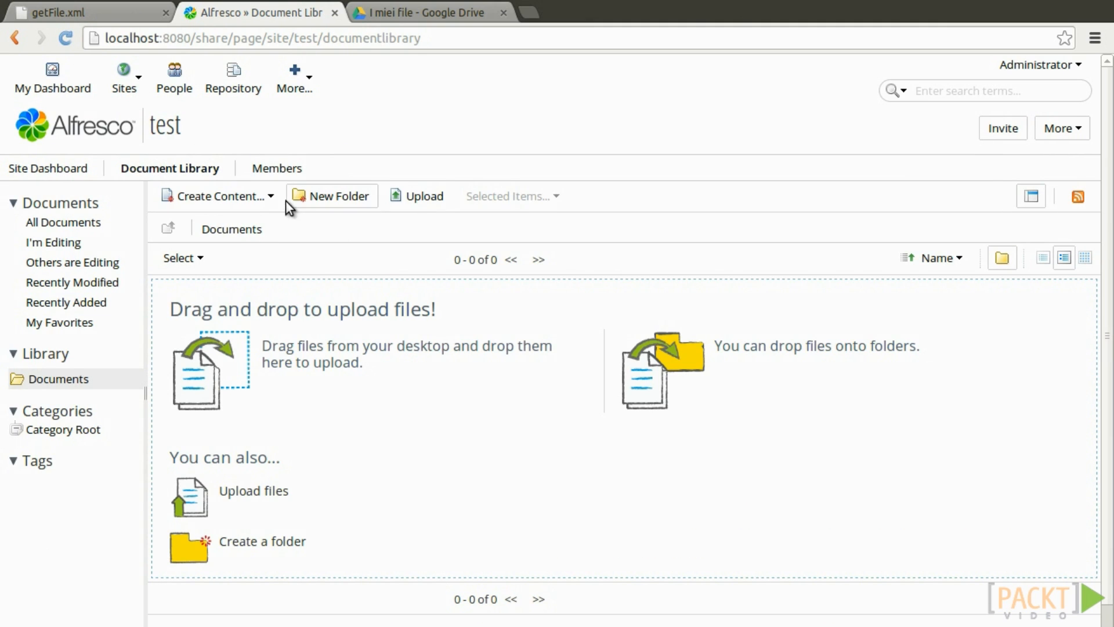
left_click(274, 198)
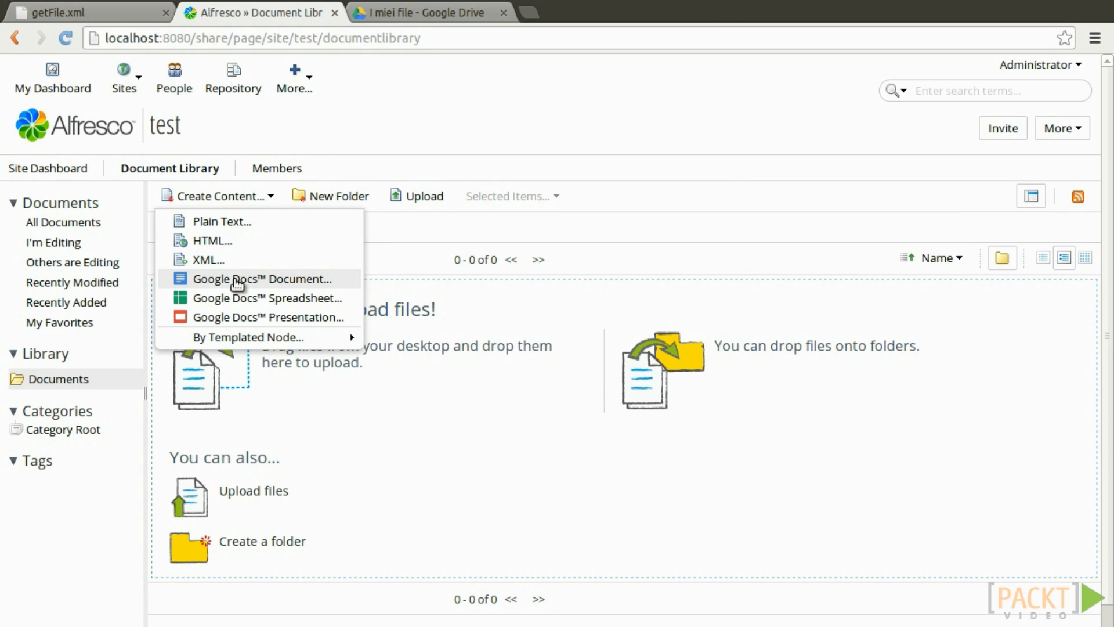
left_click(238, 281)
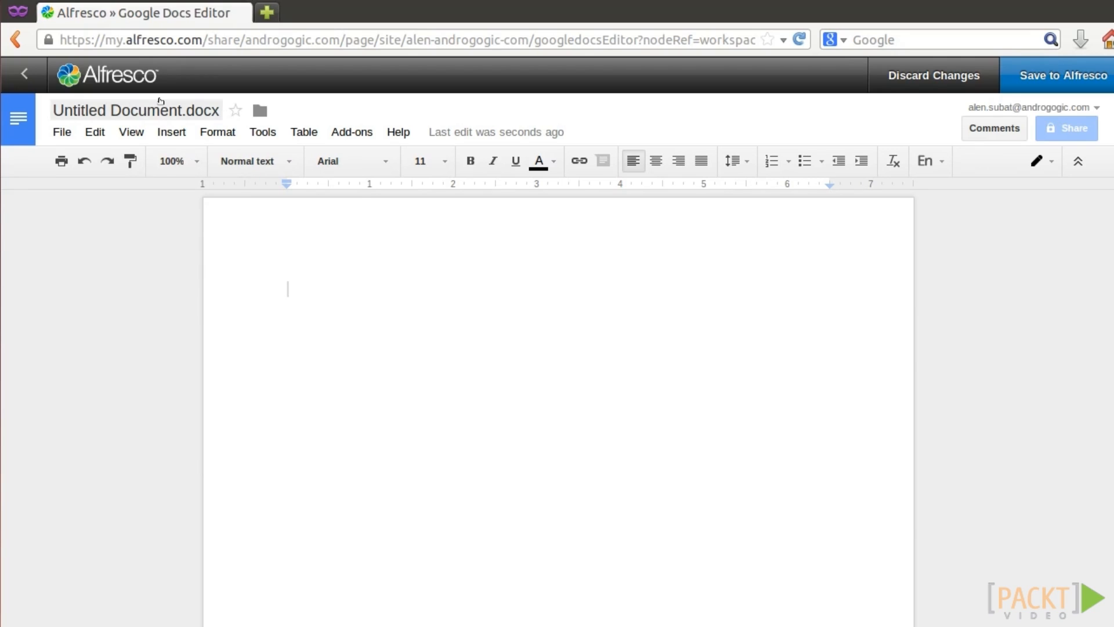
Name it 'Test Document Google Docs', type 'Test some content', and save it to Alfresco.
left_click(160, 101)
type("Test ")
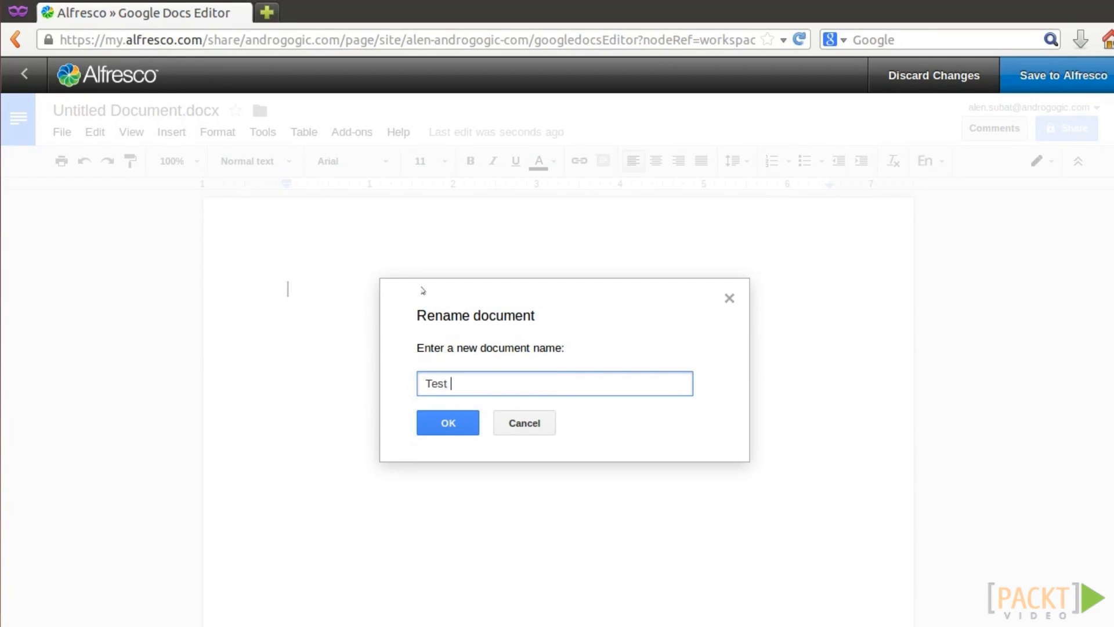
type("Document Google Docs")
key("Return")
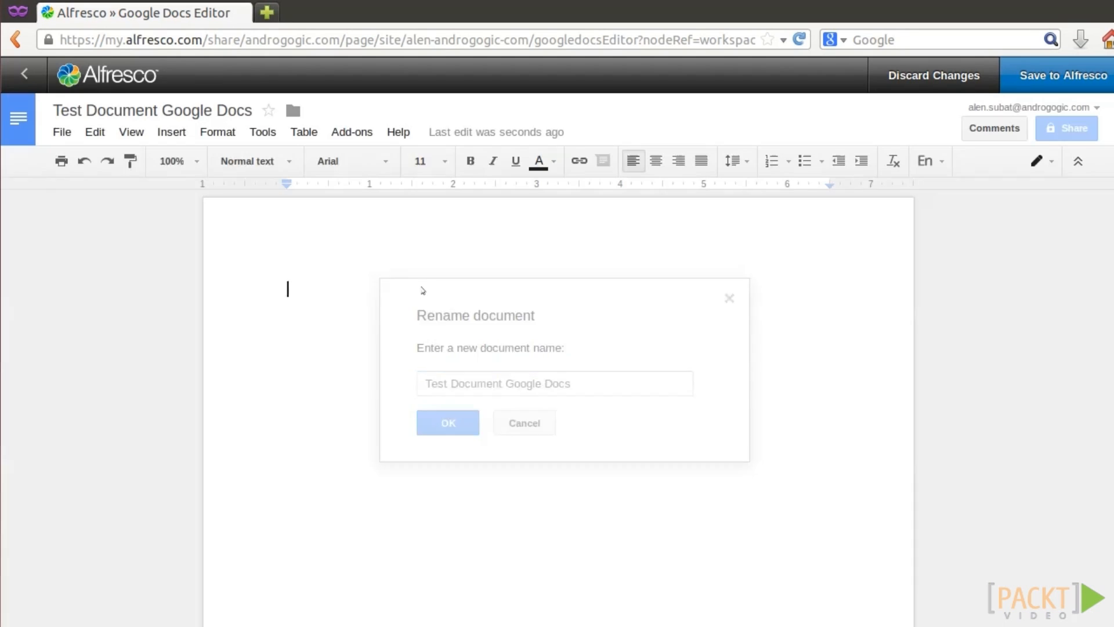
type("Test some content")
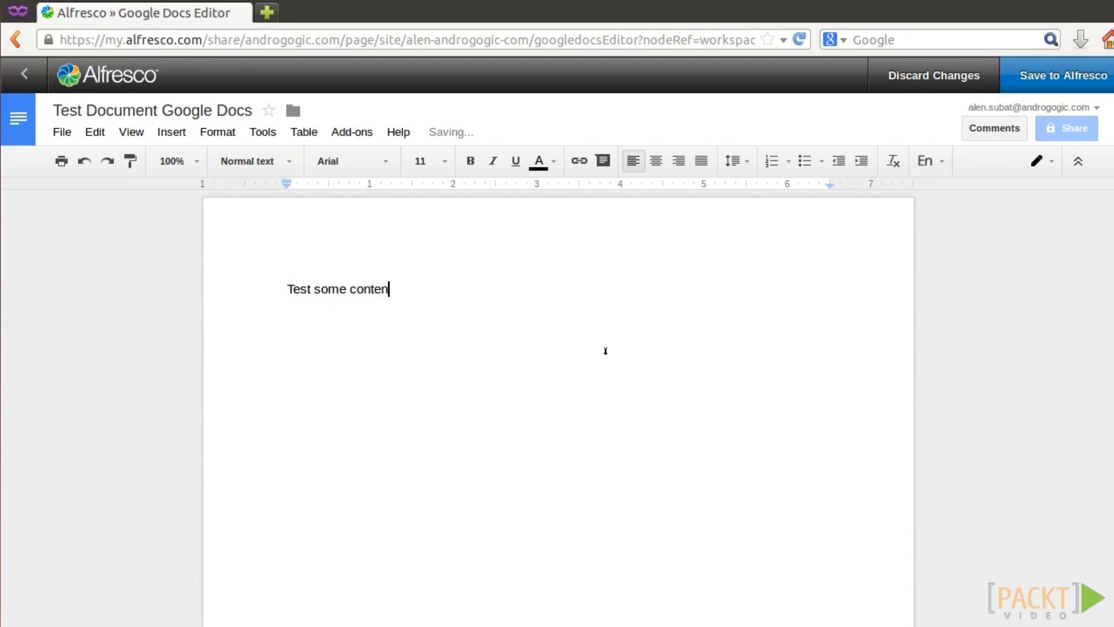
left_click(1023, 90)
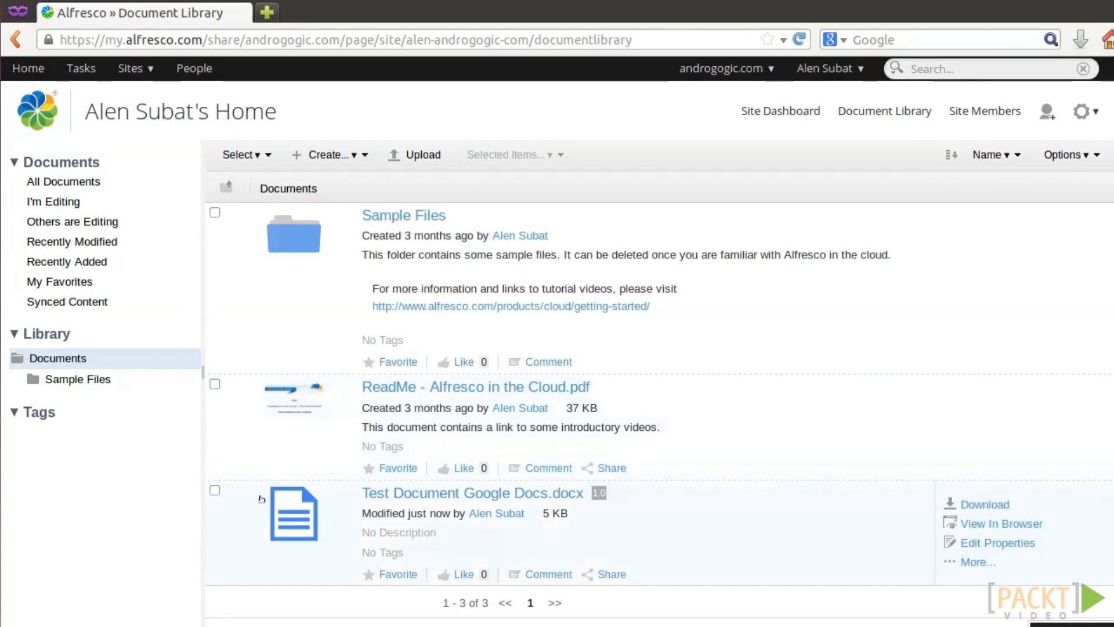
Reopen Test Document Google Docs.docx for editing in Google Docs from the More actions.
left_click(214, 491)
left_click(1008, 555)
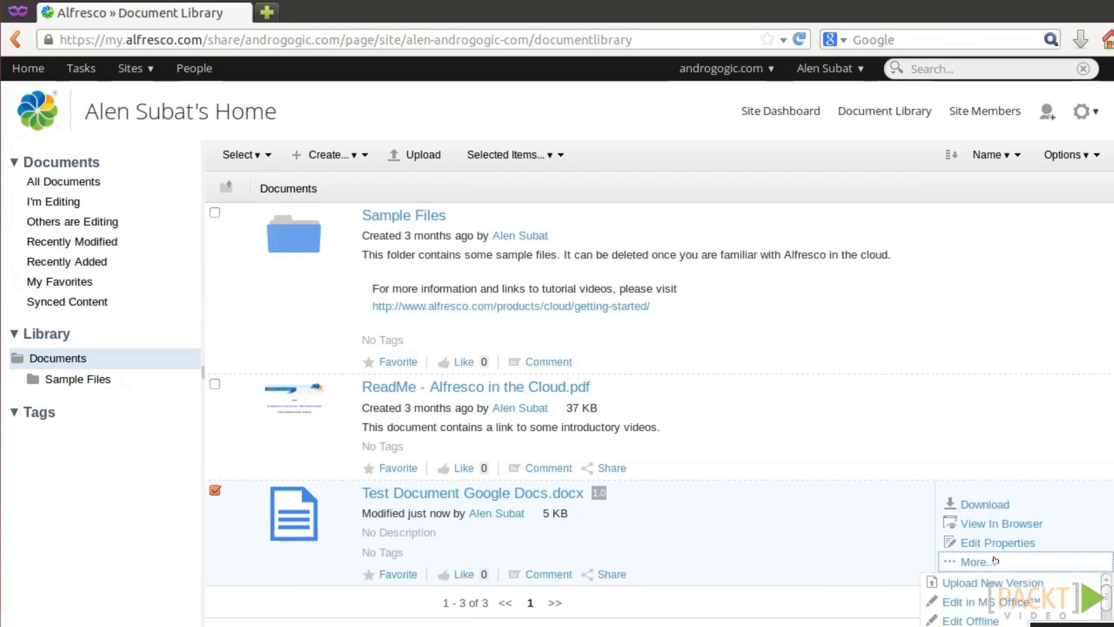
scroll(993, 609, "down", 2)
scroll(993, 620, "down", 1)
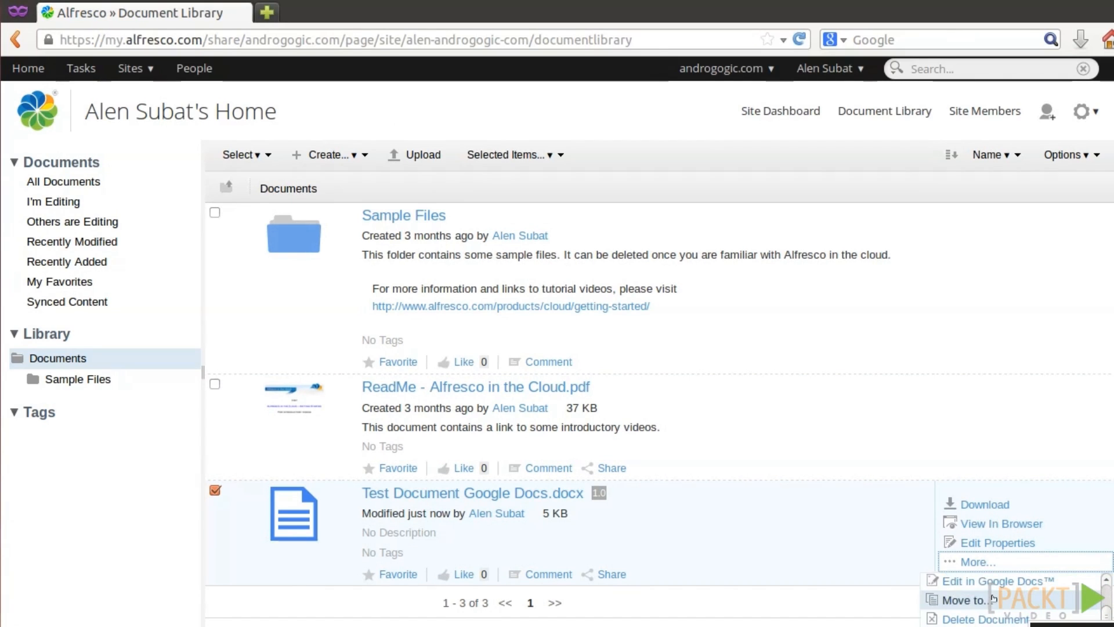
left_click(995, 581)
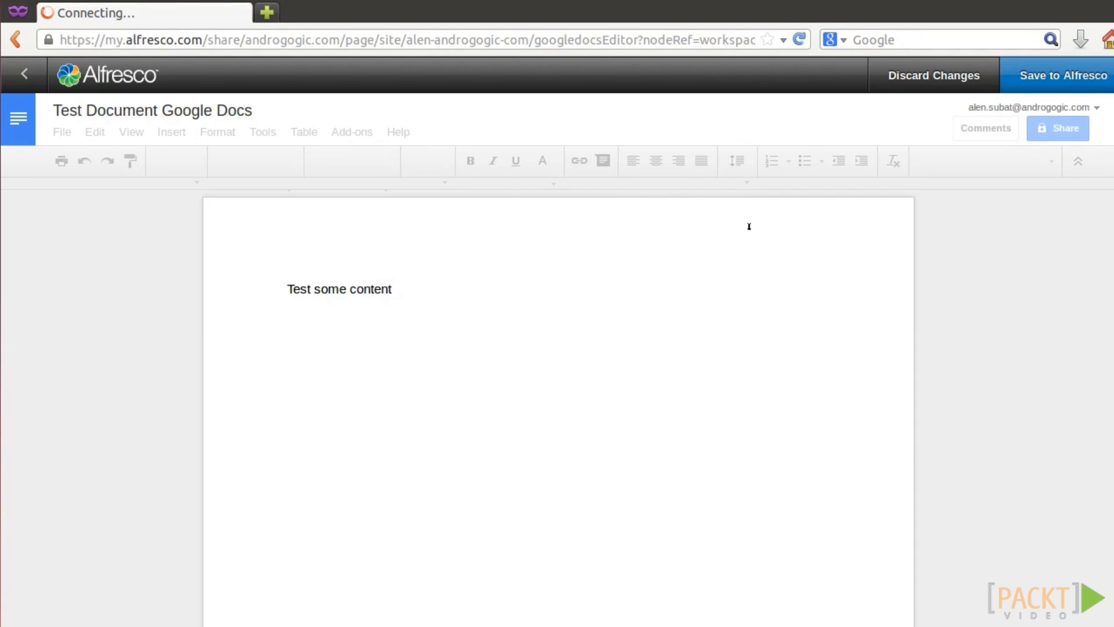
Add the line 'Some more content' and save it back as a minor version.
left_click(403, 289)
key("Return")
type("Some more cont")
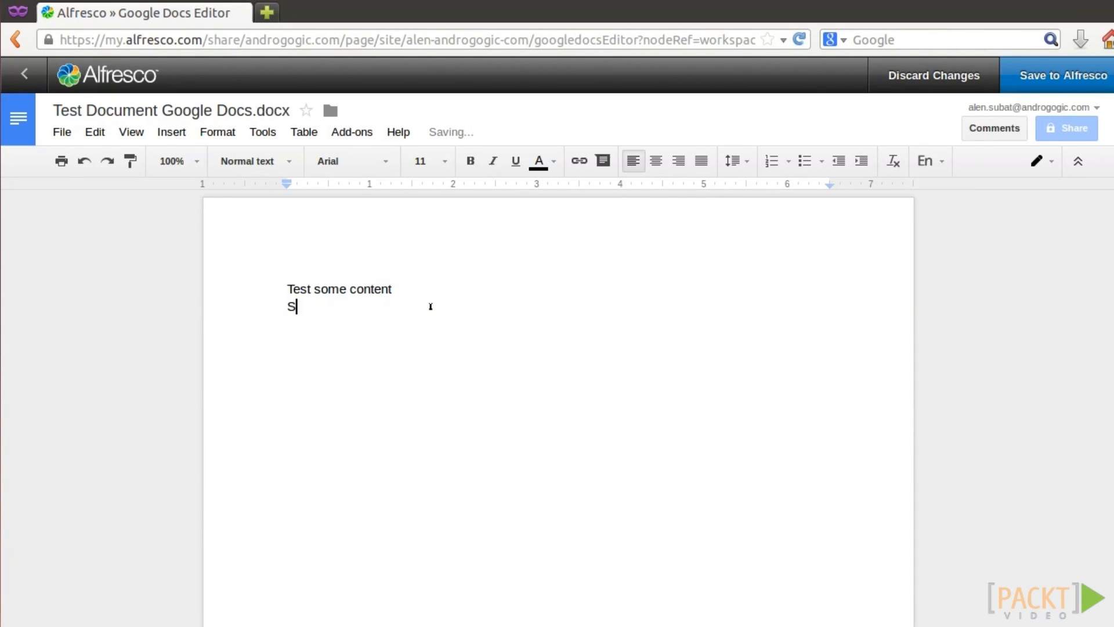
type("ent")
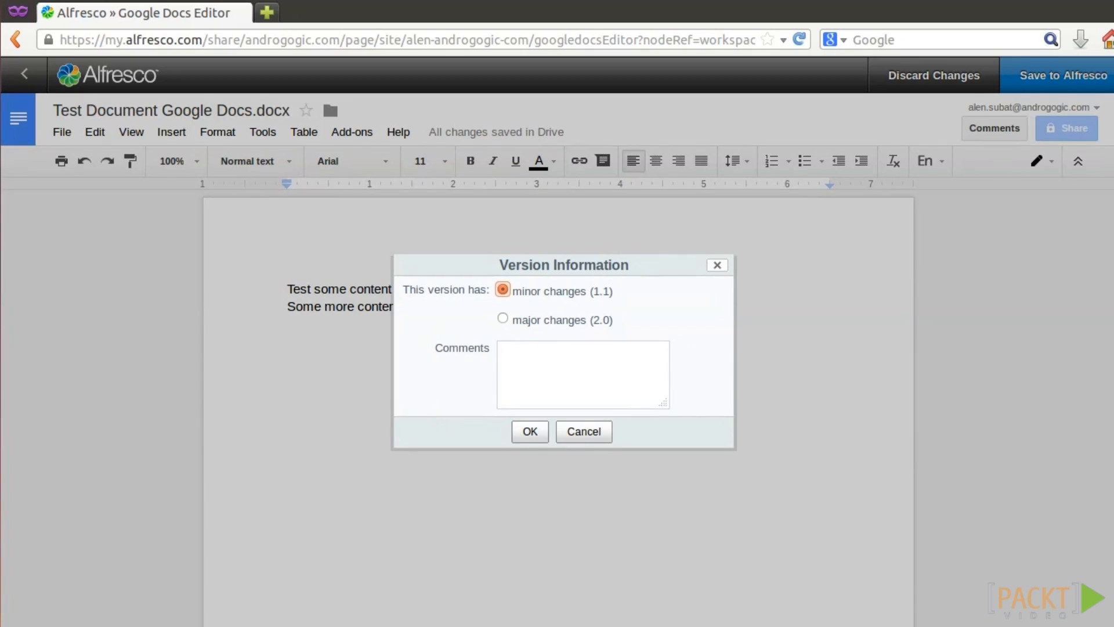
left_click(524, 321)
left_click(516, 295)
left_click(529, 433)
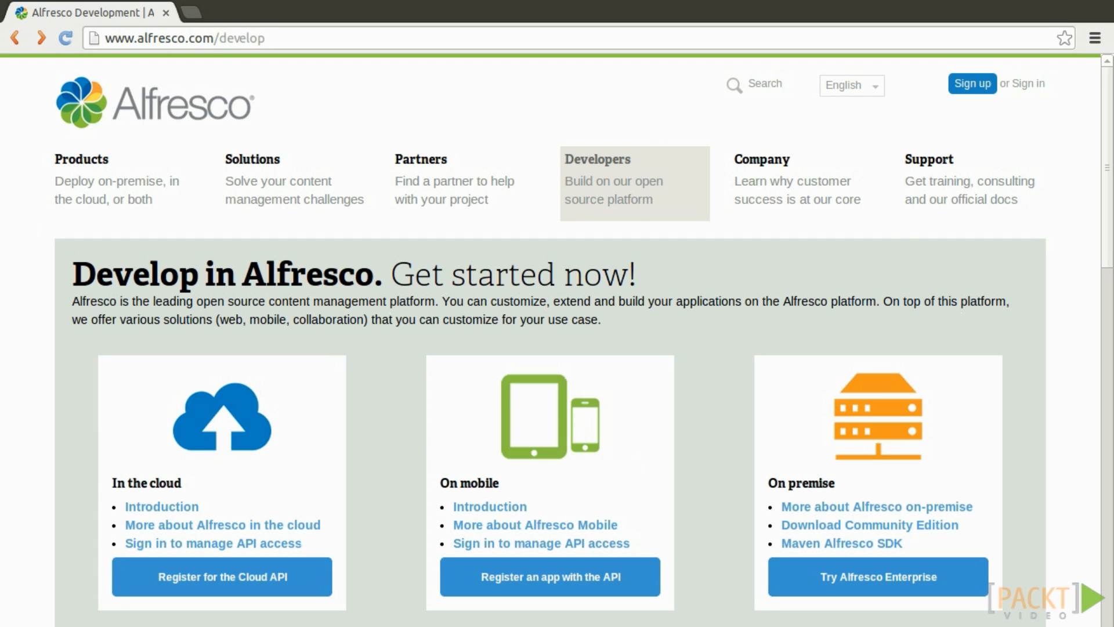
Look over the Cloud API signup form's name, e-mail and password fields.
left_click(975, 90)
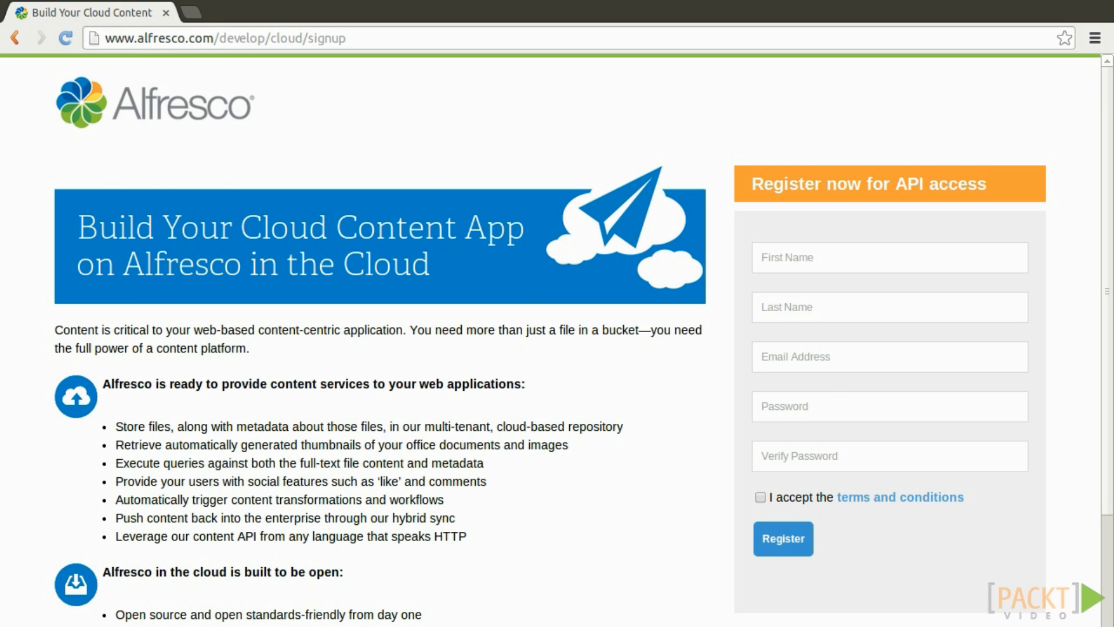
left_click(796, 260)
left_click(815, 301)
left_click(800, 354)
left_click(798, 411)
left_click(787, 454)
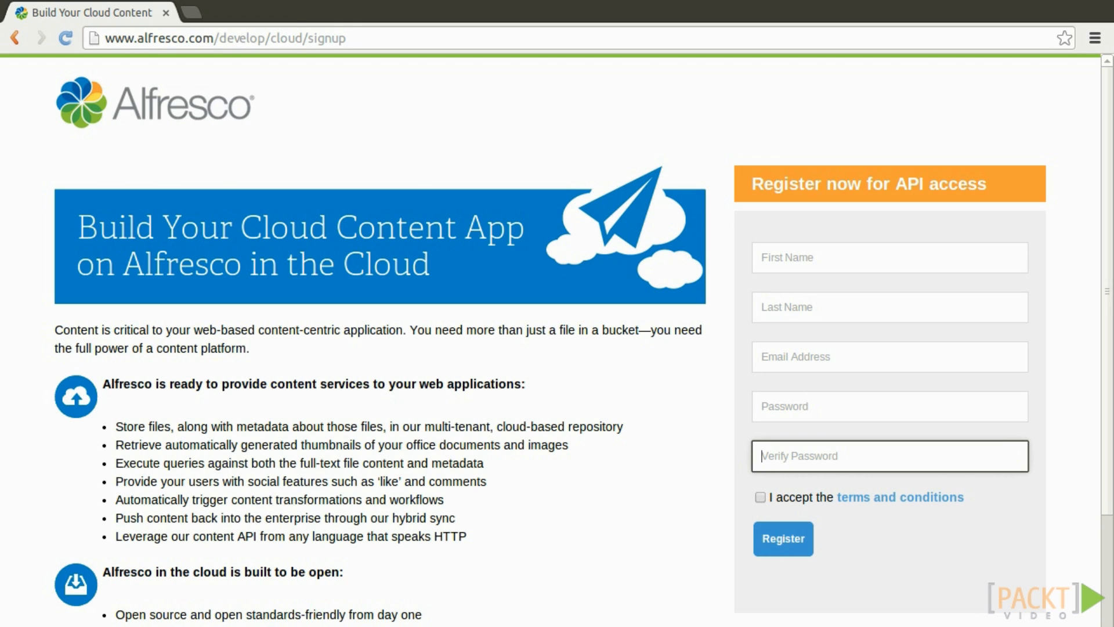
Open developer.alfresco.com in a new tab and start signing in with the account e-mail.
key("ctrl+t")
type("developer.alfresco.com")
key("Return")
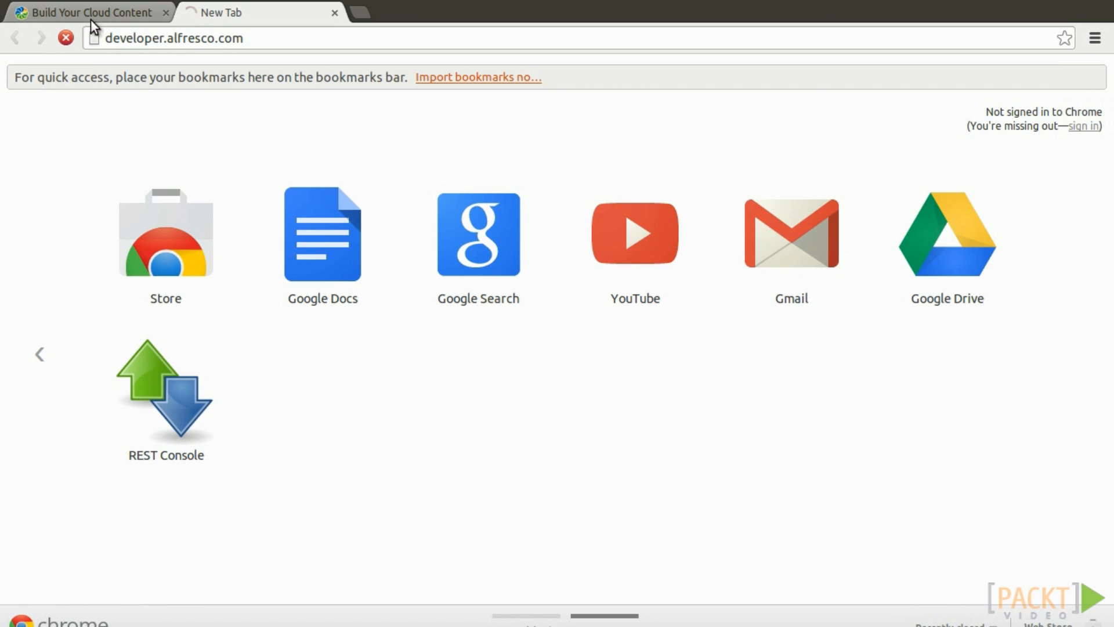
left_click(108, 8)
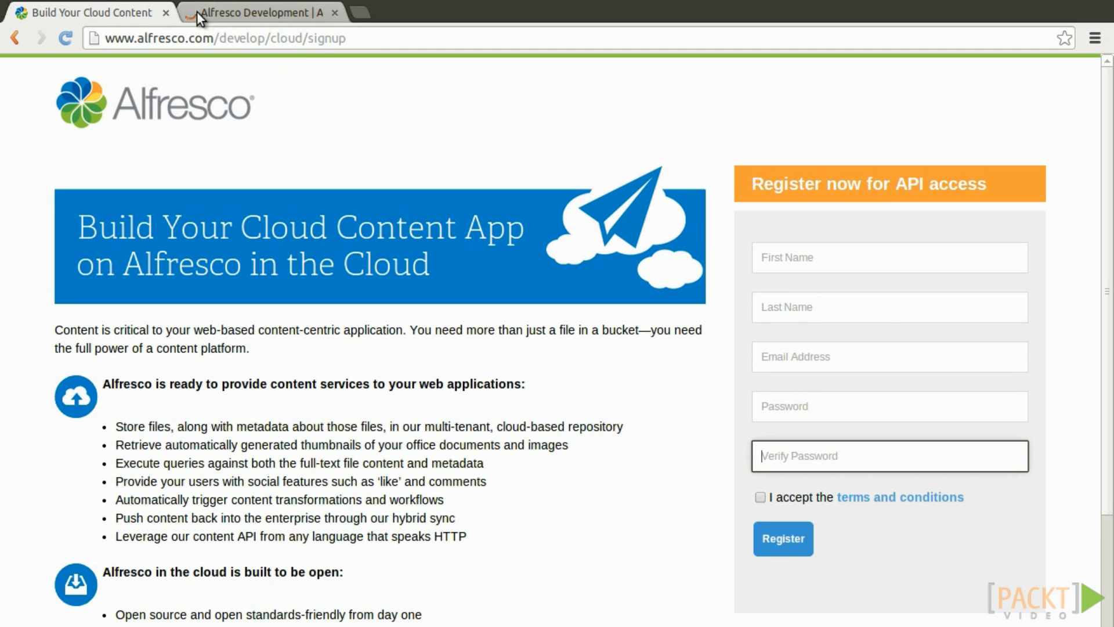
left_click(202, 12)
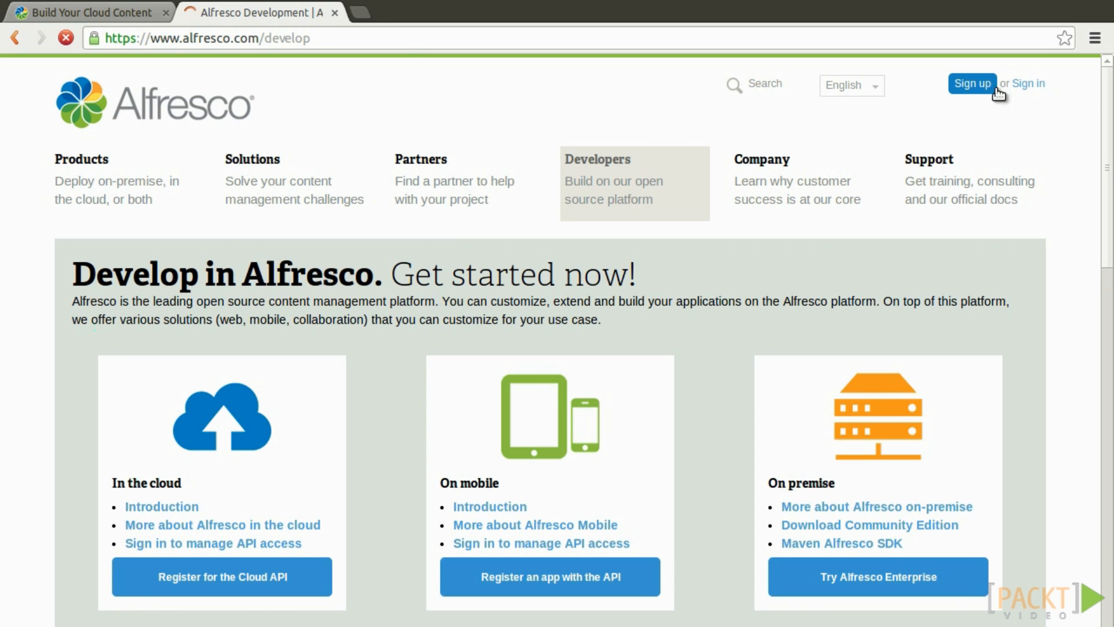
left_click(371, 38)
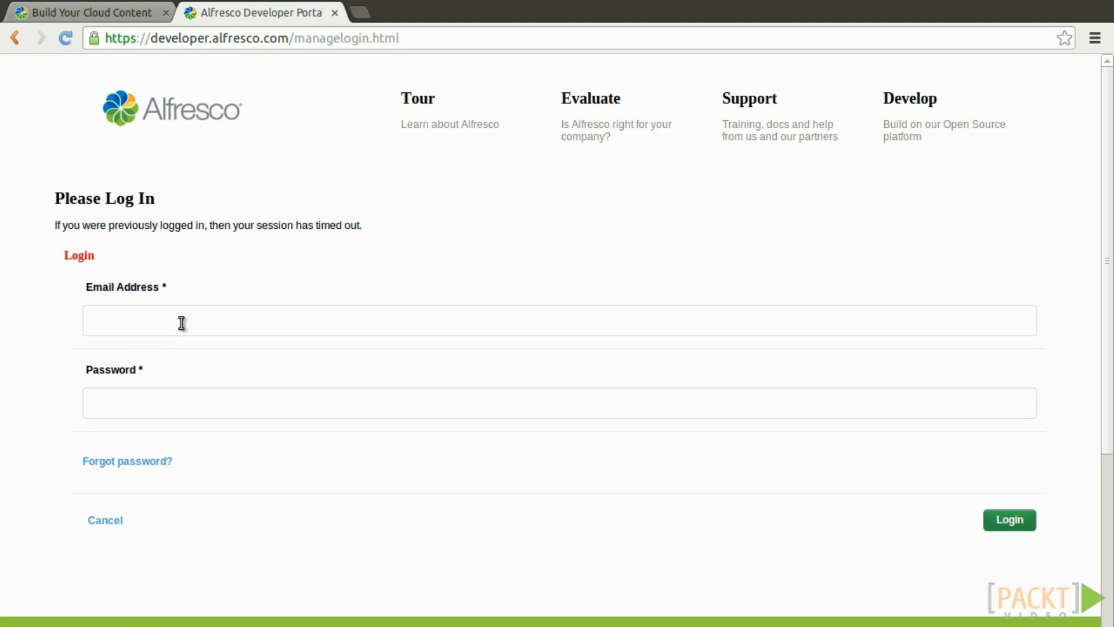
left_click(181, 323)
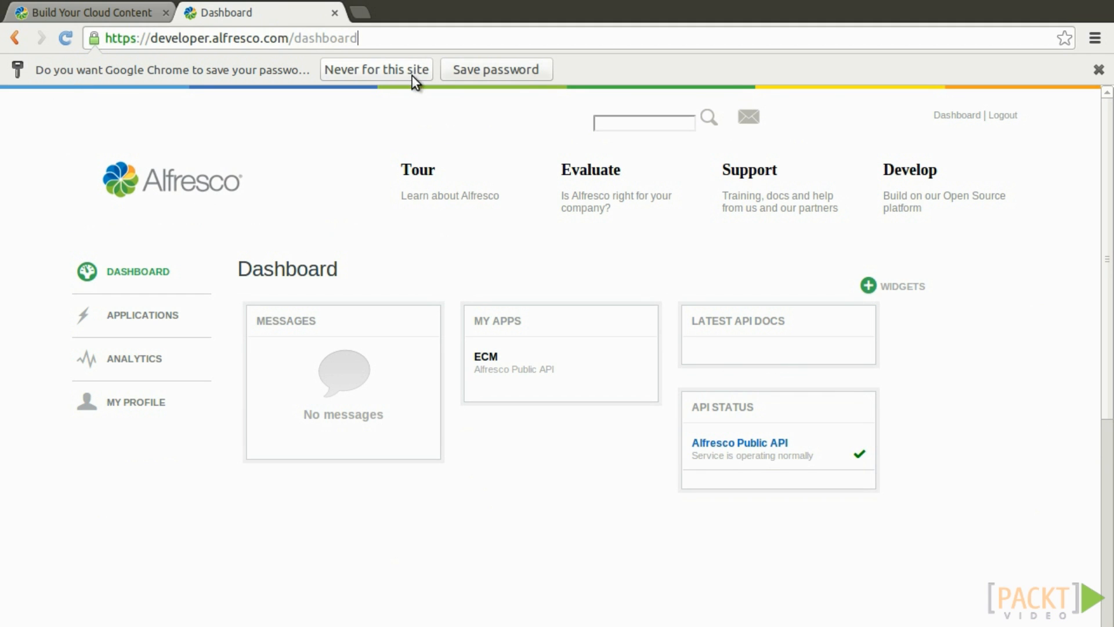
Register a new application named 'test app' on the Java platform.
left_click(1098, 70)
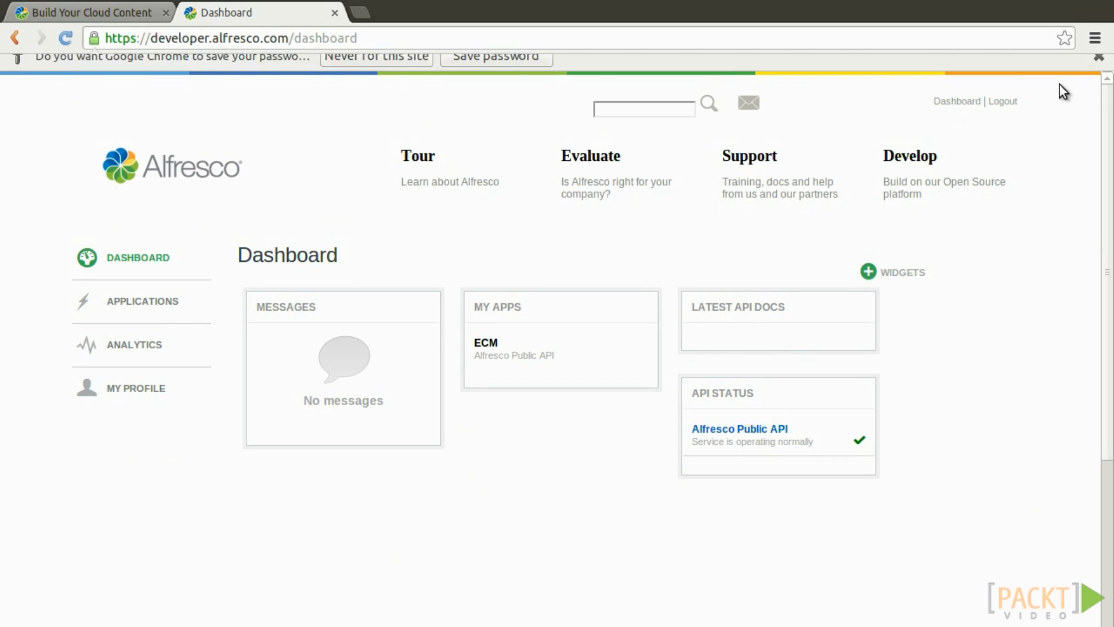
left_click(169, 296)
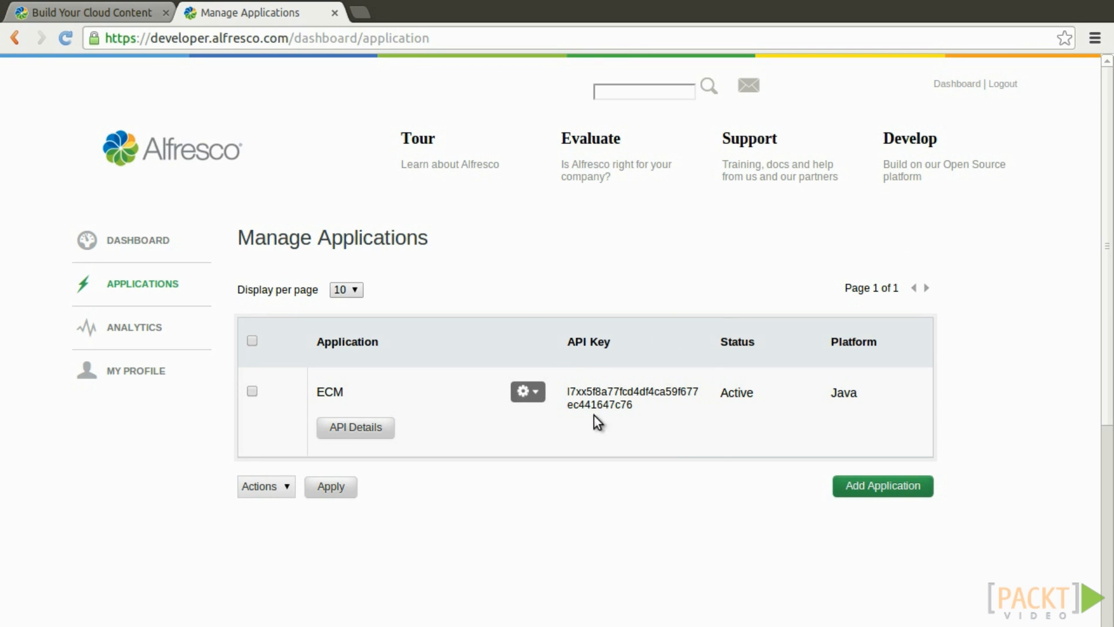
left_click(883, 487)
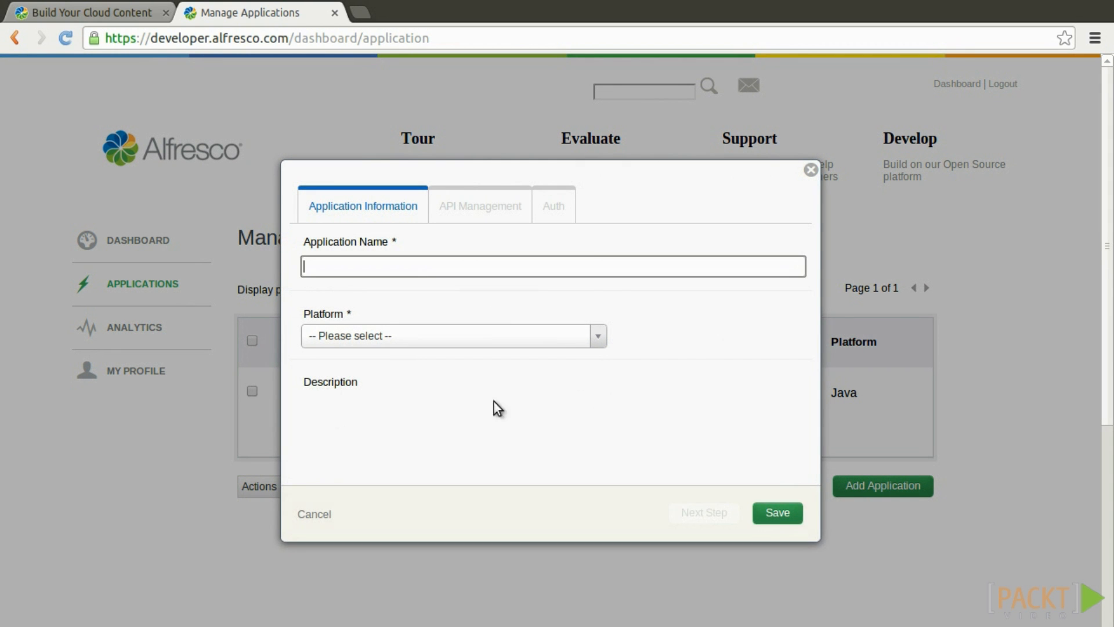
type("te")
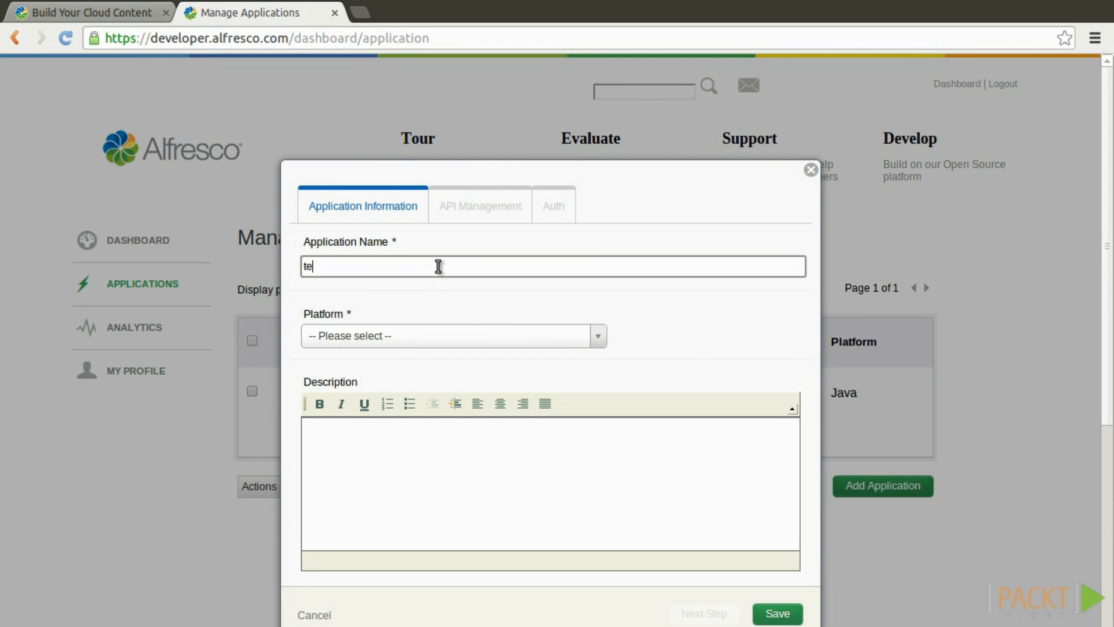
type("st app")
left_click(360, 338)
left_click(388, 409)
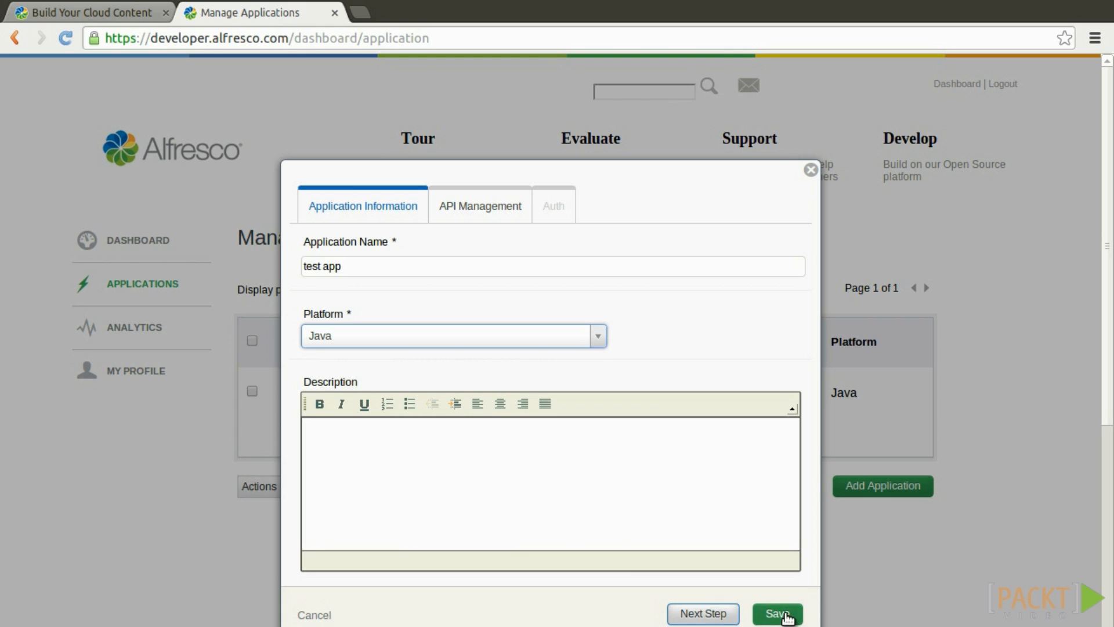
left_click(786, 614)
Add the Alfresco Public API to test app, accept its terms, and save.
left_click(450, 334)
left_click(398, 382)
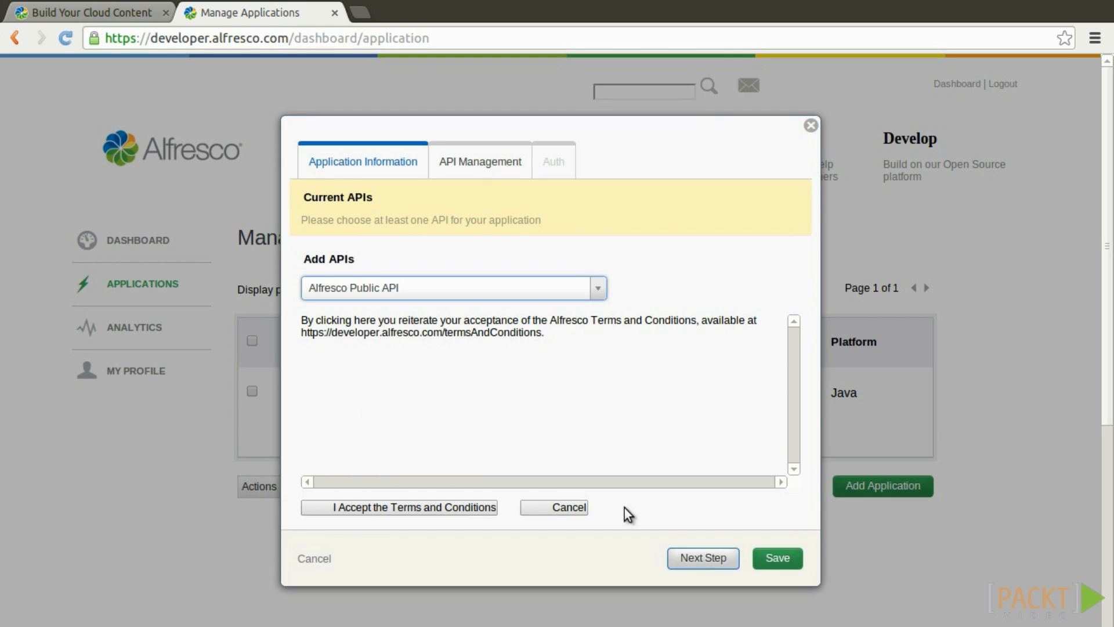
left_click(427, 320)
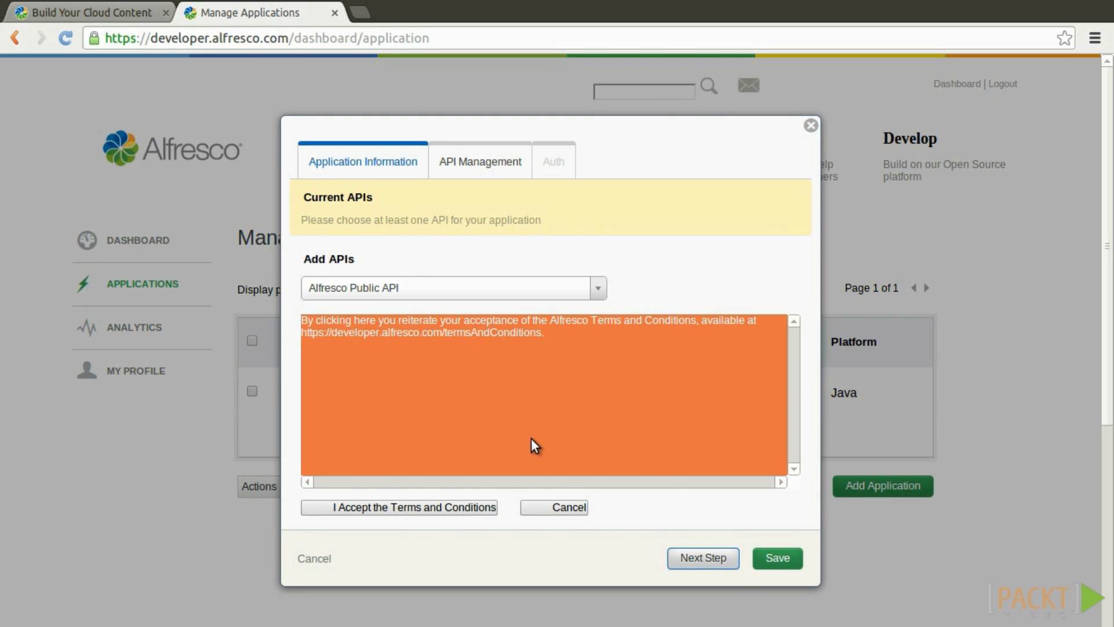
left_click(435, 509)
left_click(774, 456)
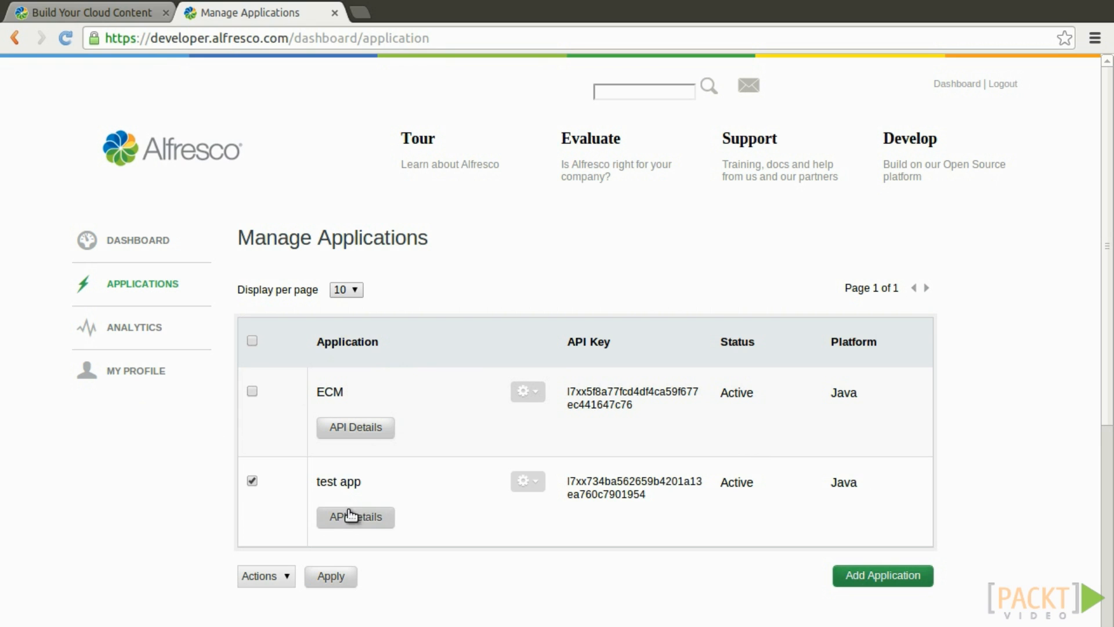
View test app's API details and its Development Plan limits and usage.
left_click(348, 521)
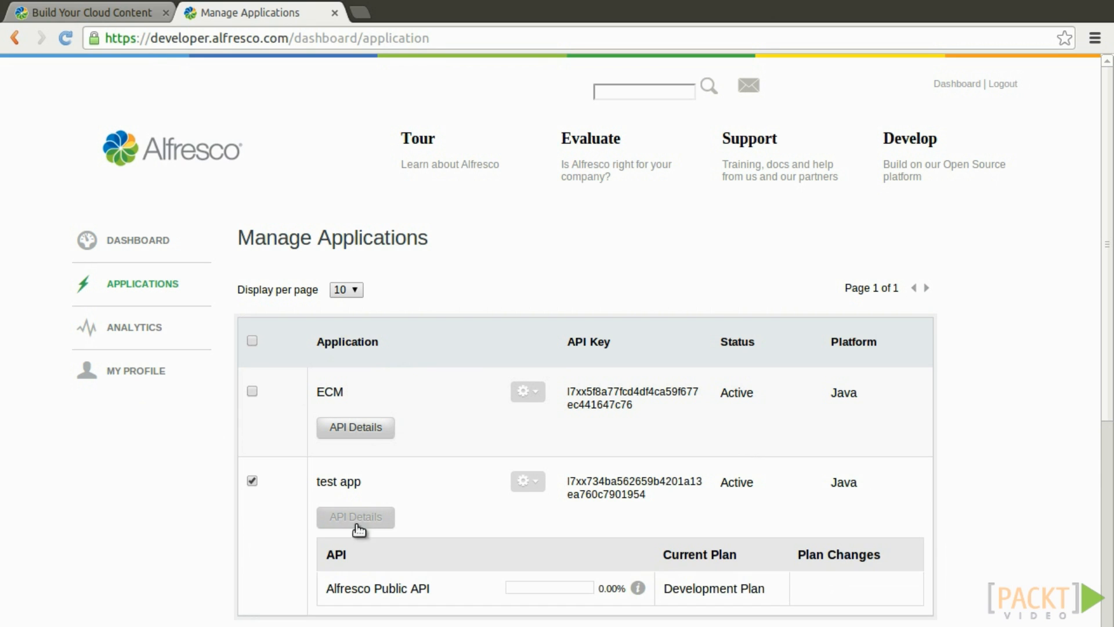
scroll(602, 568, "down", 3)
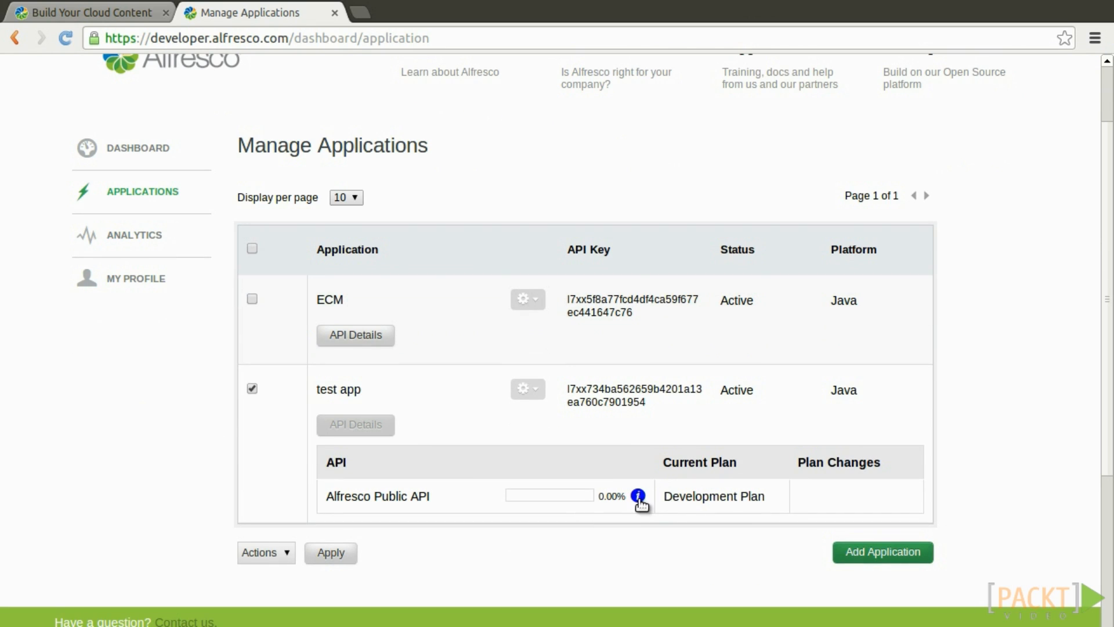
left_click(638, 496)
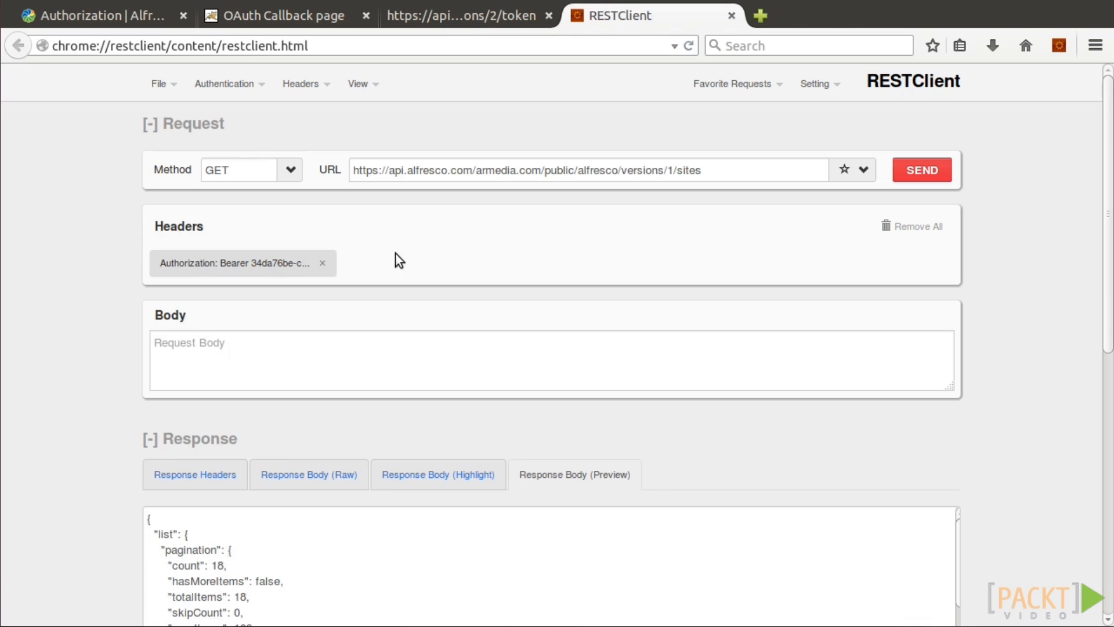
Paste a fresh token after Bearer in the Authorization header and resend the sites GET request.
left_click(283, 264)
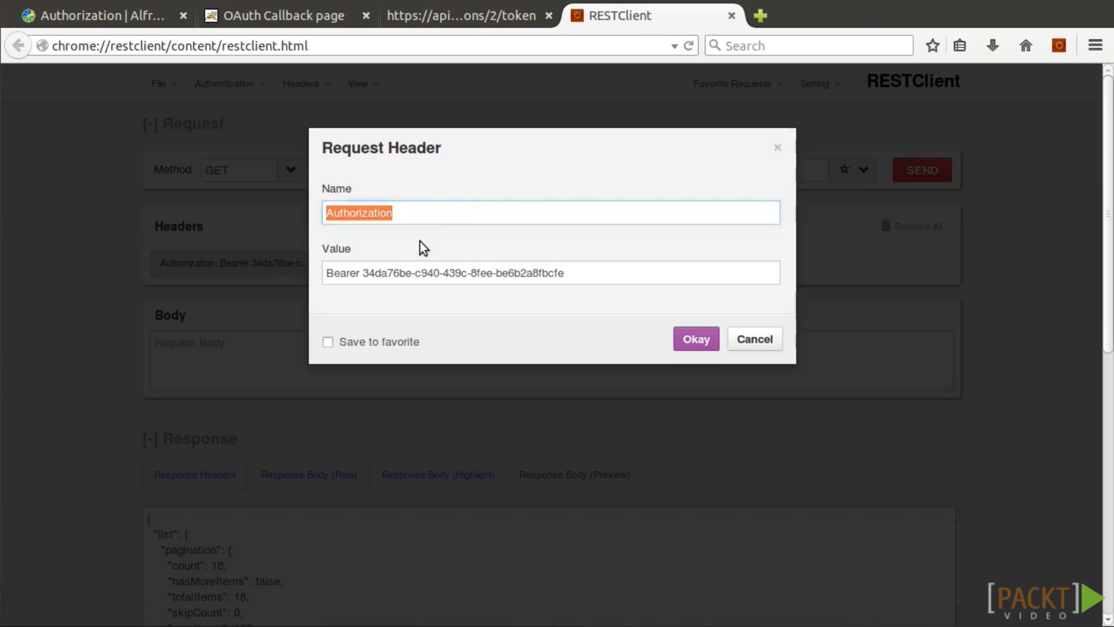
left_click_drag(326, 273, 598, 268)
left_click(429, 271)
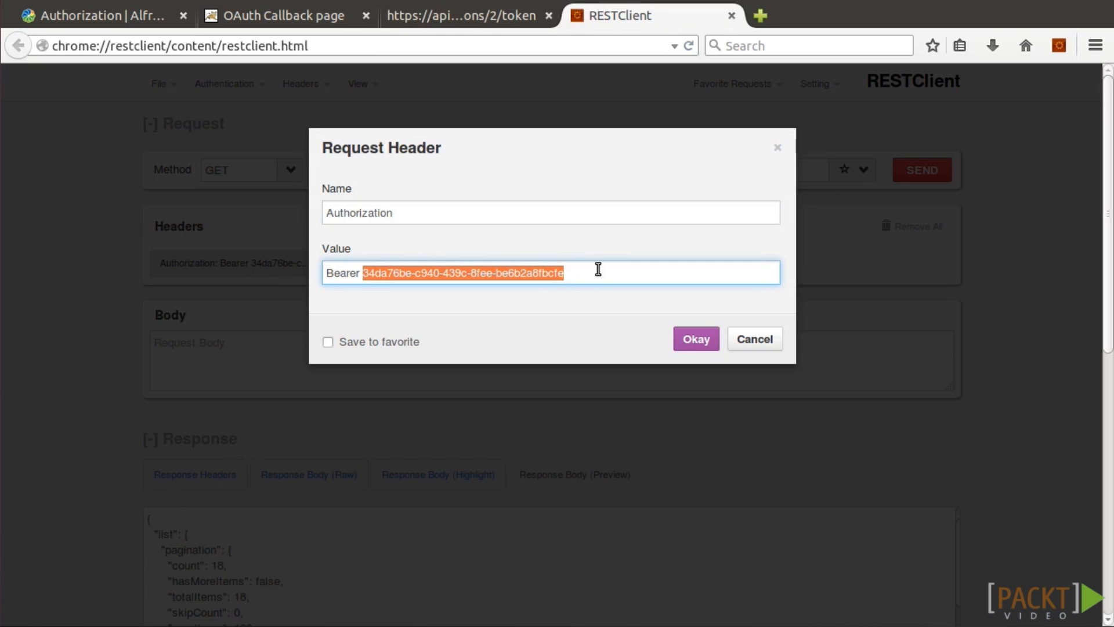
key("ctrl+v")
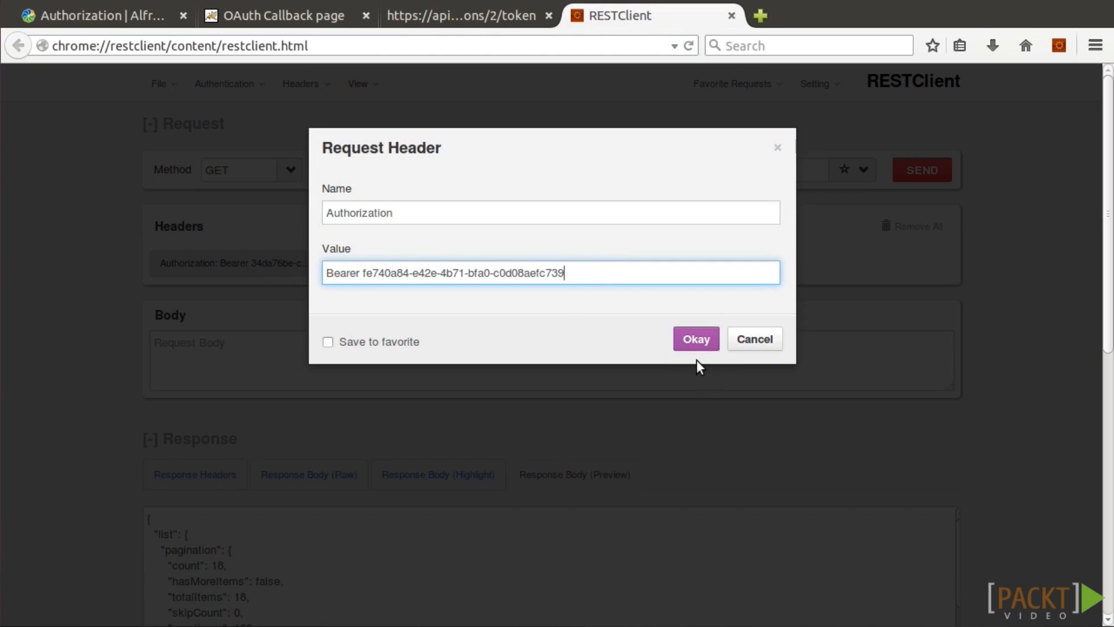
left_click(698, 344)
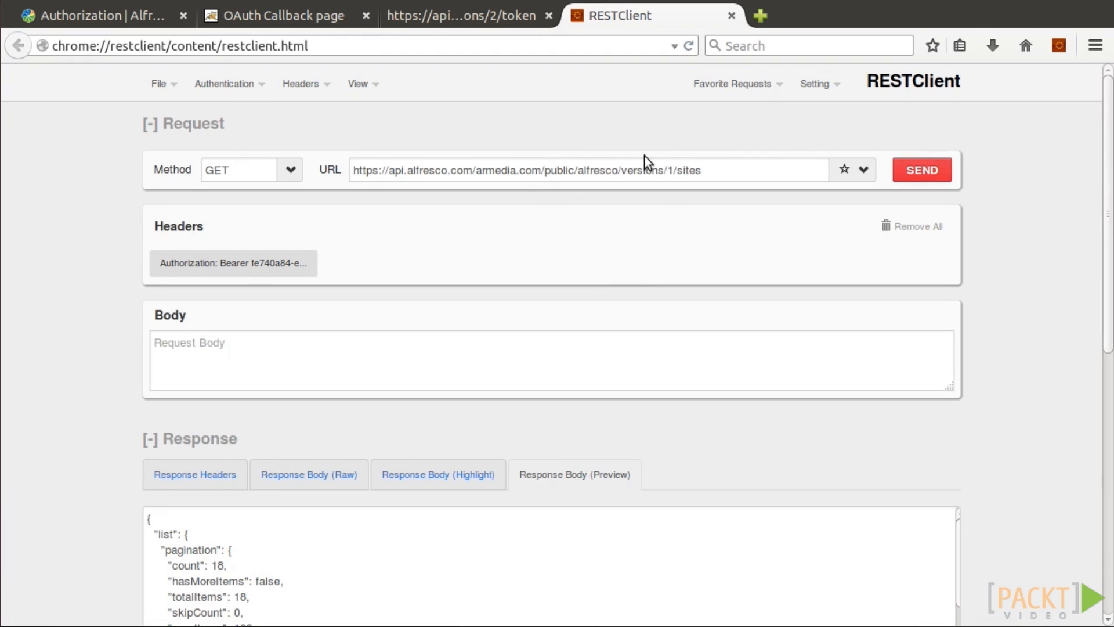
left_click(915, 164)
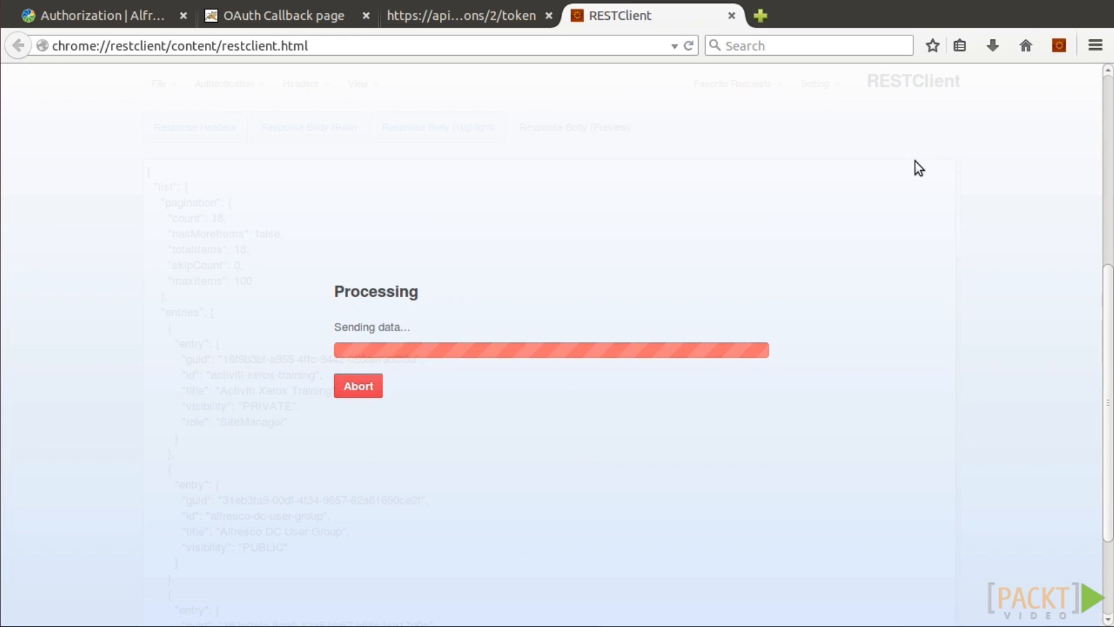
scroll(1084, 290, "up", 5)
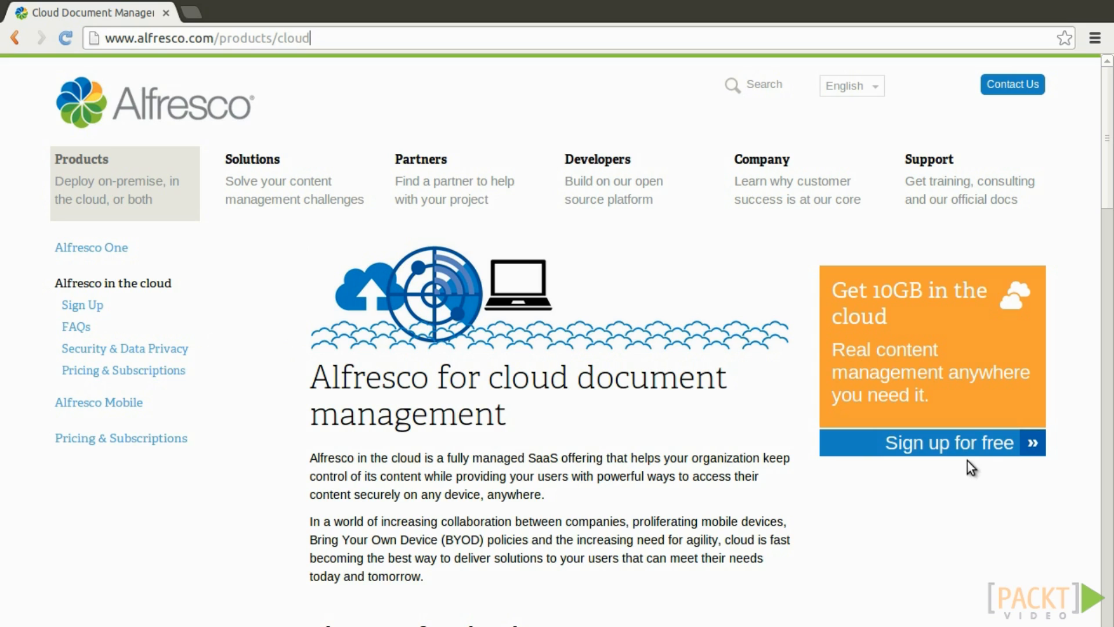
Log in at my.alfresco.com with the saved e-mail and the account password.
left_click(473, 42)
type("my.alfresco.com")
key("Return")
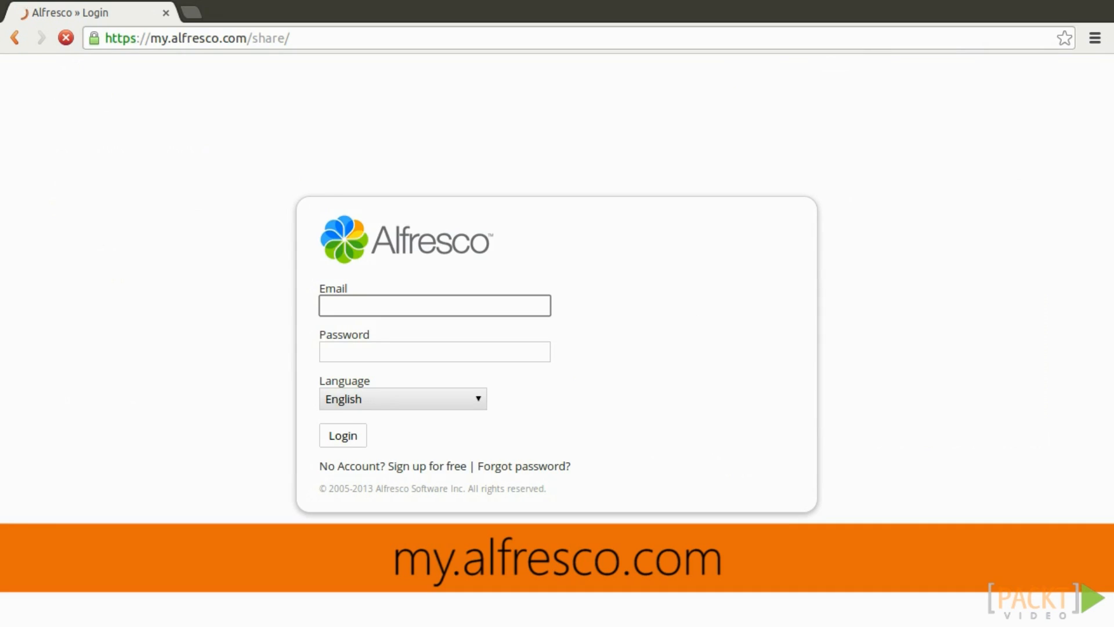
type("as")
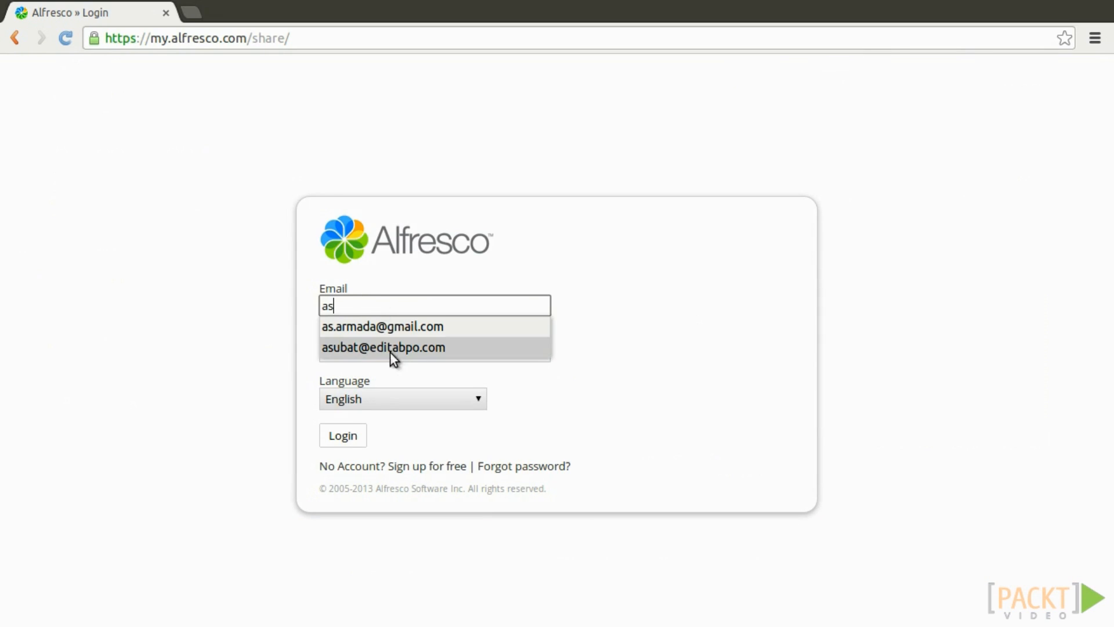
left_click(392, 348)
left_click(391, 352)
type("••••••••••")
key("Tab")
key("Return")
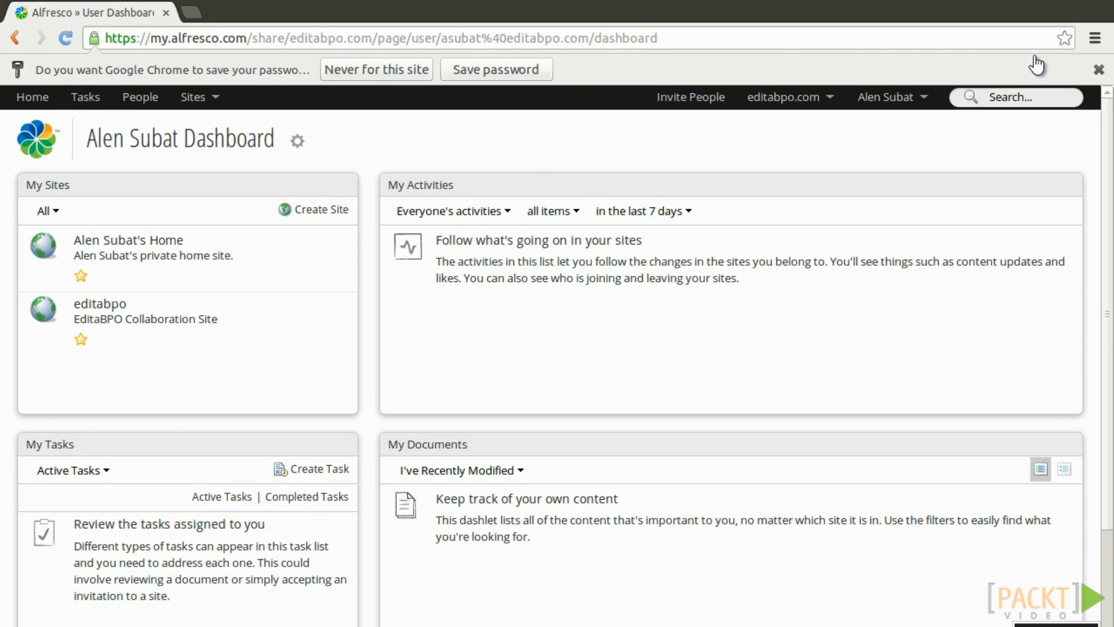
left_click(1098, 70)
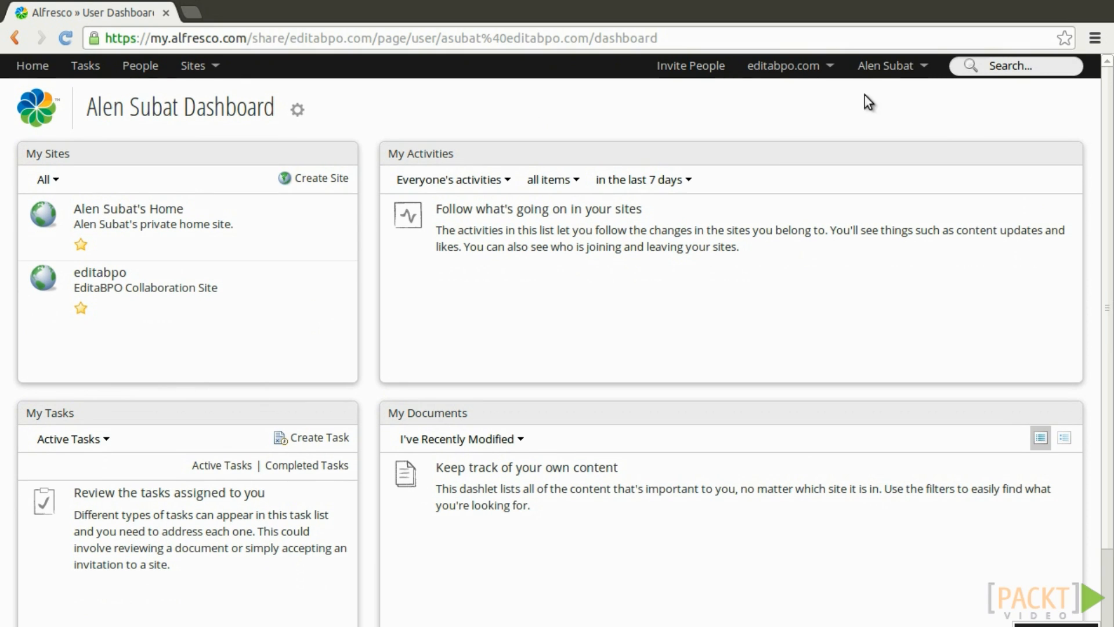
Check the network list, then open the recently modified documents filter.
left_click(832, 71)
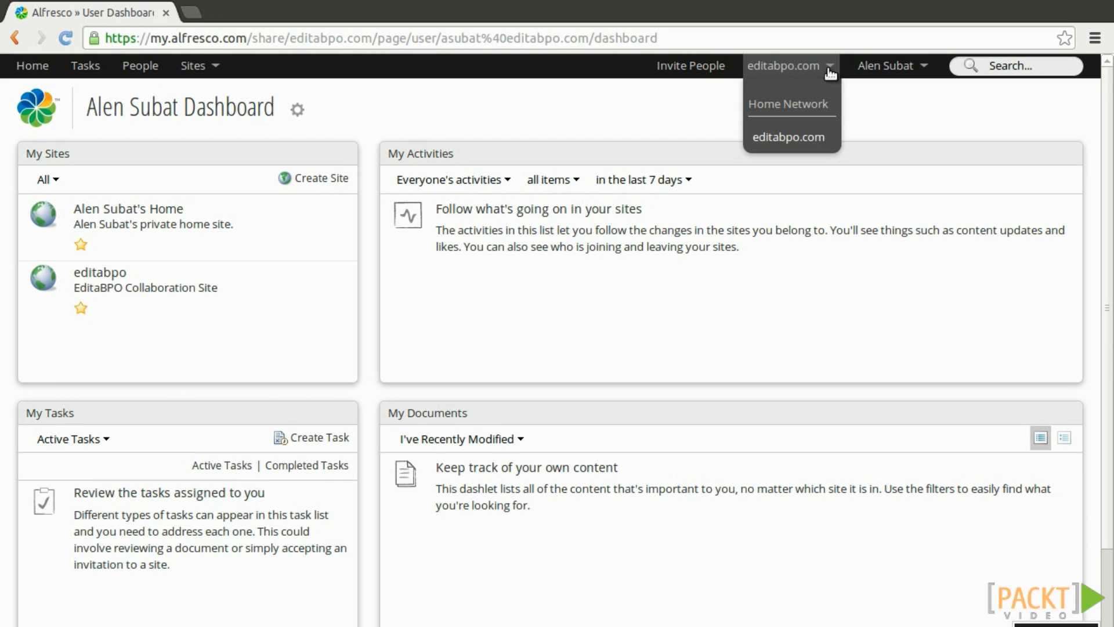
left_click(946, 69)
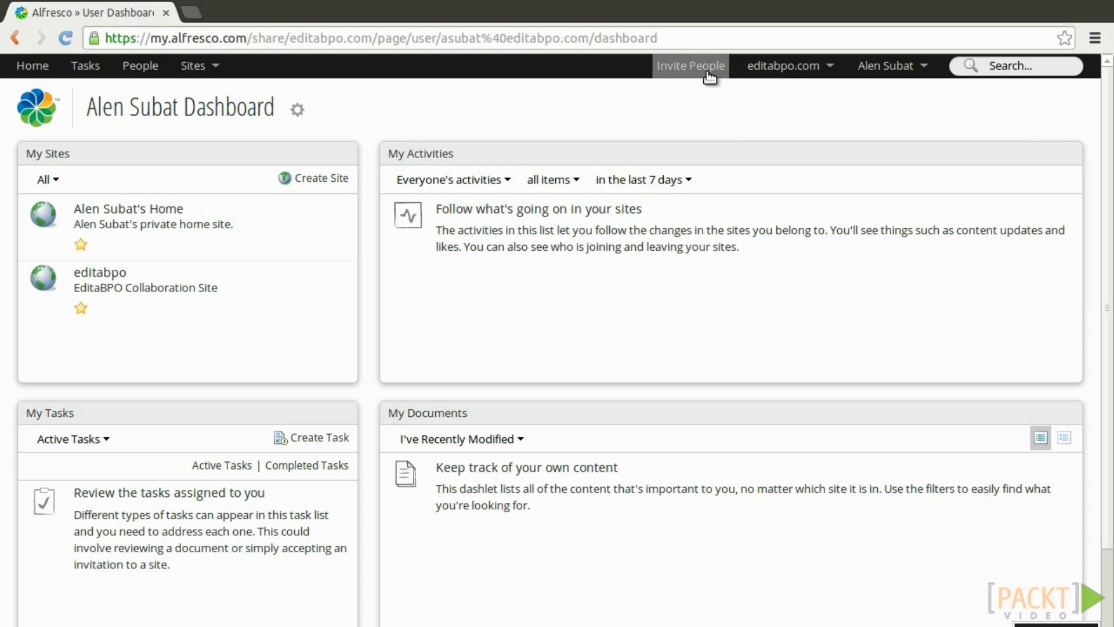
left_click(137, 68)
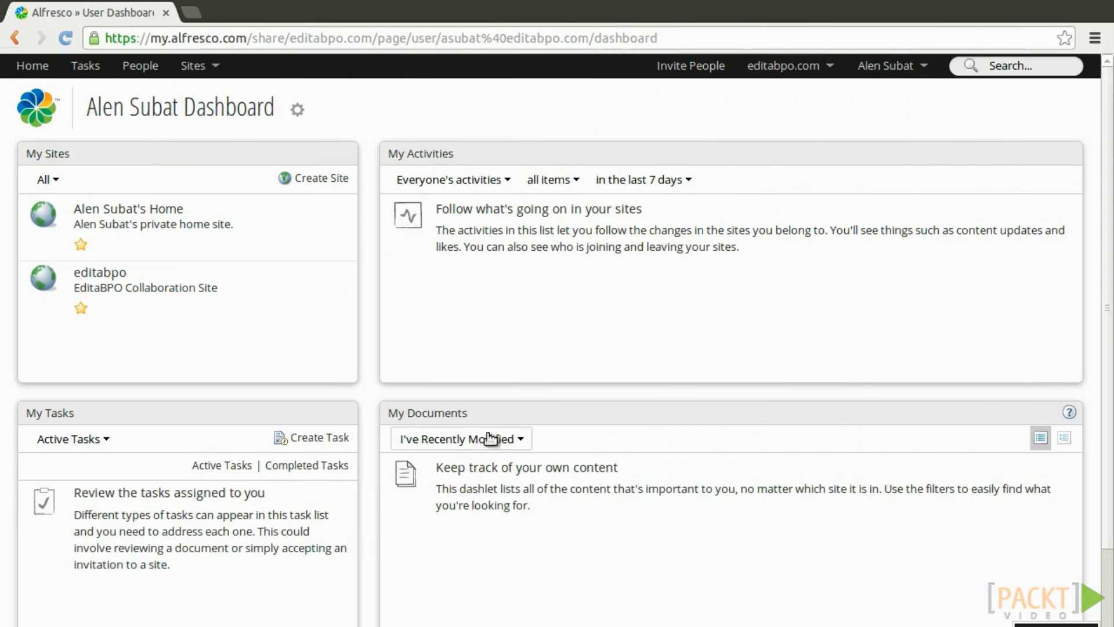
left_click(481, 441)
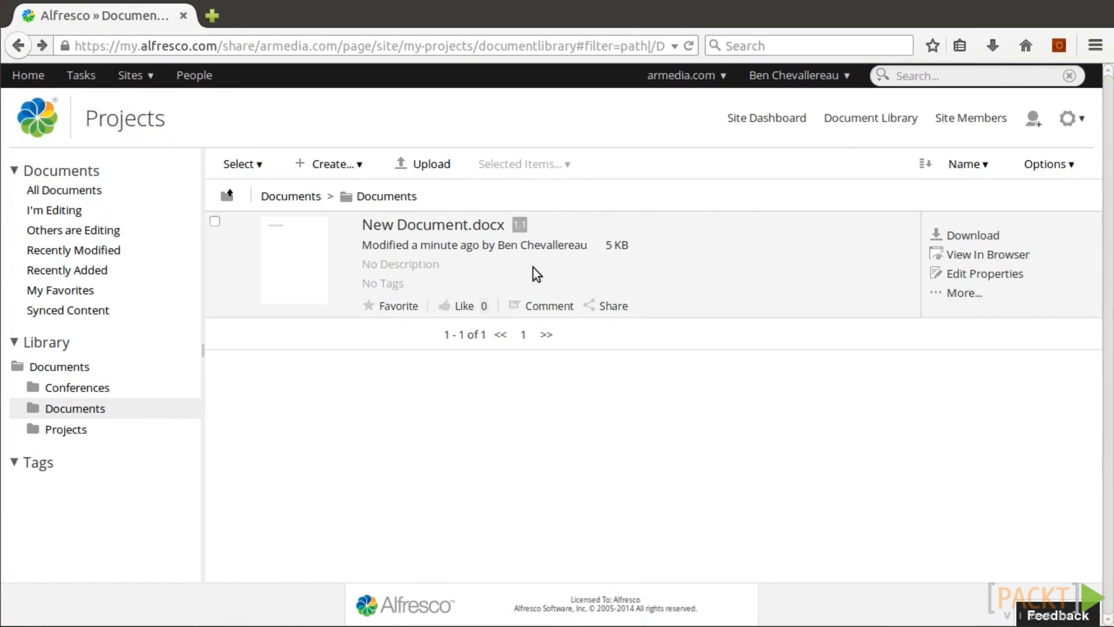
Upload report.docx from the computer into the Projects Documents folder.
left_click(423, 165)
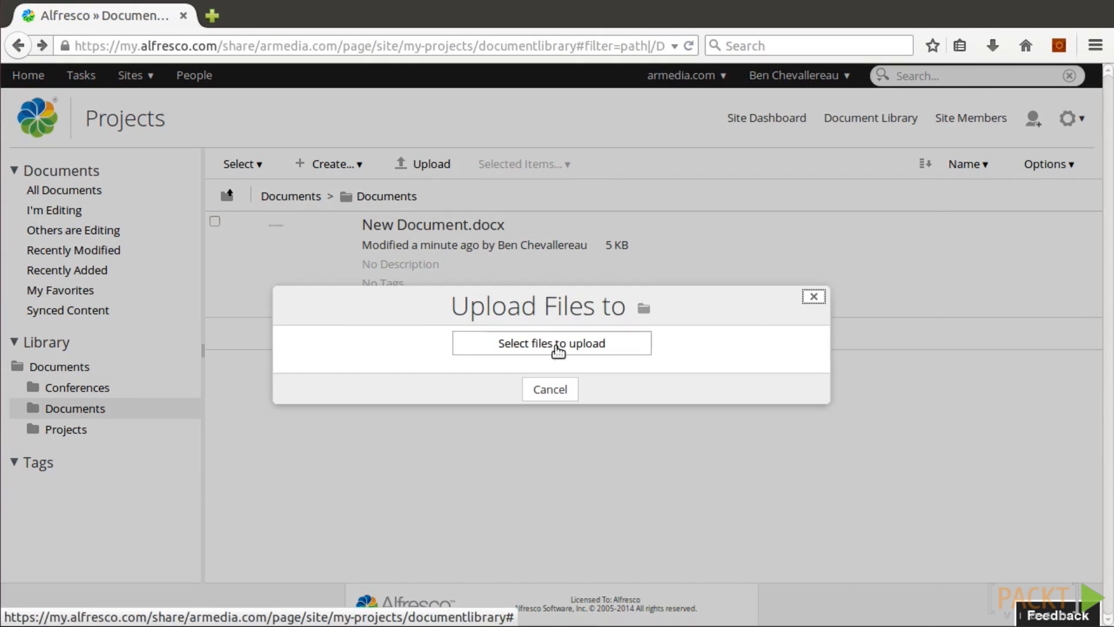
left_click(555, 346)
left_click(434, 168)
double_click(433, 168)
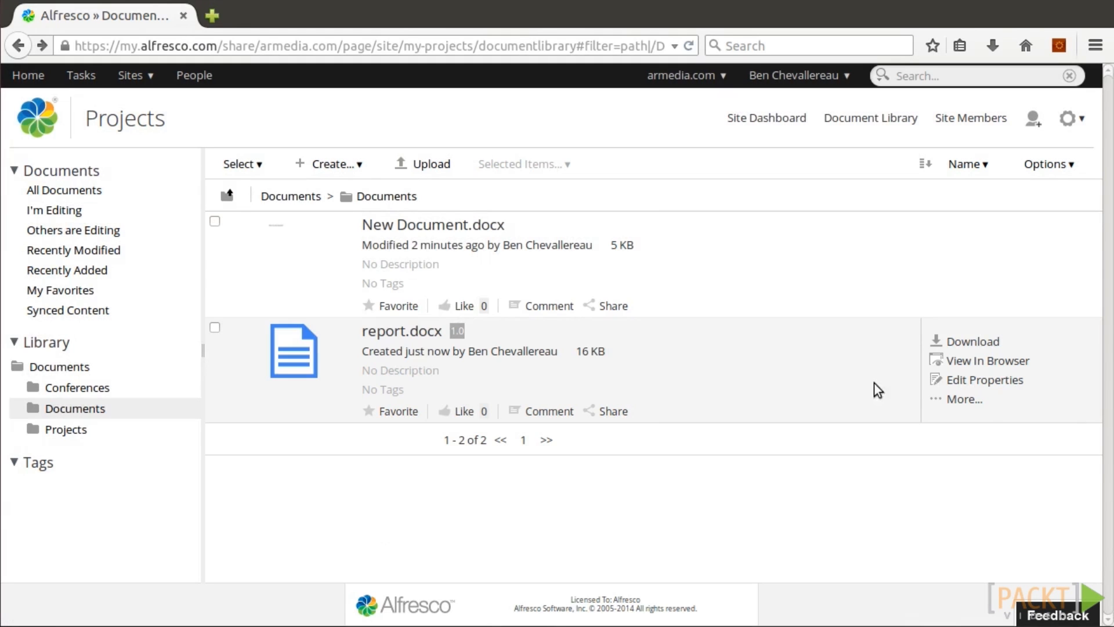
Edit report.docx in Google Docs, replacing its first paragraph with a bold 'Hello World!!' line.
left_click(980, 401)
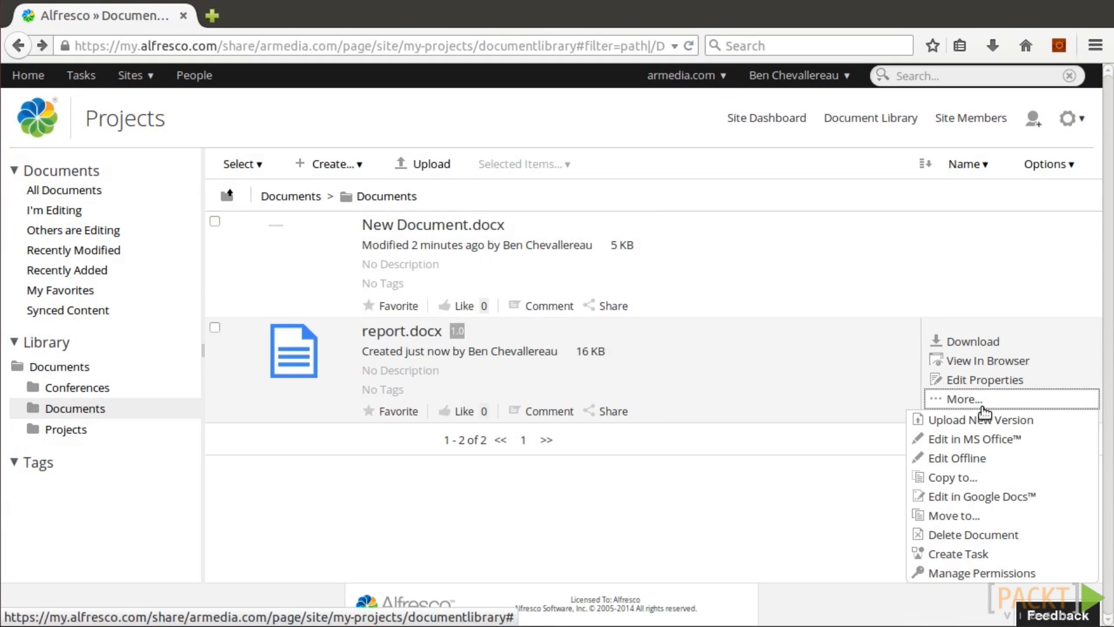
left_click(989, 497)
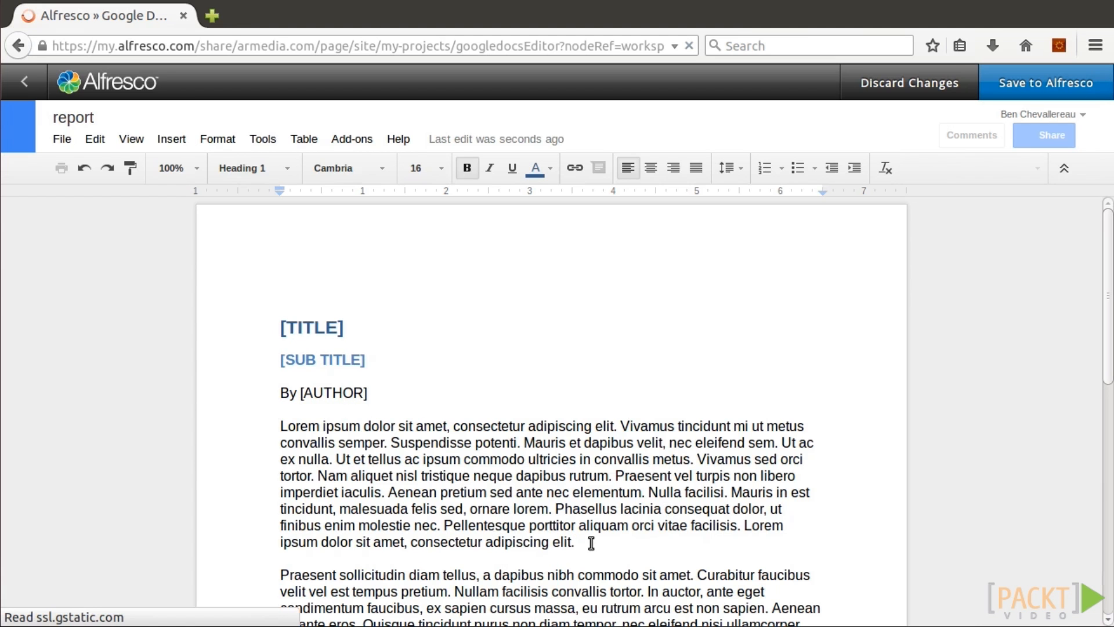
left_click_drag(591, 543, 280, 426)
type("Hello World!!")
key("ctrl+alt+1")
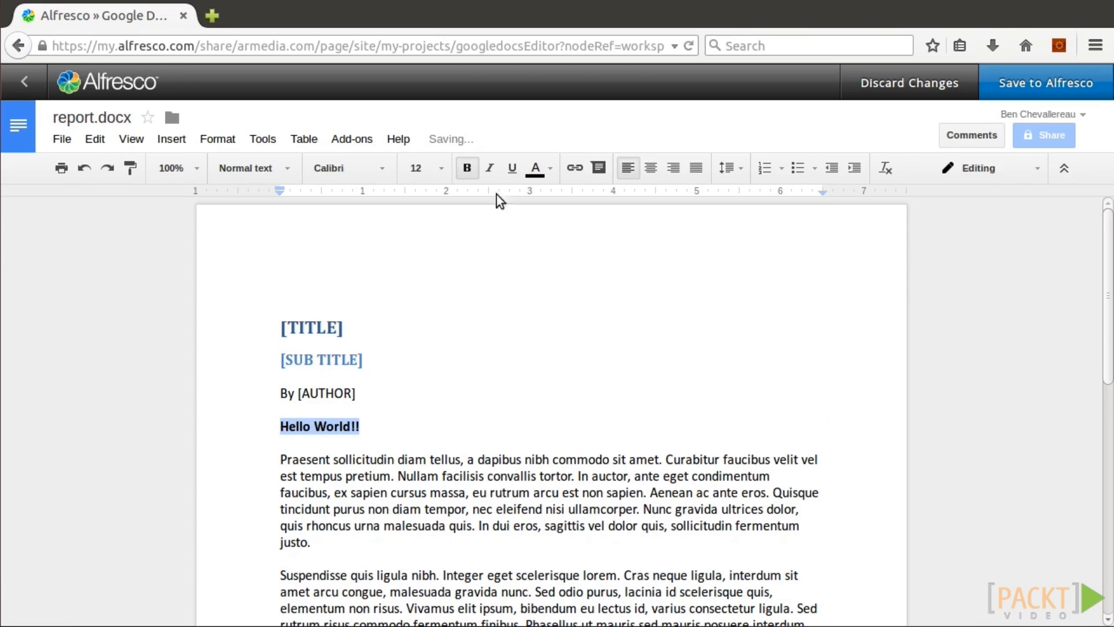
Save the edited document back to Alfresco as a new version with comment 'New version'.
left_click(1026, 83)
left_click(560, 400)
type("New version")
left_click(522, 439)
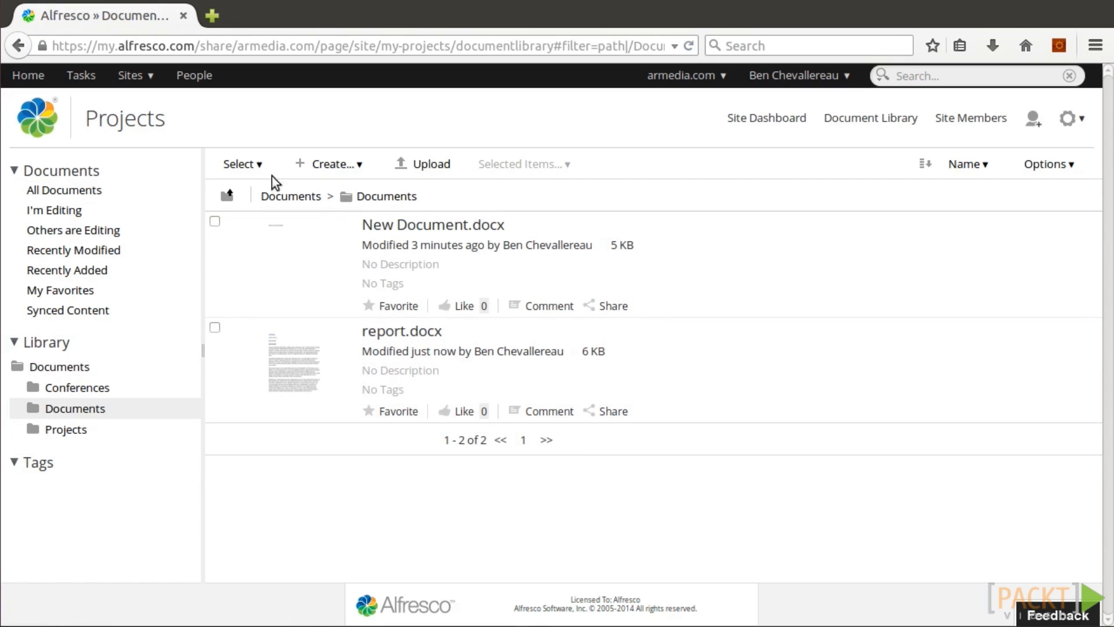
left_click(335, 164)
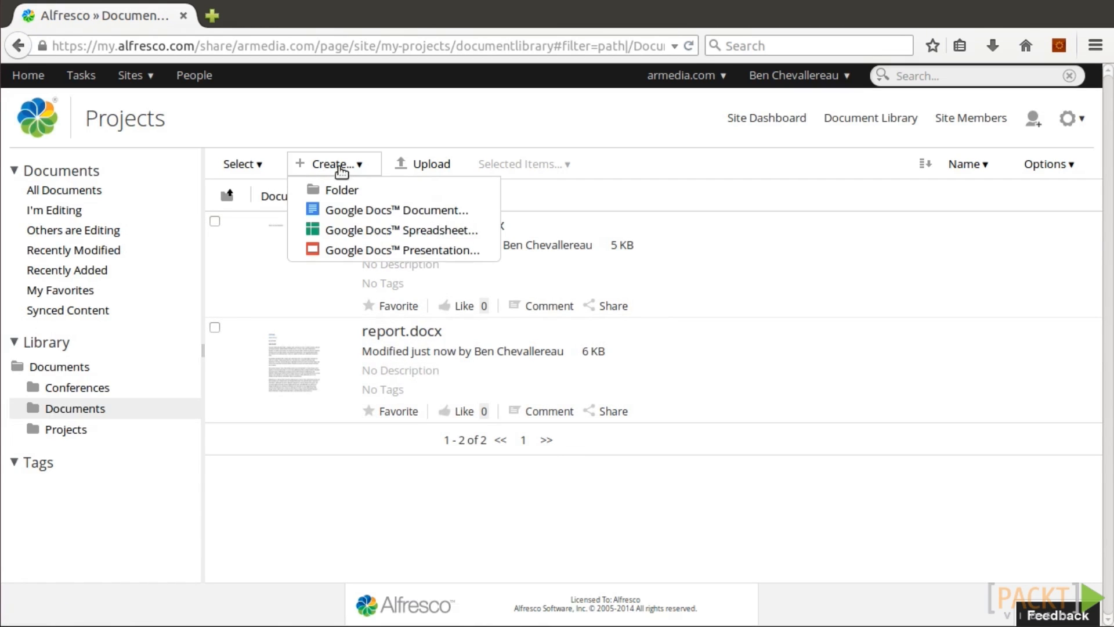
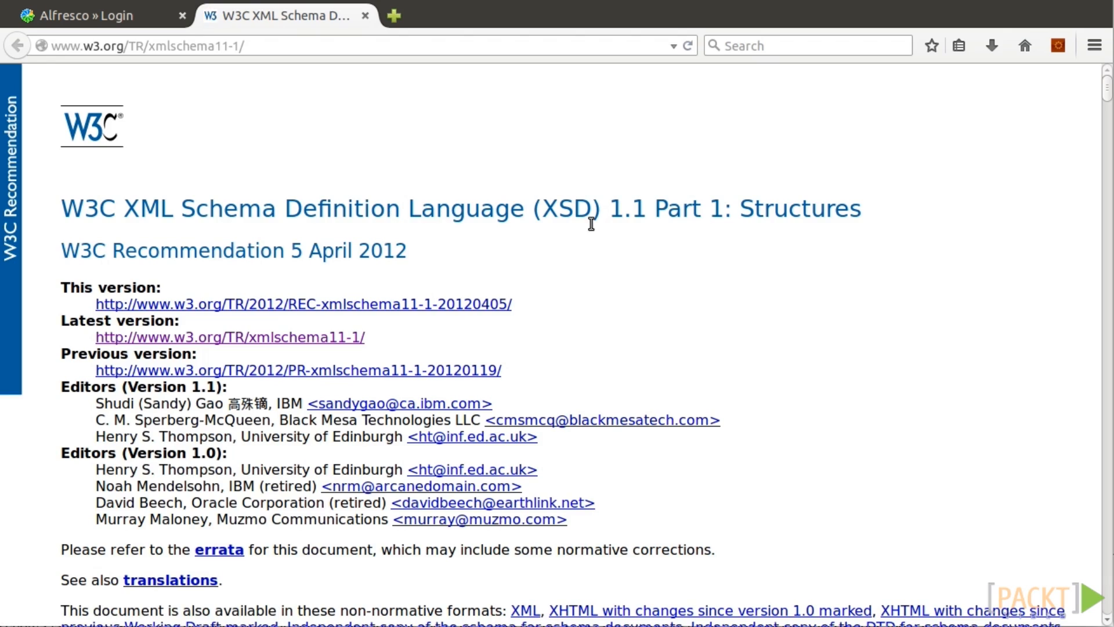
Scroll the W3C XSD specification page in Firefox before moving to the text editor.
mouse_move(1107, 87)
left_mouse_down()
mouse_move(1108, 106)
mouse_move(1108, 81)
left_mouse_up()
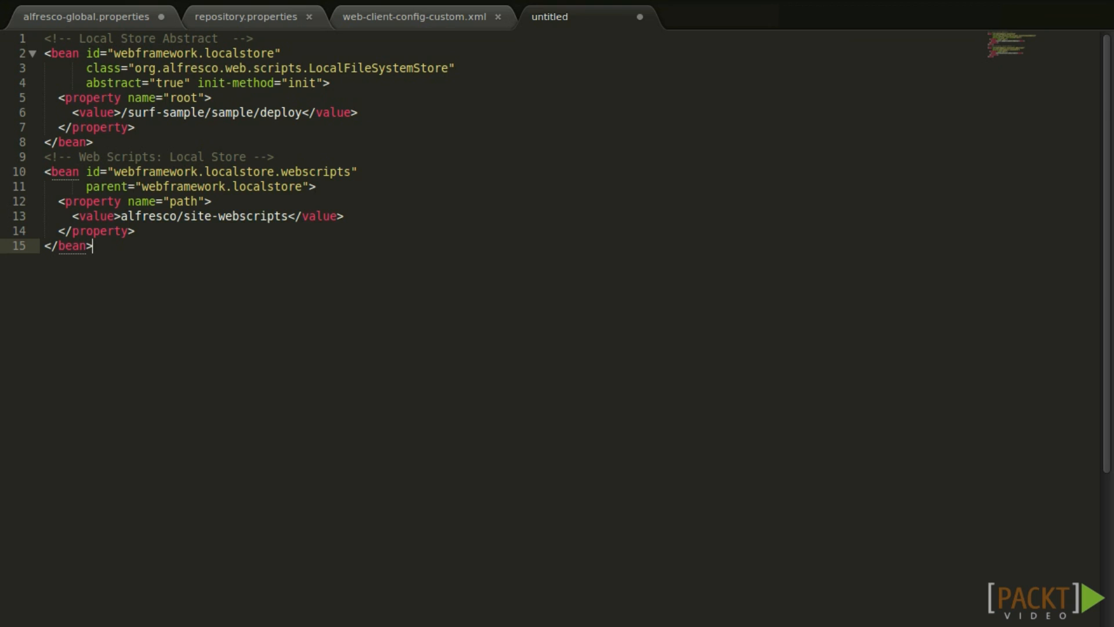
Paste the page component XML into a new untitled Sublime Text file and place the cursor on its resource line.
key("ctrl+n")
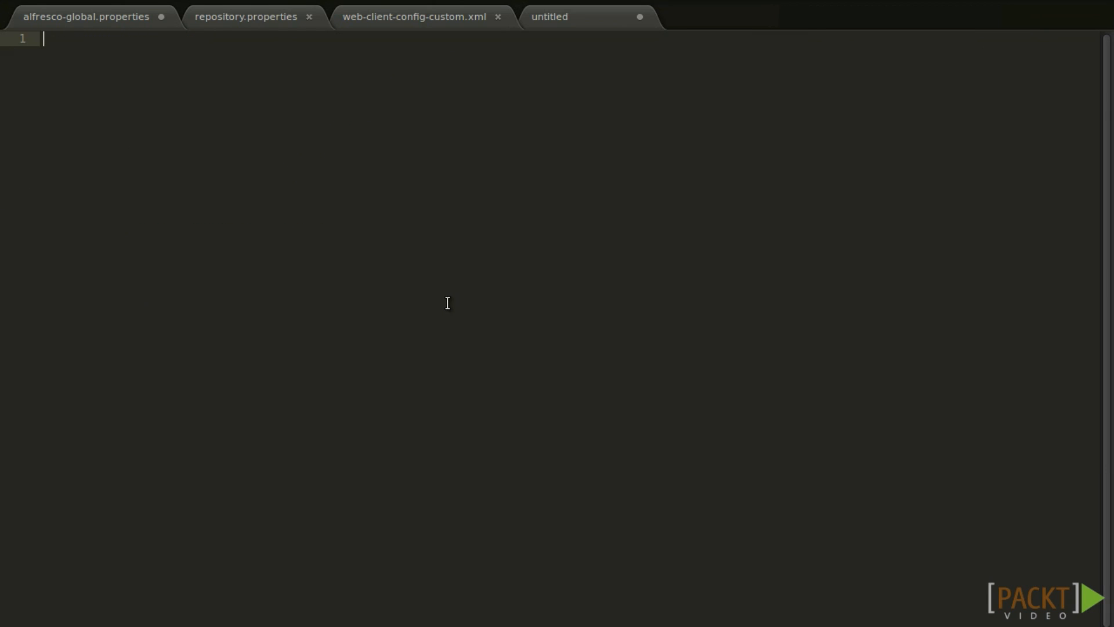
type("<?xml version='1.0' encoding='UTF-8'?>   <component>     <scope>page</scope>     <region-id>main</region-id>     <source-id>index</source-id>     <component-type-id>/component/common/include</component-type-id>     <properties>       <container>div</container>     </properties>     <resources>       <resource id=\"source\" type=\"webapp\">/content/news/example.html</resource>     </resources>   </component>")
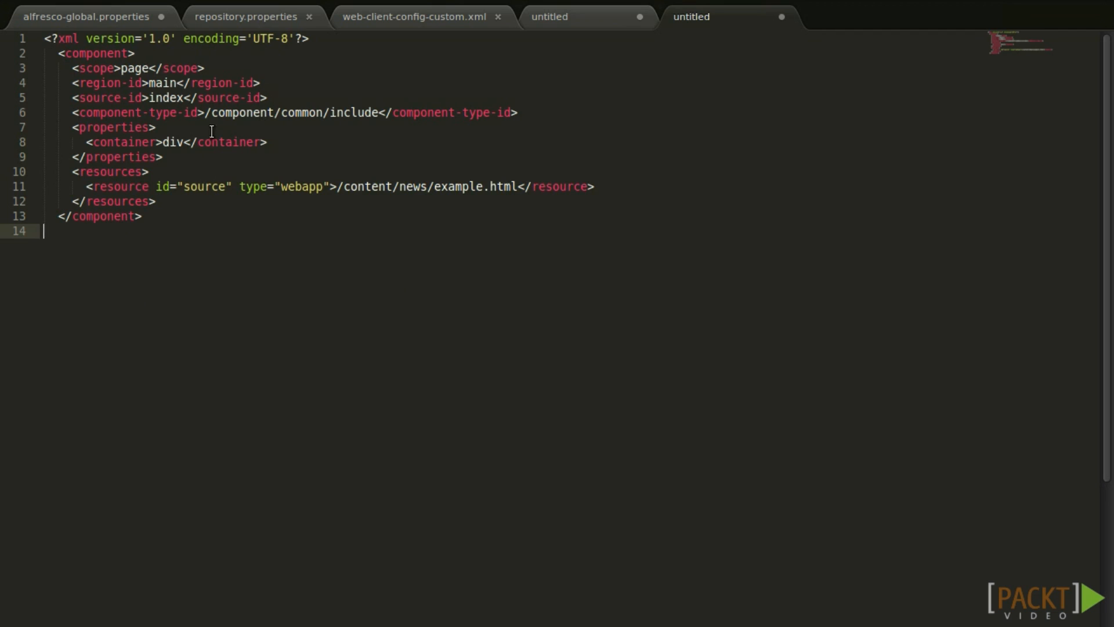
key("ctrl+a")
key("Right")
left_click(455, 190)
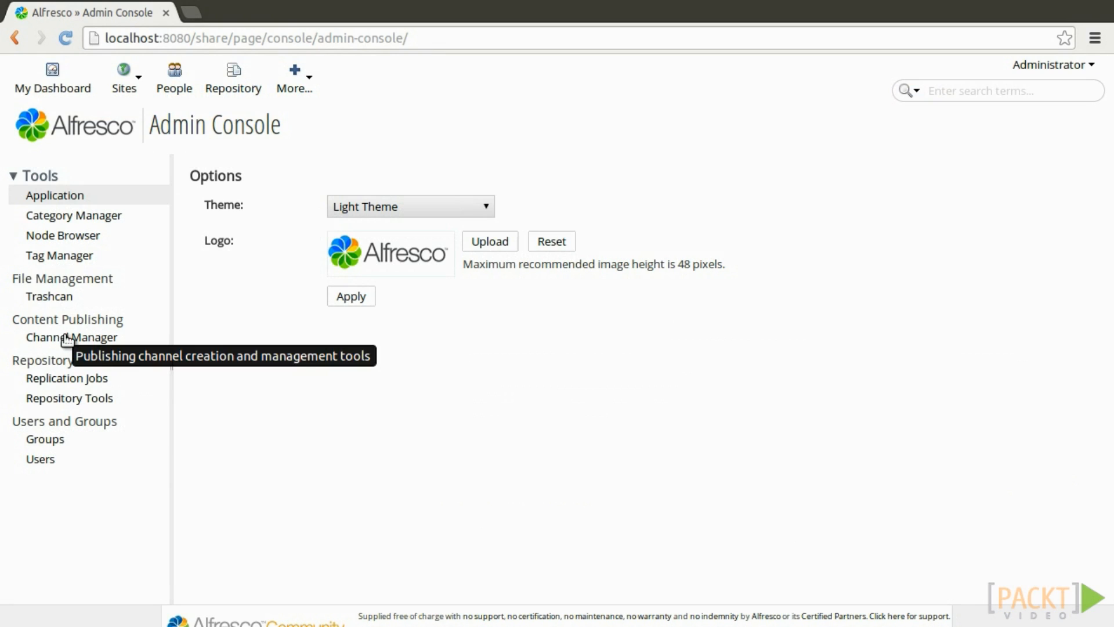
In Channel Manager, create a new LinkedIn channel and rename it 'My personal LinkedIn channel'.
left_click(94, 338)
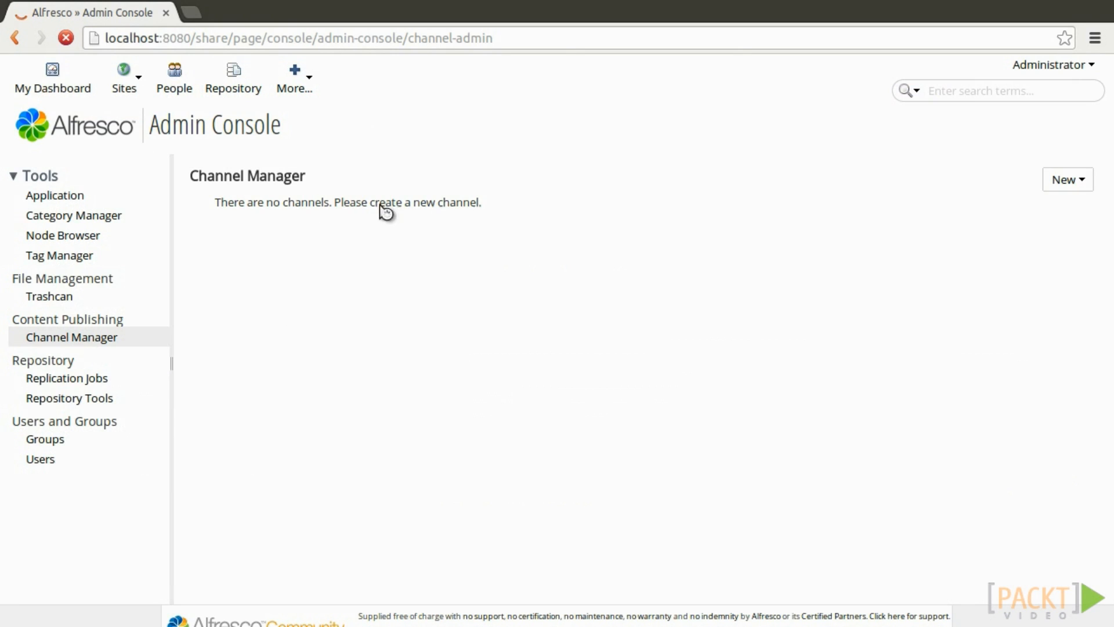
left_click(1066, 184)
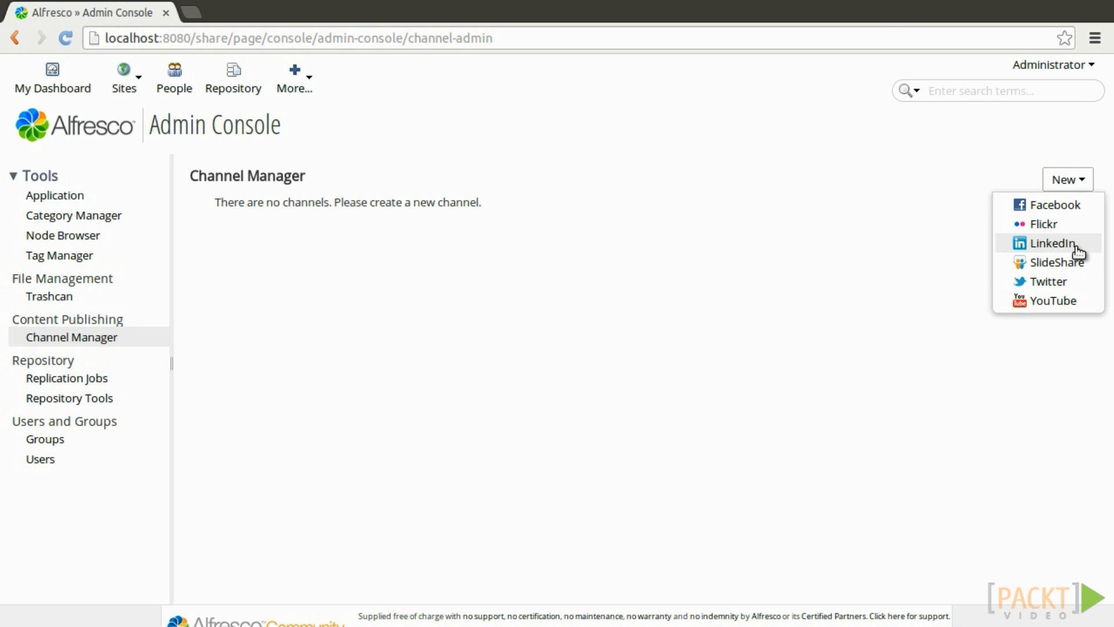
left_click(1051, 243)
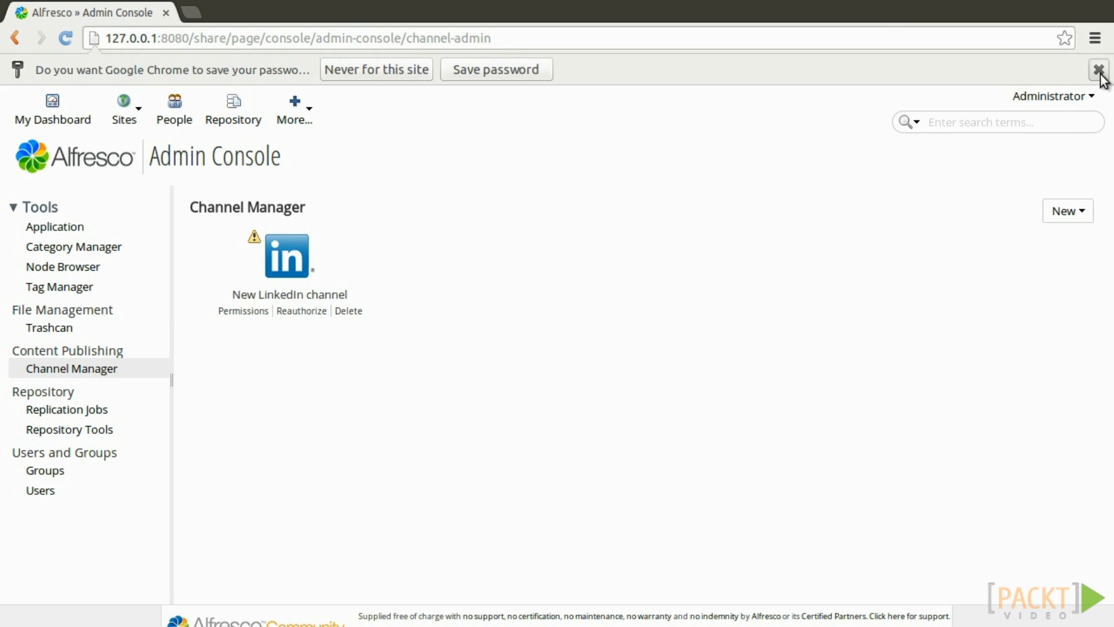
left_click(1096, 70)
left_click(205, 263)
type("My p")
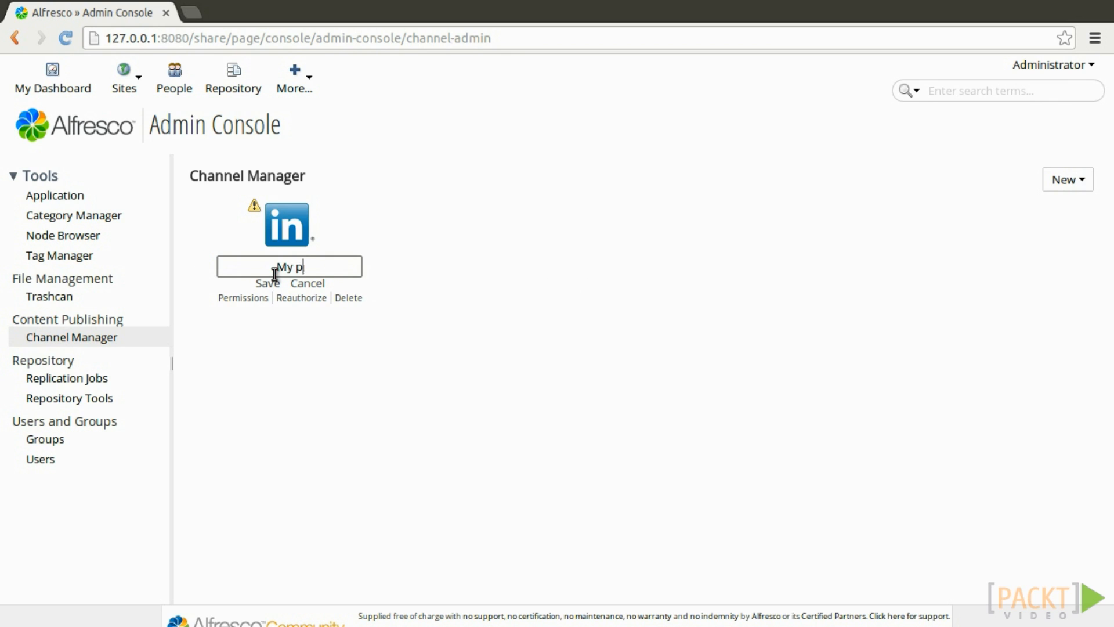
type("ersonal LinkedIn channel")
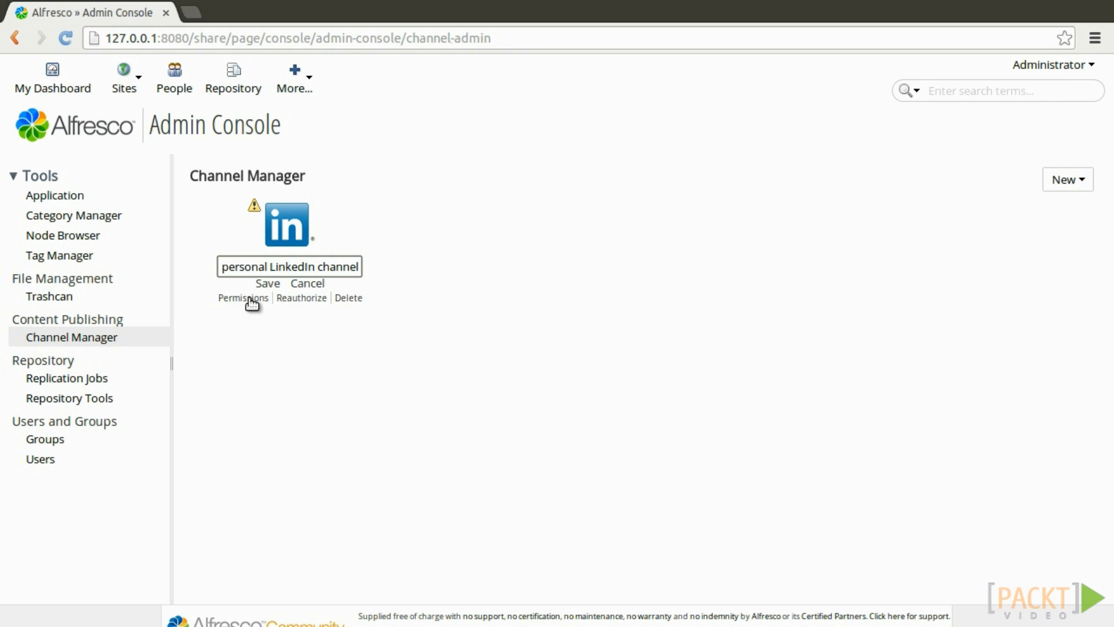
left_click(268, 284)
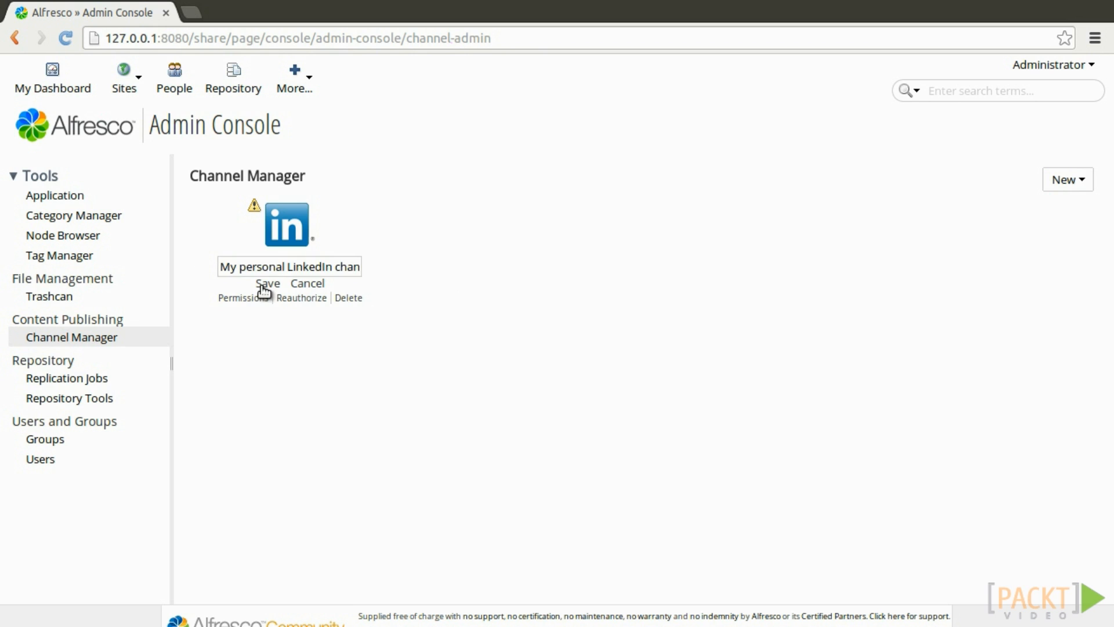
Confirm the channel name, start Reauthorize, and allow the blocked LinkedIn authorization pop-up.
left_click(285, 225)
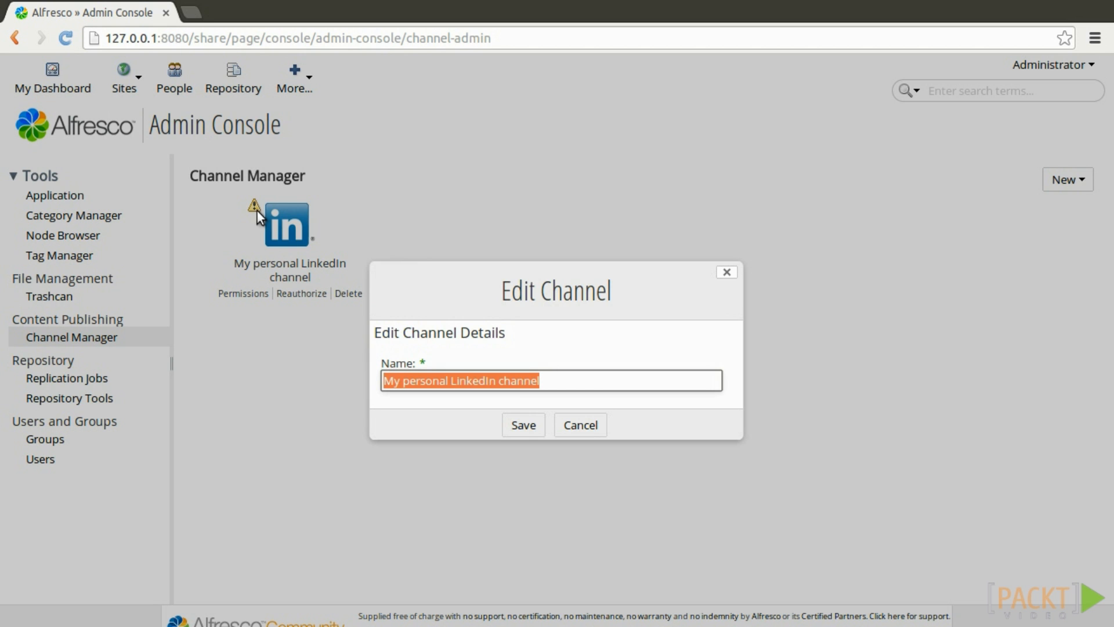
left_click(511, 382)
left_click(528, 423)
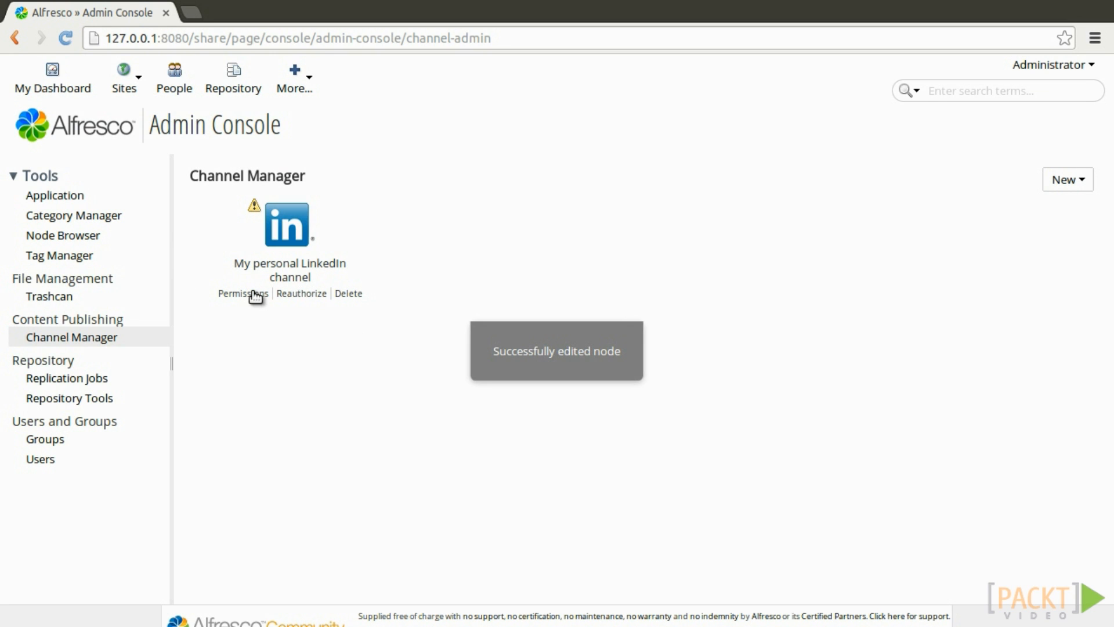
left_click(303, 294)
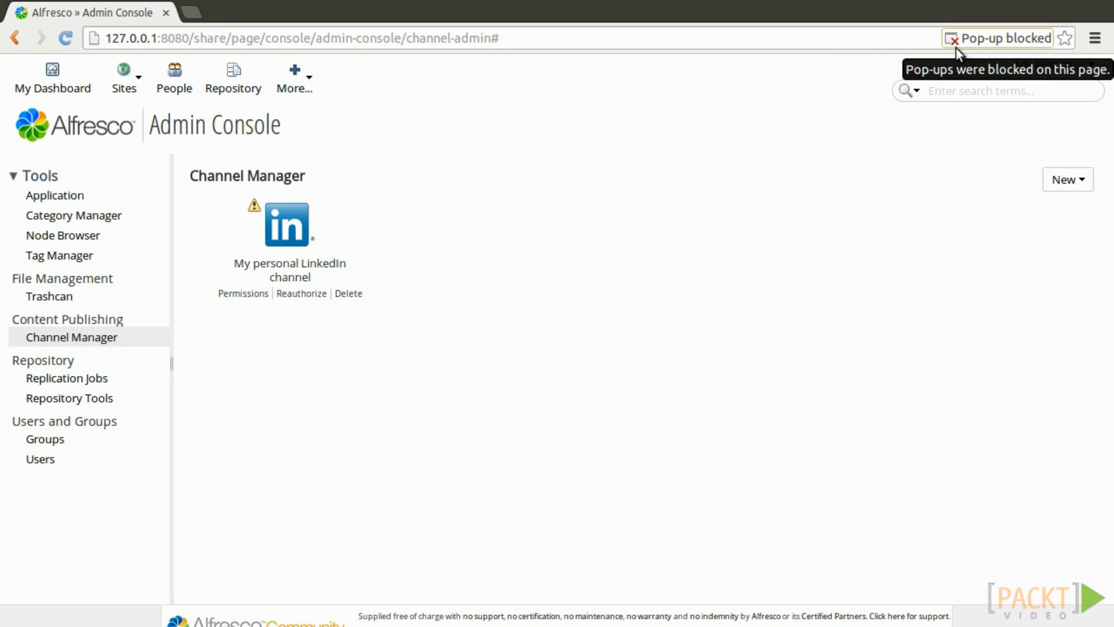
left_click(989, 39)
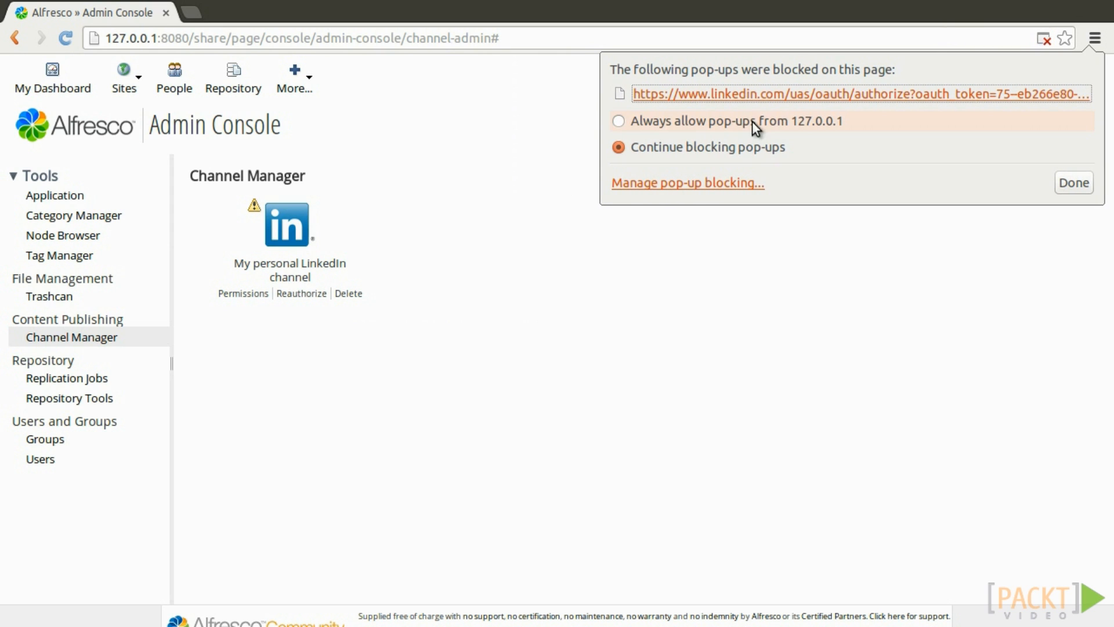
left_click(748, 96)
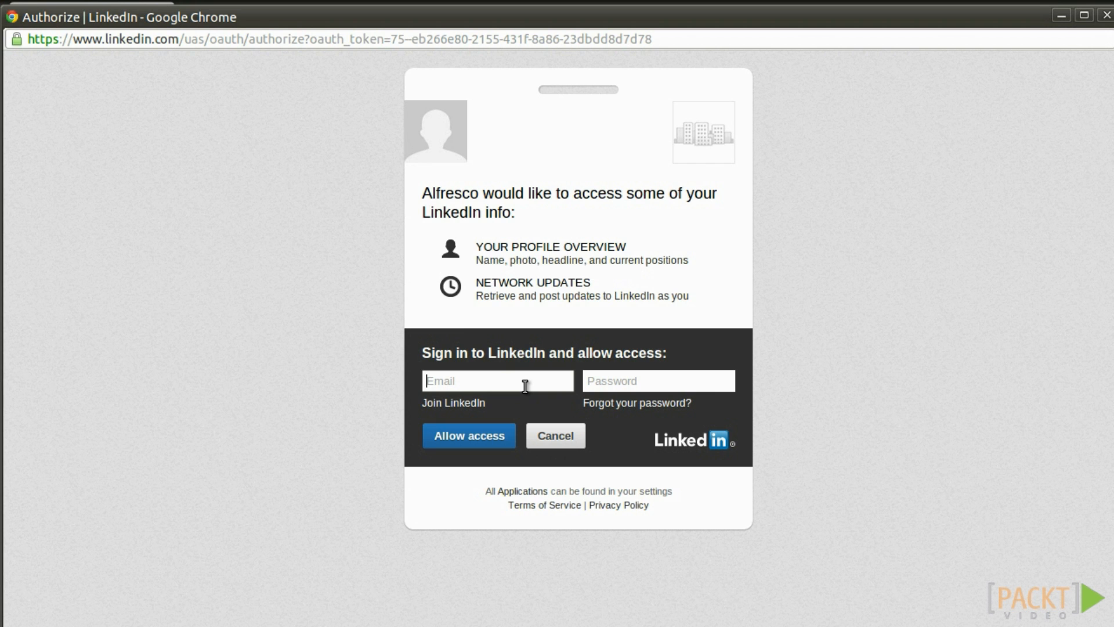
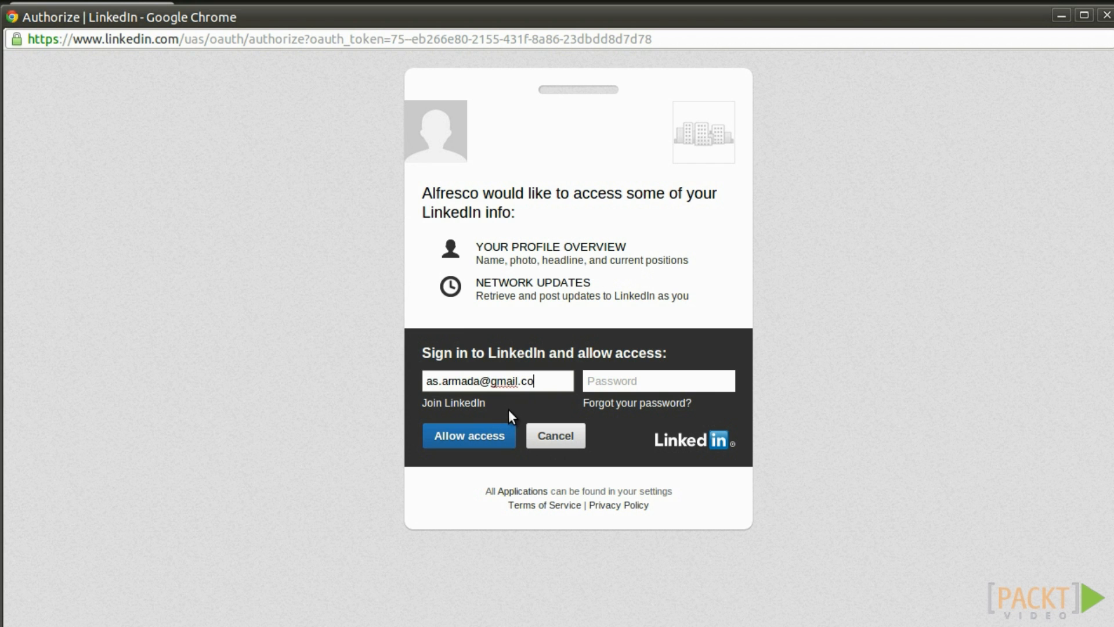
Sign in with the LinkedIn account e-mail and password, then allow Alfresco access.
key("Tab")
type("**********")
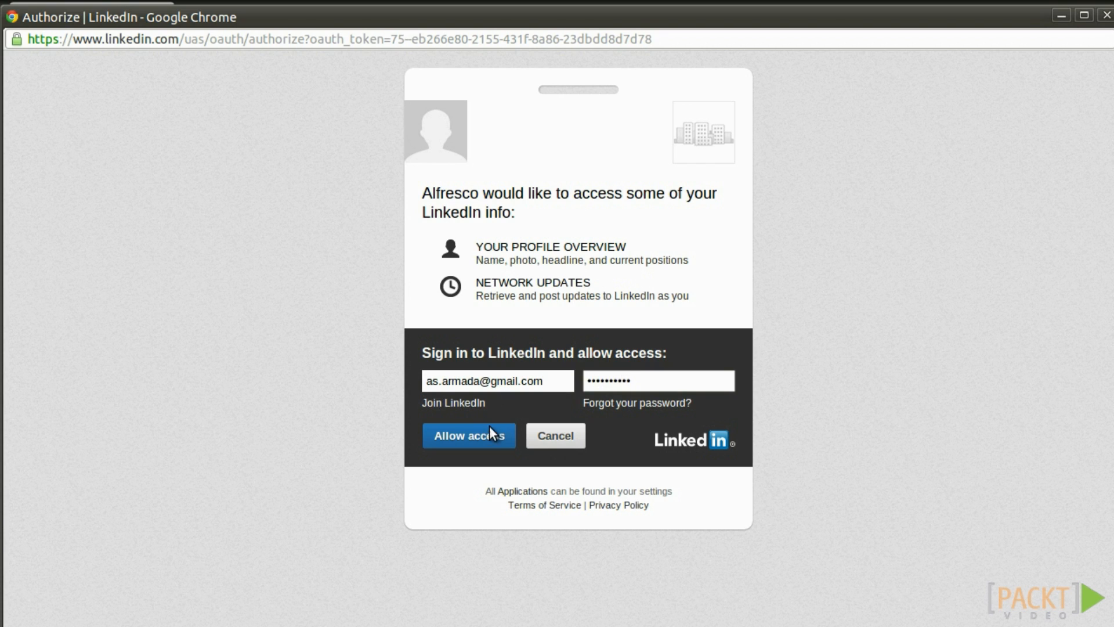
left_click(491, 432)
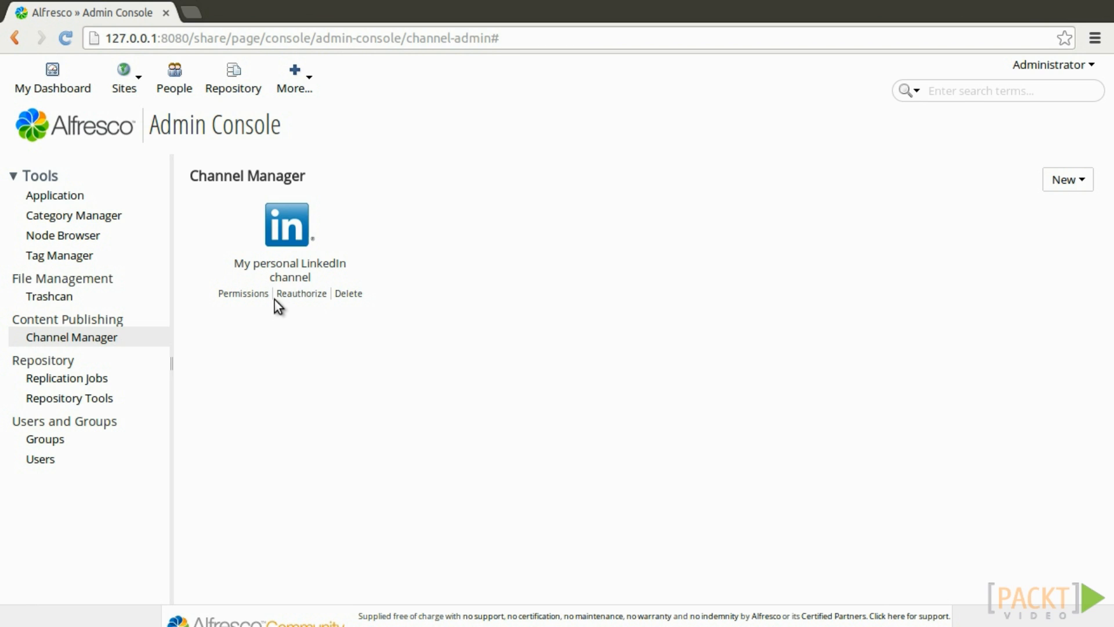
Open the permissions of My personal LinkedIn channel and save them with EVERYONE as Consumer.
left_click(244, 294)
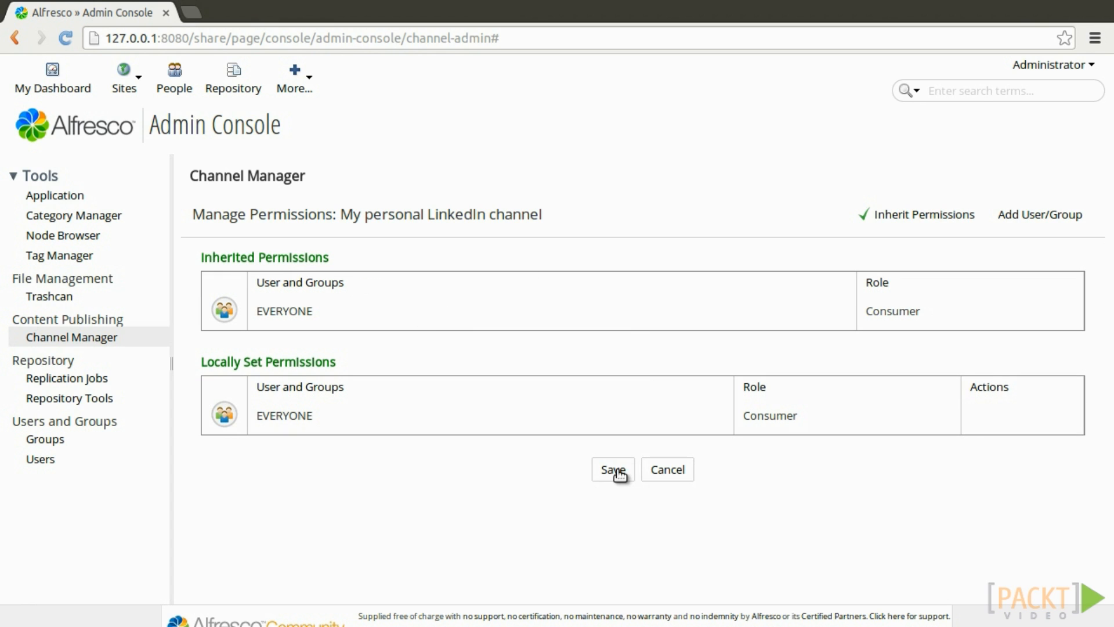
left_click(617, 474)
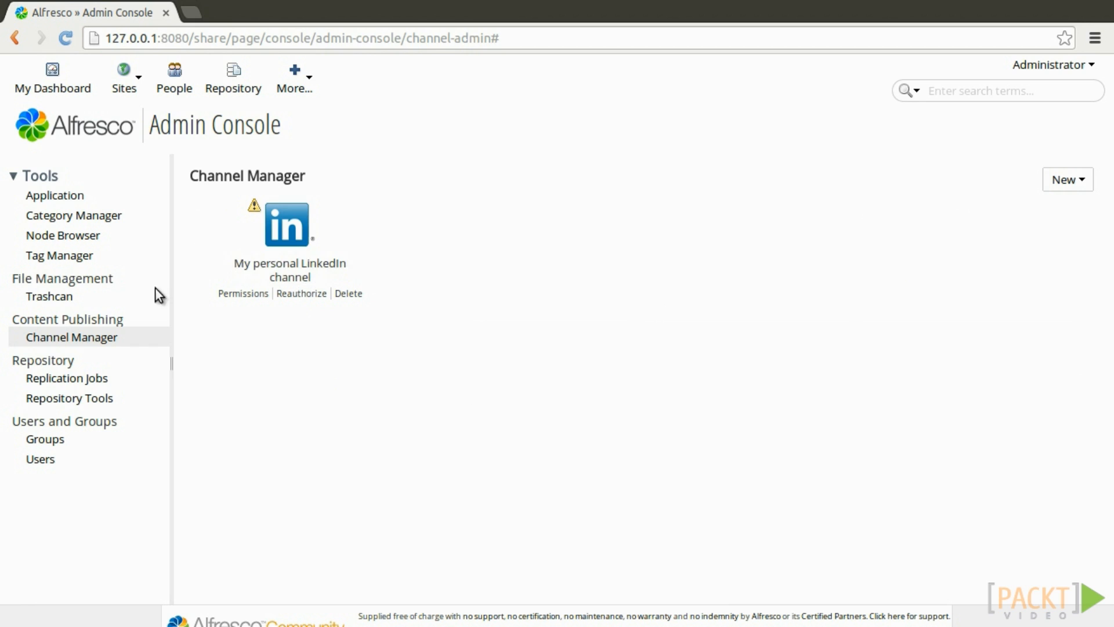